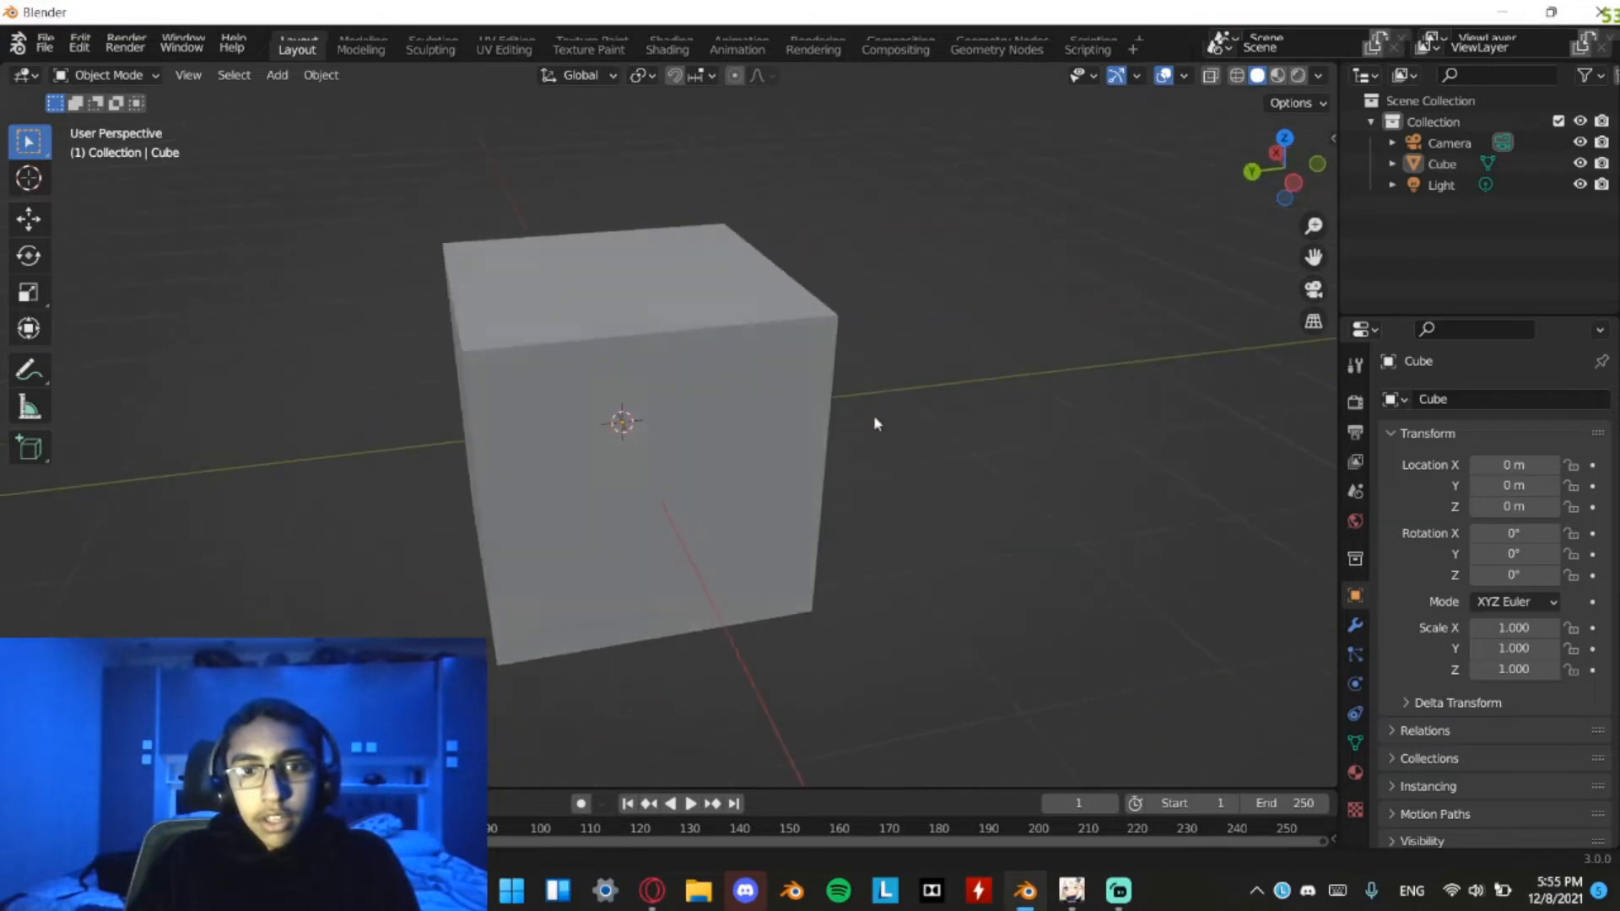
Show the scene in the back orthographic view with wireframe shading
scroll(675, 442, "down", 4)
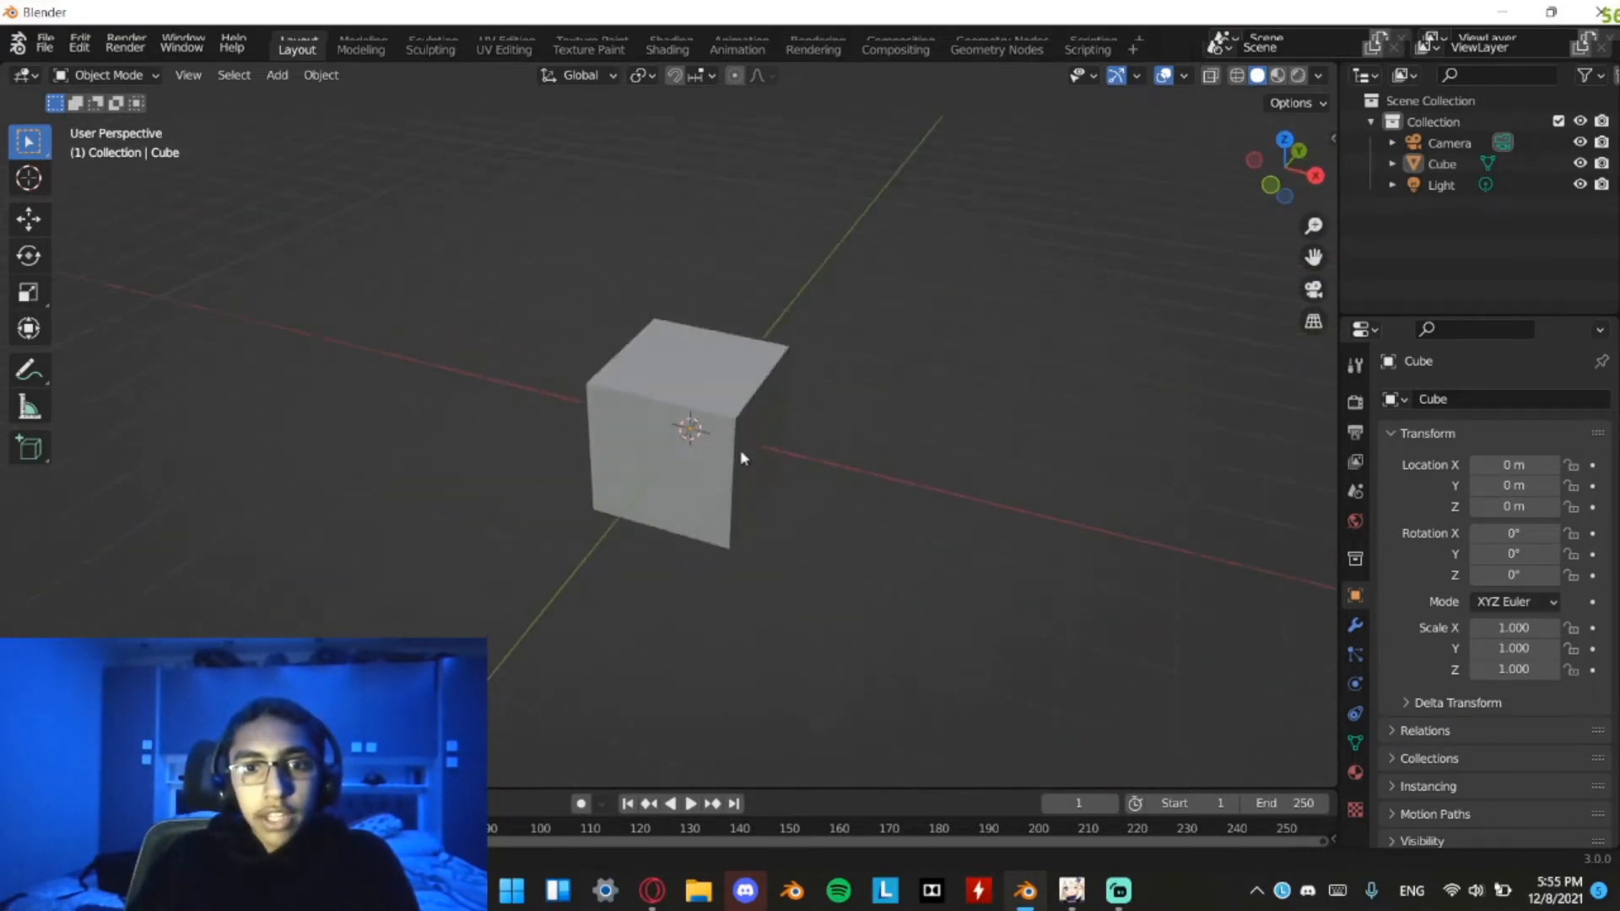
left_click(1294, 154)
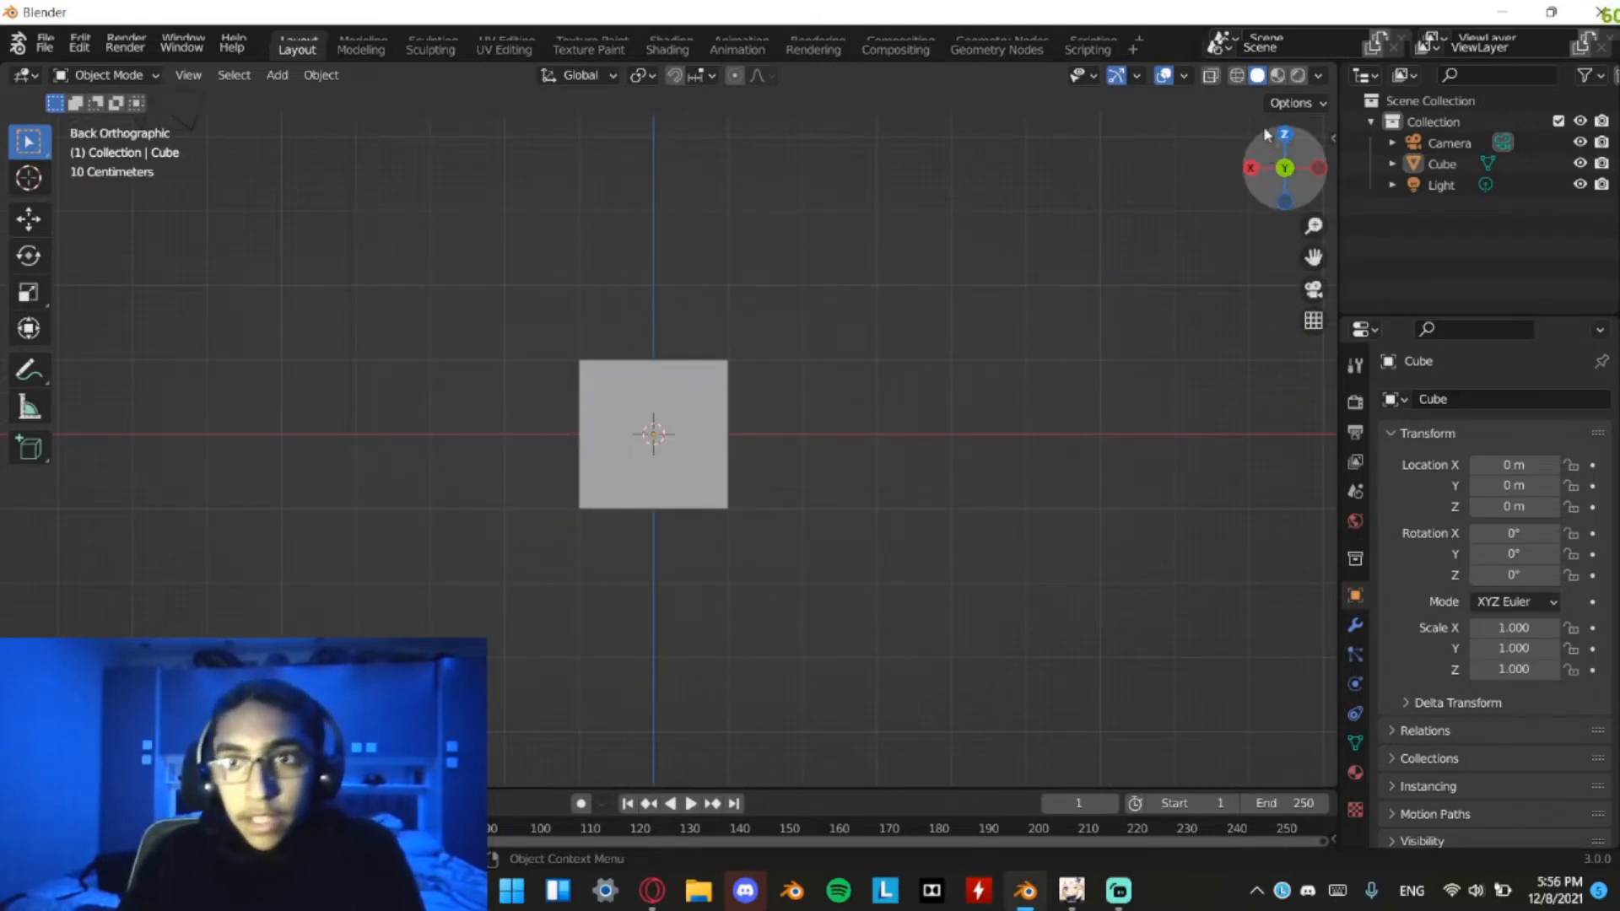
left_click(1238, 77)
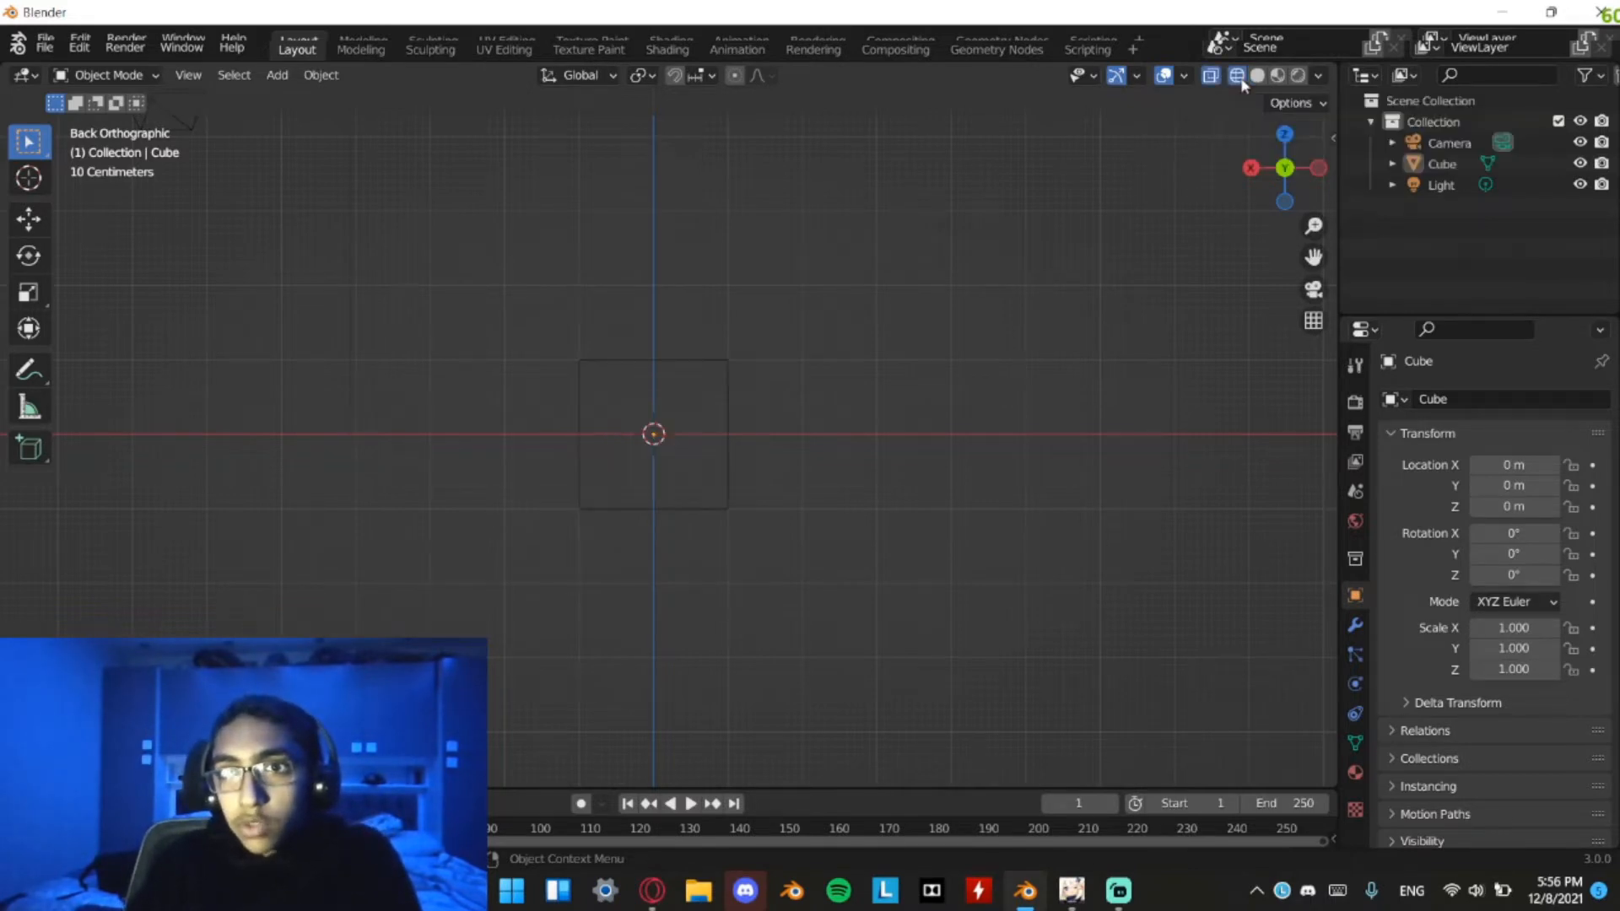
Scale the default cube up uniformly to about 2.5 and deselect it
scroll(700, 422, "up", 3)
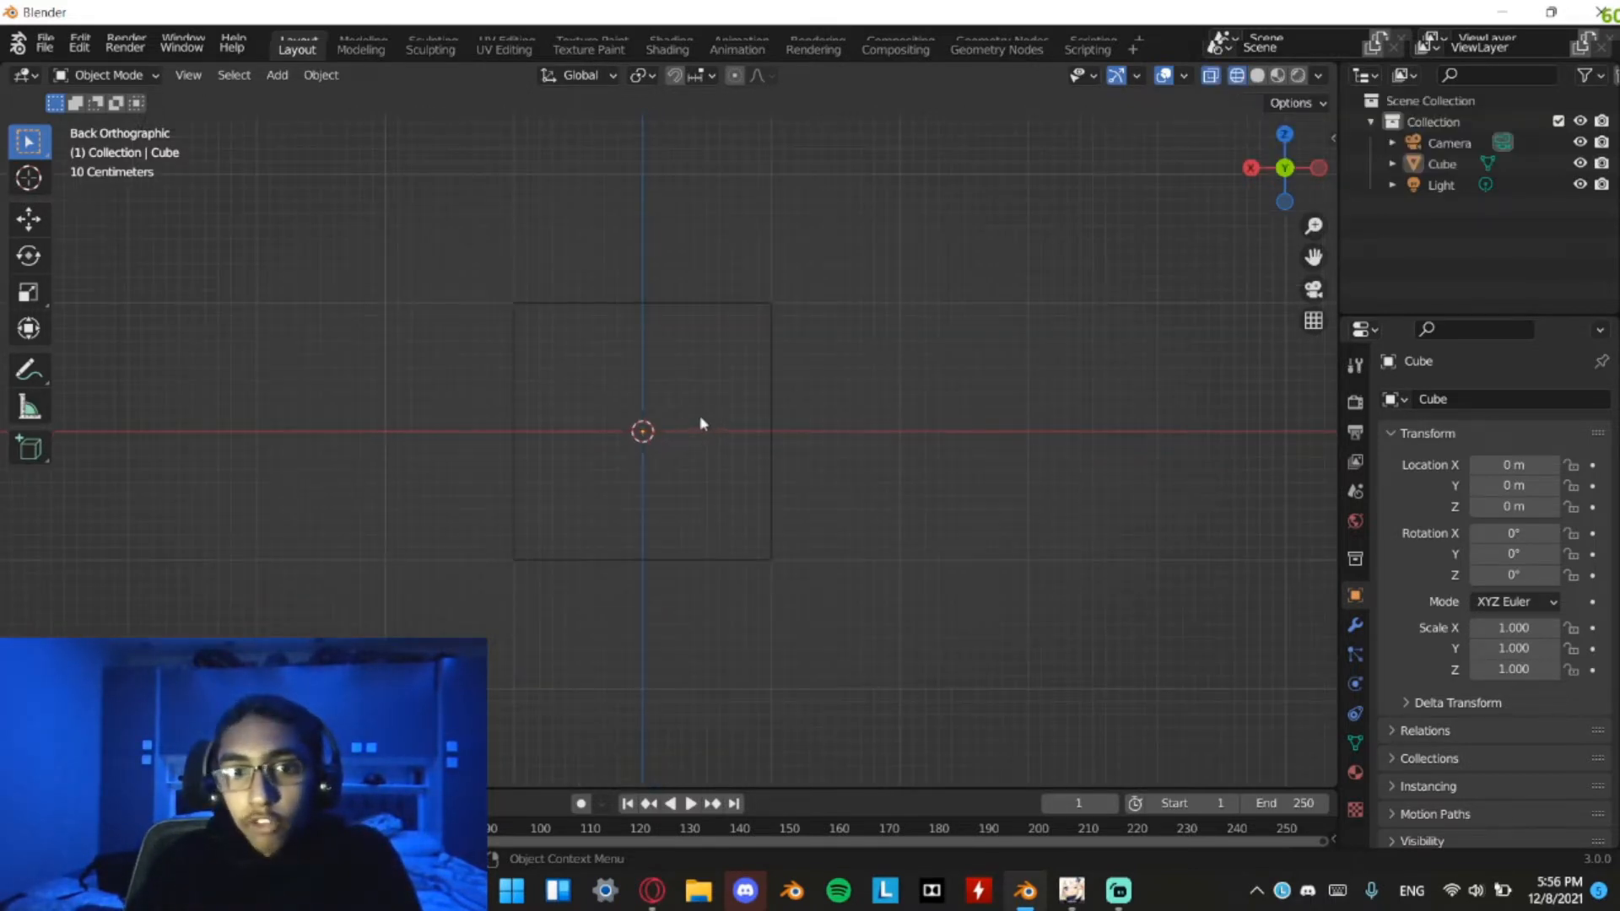
left_click(769, 405)
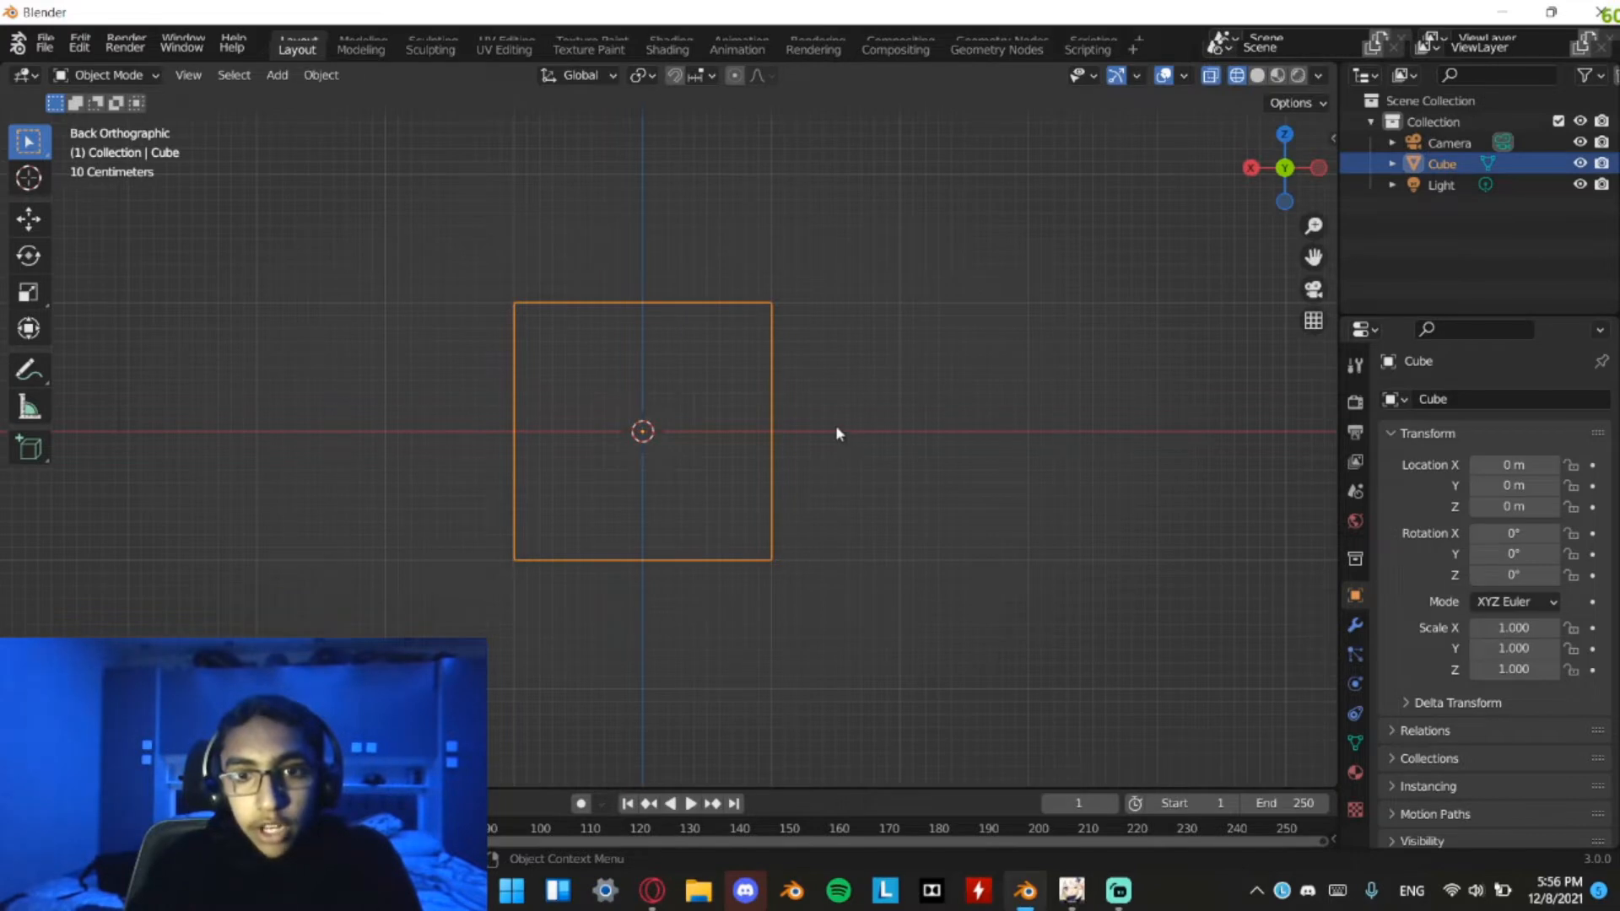
key("s")
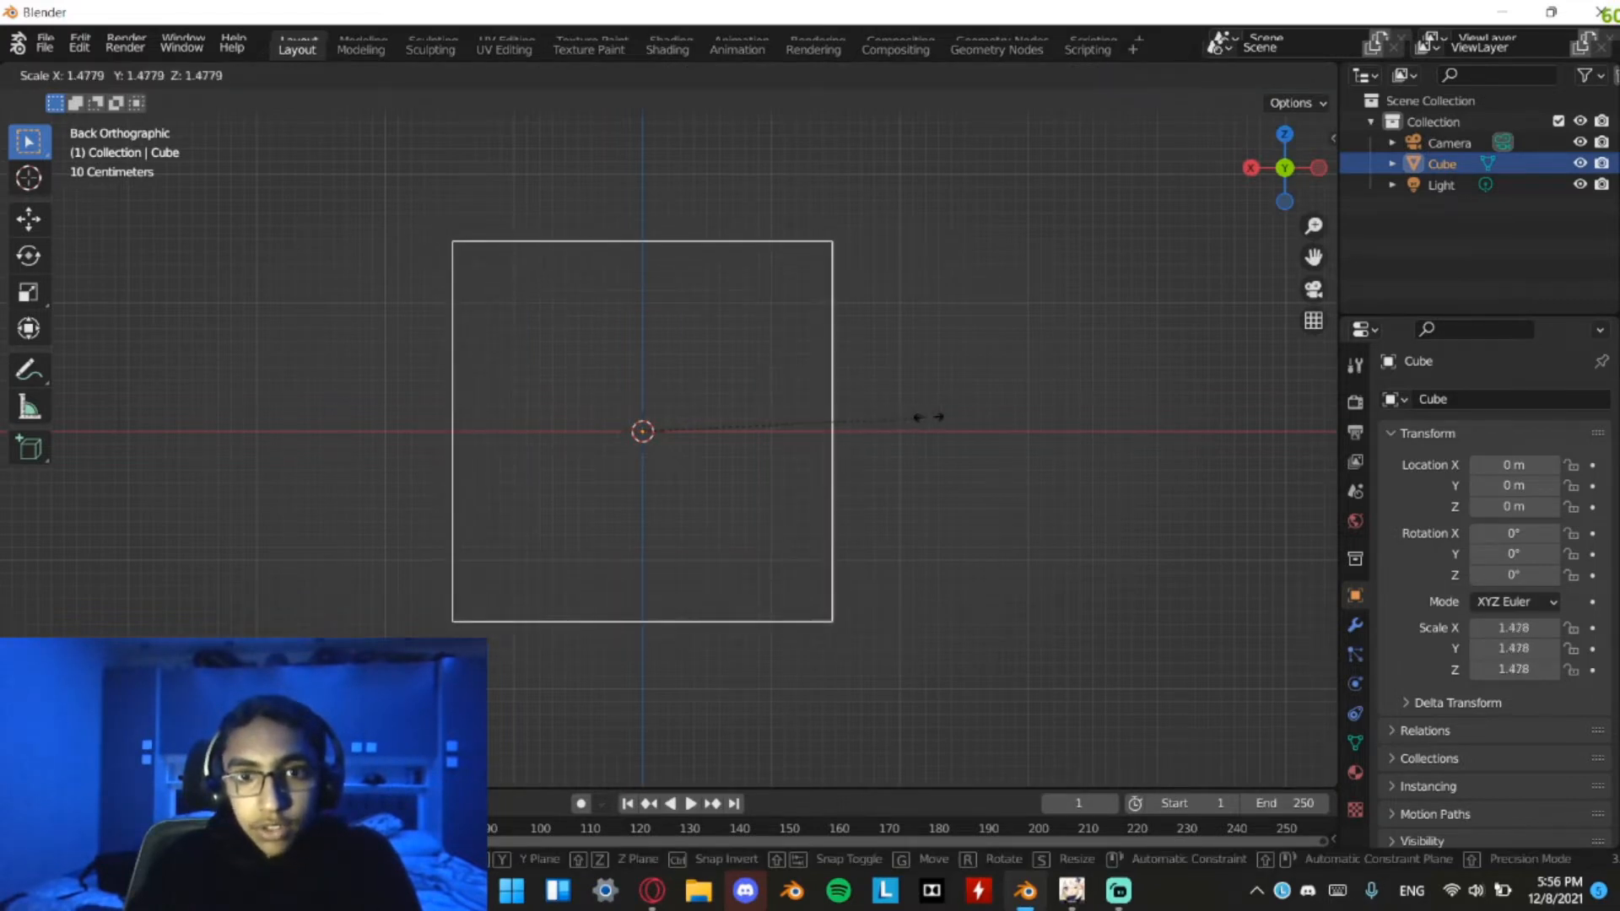
left_click(1124, 390)
middle_click_drag(904, 391, 944, 428, "shift")
scroll(944, 427, "down", 1)
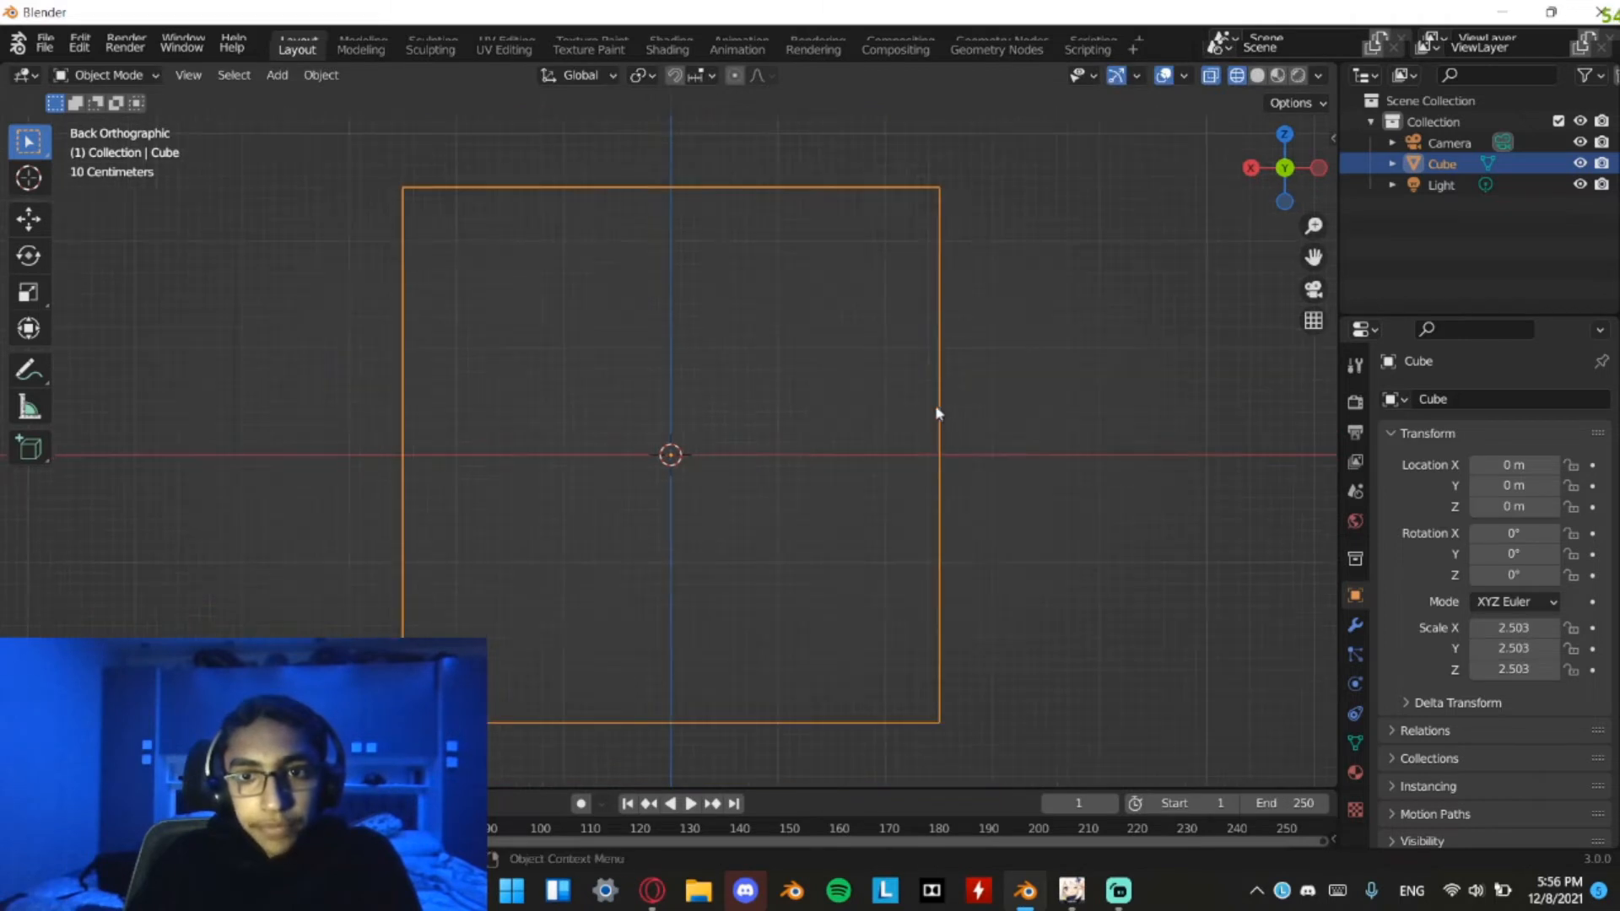
left_click(690, 303)
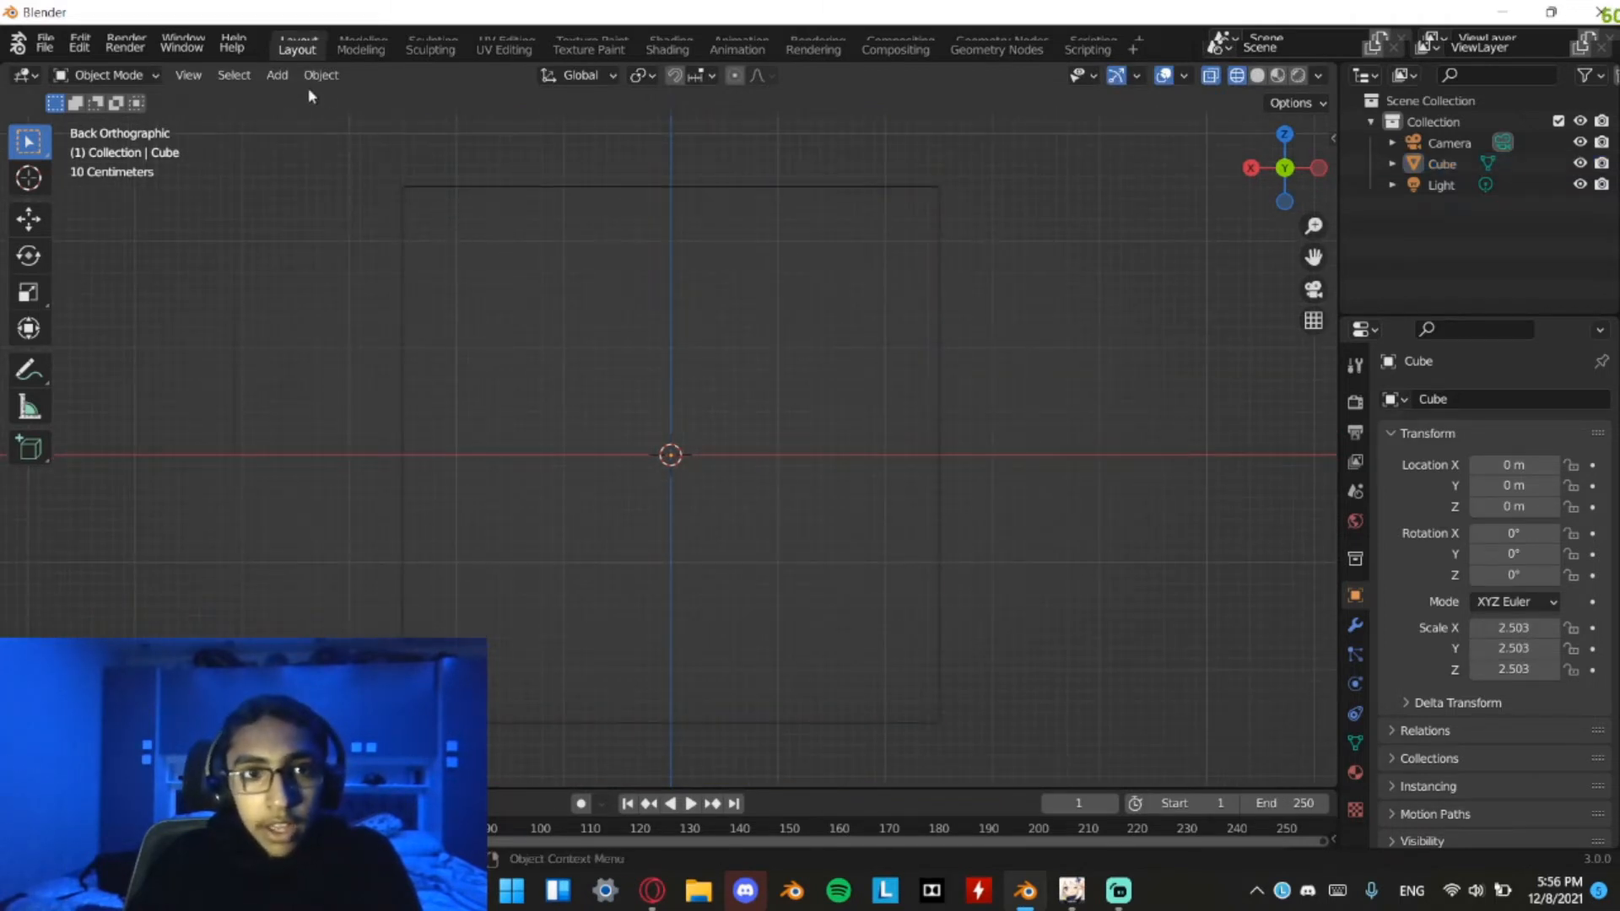
Add a second cube mesh at the centre of the large cube
left_click(277, 75)
mouse_move(301, 100)
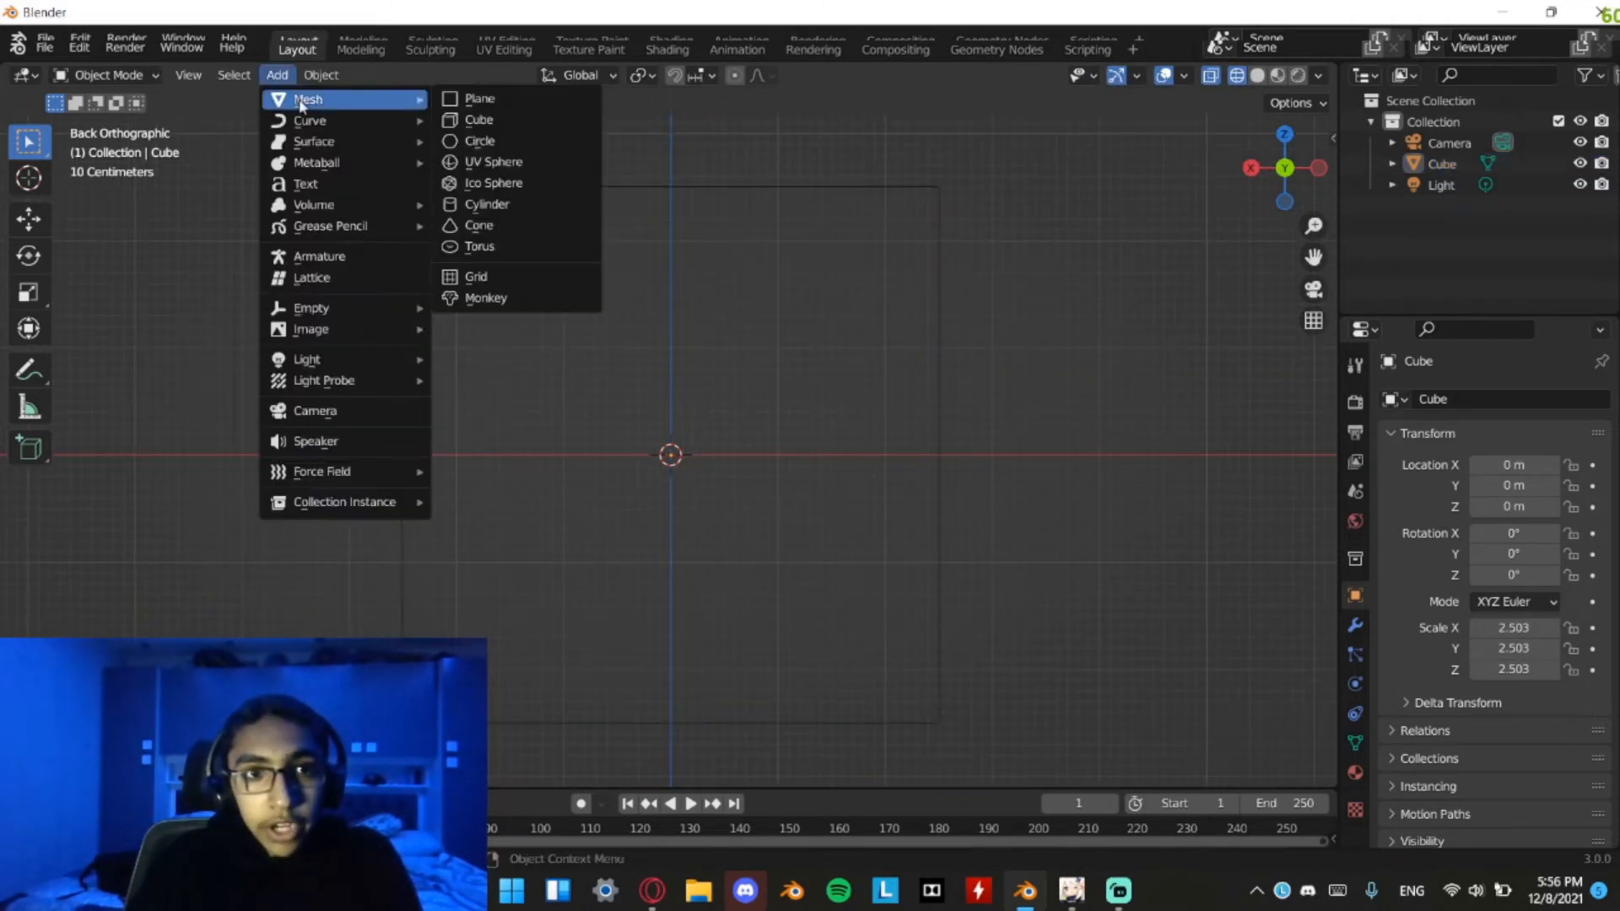
left_click(484, 121)
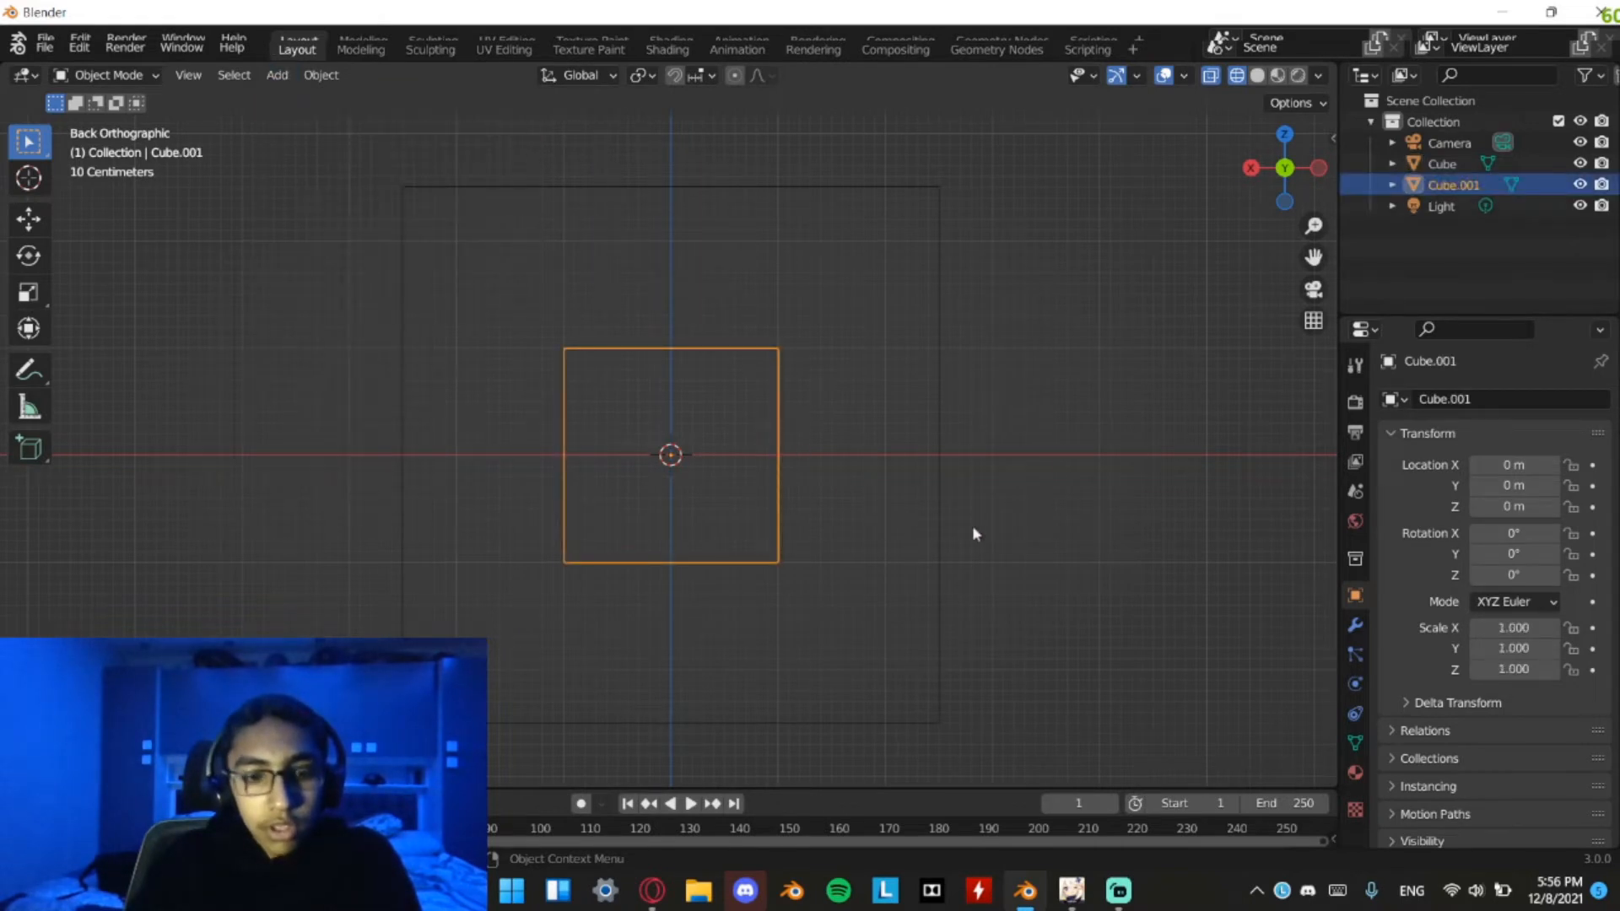
Scale the new cube to about 0.38 and move it near the large cube's upper corner, about X 1.75 m and Z 1.71 m
key("s")
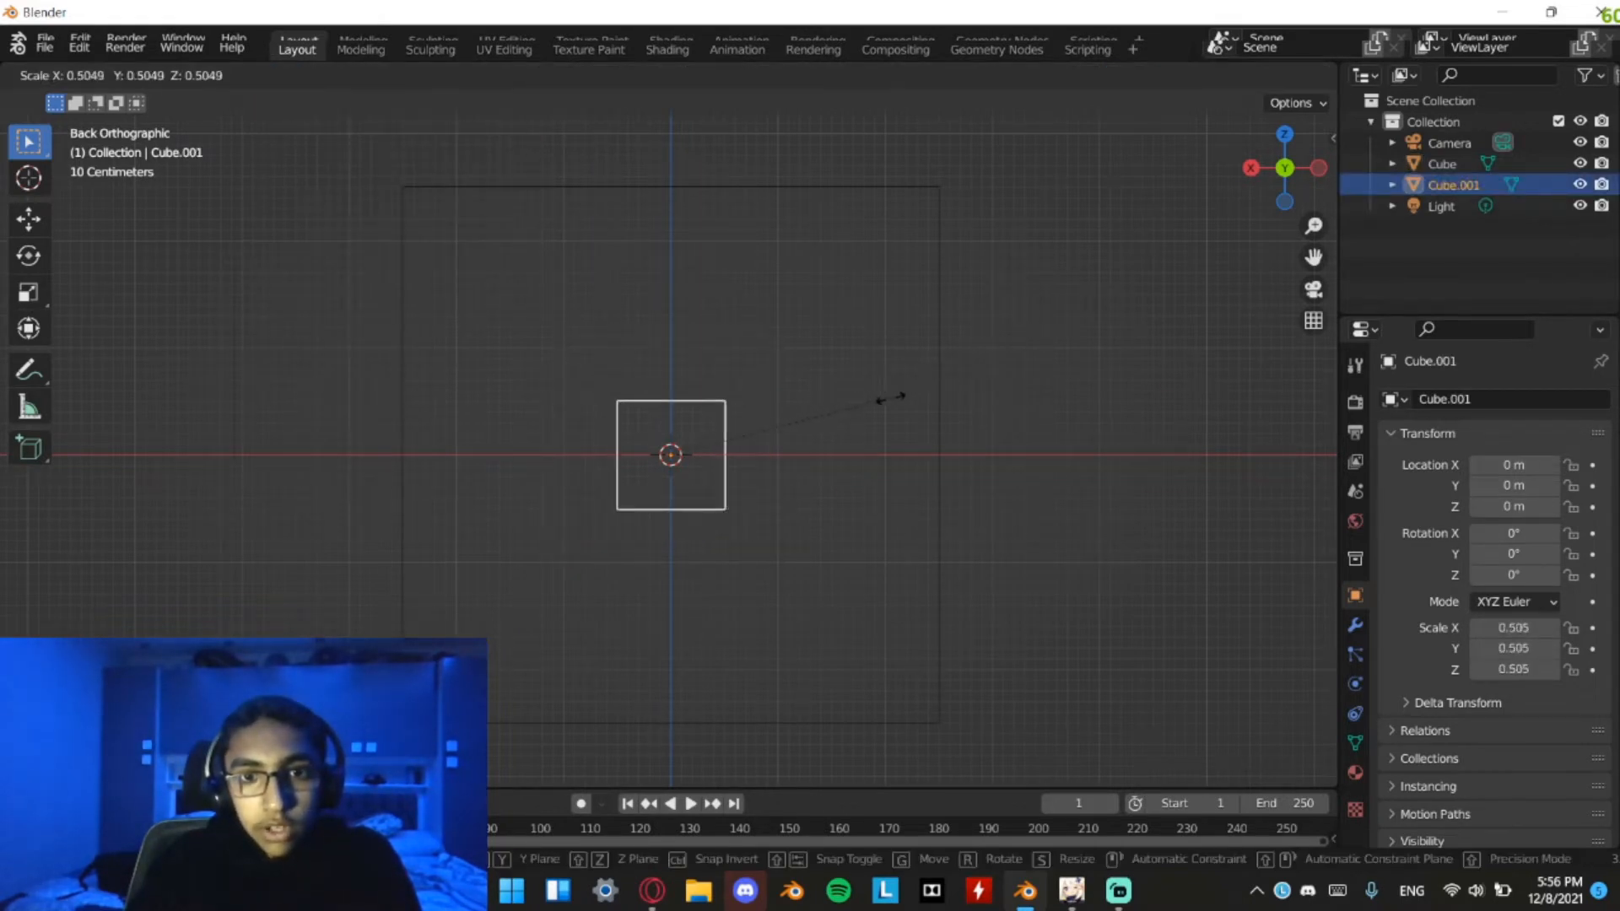
left_click(841, 413)
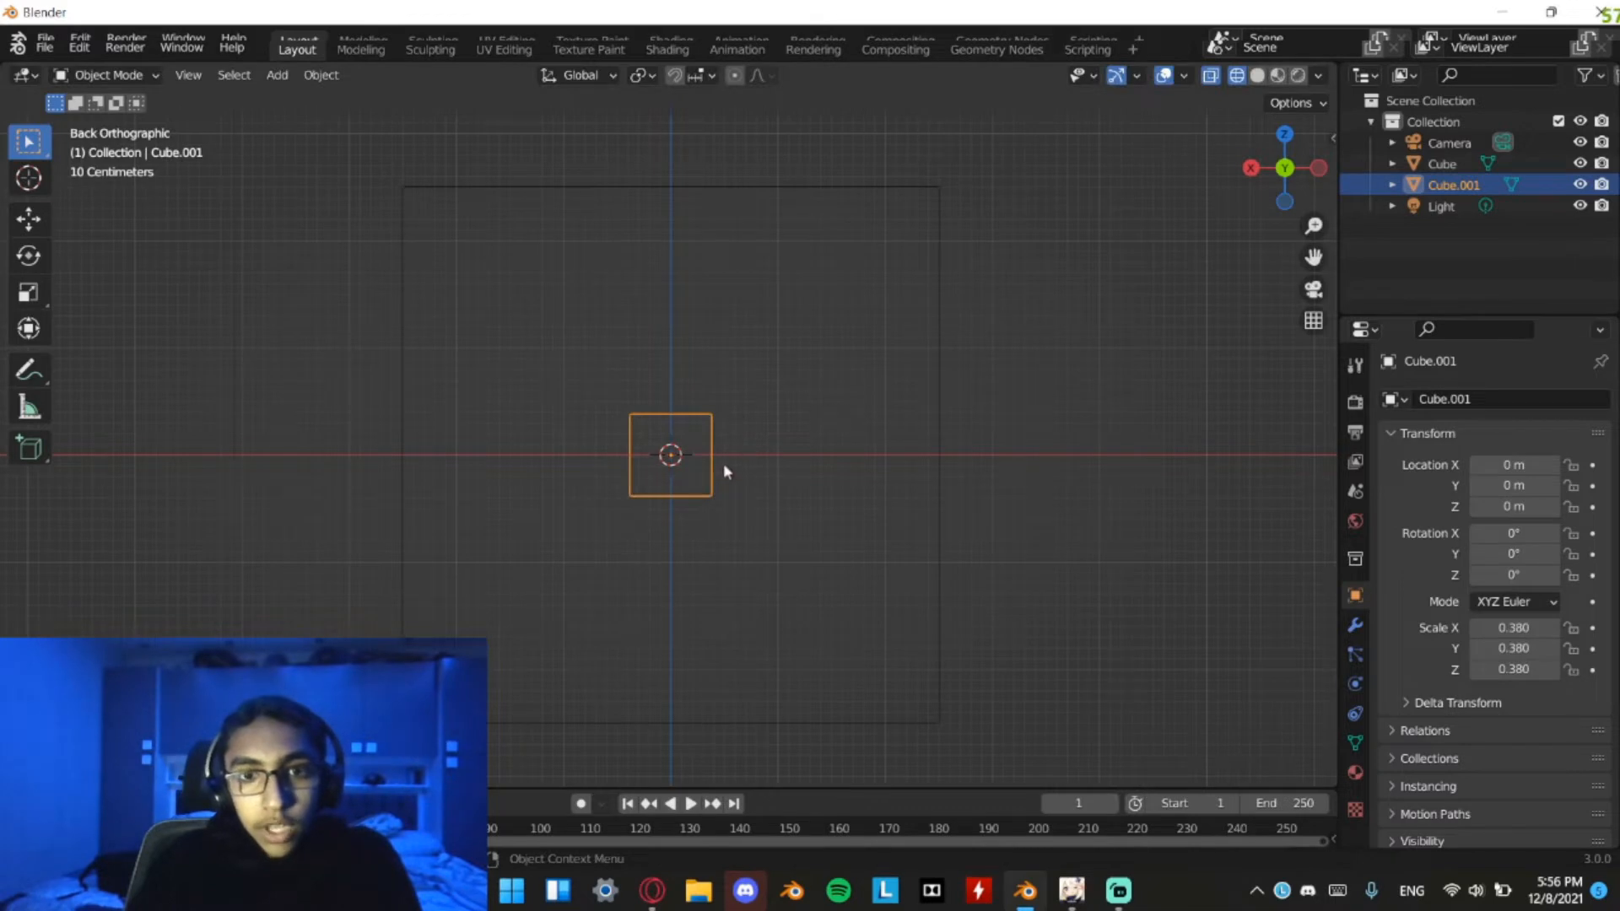
key("g")
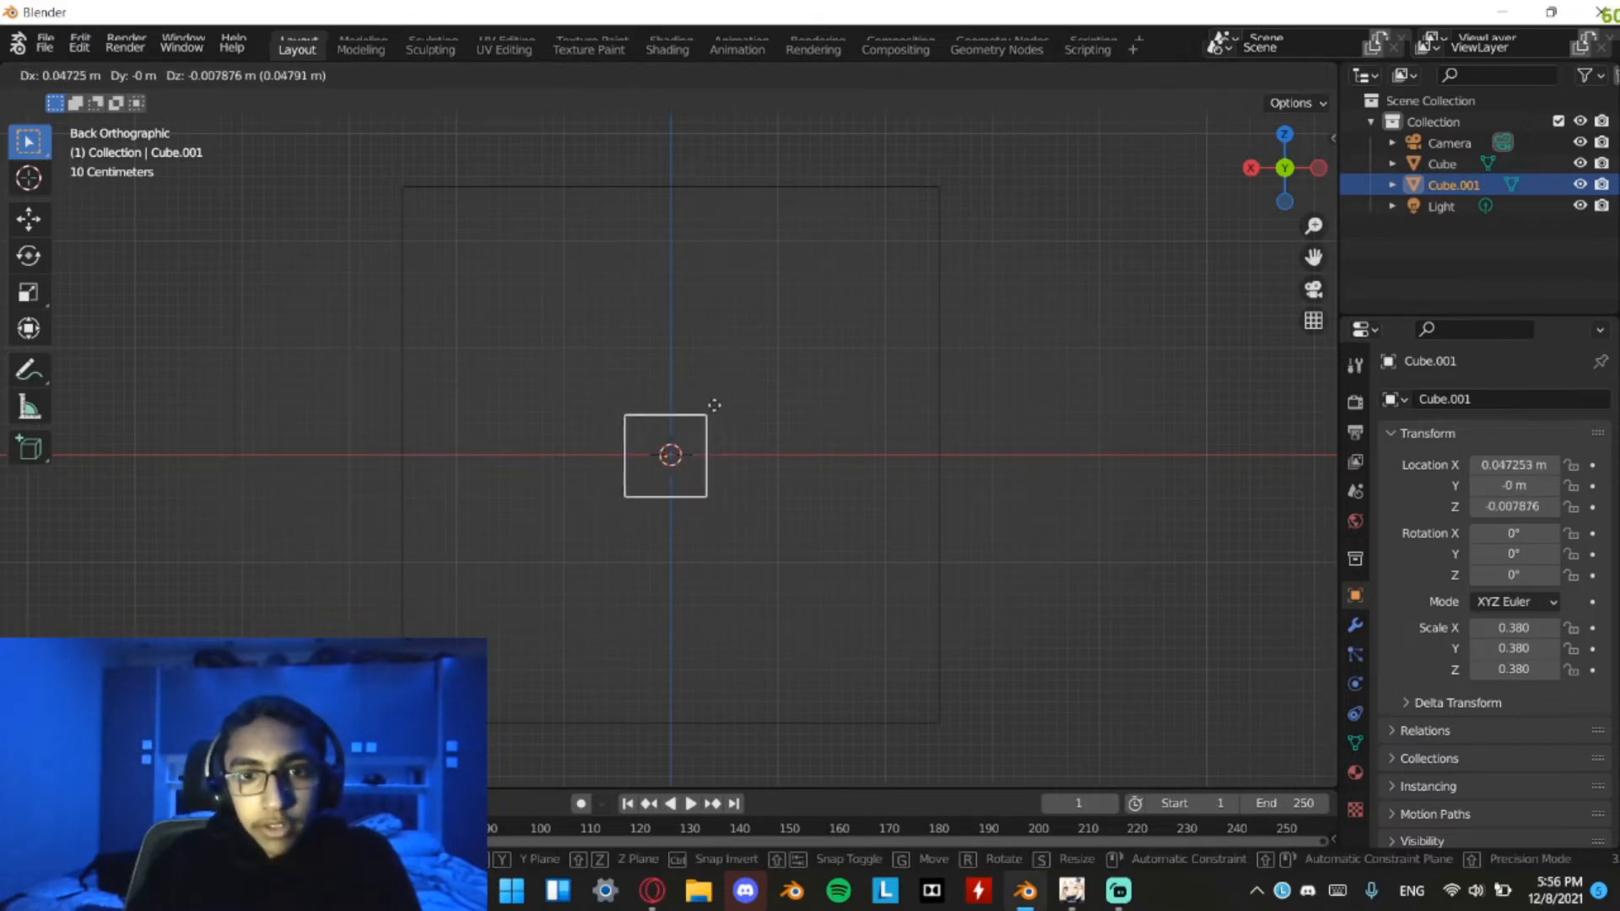
left_click(529, 218)
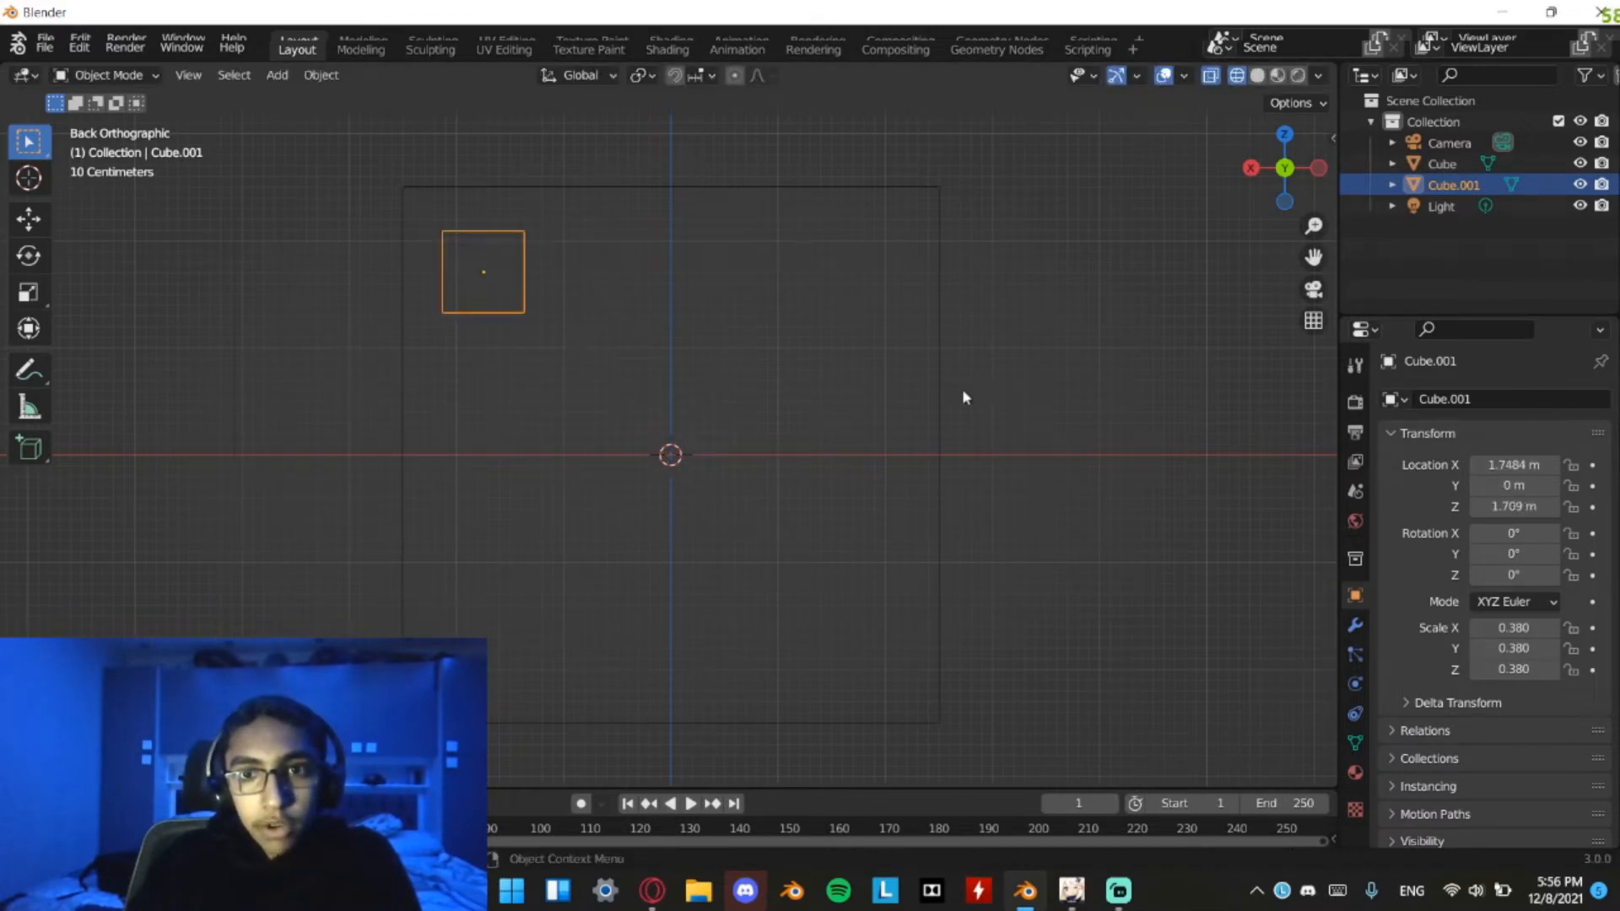
Give the large cube Fluid physics and set its fluid type to Domain
left_click(940, 396)
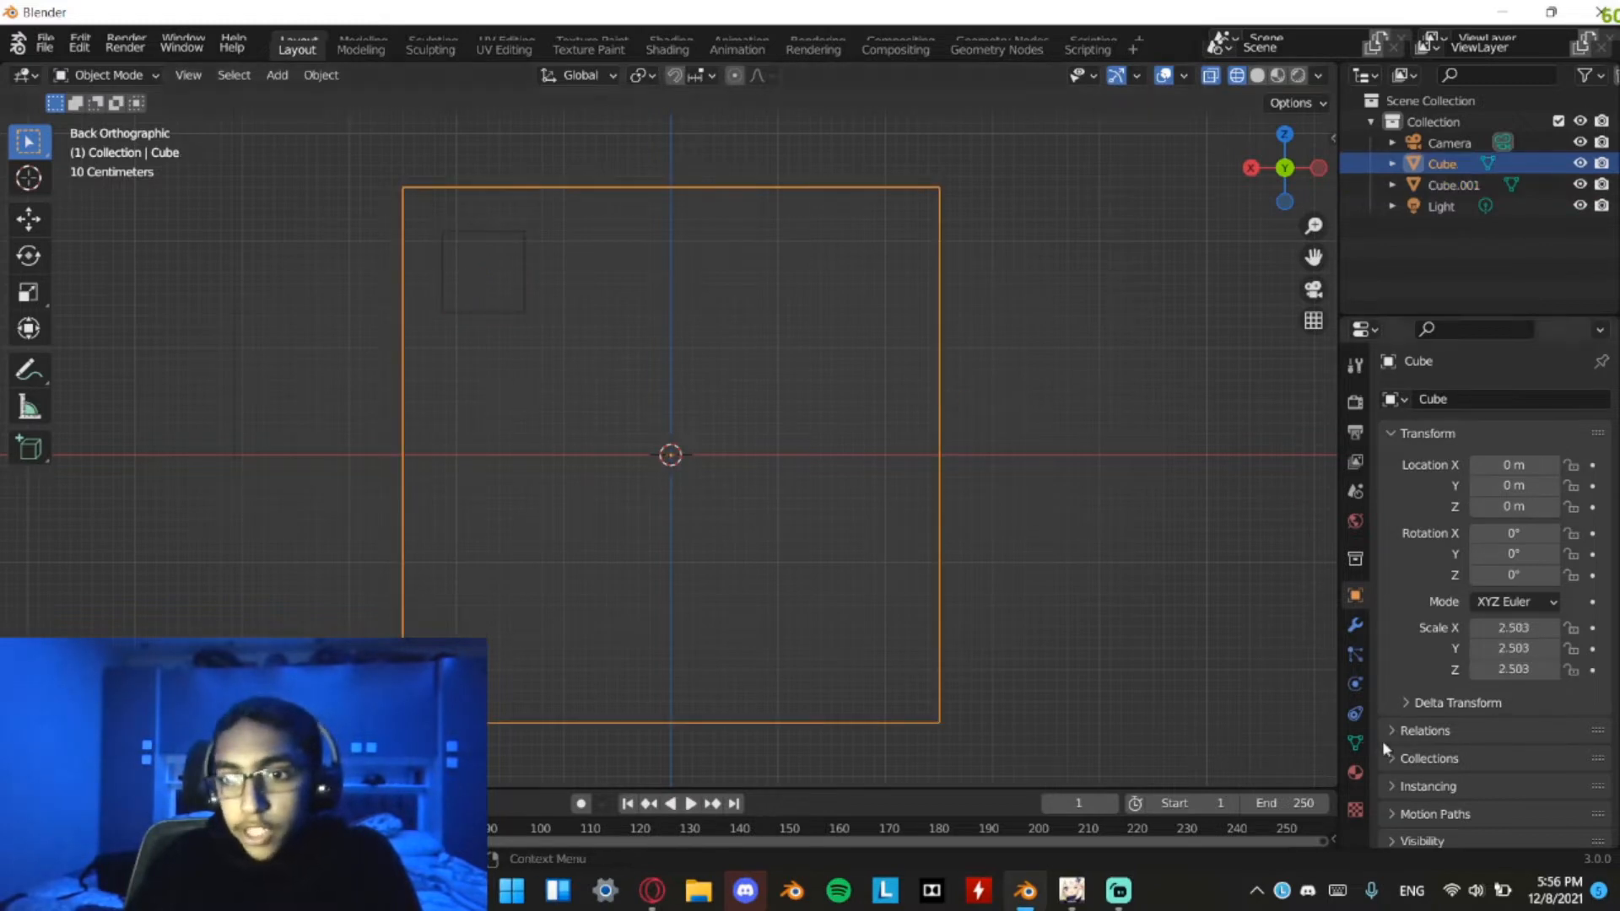
left_click(1356, 658)
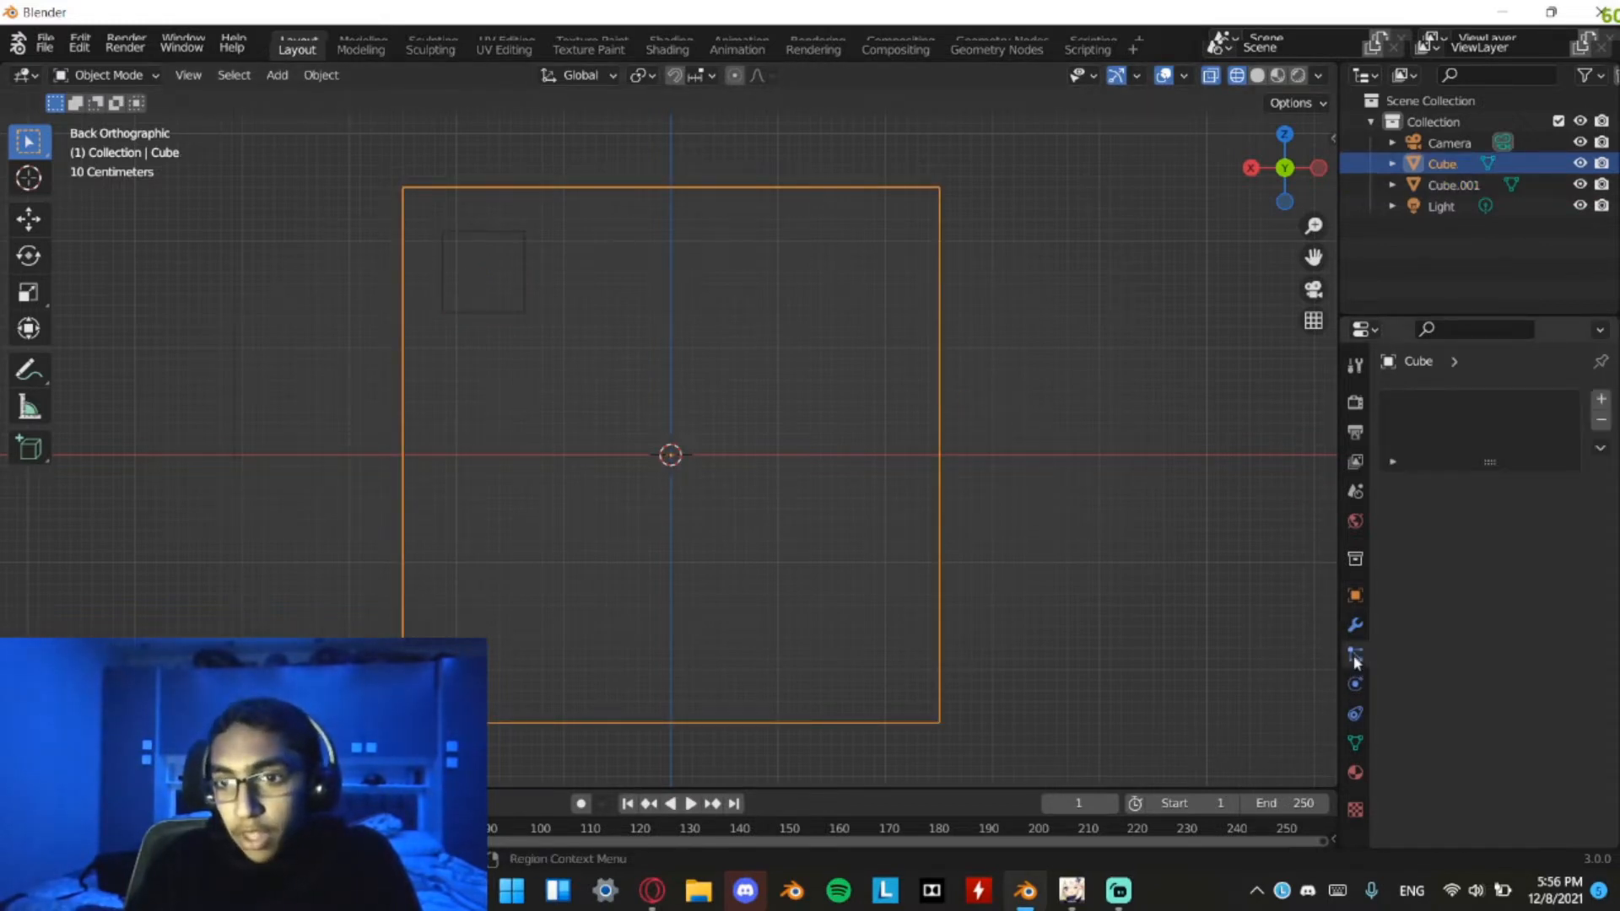
left_click(1356, 681)
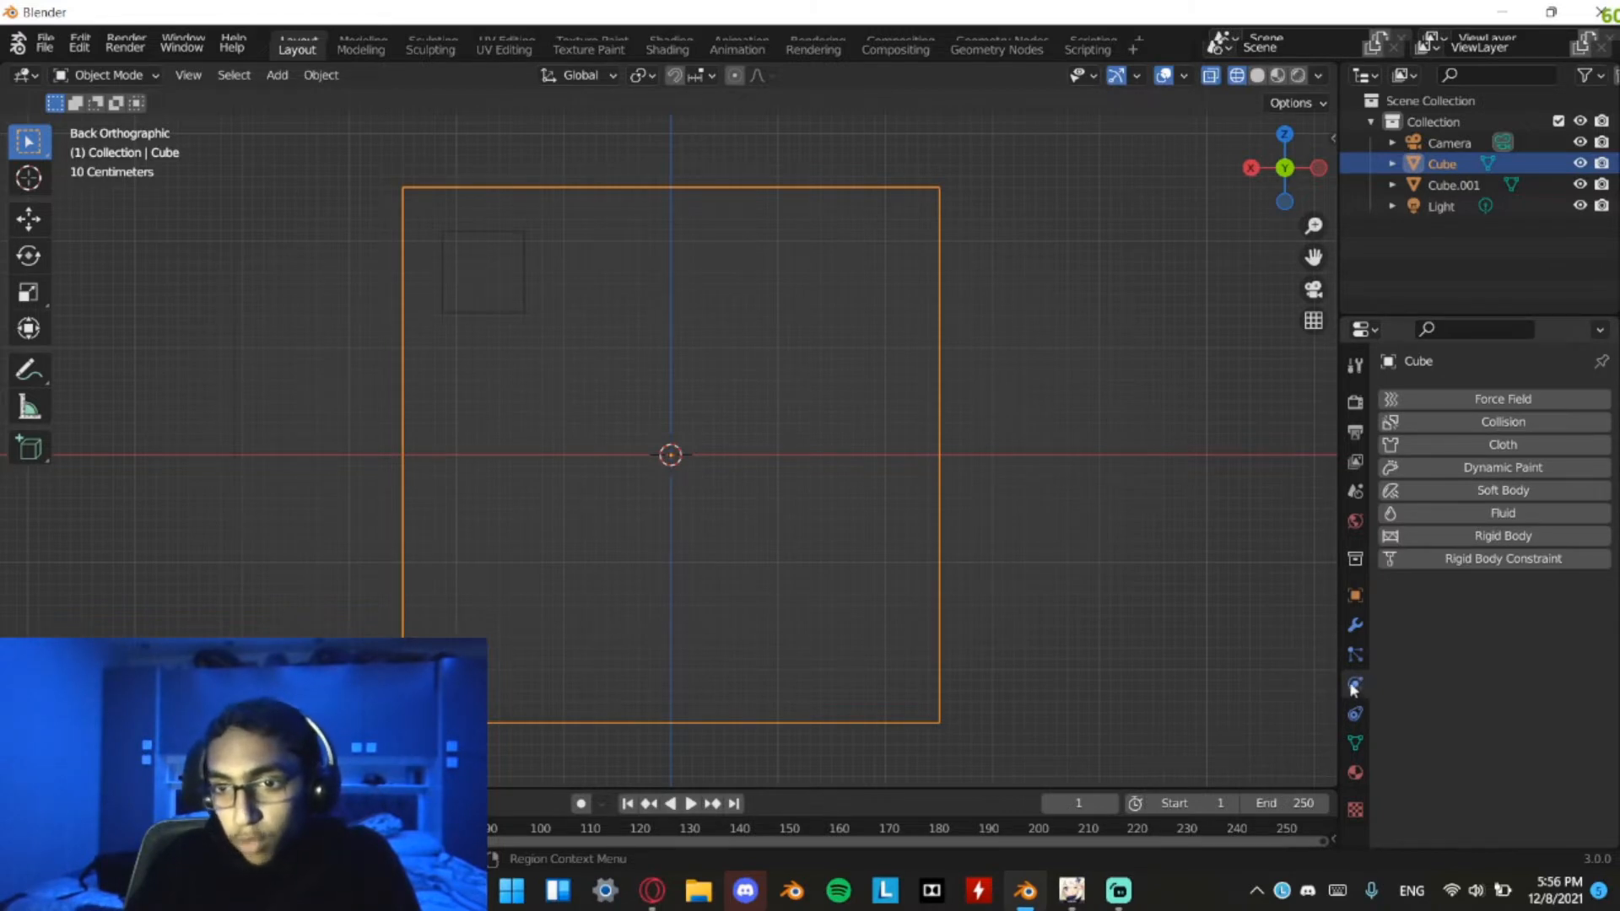
left_click(1481, 515)
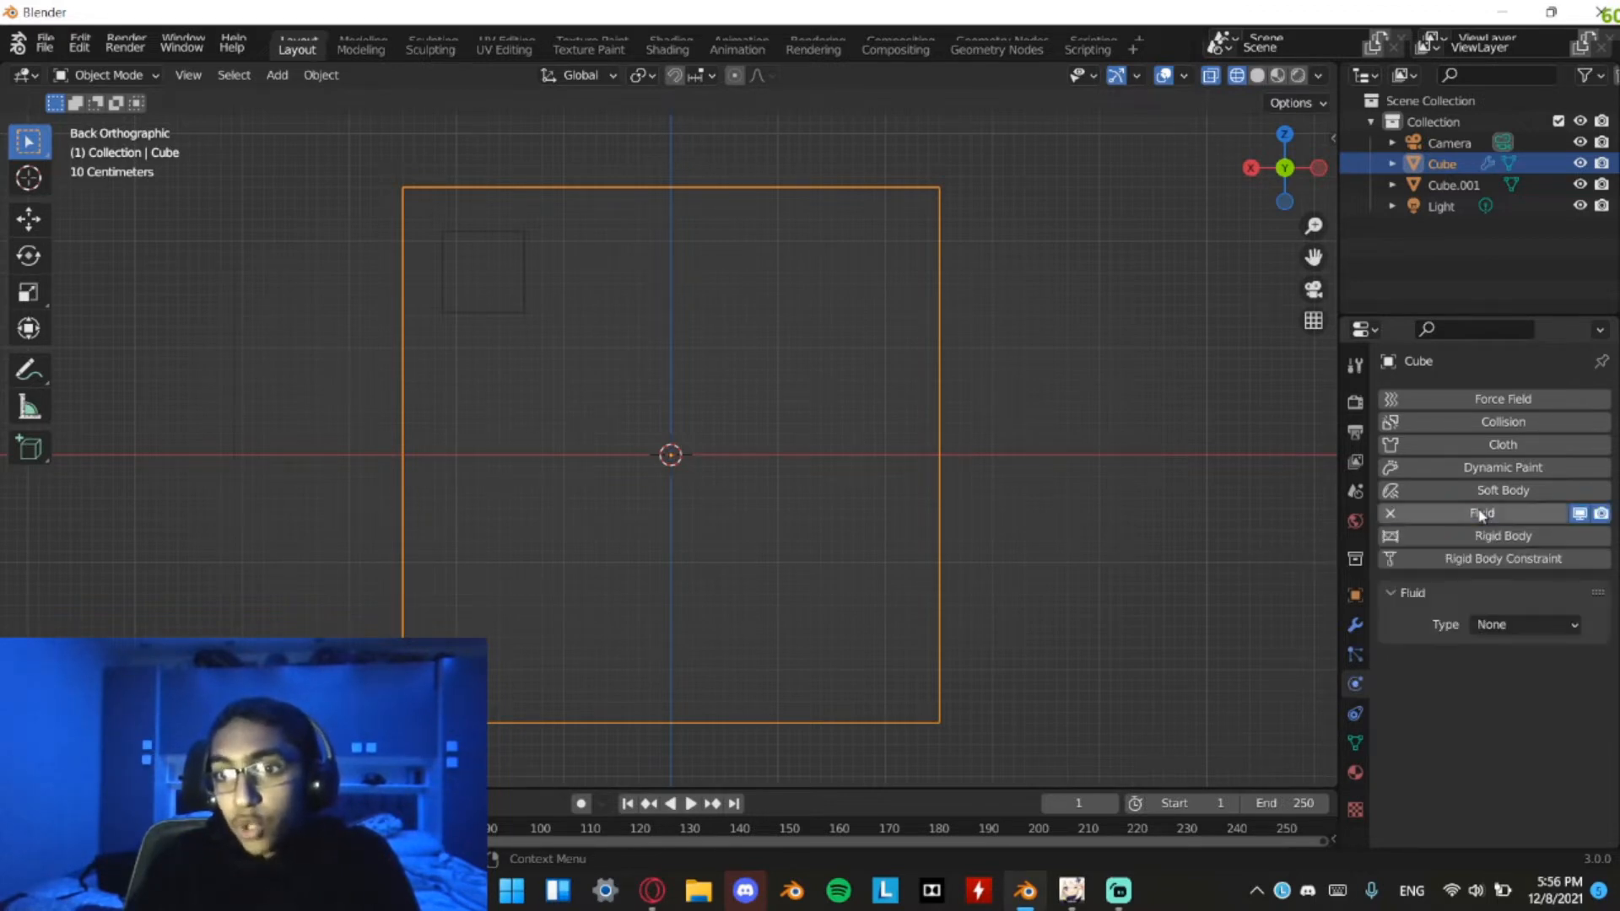
left_click(1506, 629)
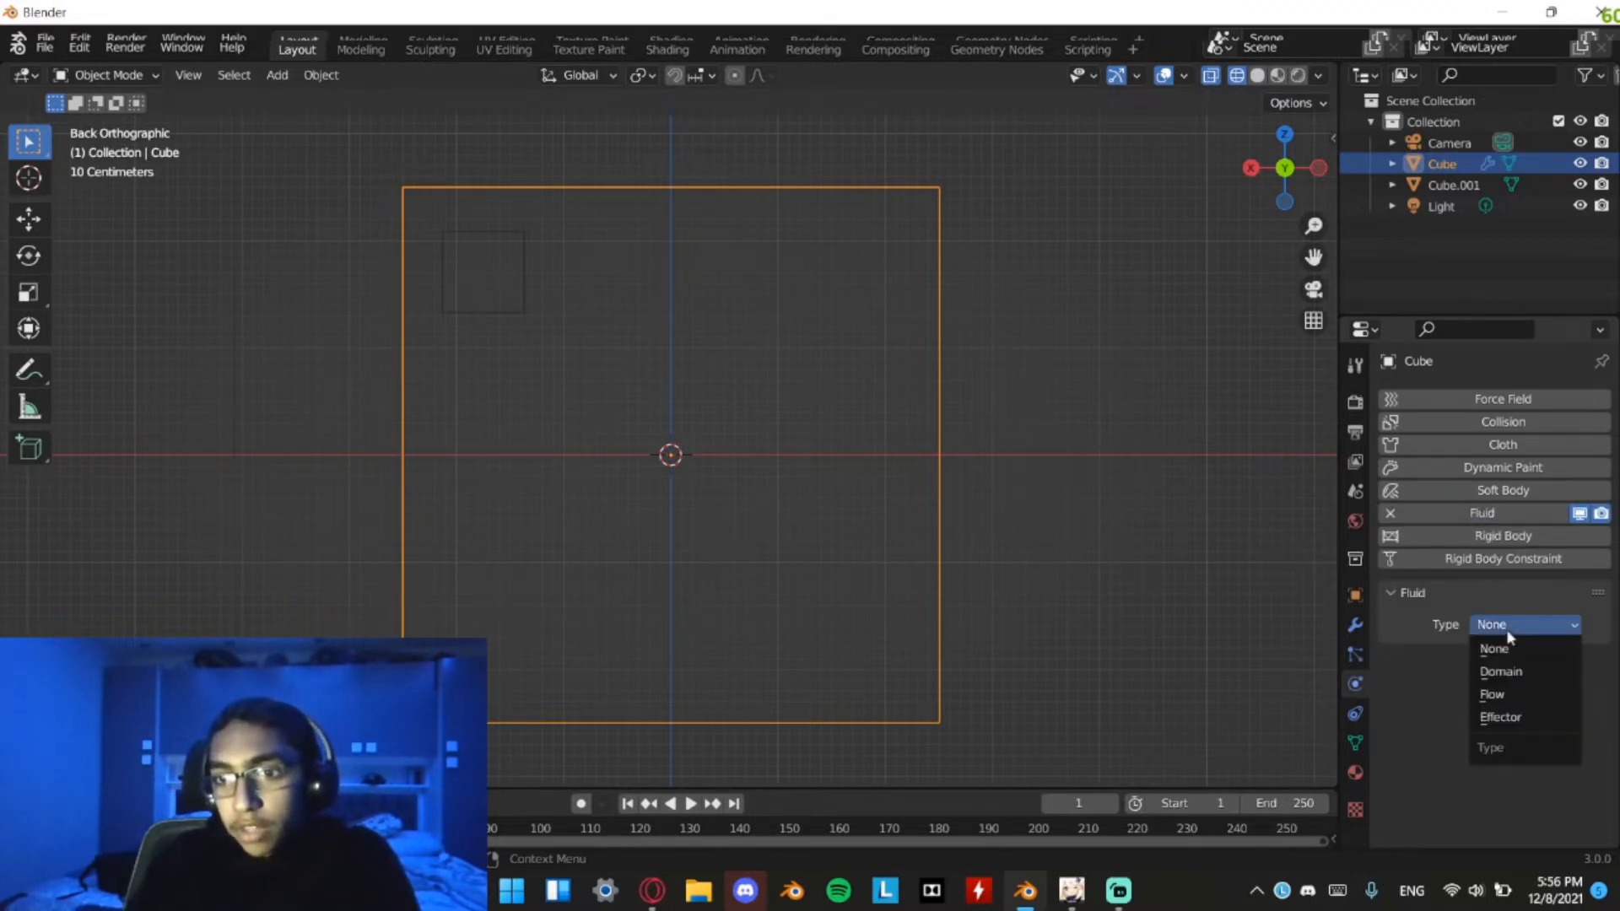
left_click(1499, 672)
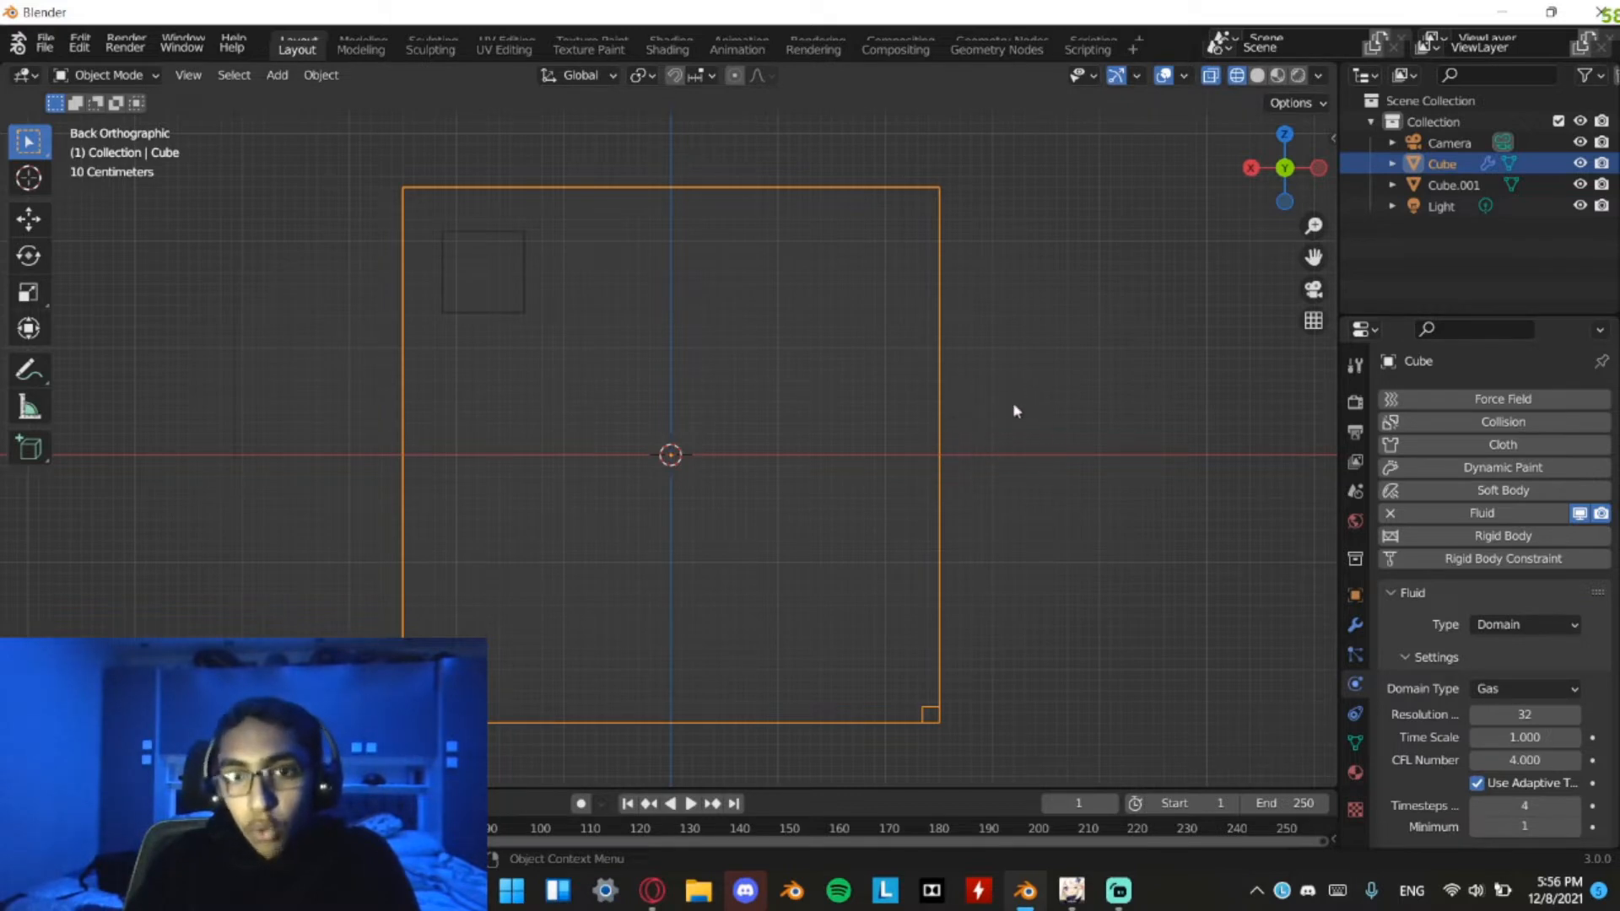
Widen the domain cube along X and raise it along Z until its base sits slightly below the origin
middle_click_drag(734, 372, 816, 380)
left_click(1292, 198)
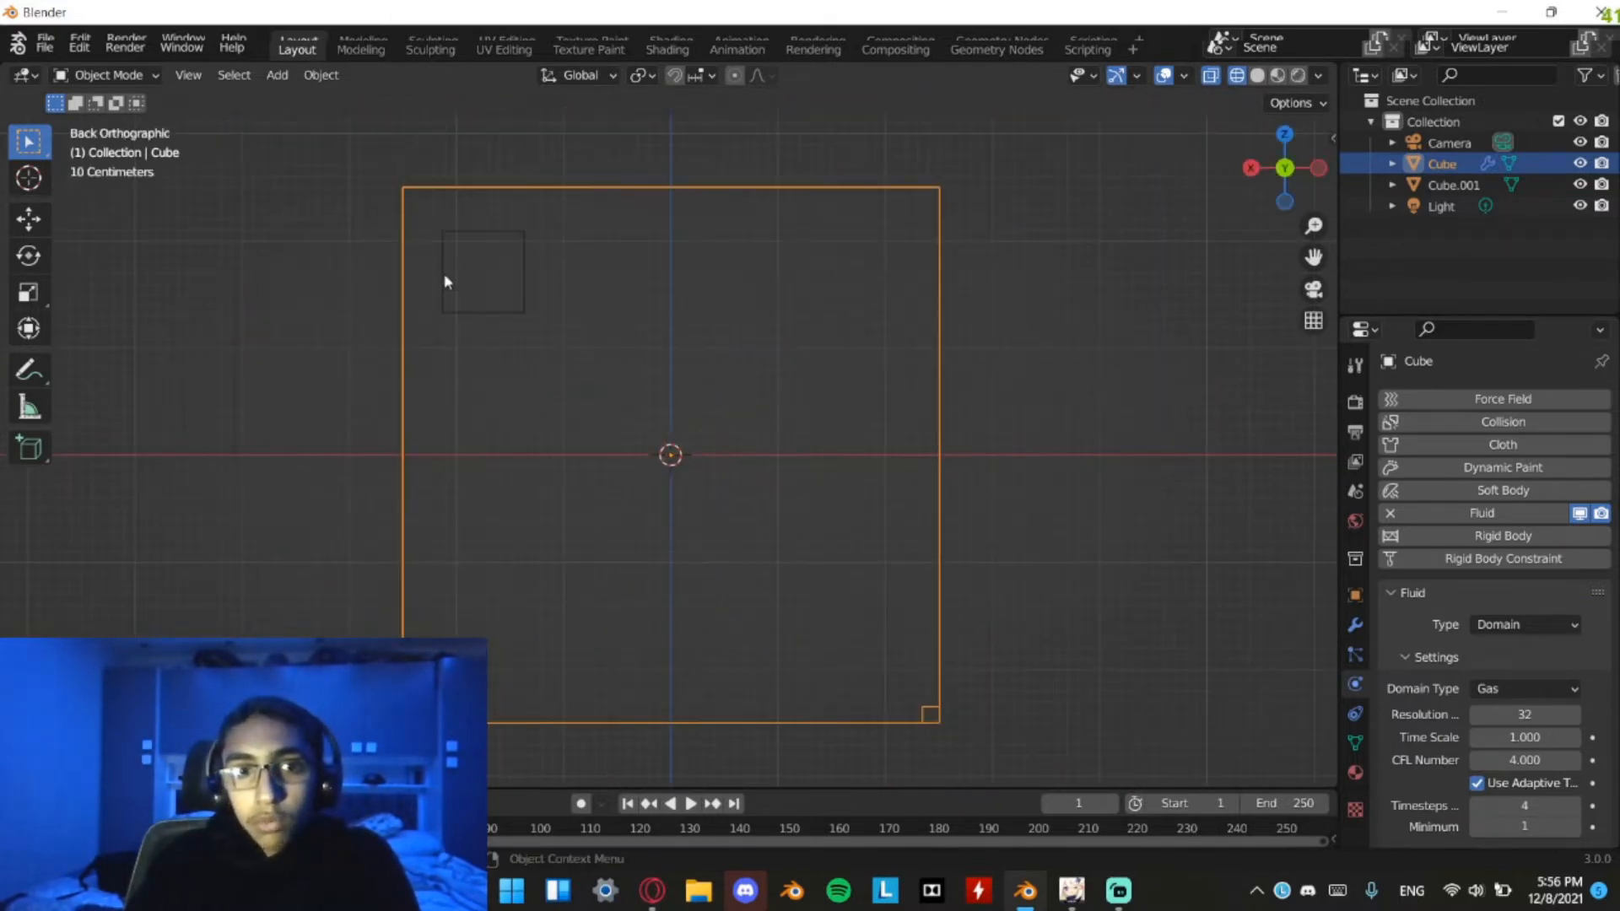
key("s")
key("x")
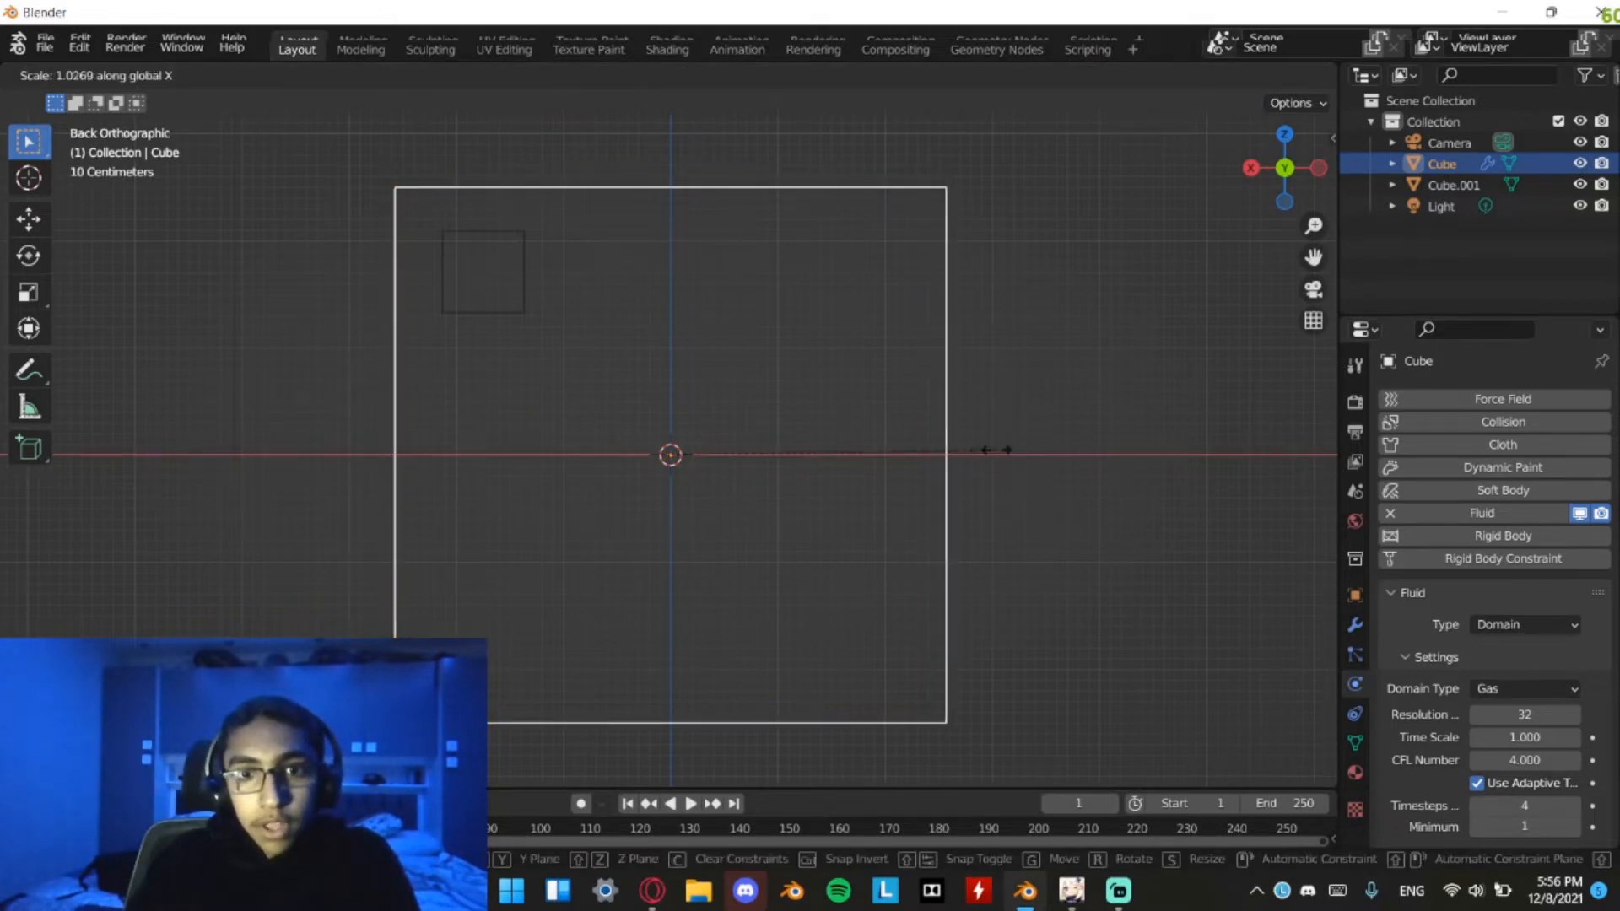
left_click(1077, 452)
key("g")
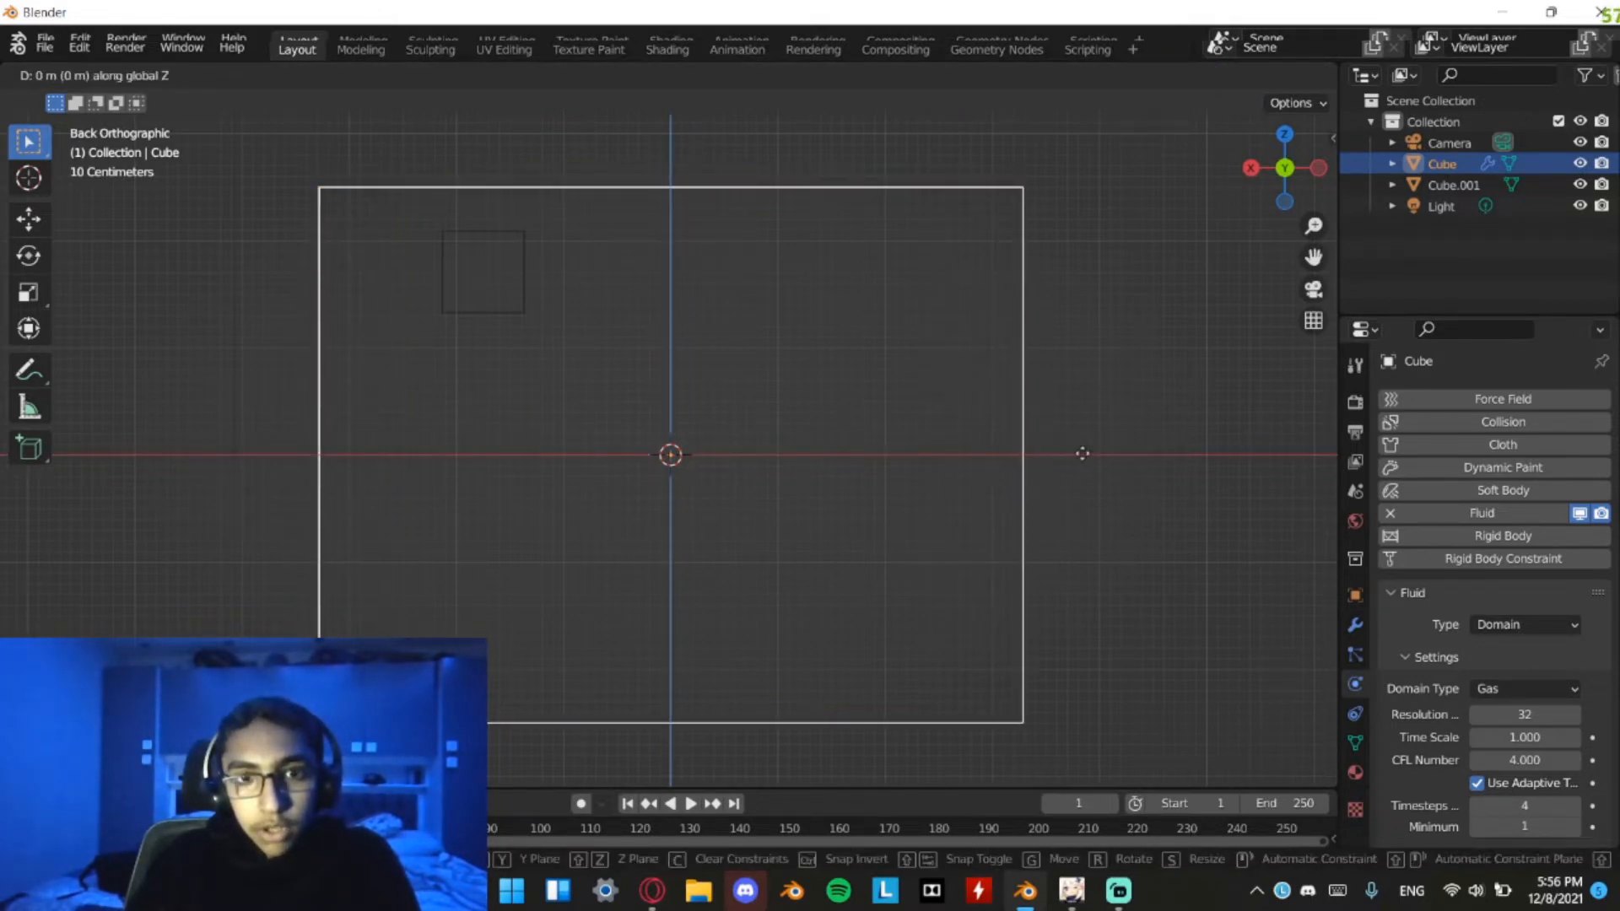
key("z")
left_click(1074, 228)
middle_click_drag(1009, 264, 1001, 479, "shift")
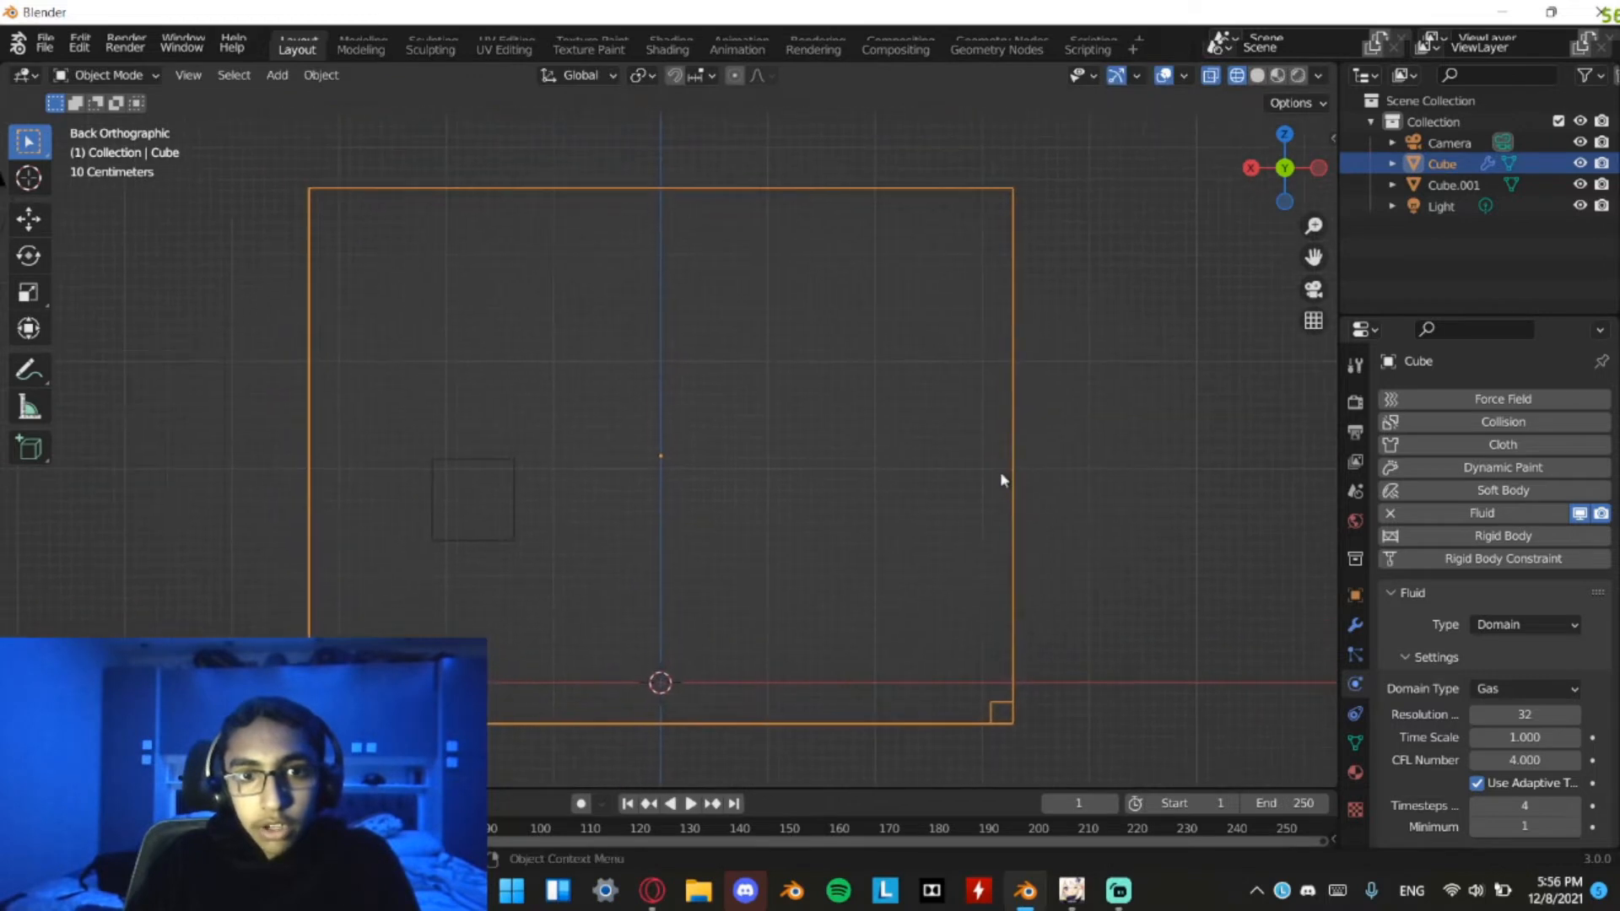
Set the domain type to Liquid and enable Mesh for the fluid domain
left_click(1524, 689)
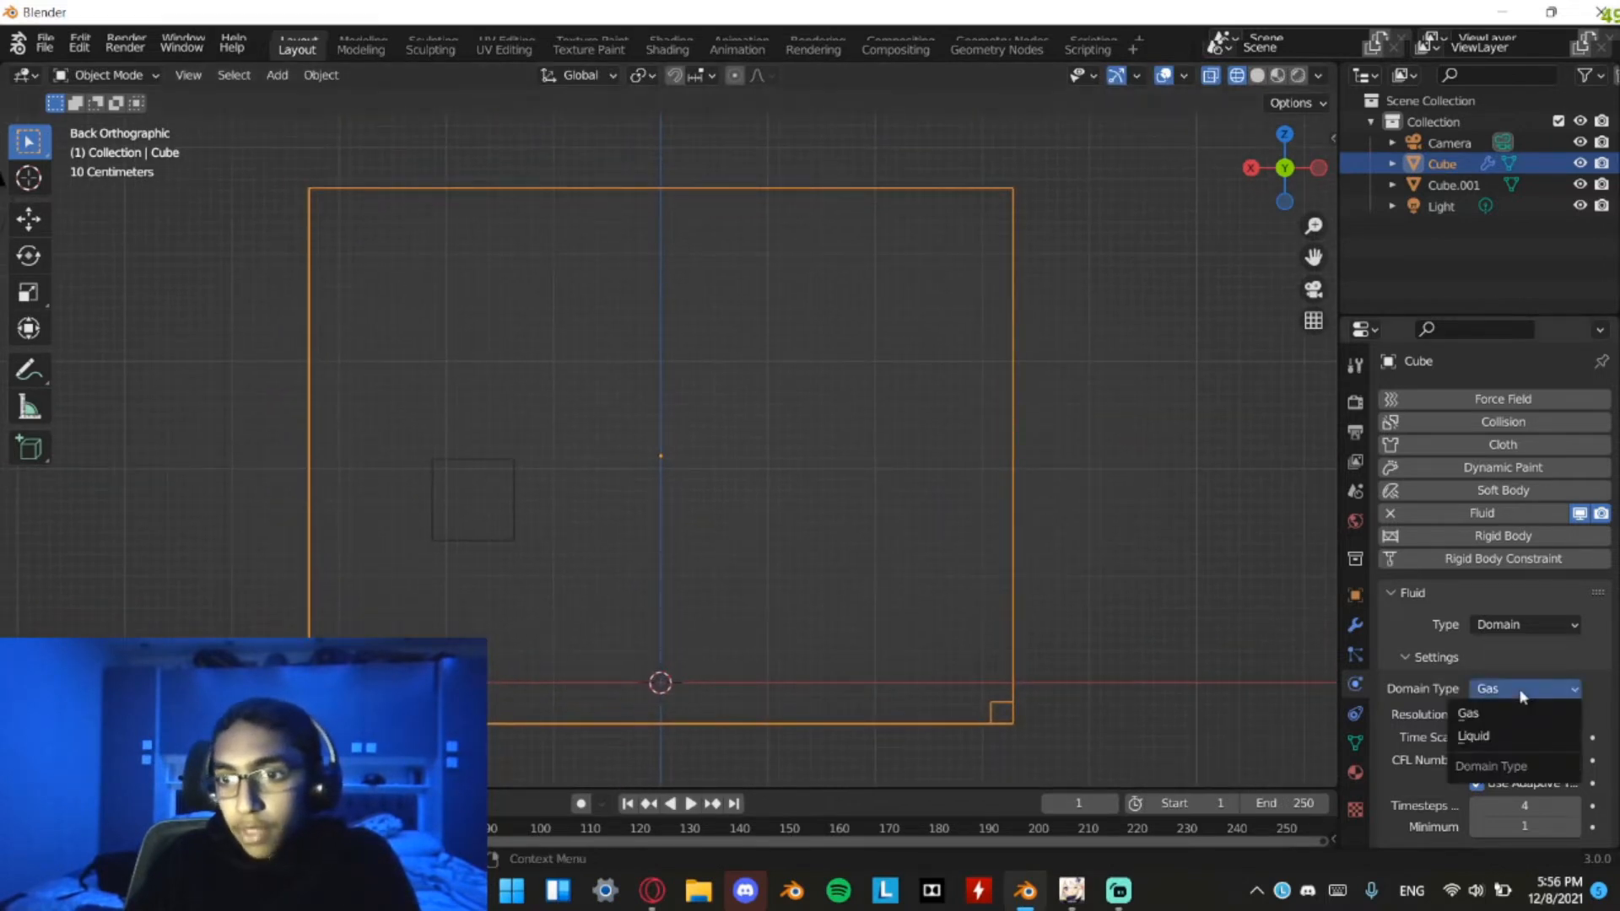
left_click(1510, 736)
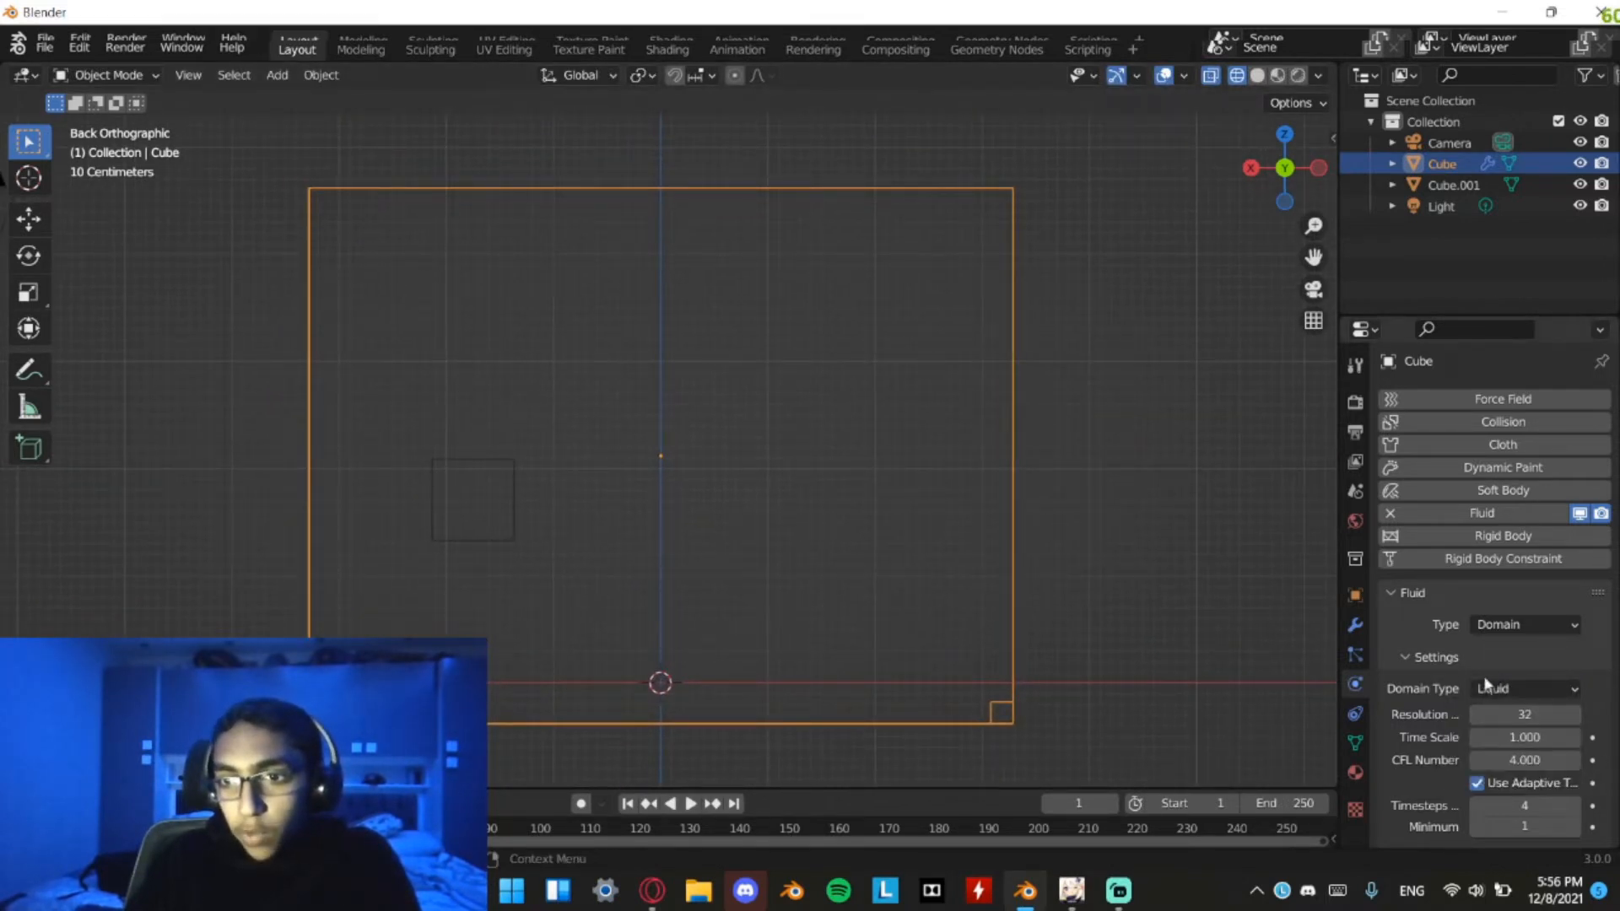
left_click(1529, 692)
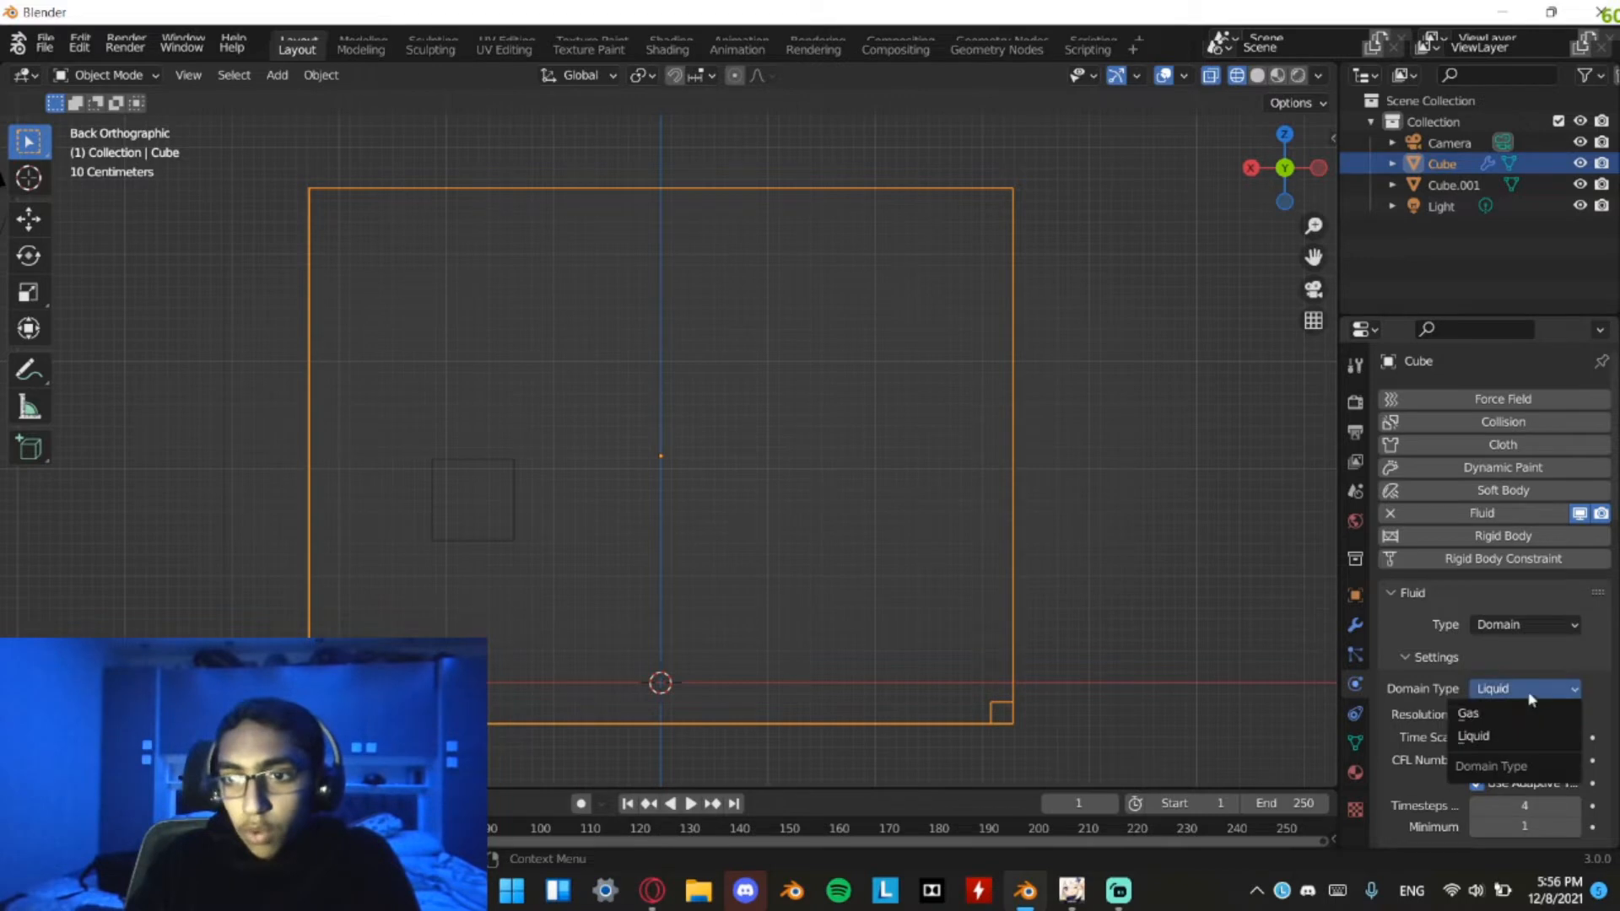
left_click(1509, 735)
scroll(1507, 709, "down", 1)
scroll(1508, 709, "down", 15)
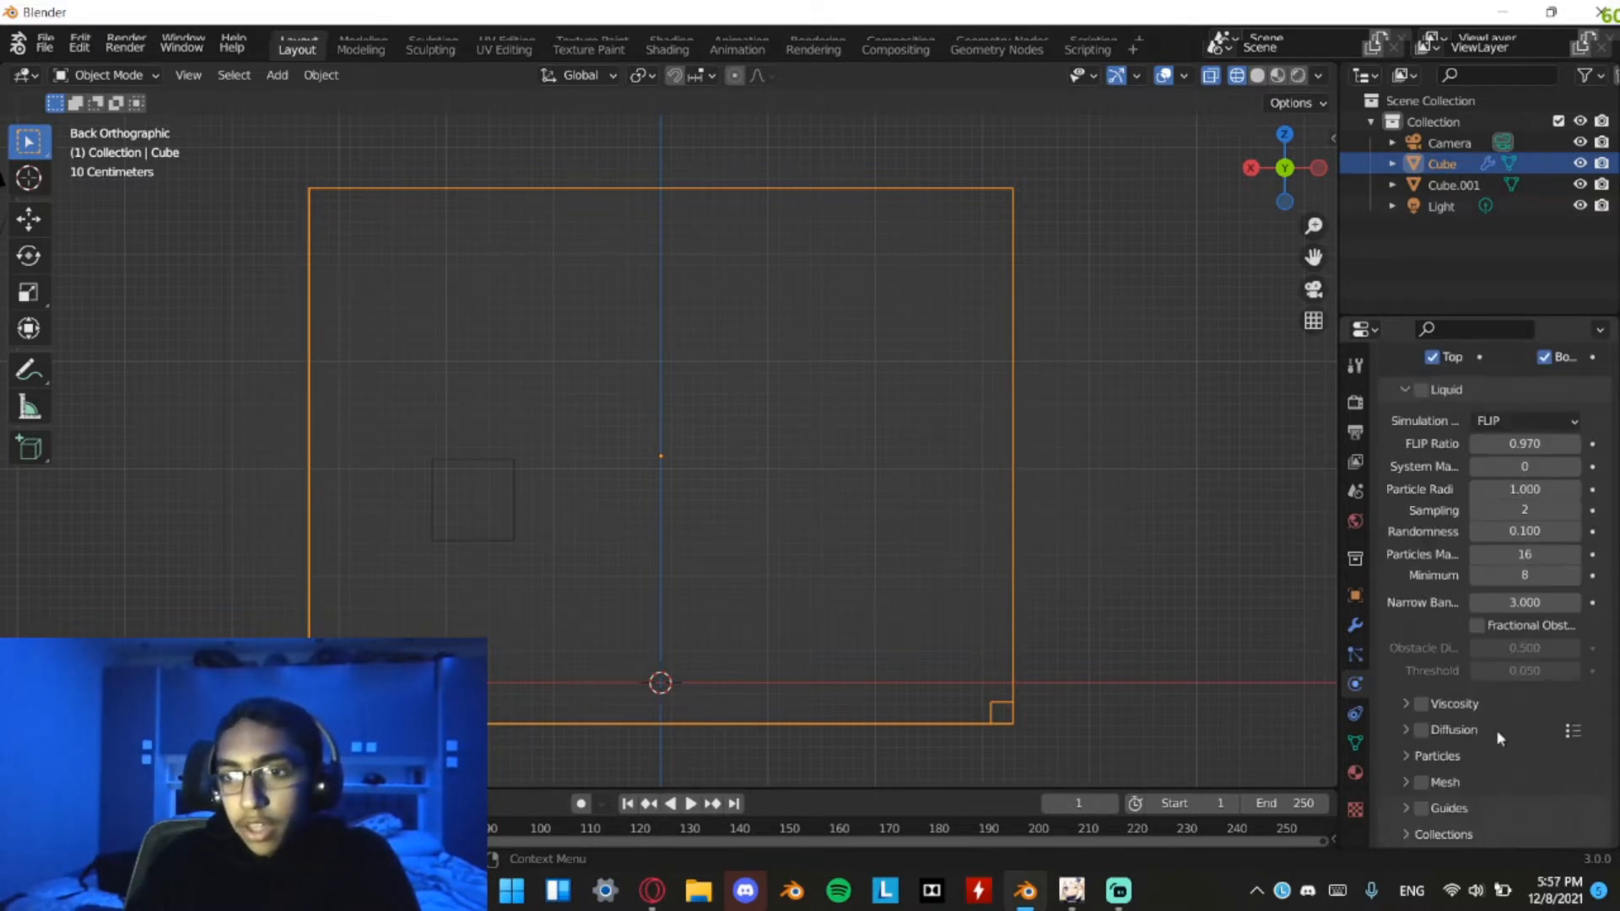
left_click(1419, 616)
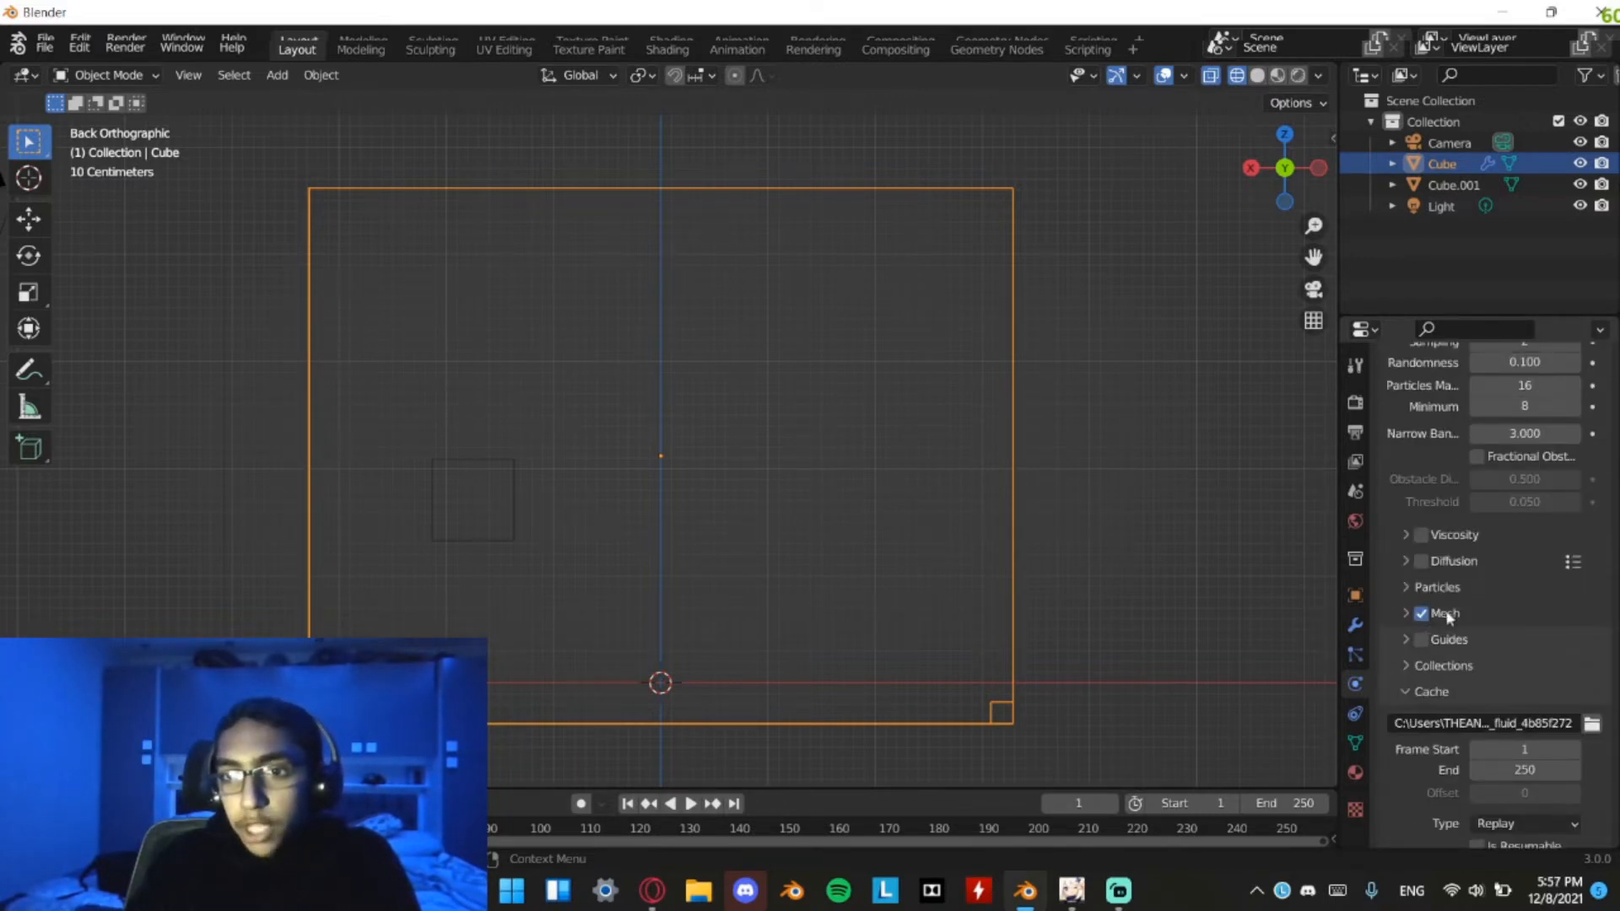
Set the fluid domain's cache type to All
scroll(1495, 717, "down", 4)
left_click(1504, 682)
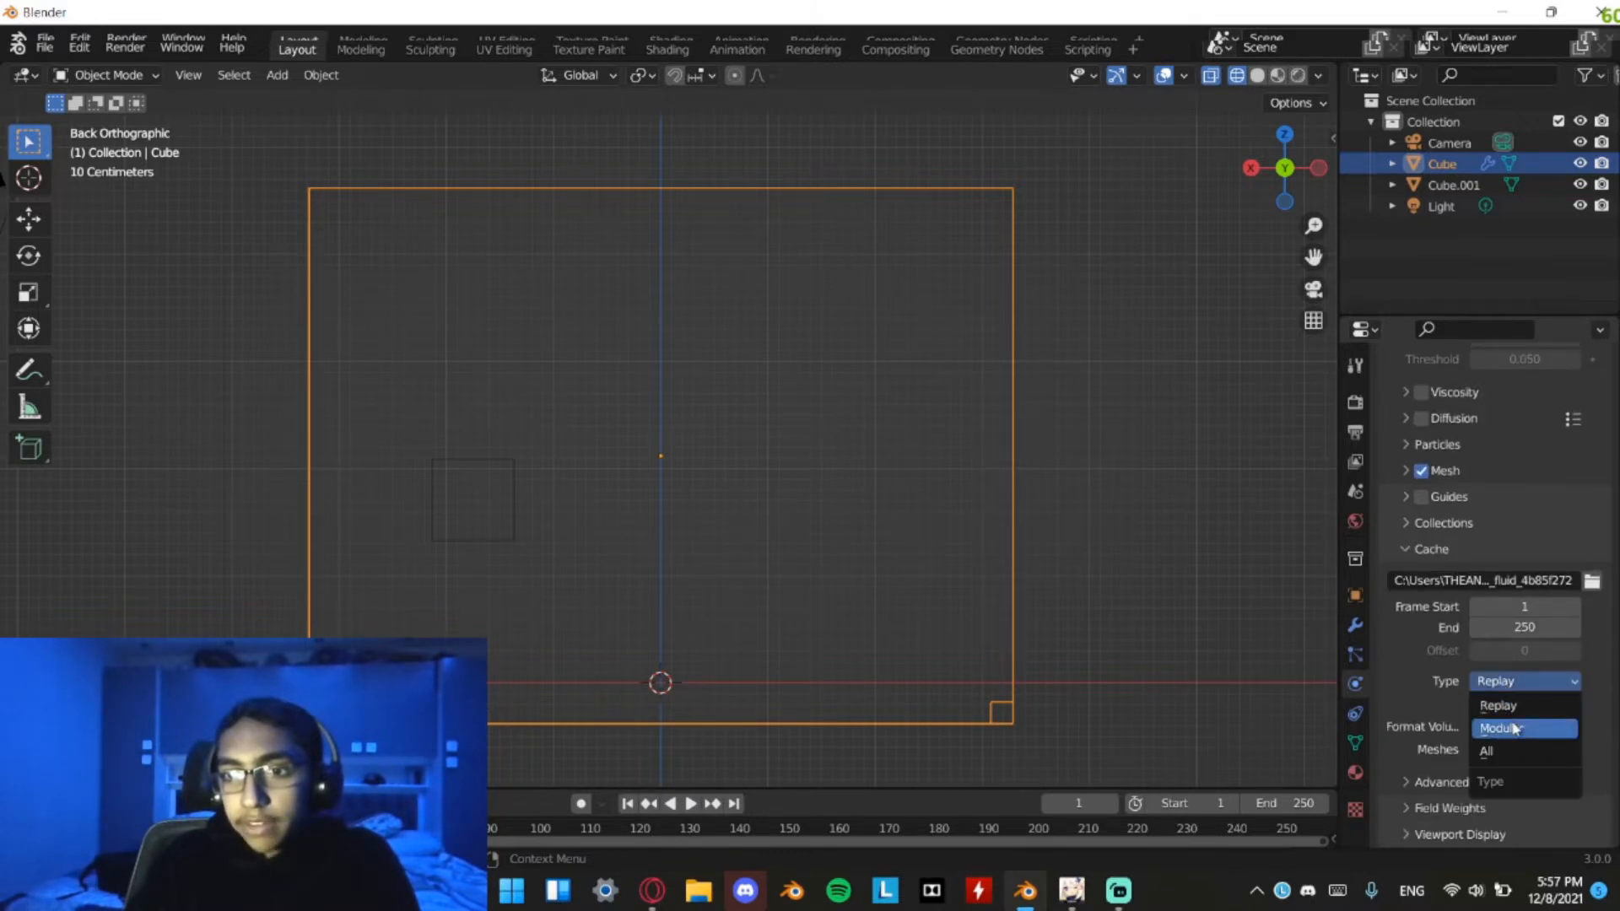
left_click(1510, 750)
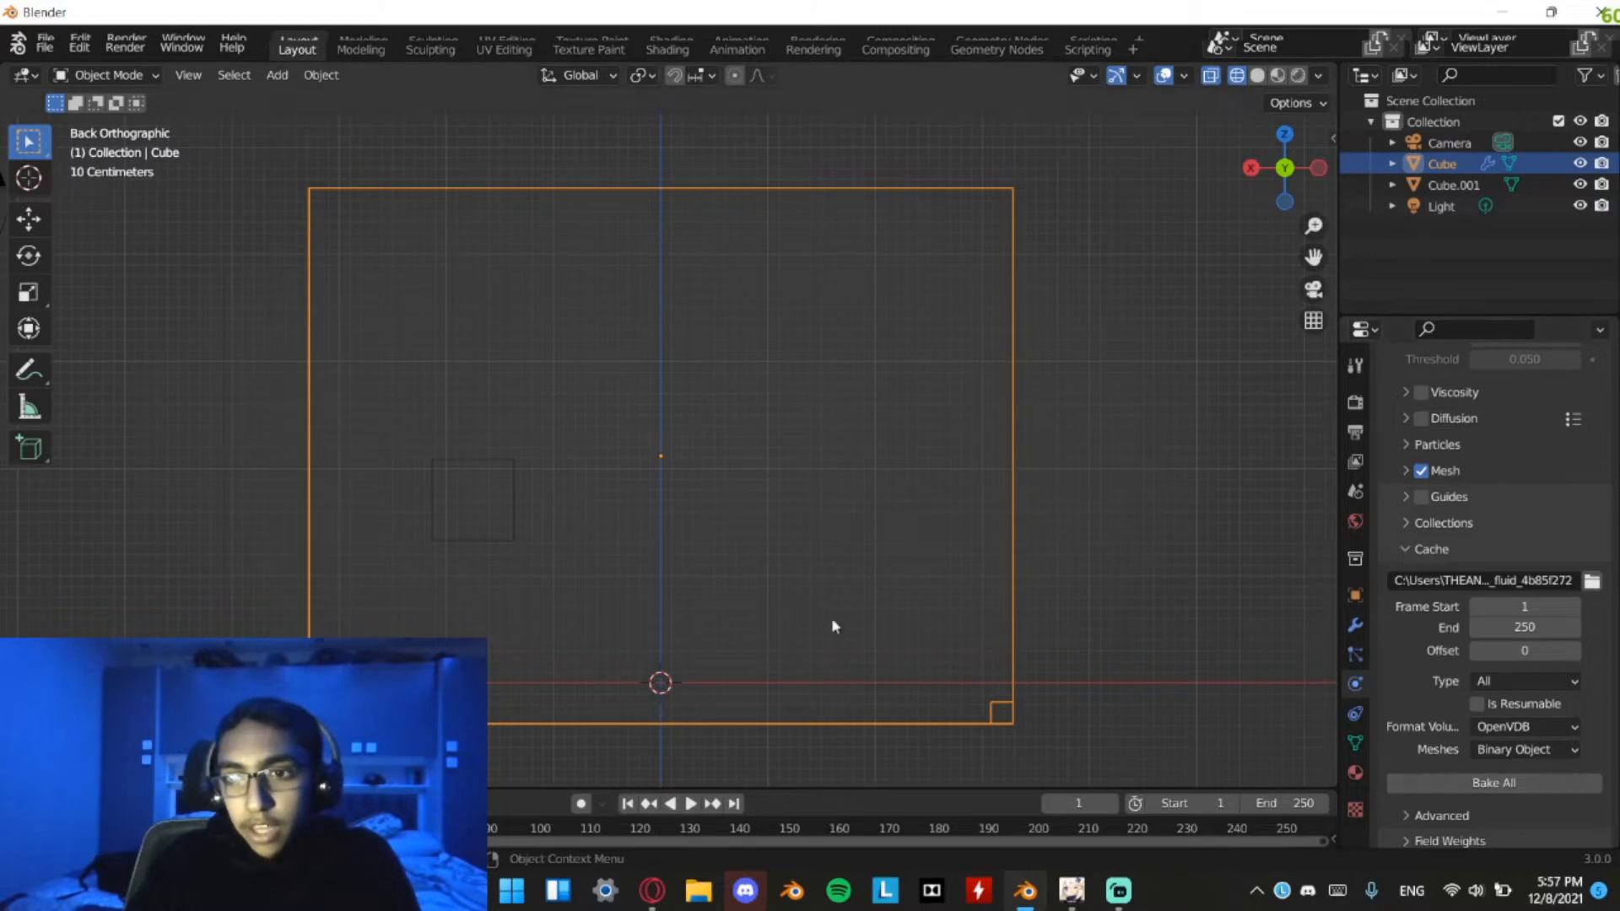
Set both the fluid cache's end frame and the scene's end frame to 300
left_click(1510, 628)
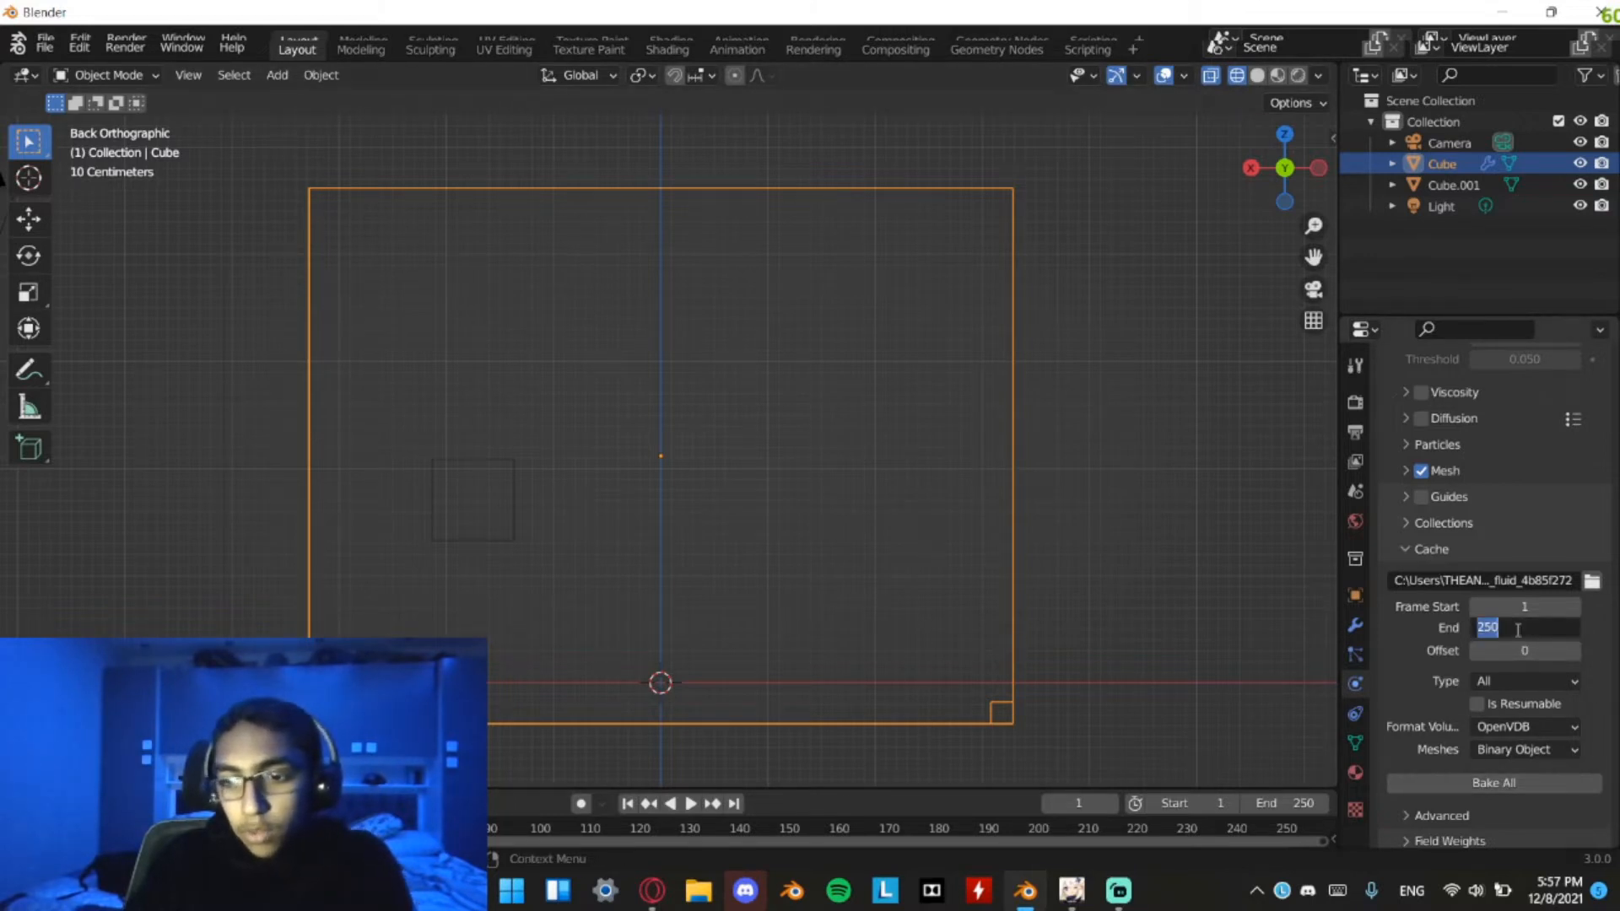
type("300")
key("Return")
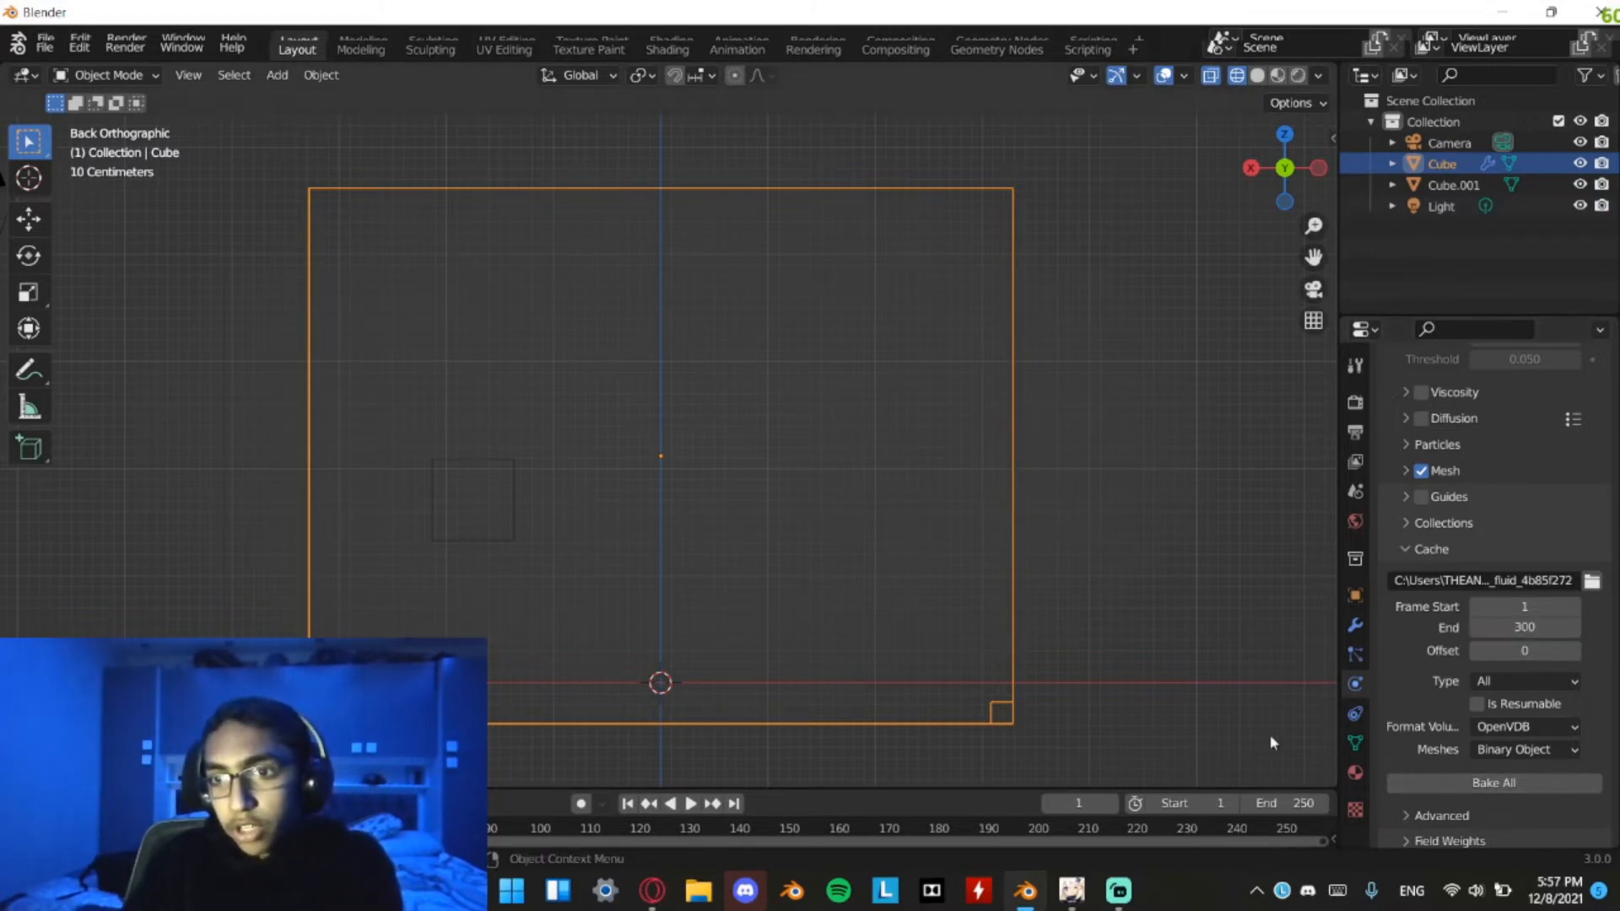
left_click(1292, 803)
type("300")
key("Return")
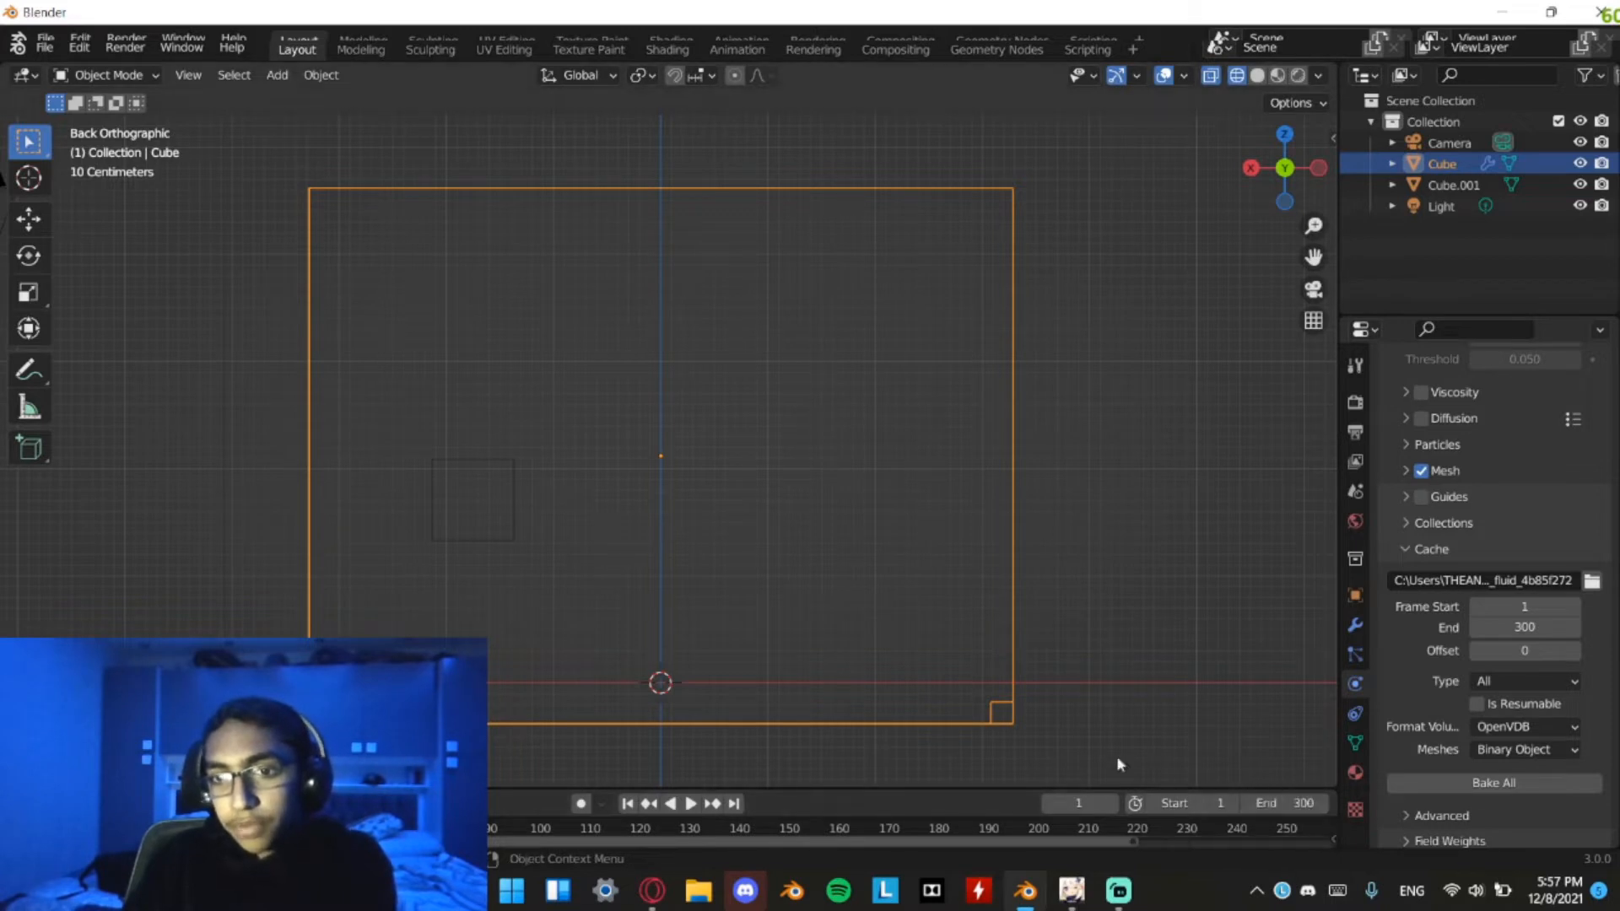
Move the small cube slightly upward and closer to the domain's wall on the positive X side
left_click(478, 461)
key("g")
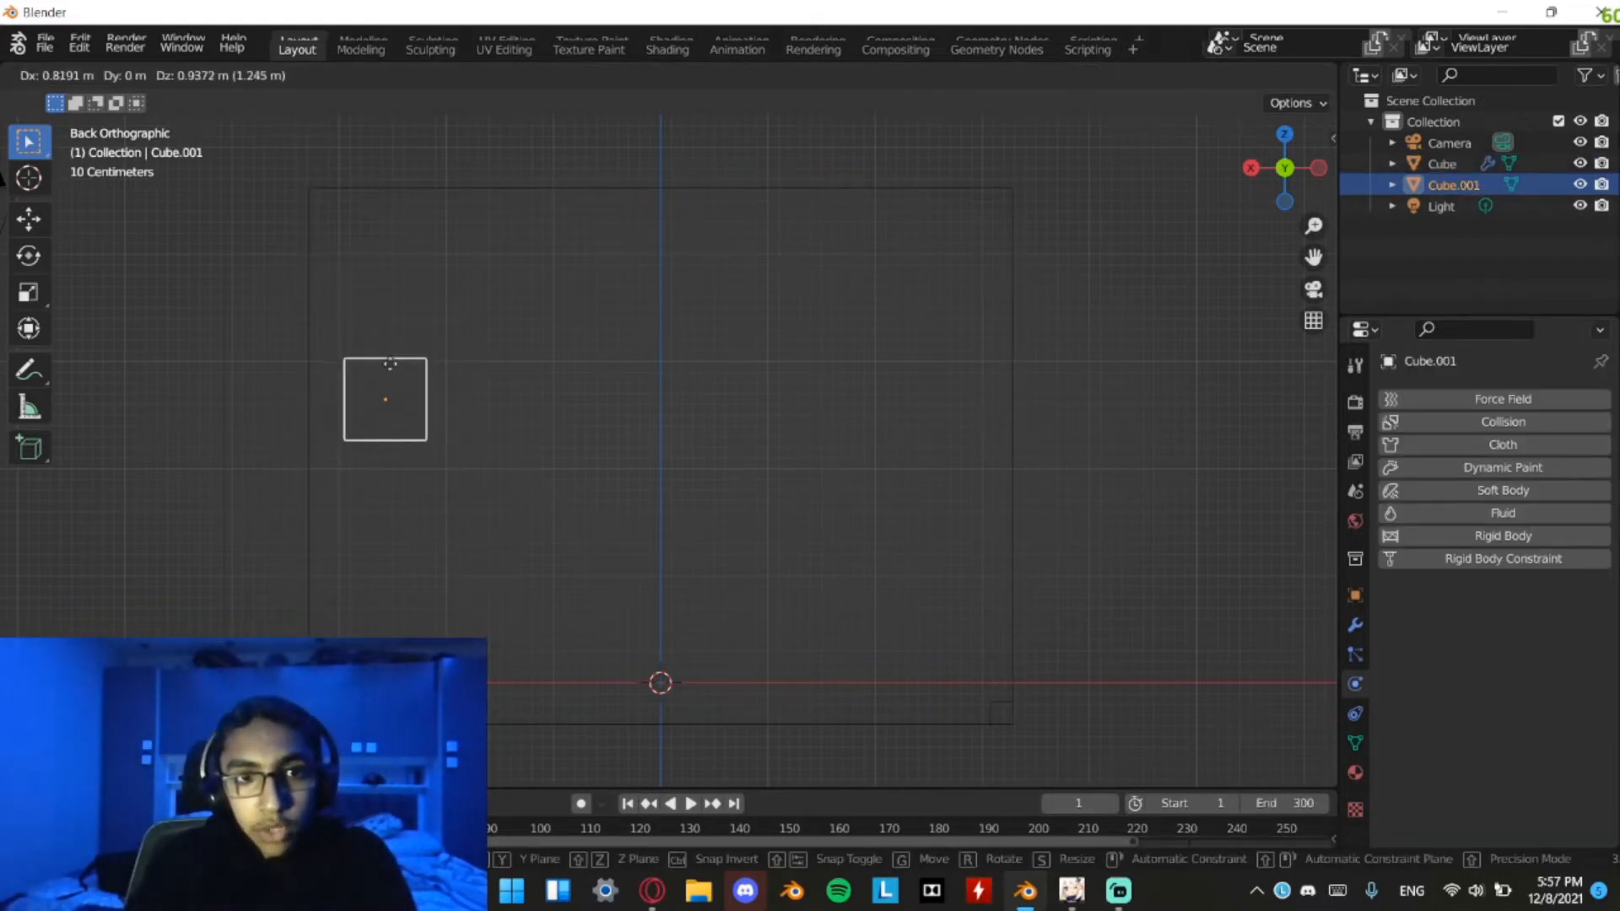
left_click(397, 405)
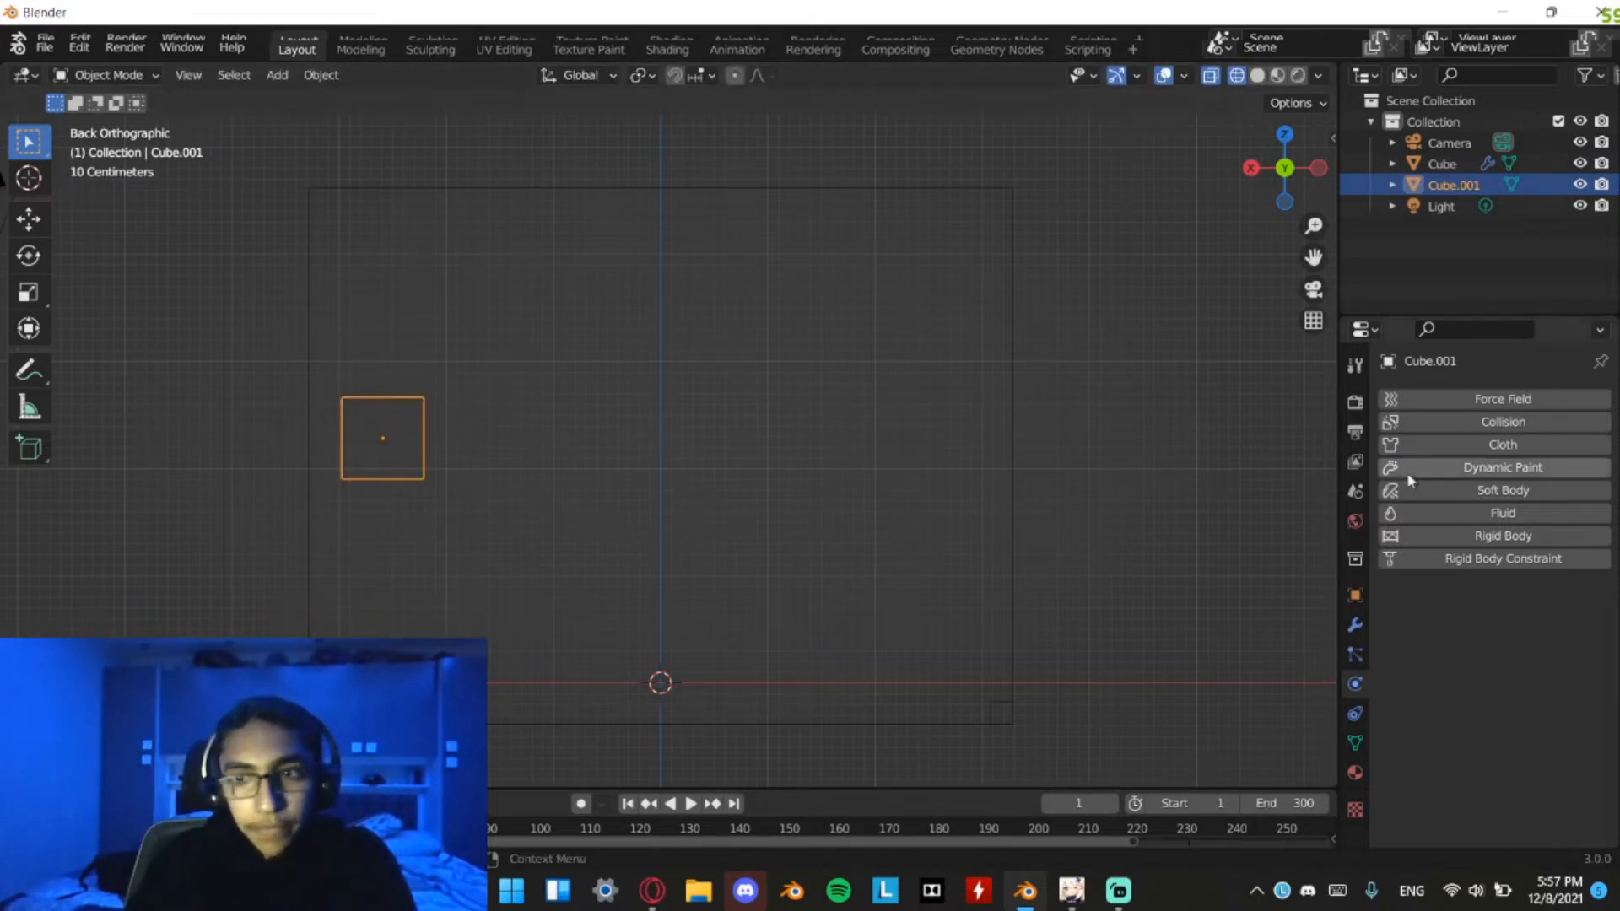
Add Fluid physics to the small cube as a Flow object with flow type Liquid and flow behavior Inflow
left_click(1461, 511)
left_click(1510, 629)
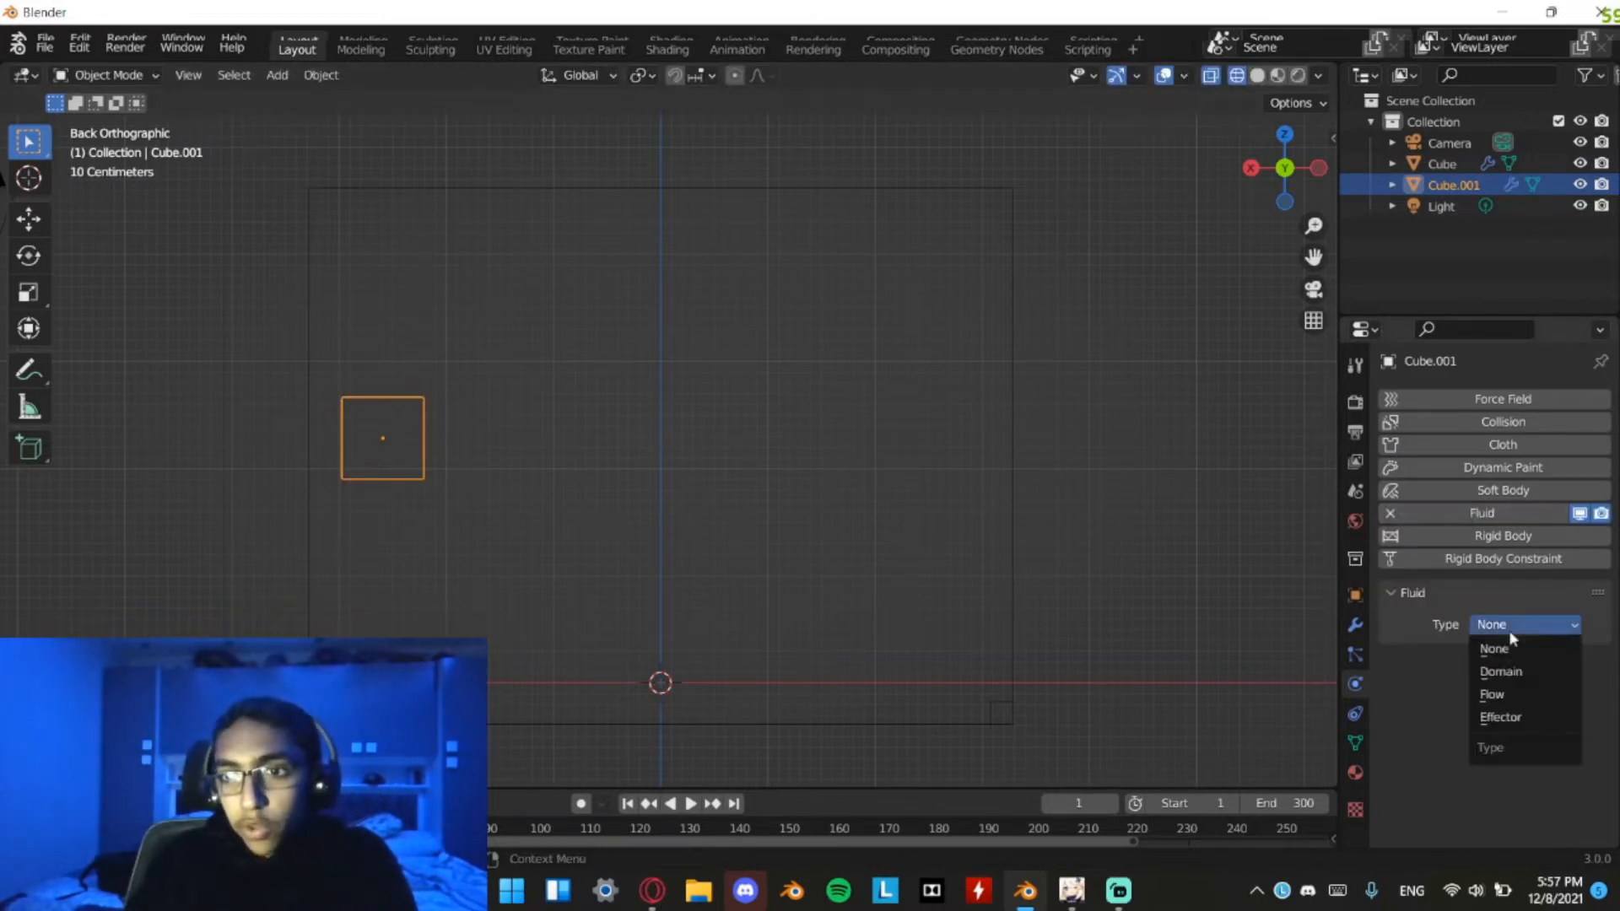
left_click(1508, 696)
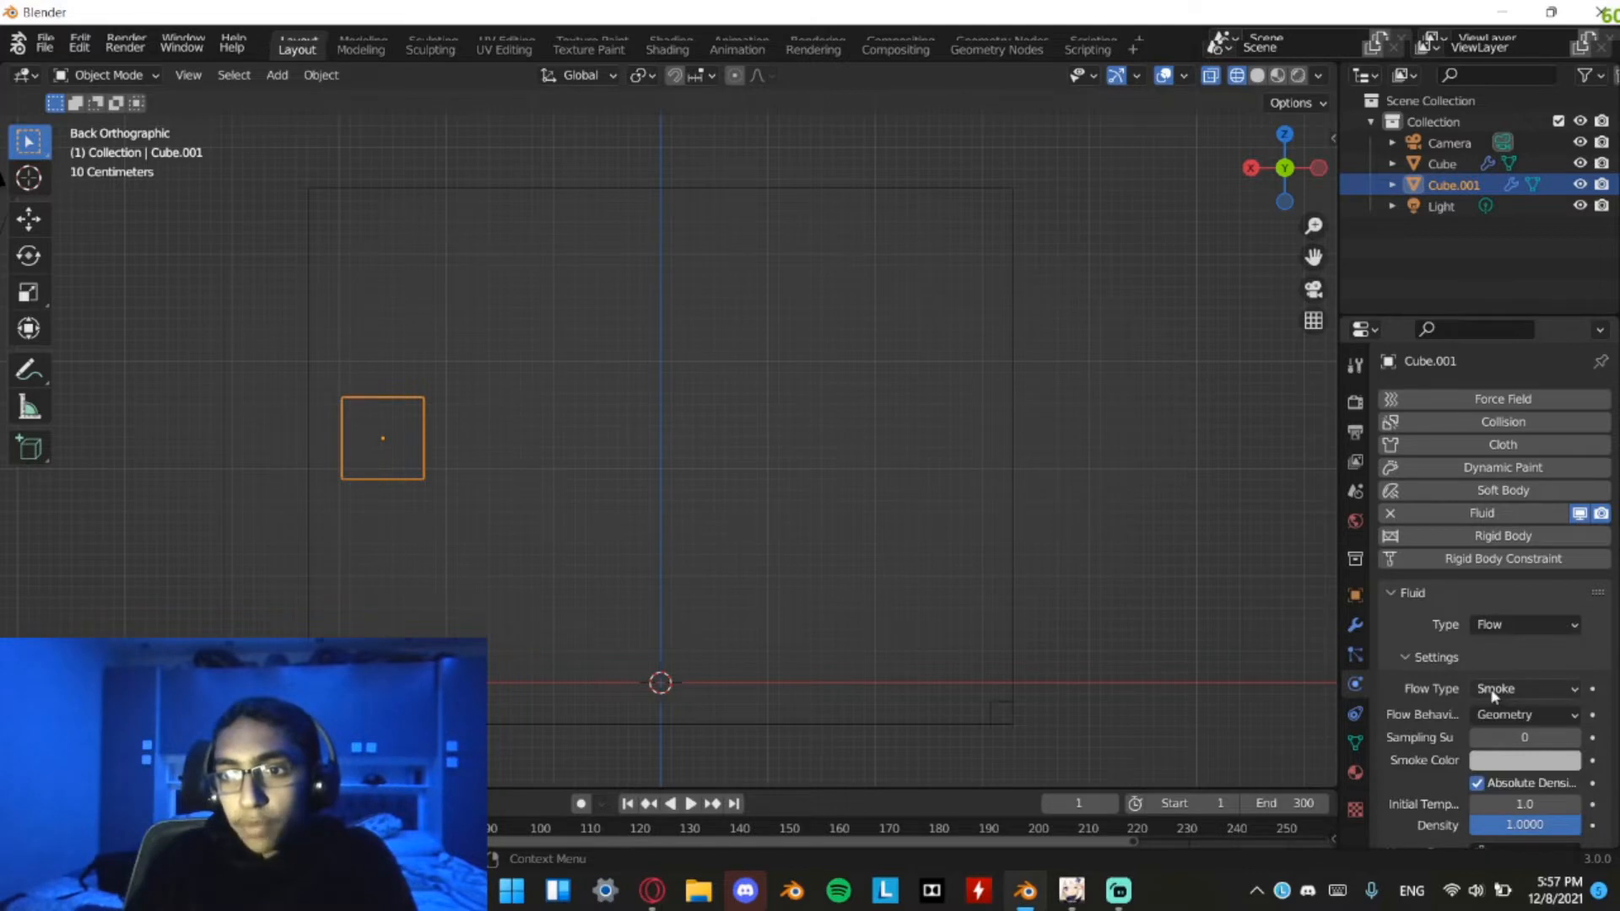
left_click(1504, 688)
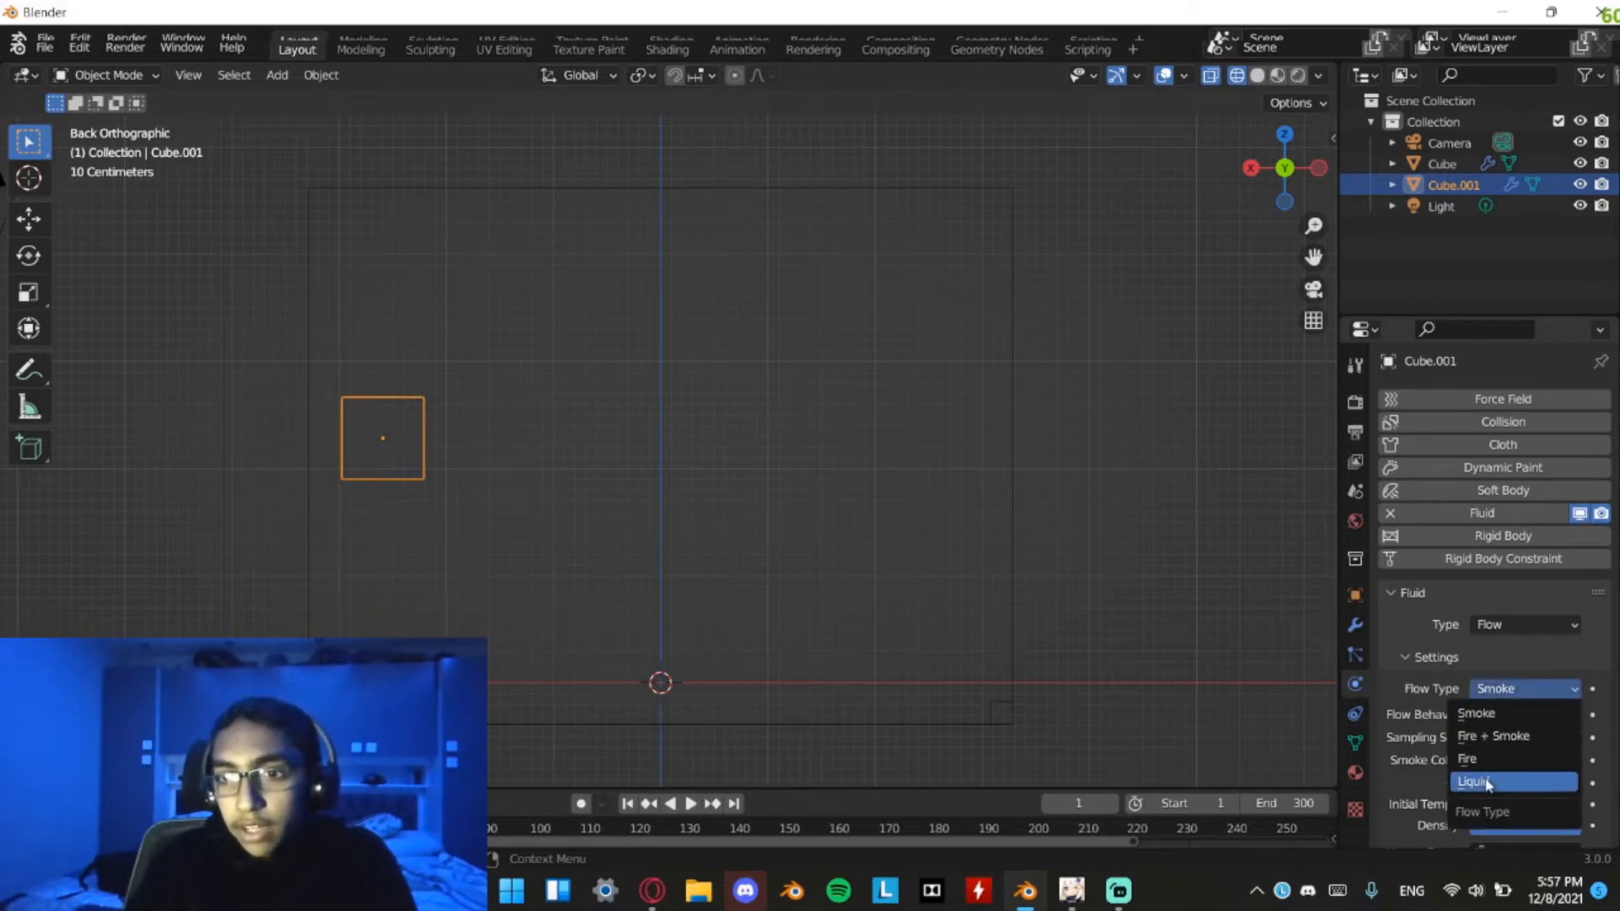
left_click(1487, 783)
left_click(1506, 714)
left_click(1501, 737)
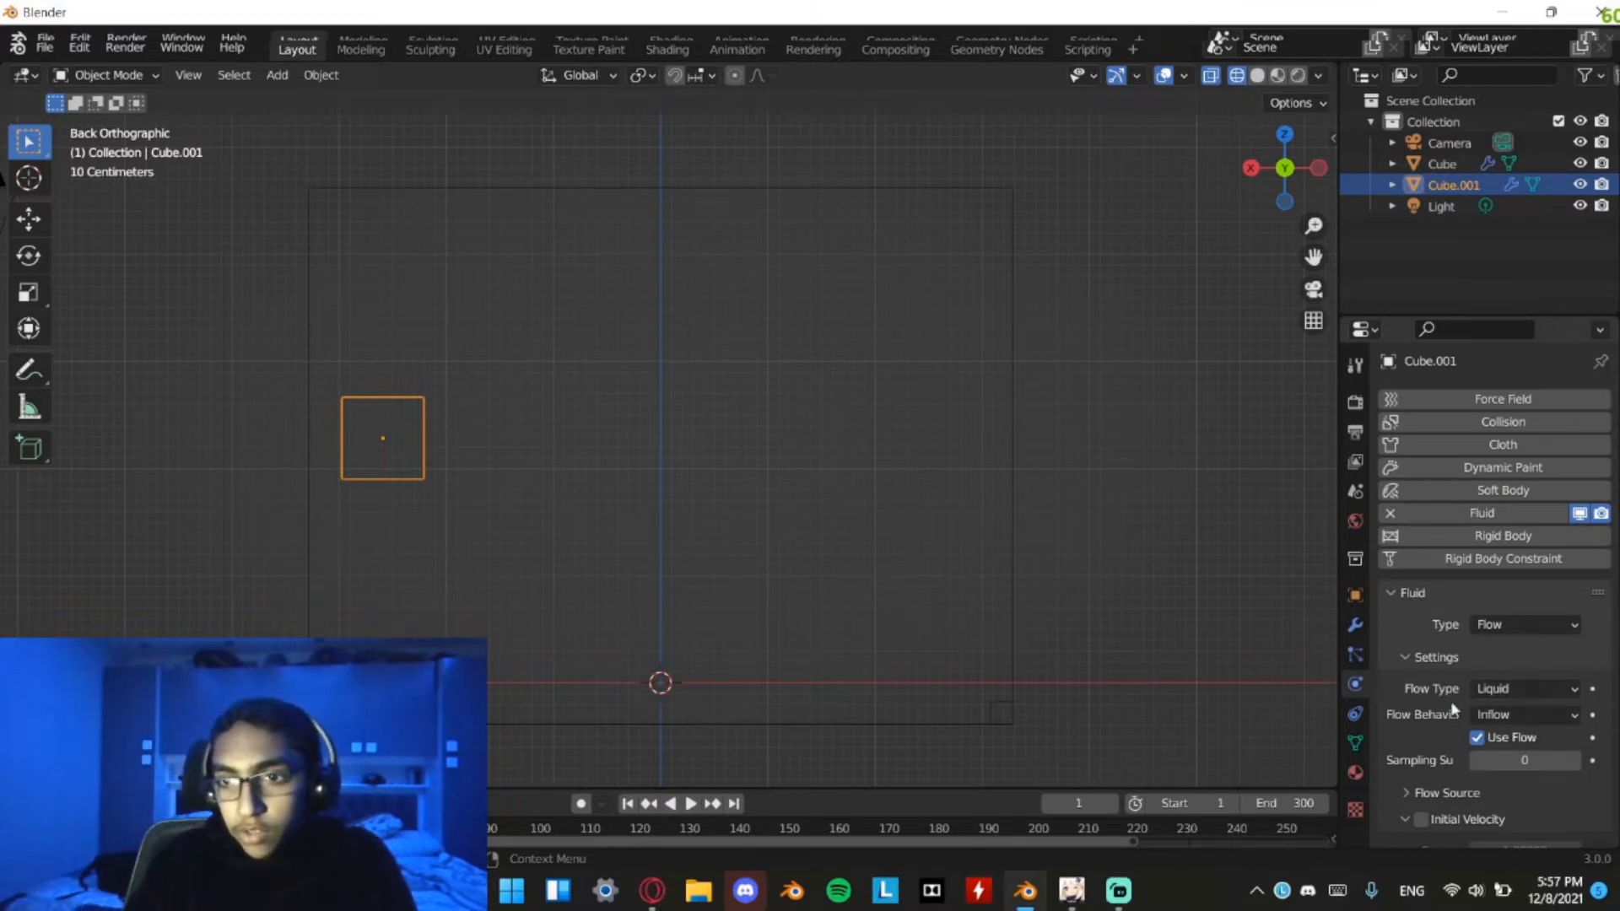
Enable Initial Velocity for the small cube's inflow, with 3 m/s in X and 6 m/s in Z
scroll(1485, 743, "down", 3)
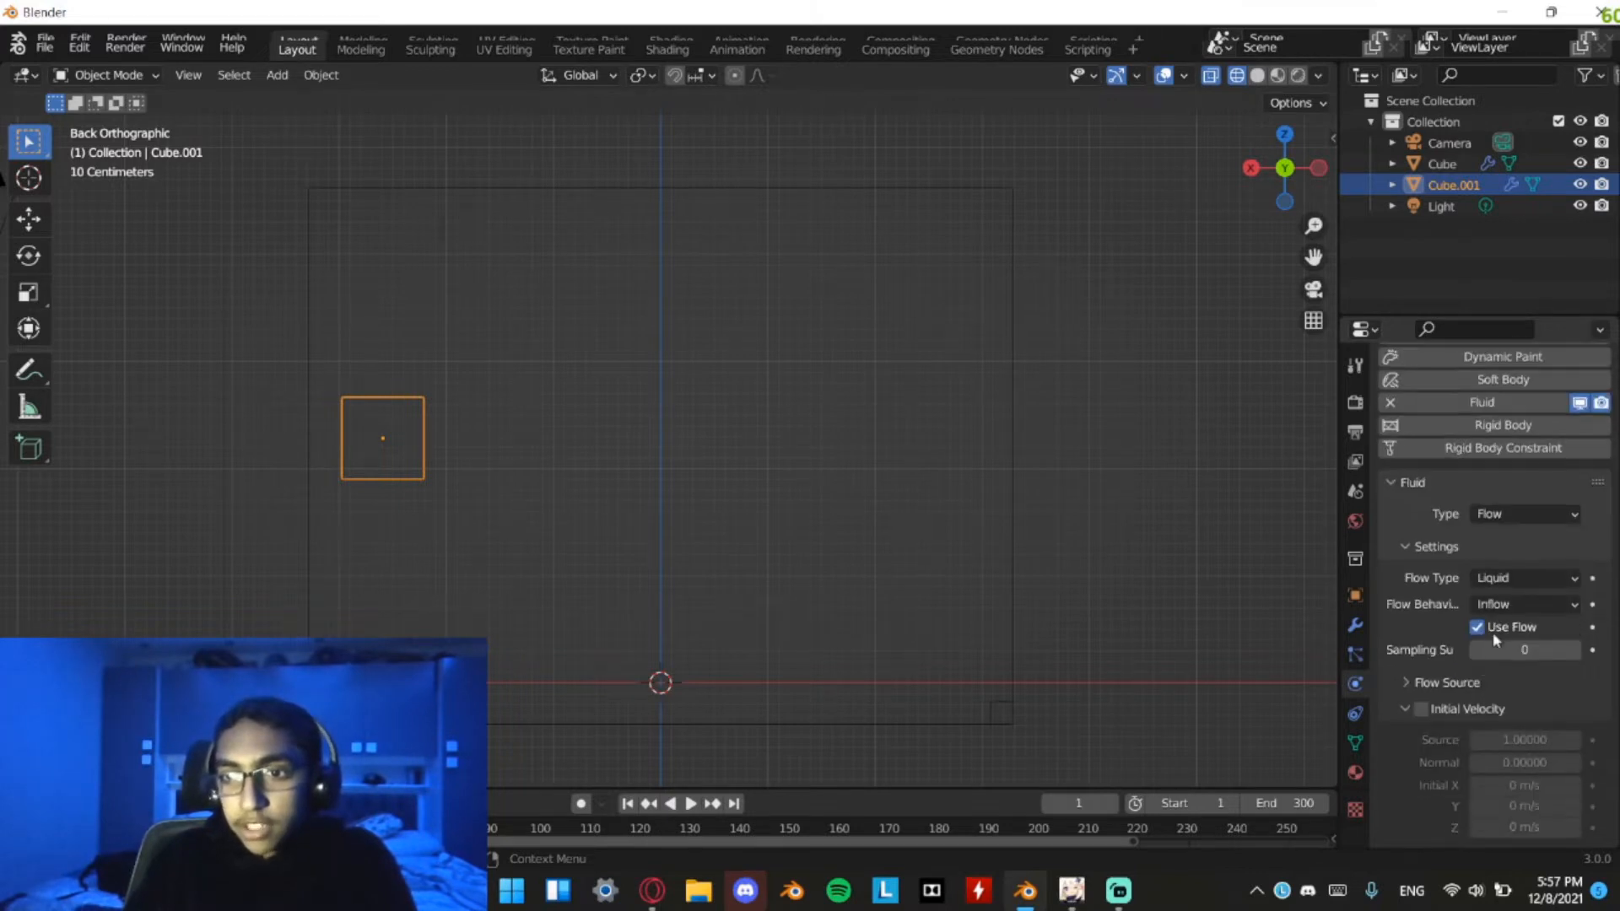
left_click(1433, 711)
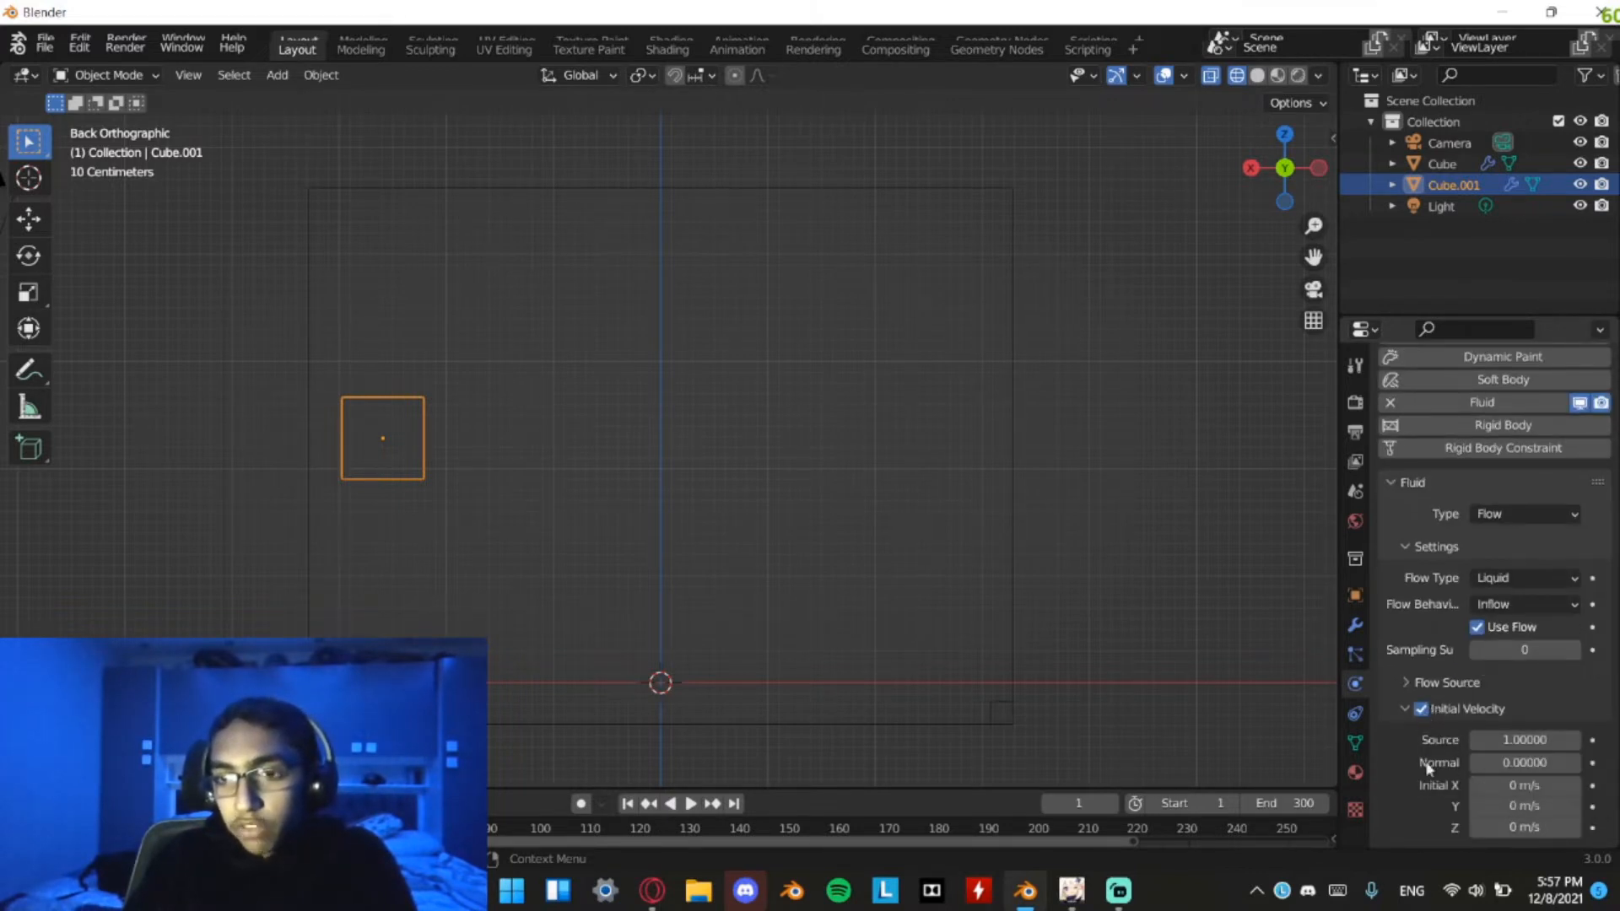
left_click(1518, 785)
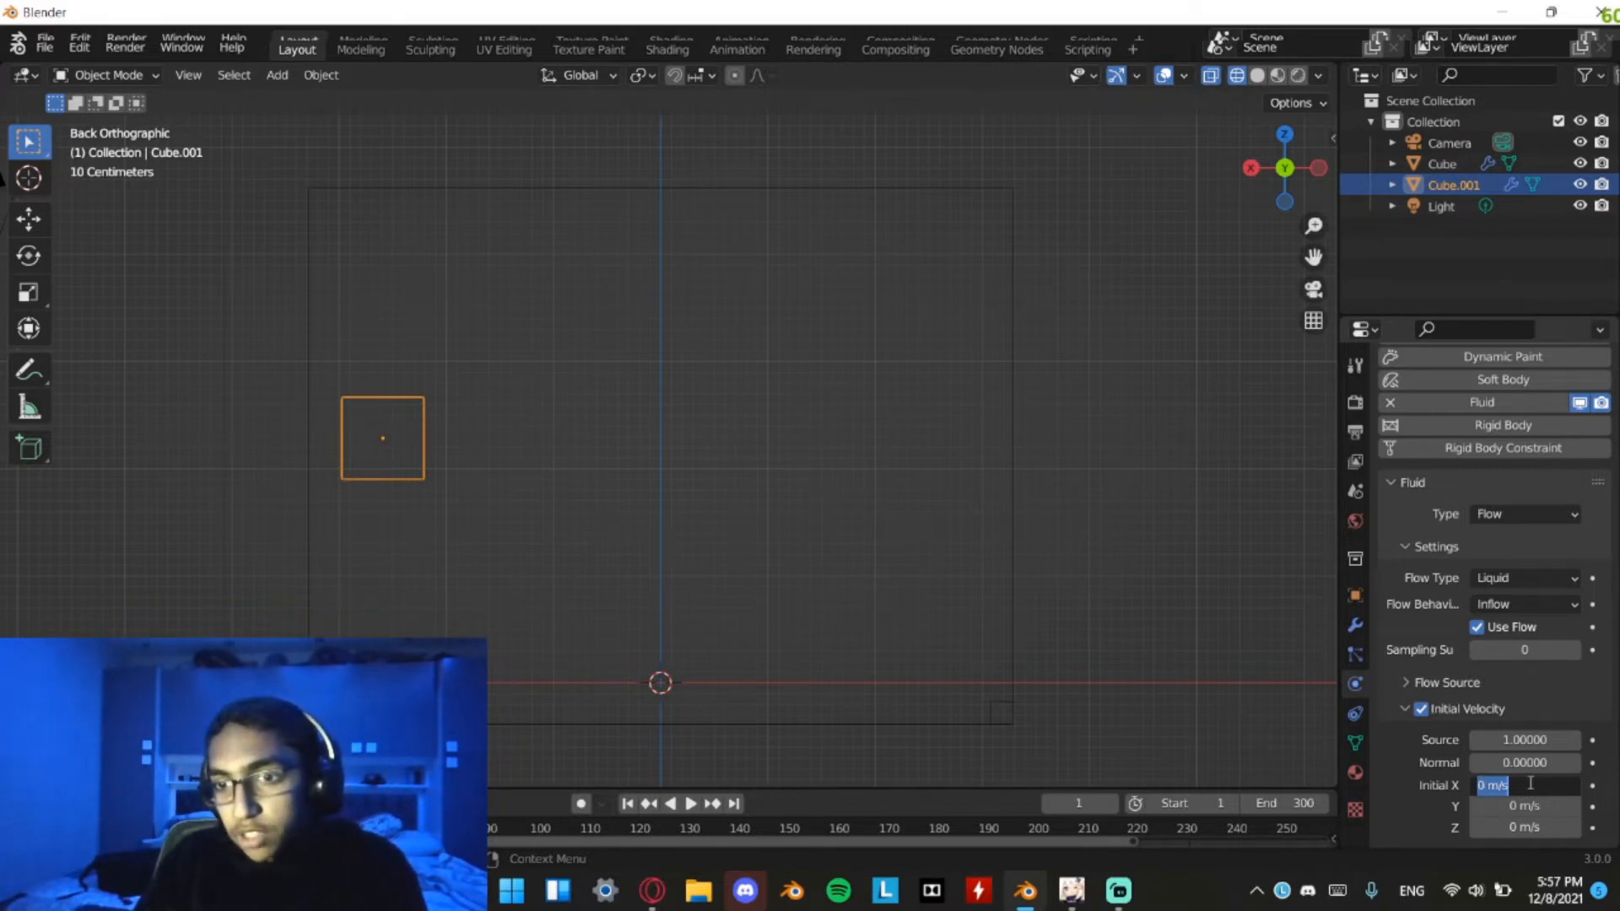
type("3")
key("Return")
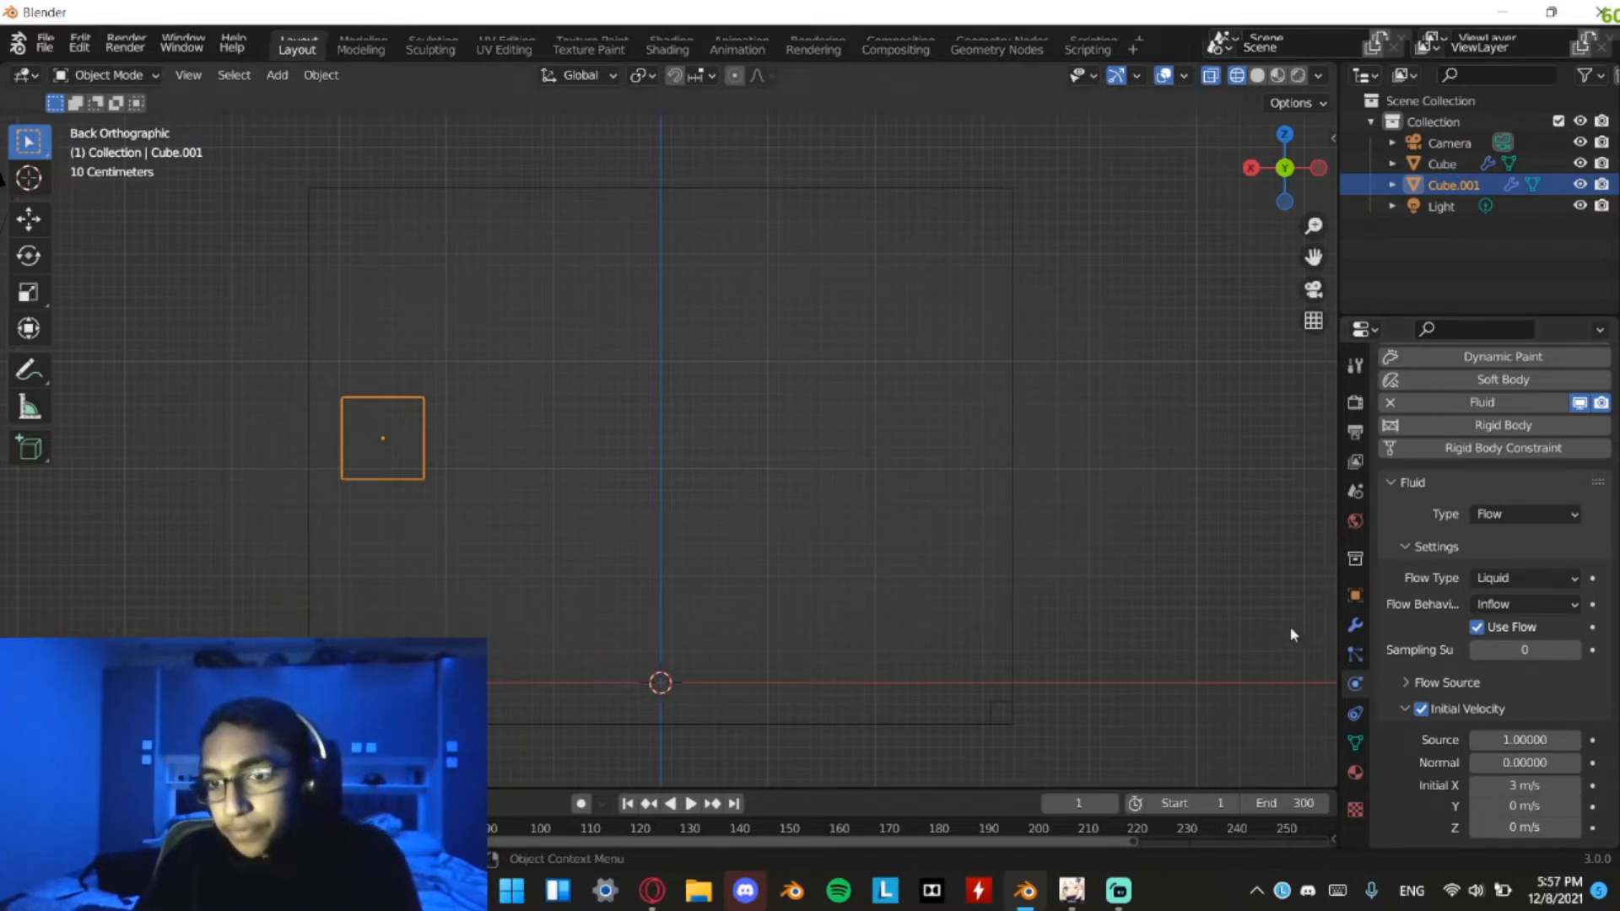
double_click(1518, 827)
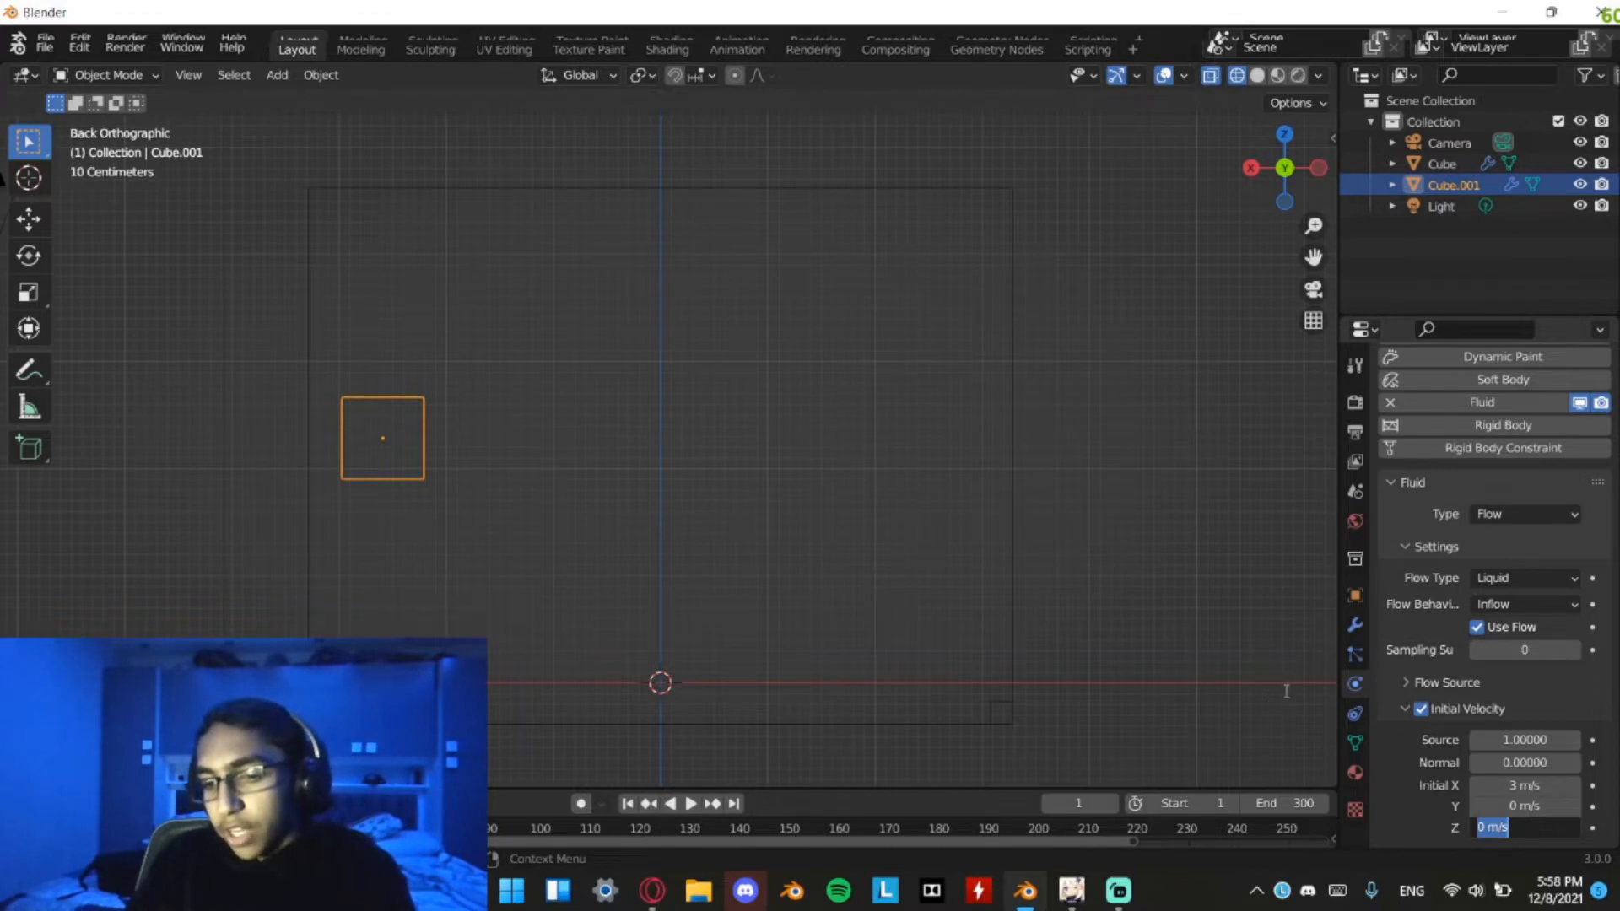
type("6")
key("Return")
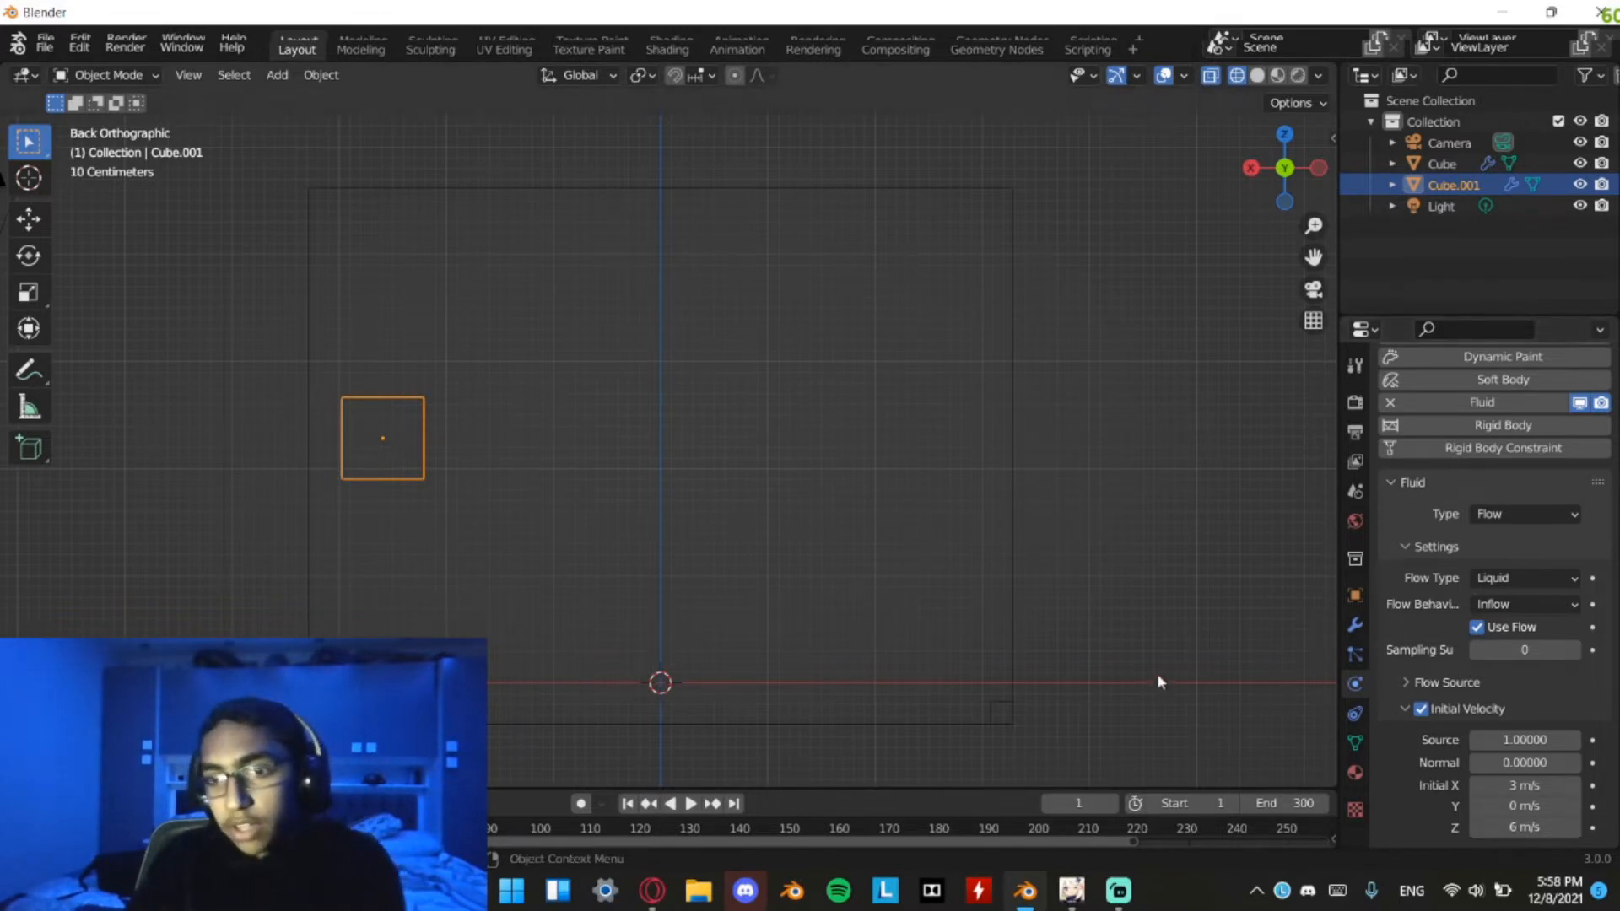
Lower the small cube toward the domain's base, and save the file as fluid animation.blend
key("g")
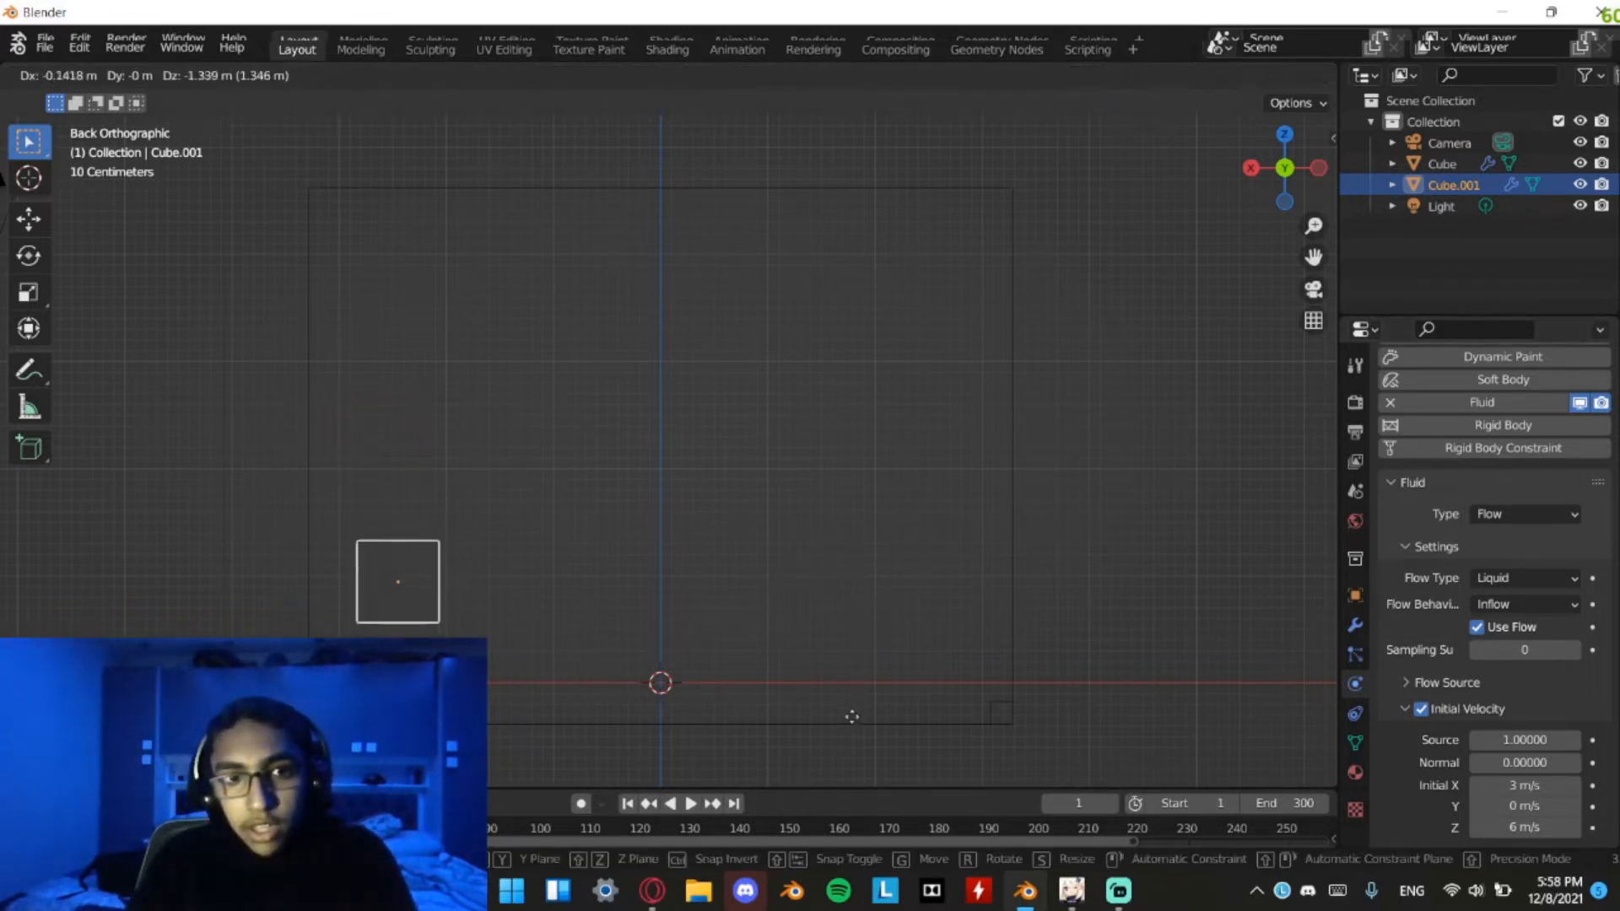
left_click(850, 770)
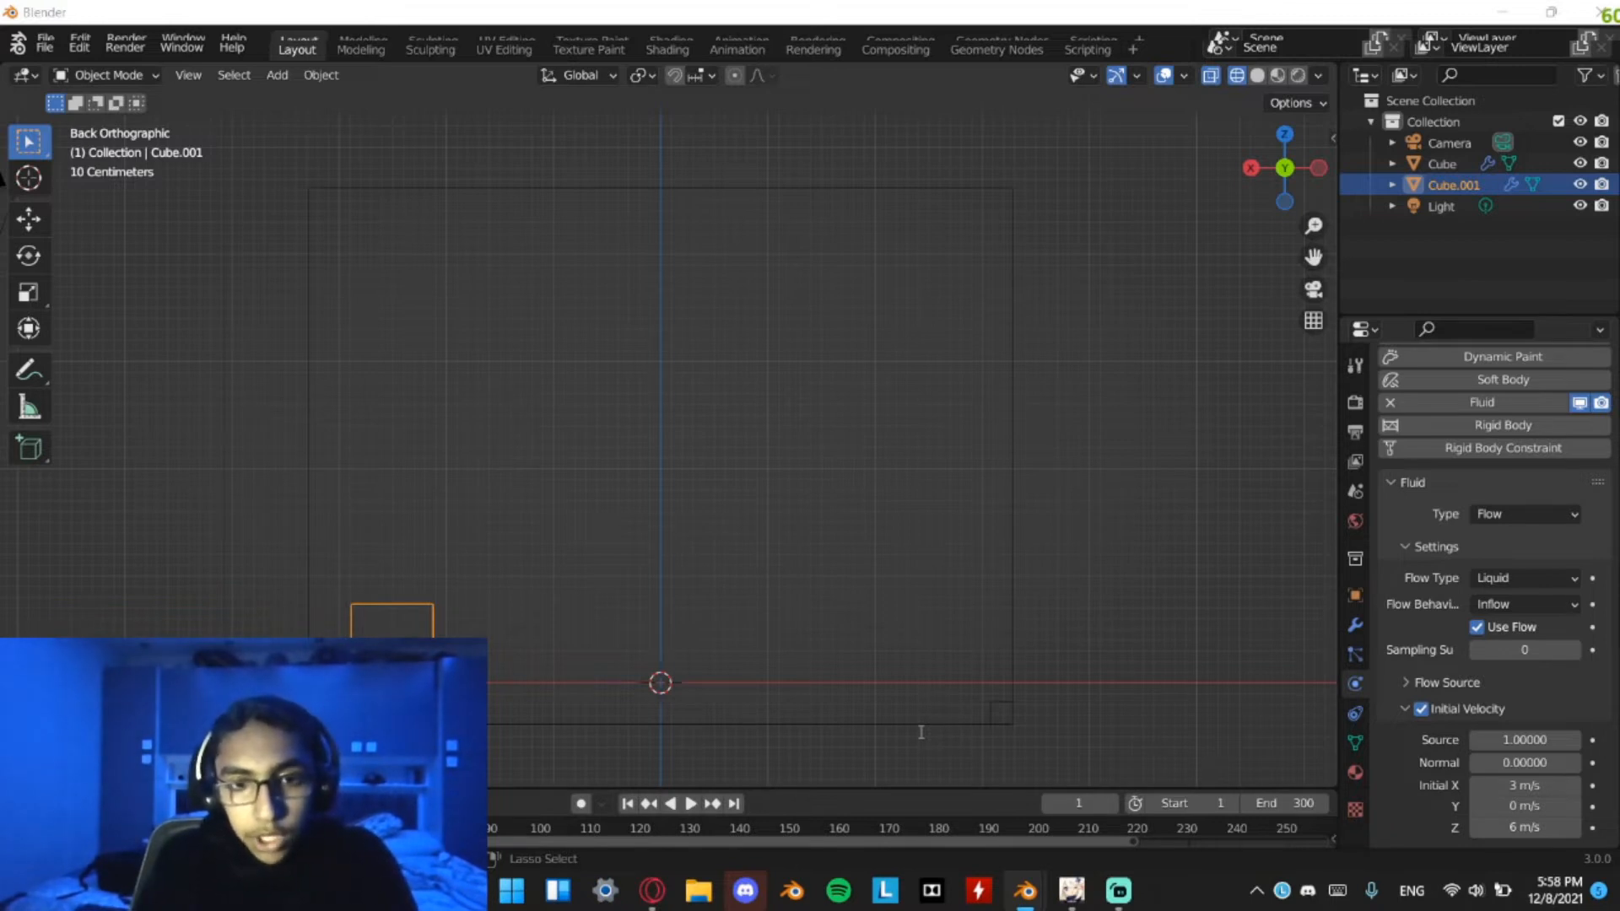
key("ctrl+s")
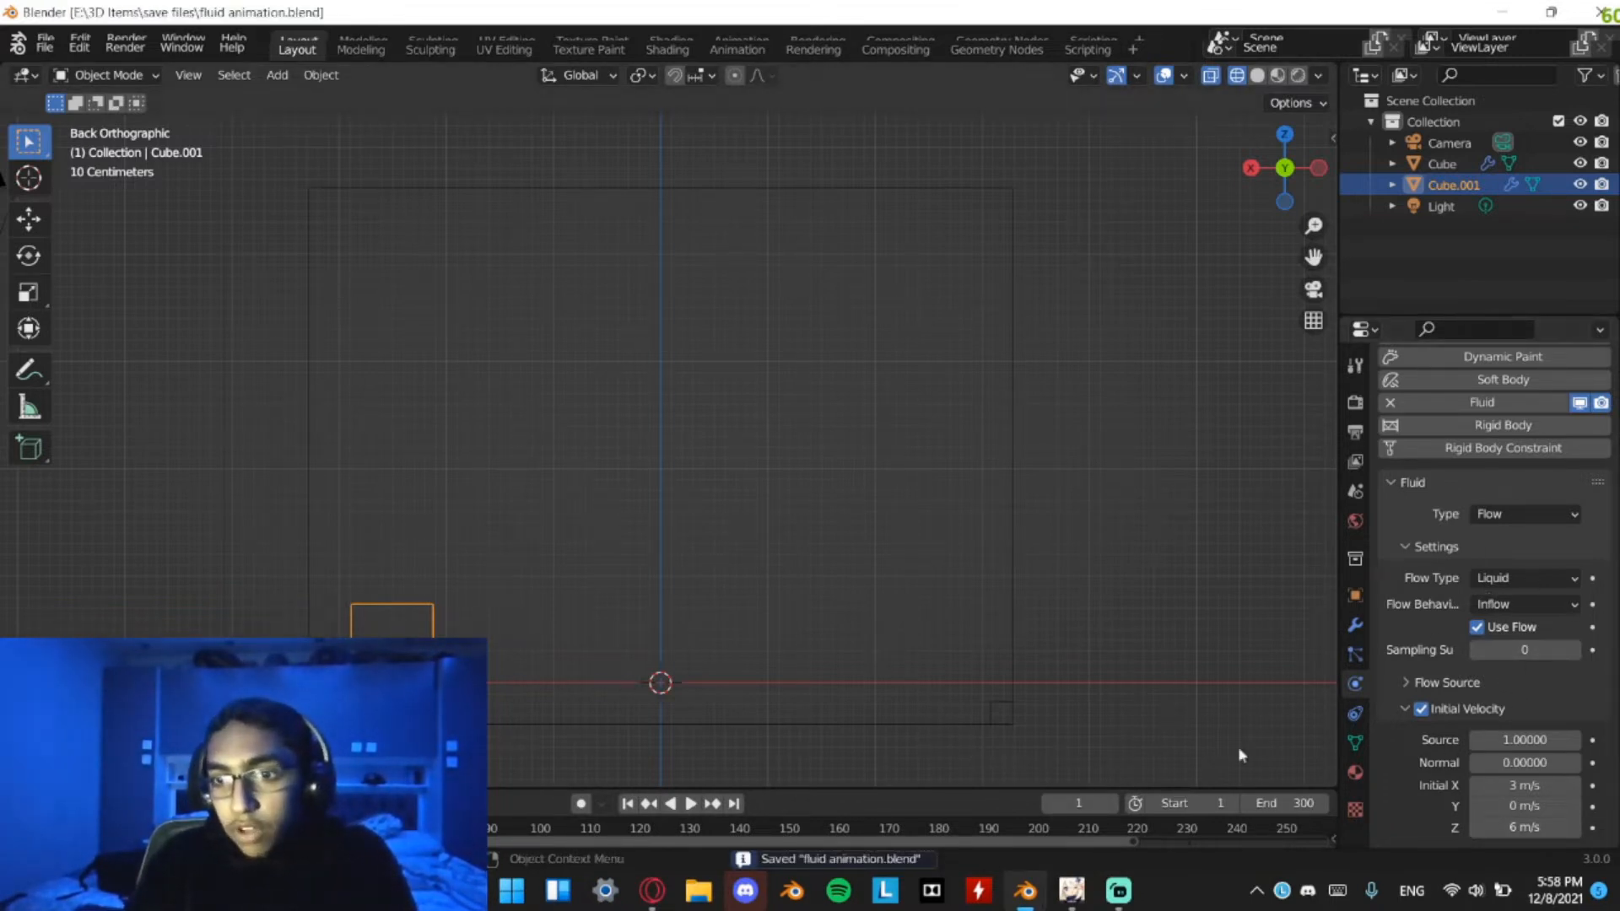
Select the large domain cube and choose FLIP as its liquid simulation method
left_click(1013, 616)
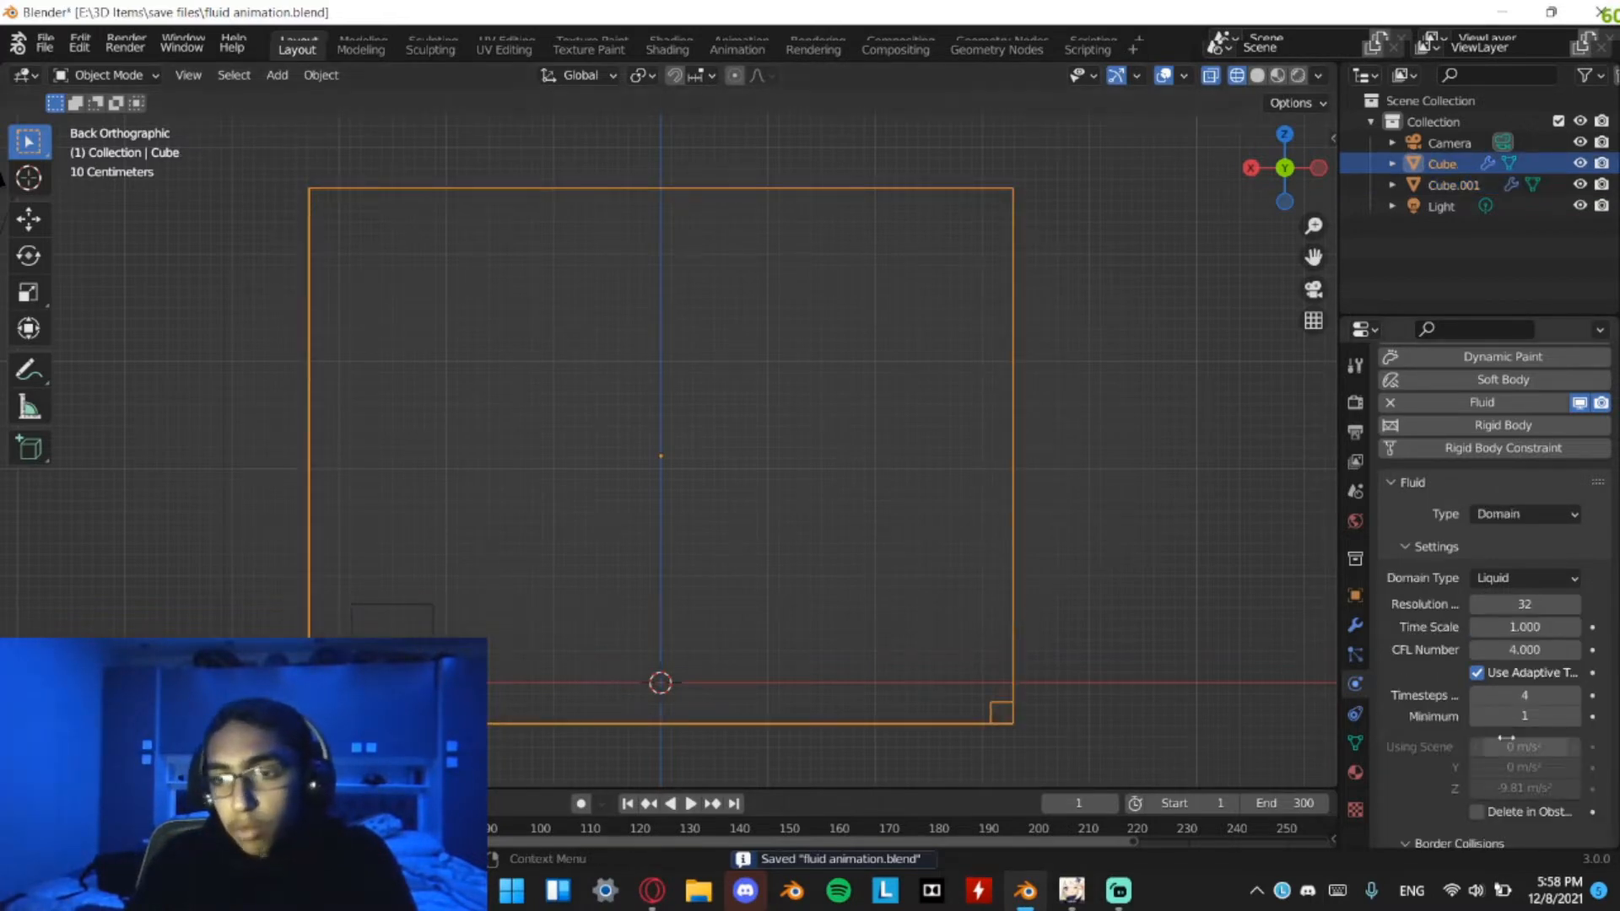
scroll(1465, 584, "down", 4)
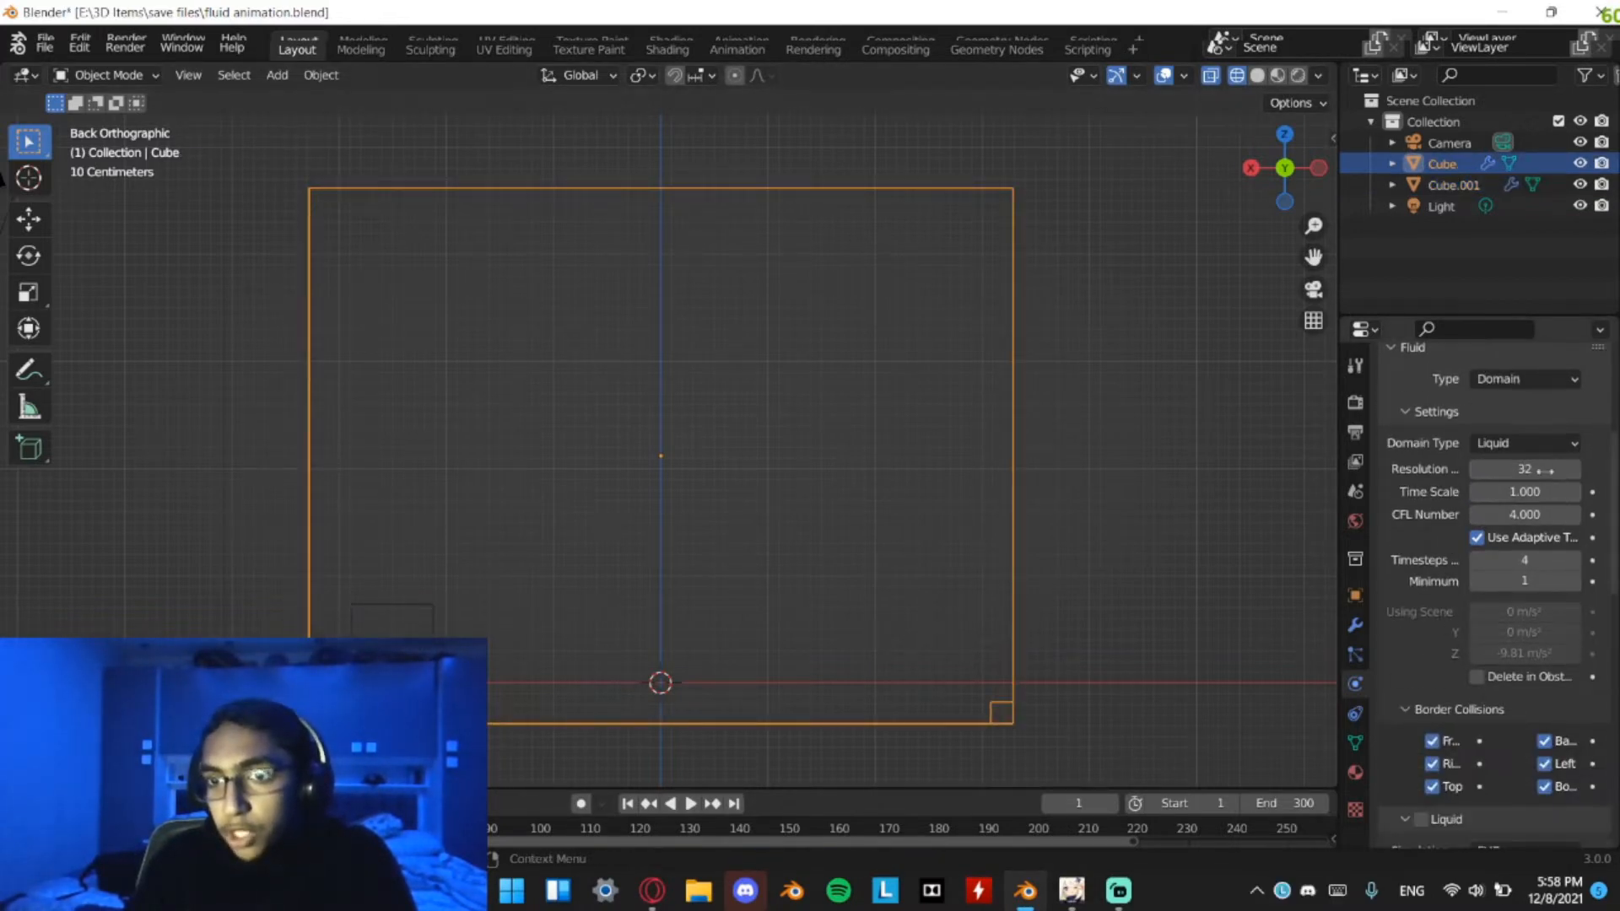
scroll(1498, 553, "down", 5)
scroll(1502, 544, "down", 2)
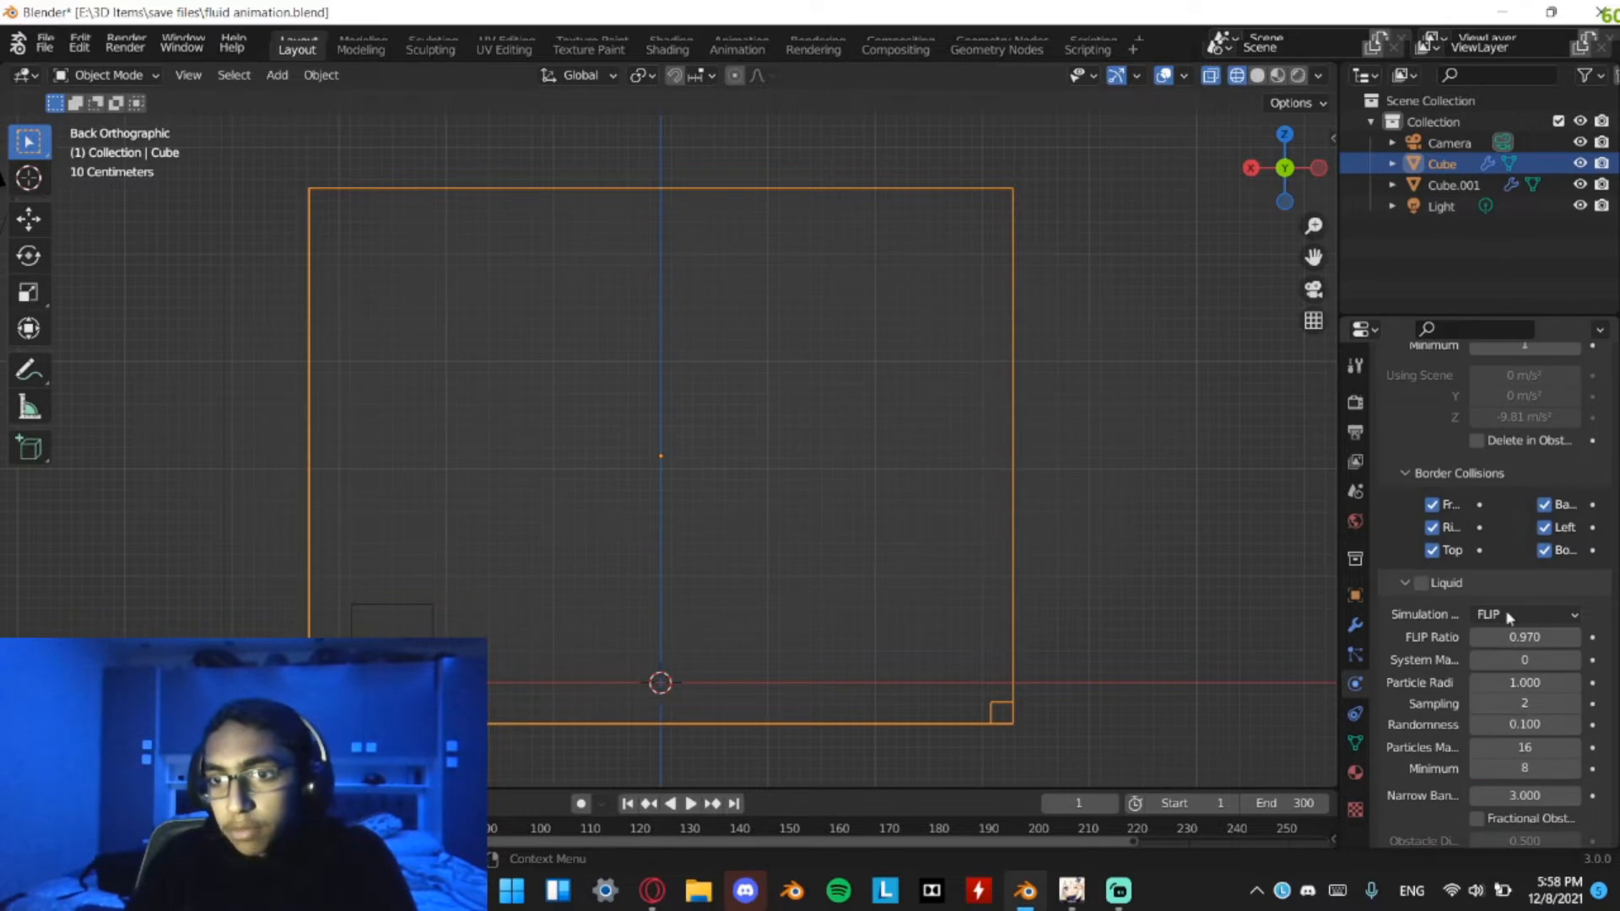
left_click(1510, 615)
left_click(1478, 641)
Choose All as the domain's cache type and bake the entire fluid simulation
scroll(1476, 643, "down", 15)
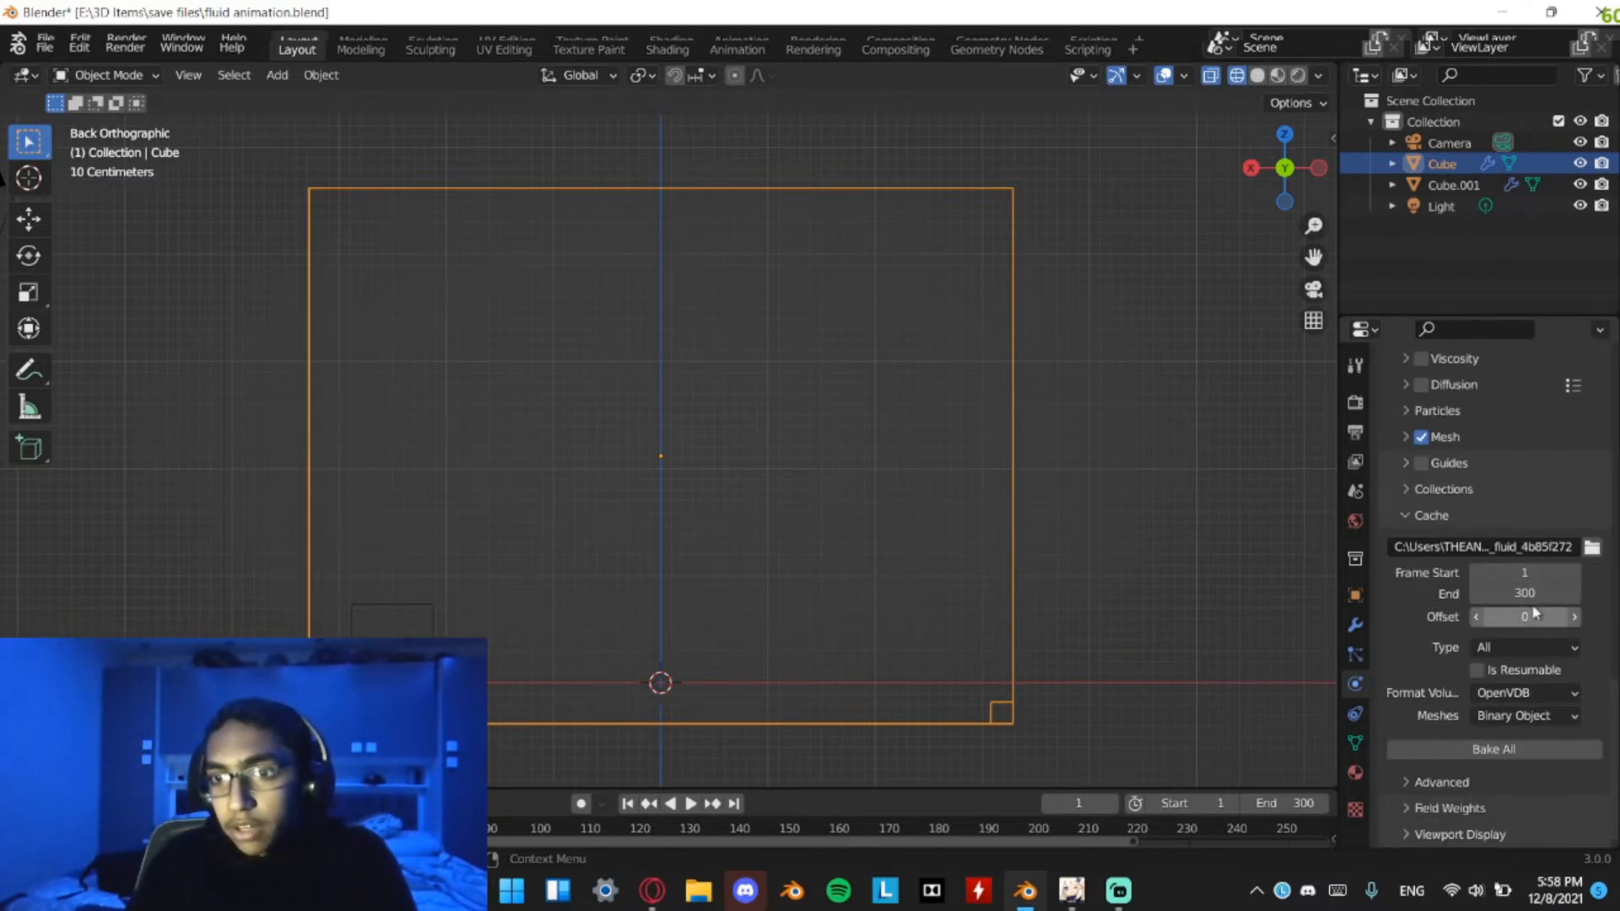
left_click(1518, 647)
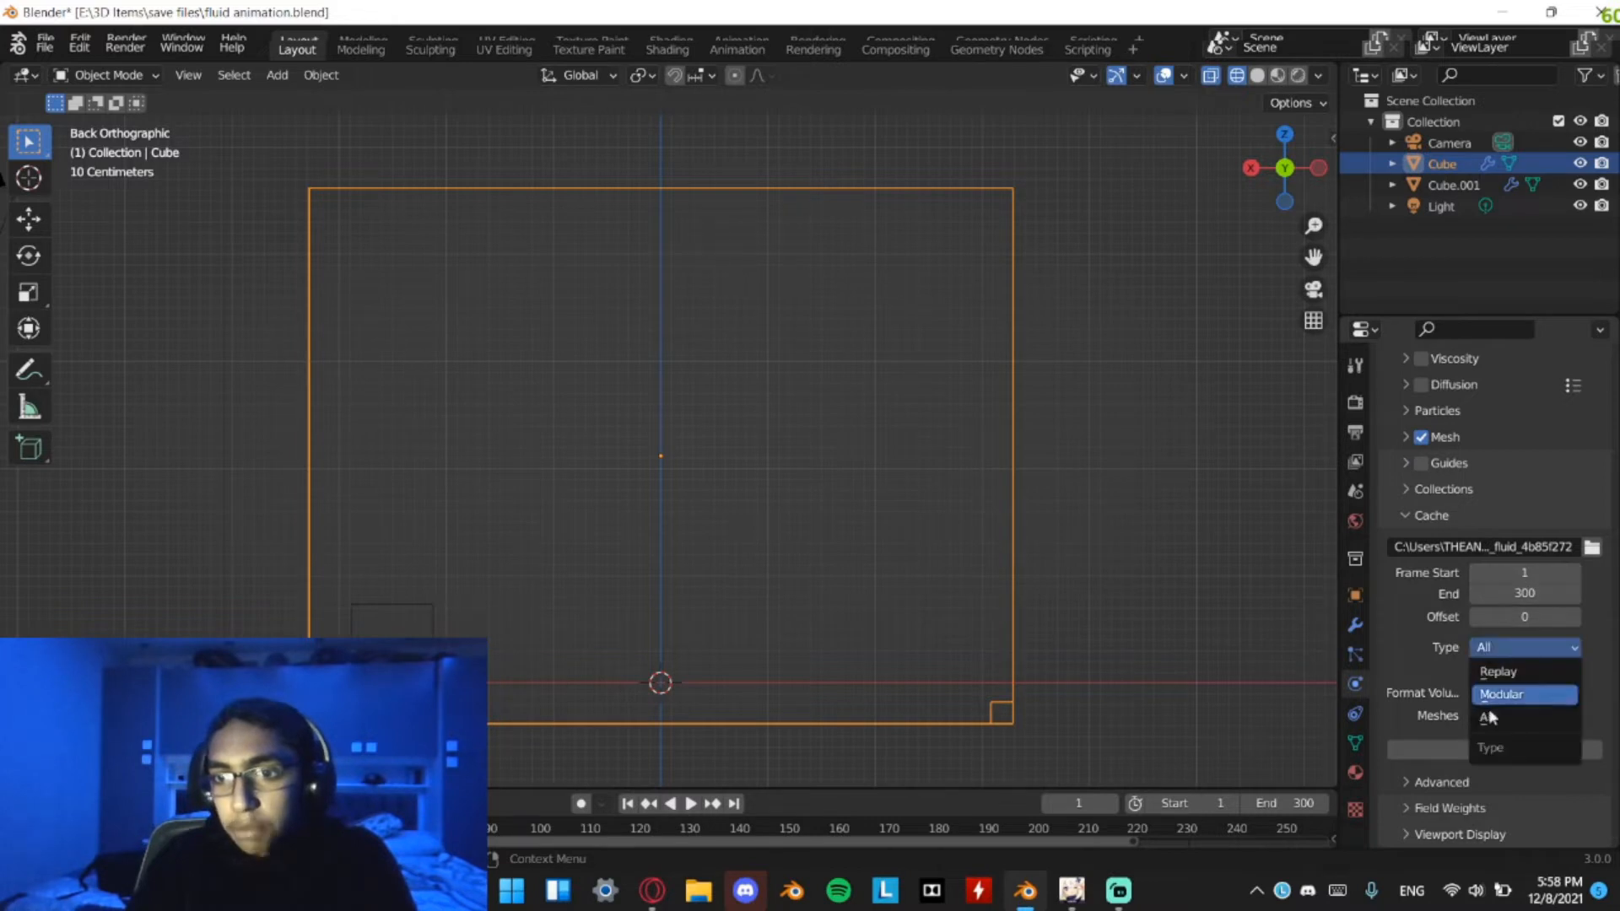
left_click(1515, 717)
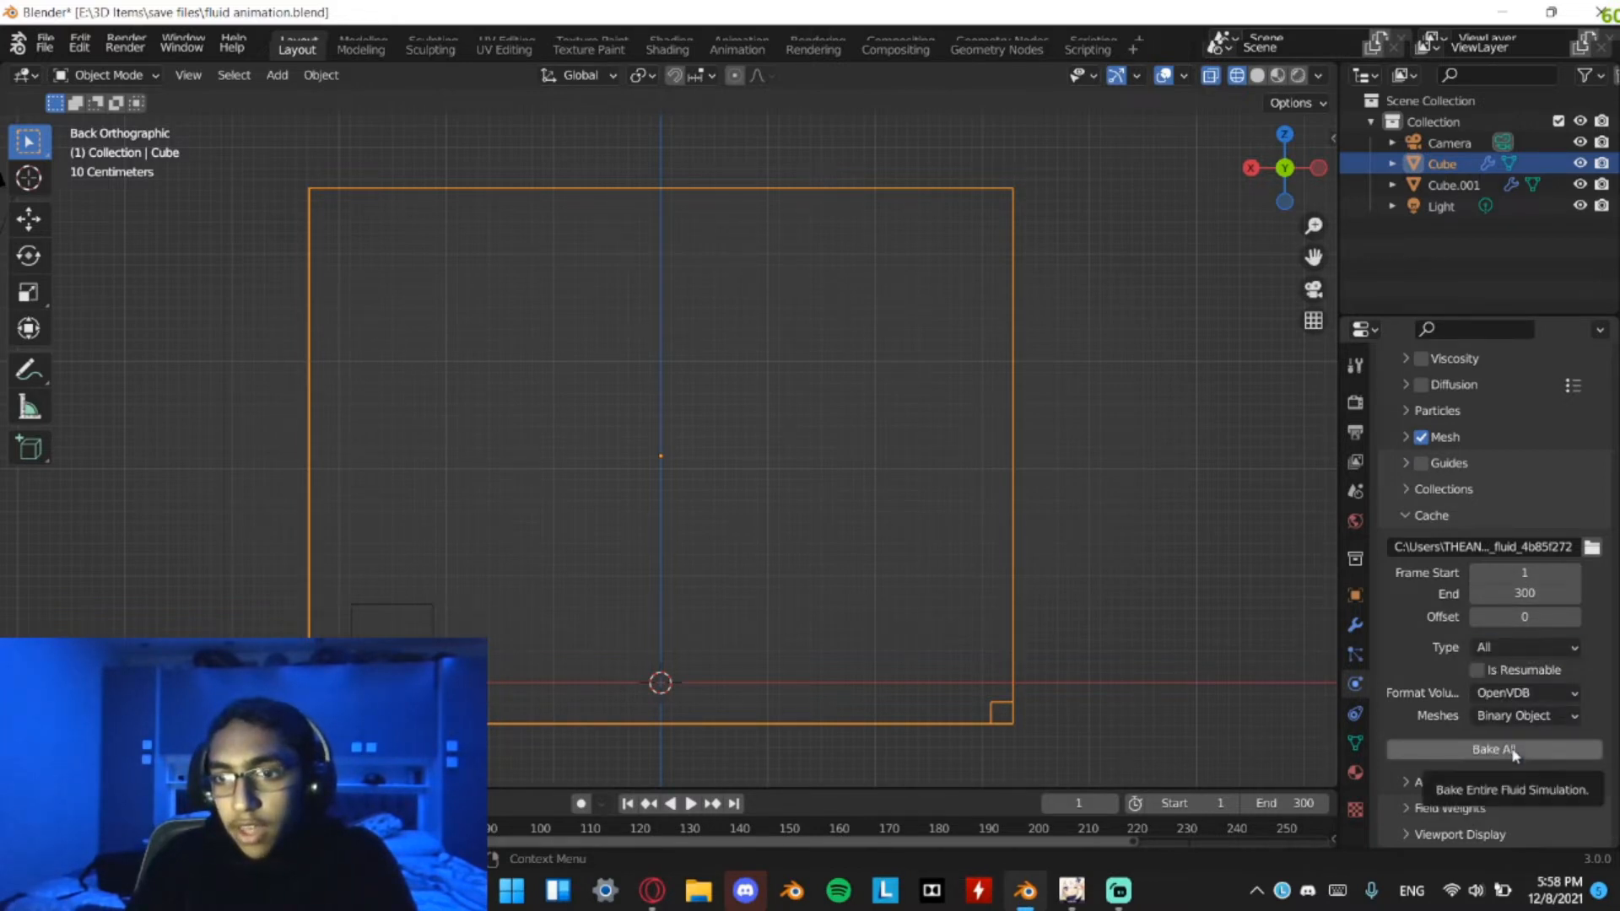
left_click(1510, 748)
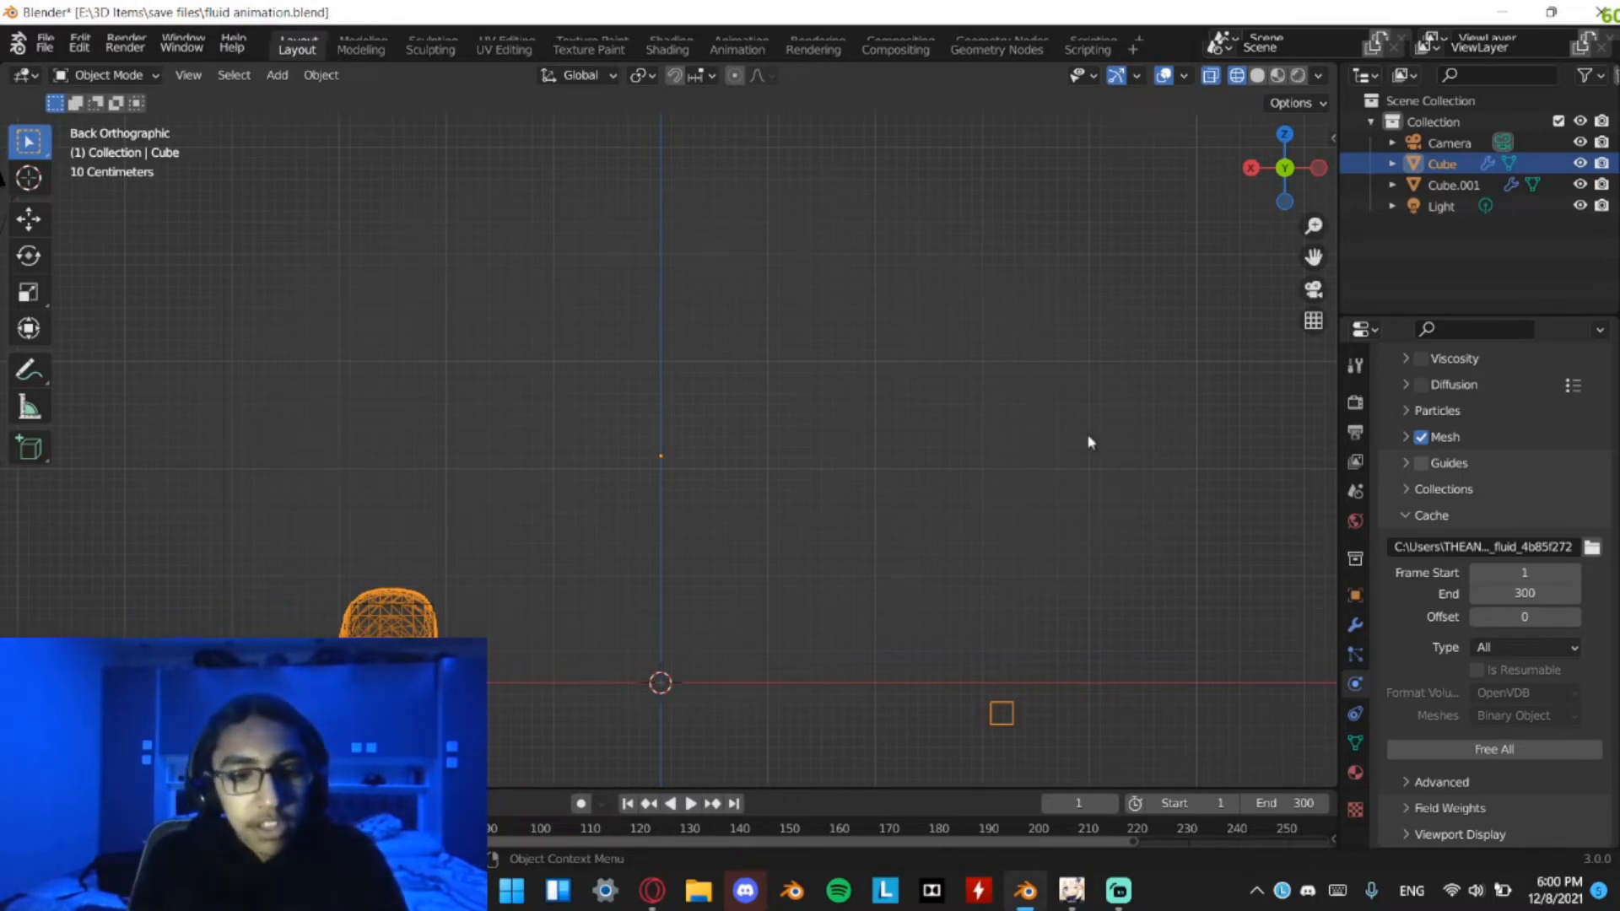
Delete the small inflow cube, keeping the domain with the baked liquid mesh
middle_click_drag(1089, 437, 504, 570)
left_click(455, 564)
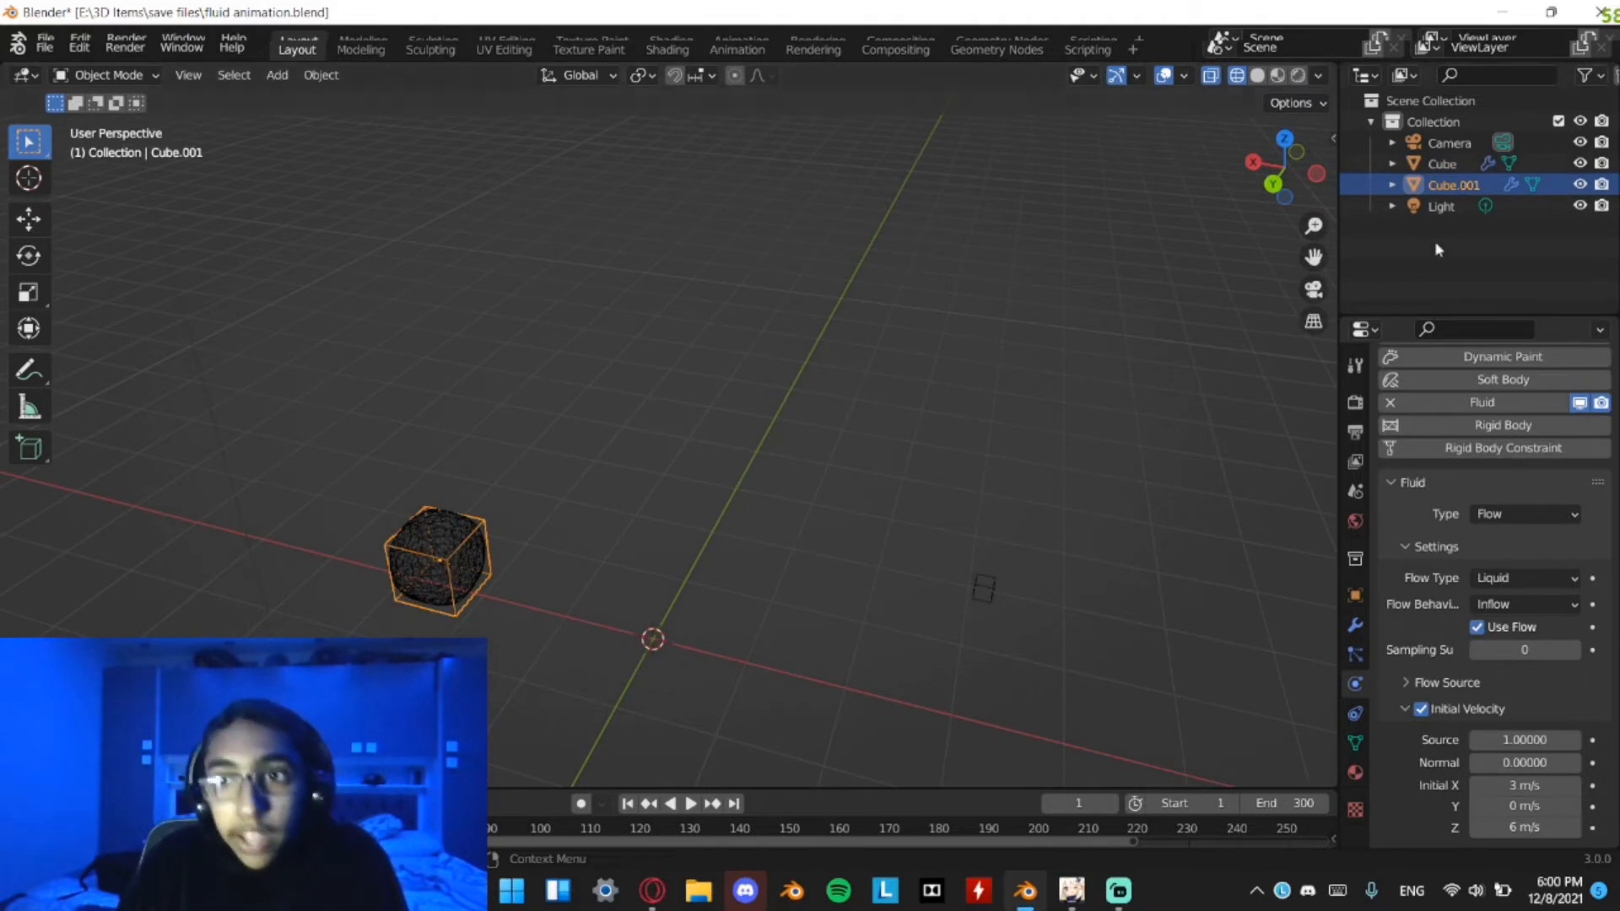
left_click(1443, 163)
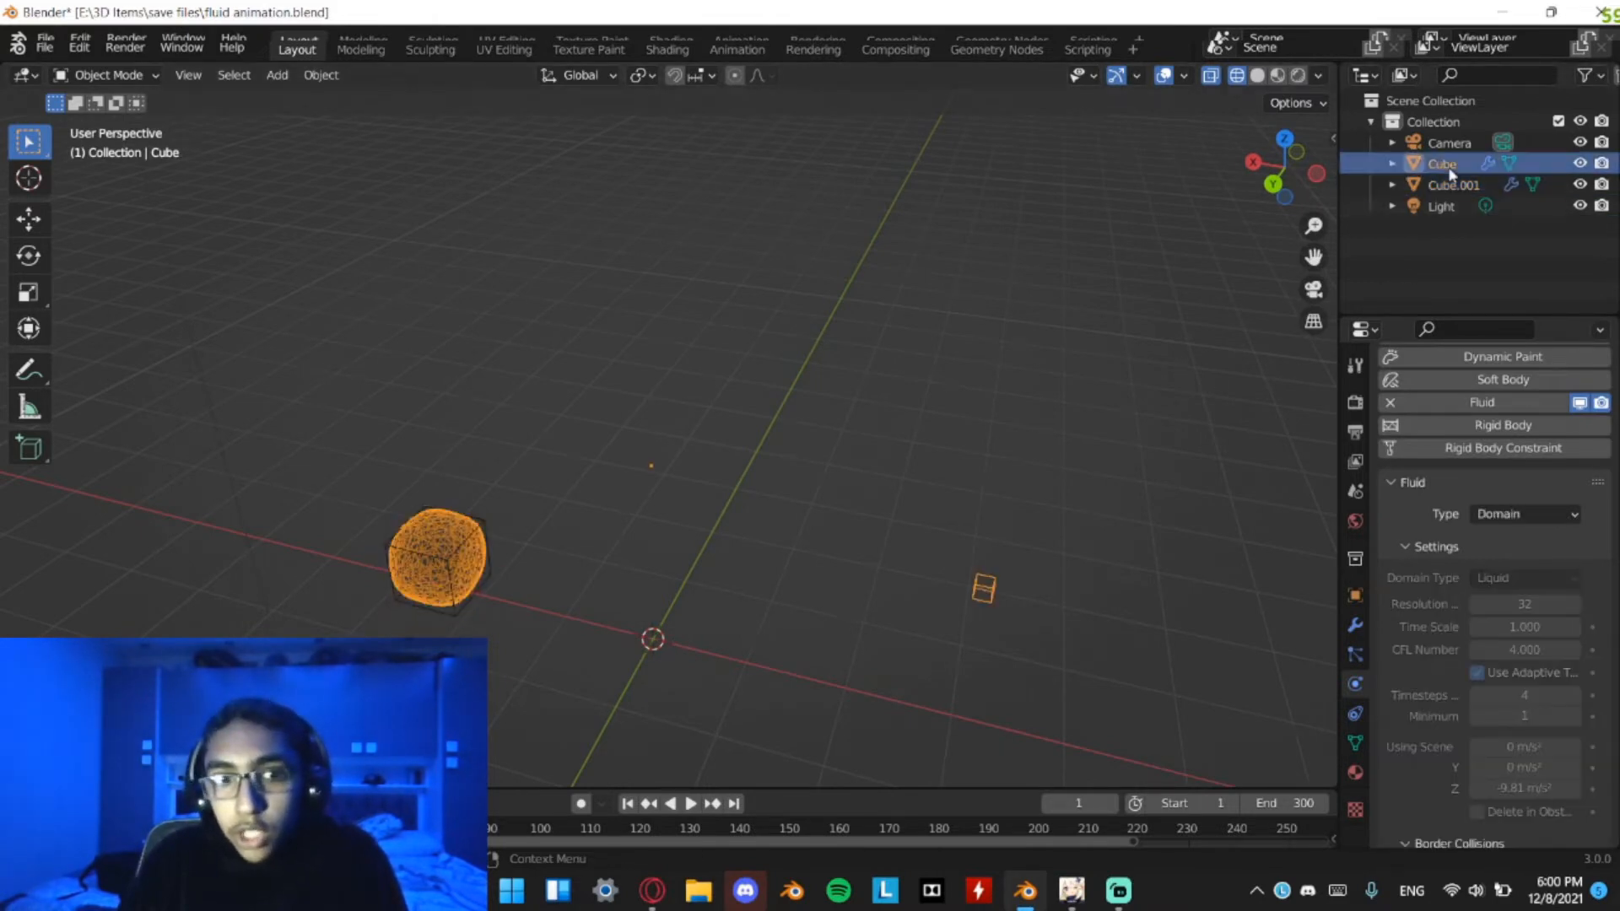
left_click(455, 615)
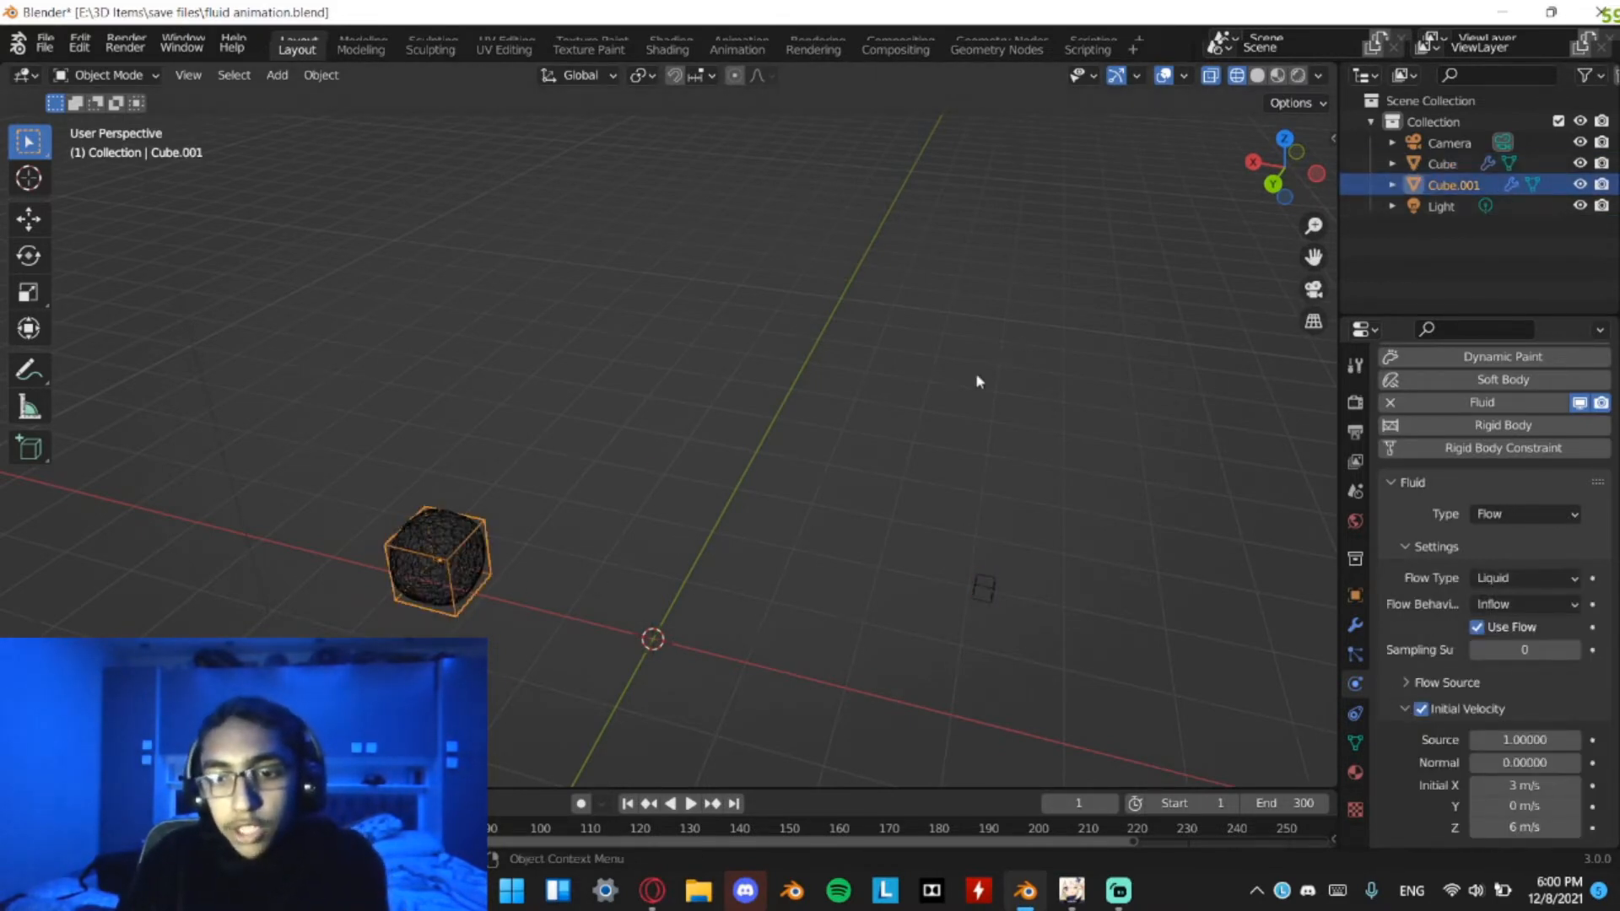
key("Delete")
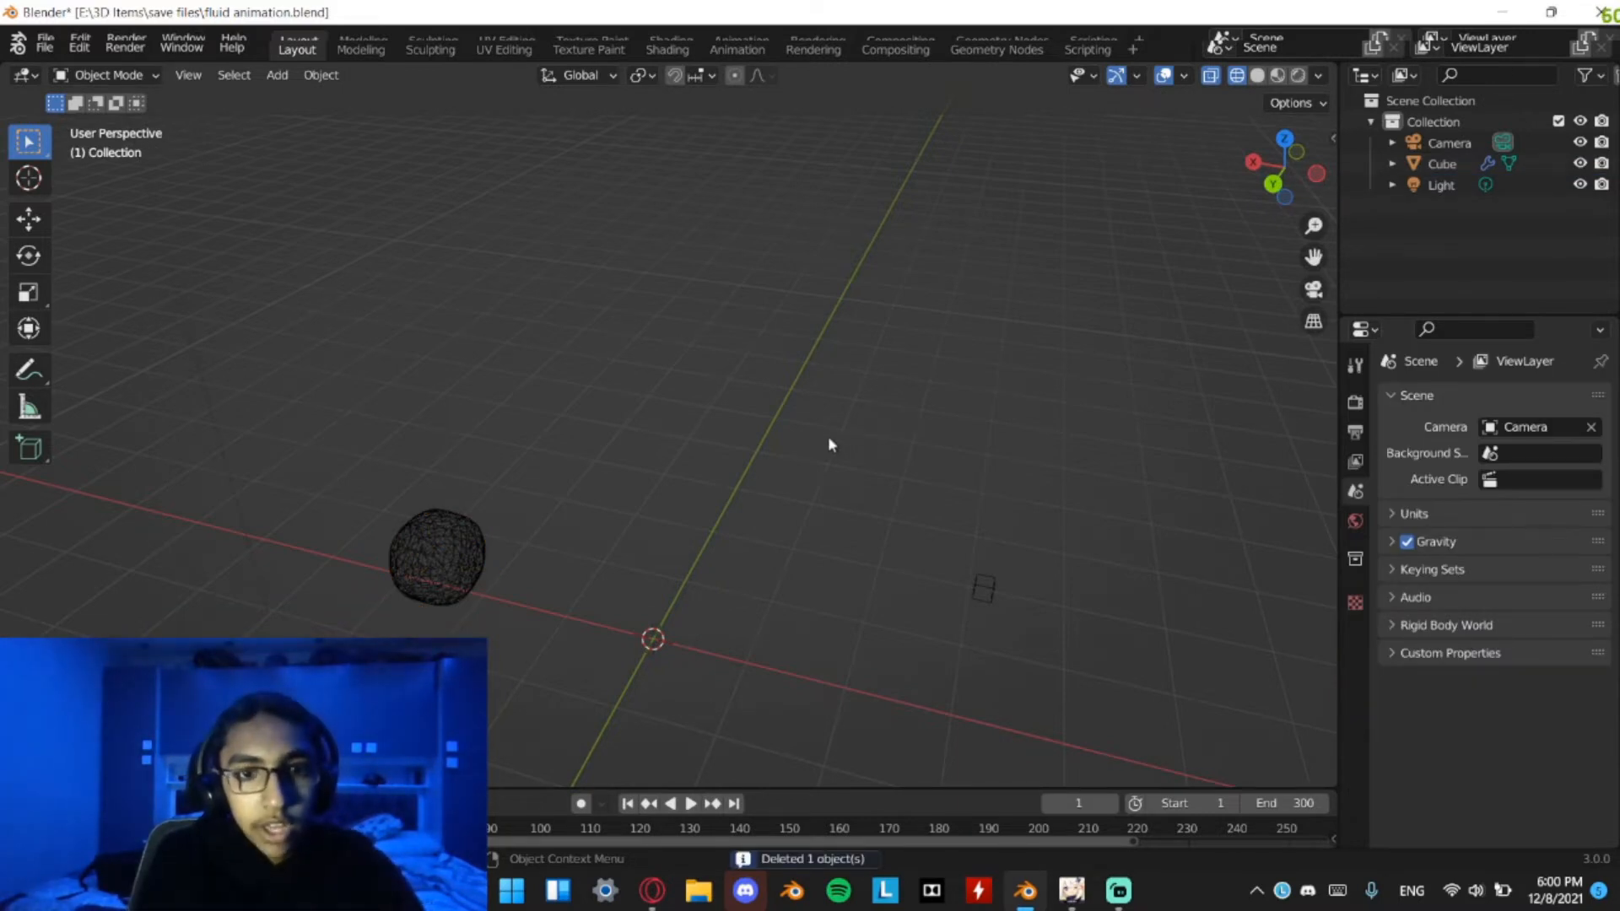
Switch the viewport to solid shading and play the baked fluid animation to check its motion
left_click(1257, 75)
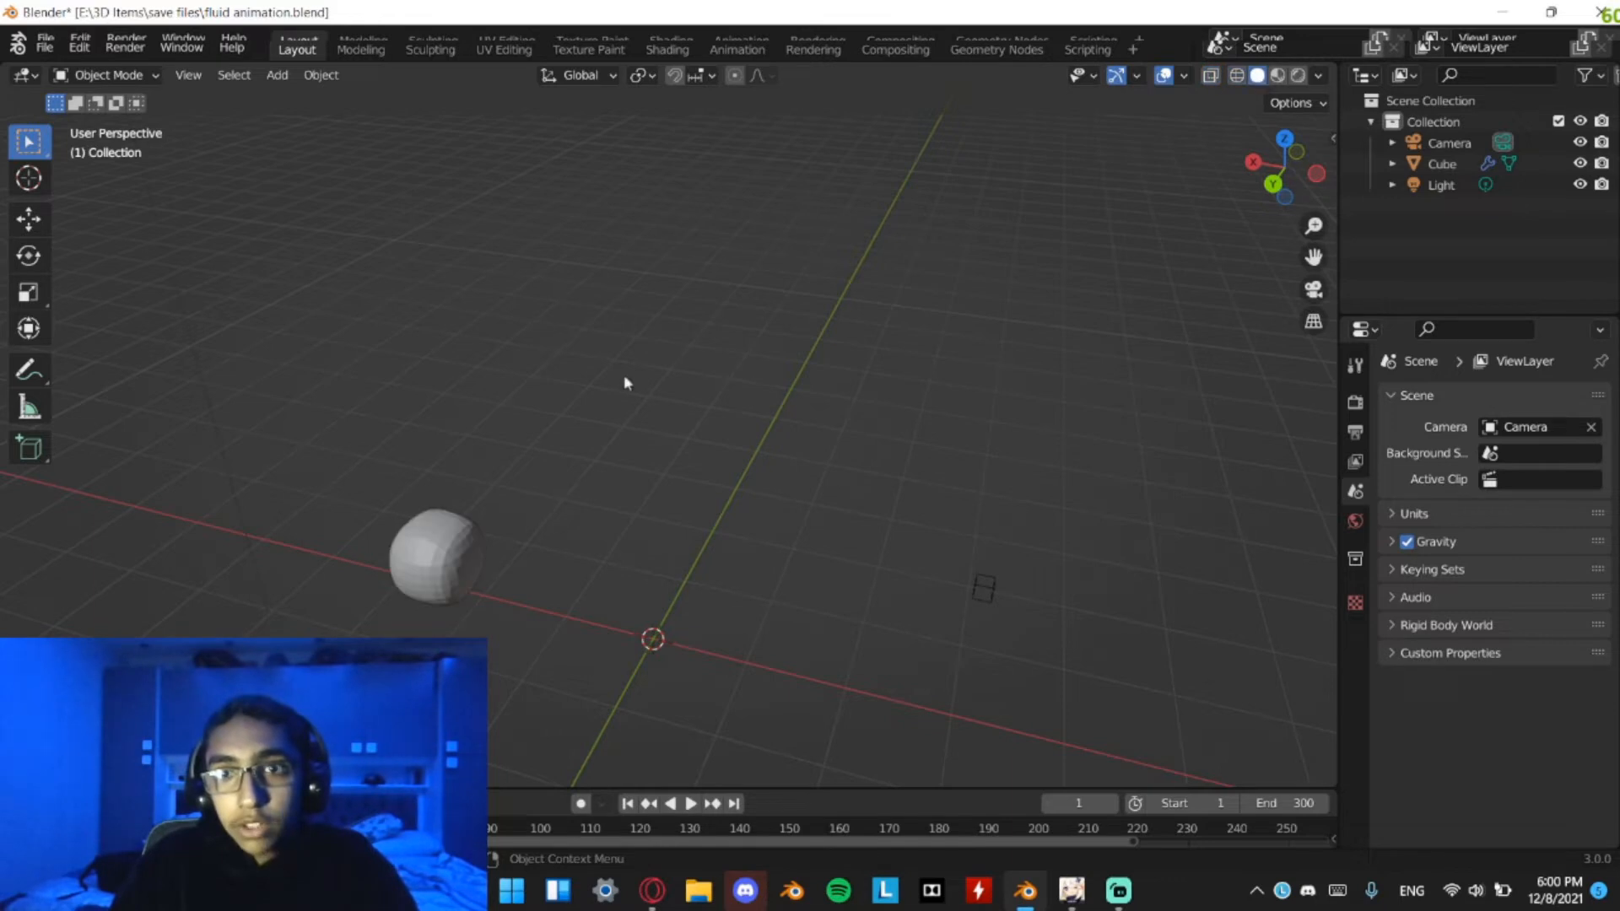
middle_click_drag(613, 457, 766, 265, "shift")
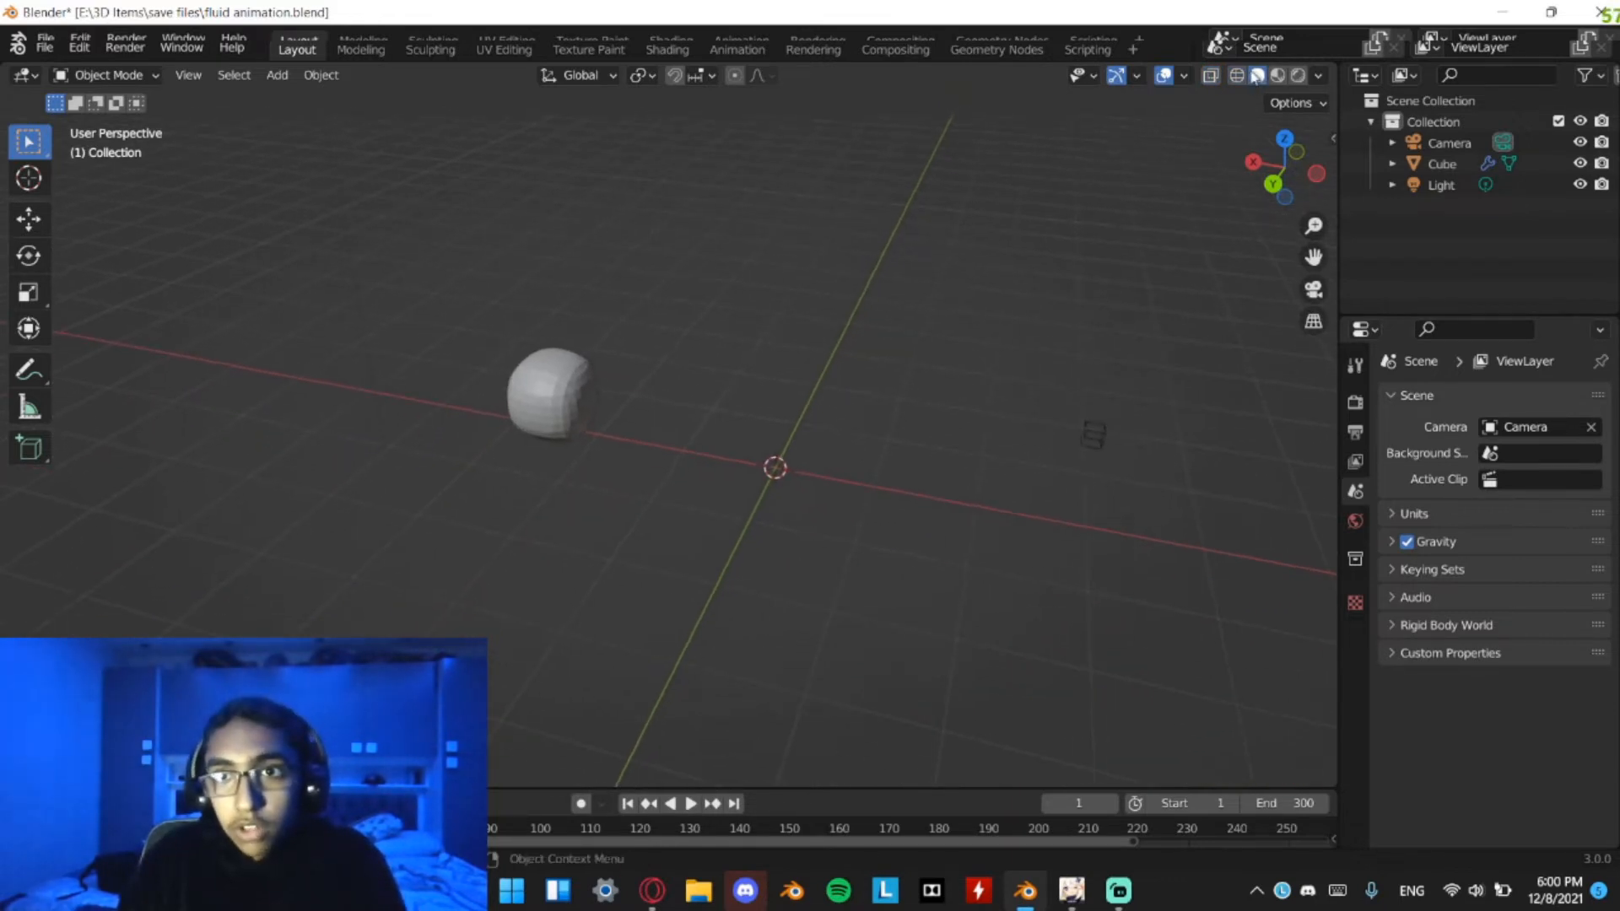
key("space")
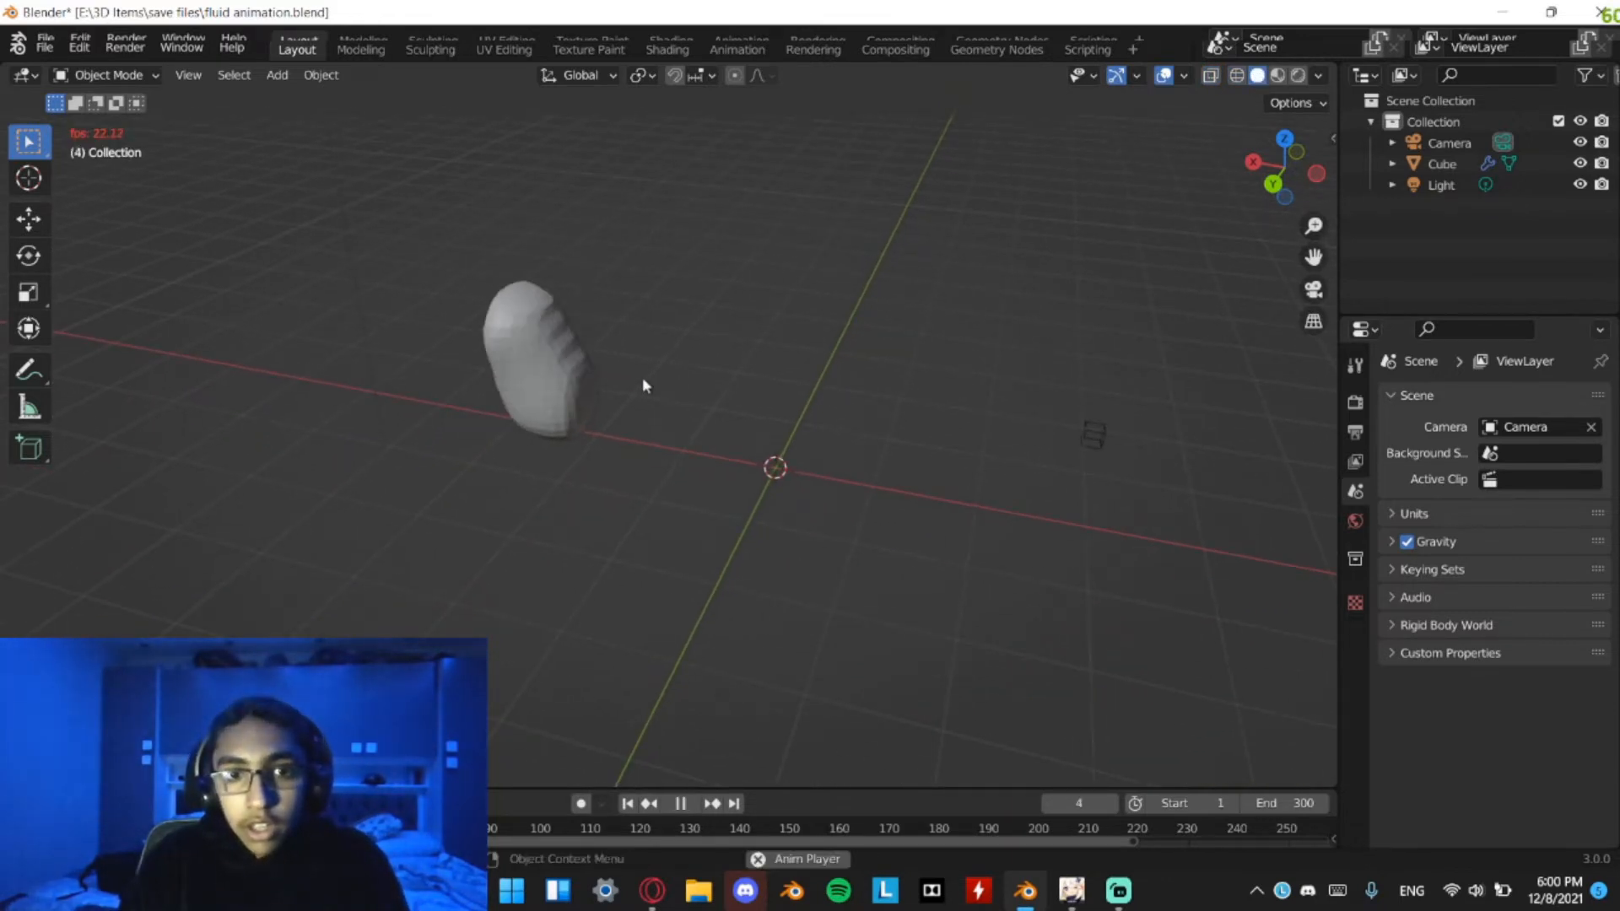
middle_click_drag(683, 329, 858, 405)
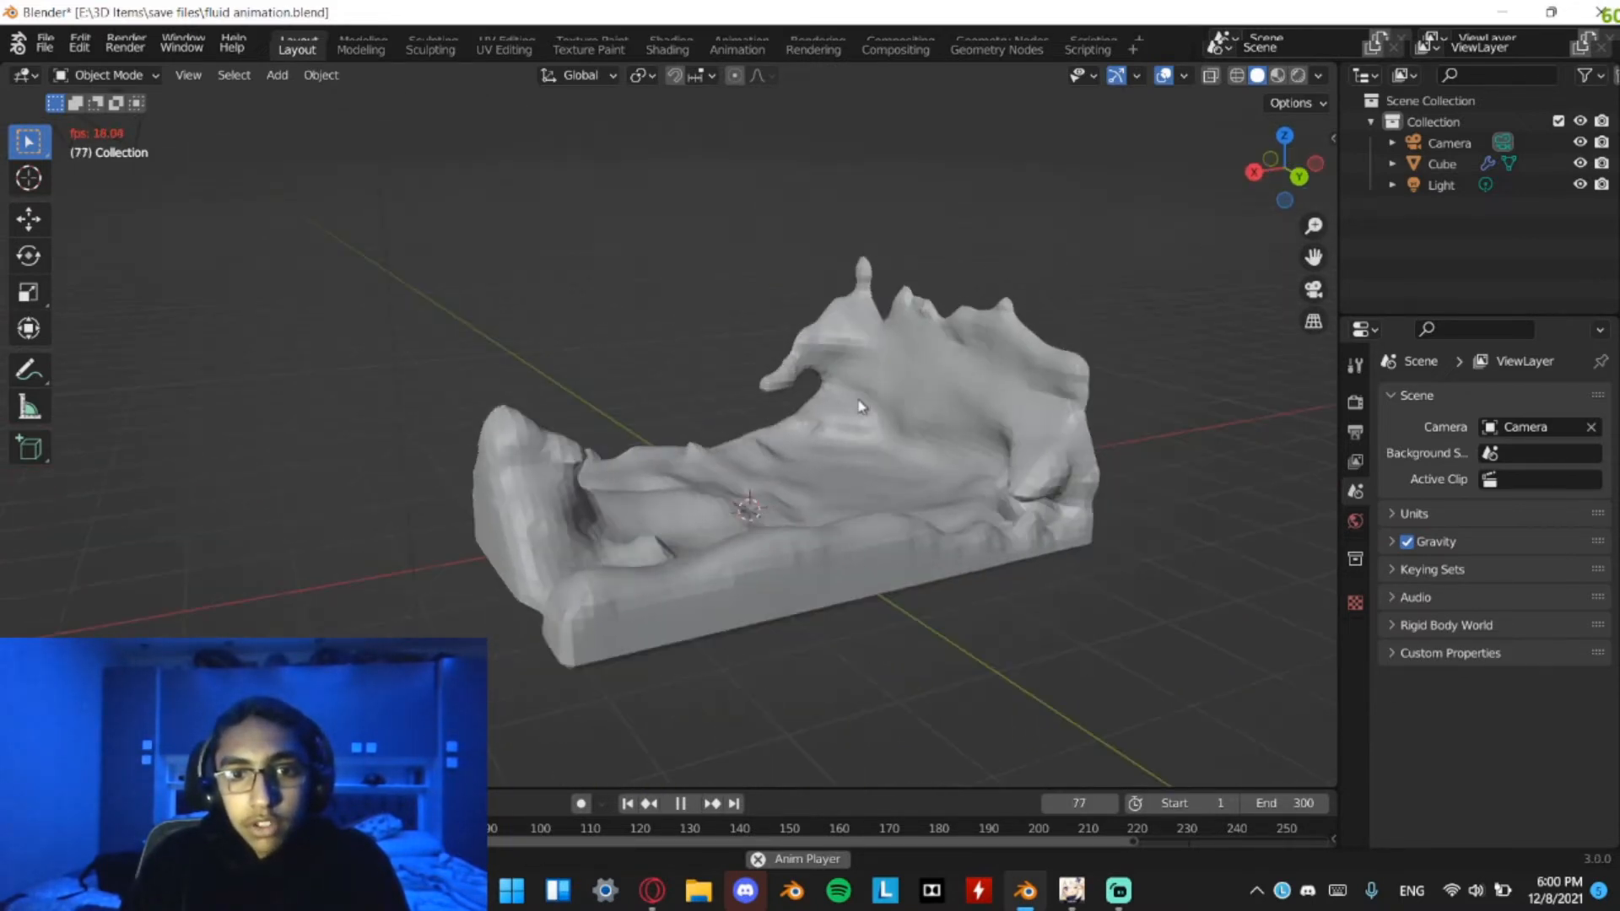
key("space")
Return the animation to its first frame and save the file
left_click(628, 804)
middle_click_drag(684, 650, 741, 561)
key("ctrl+s")
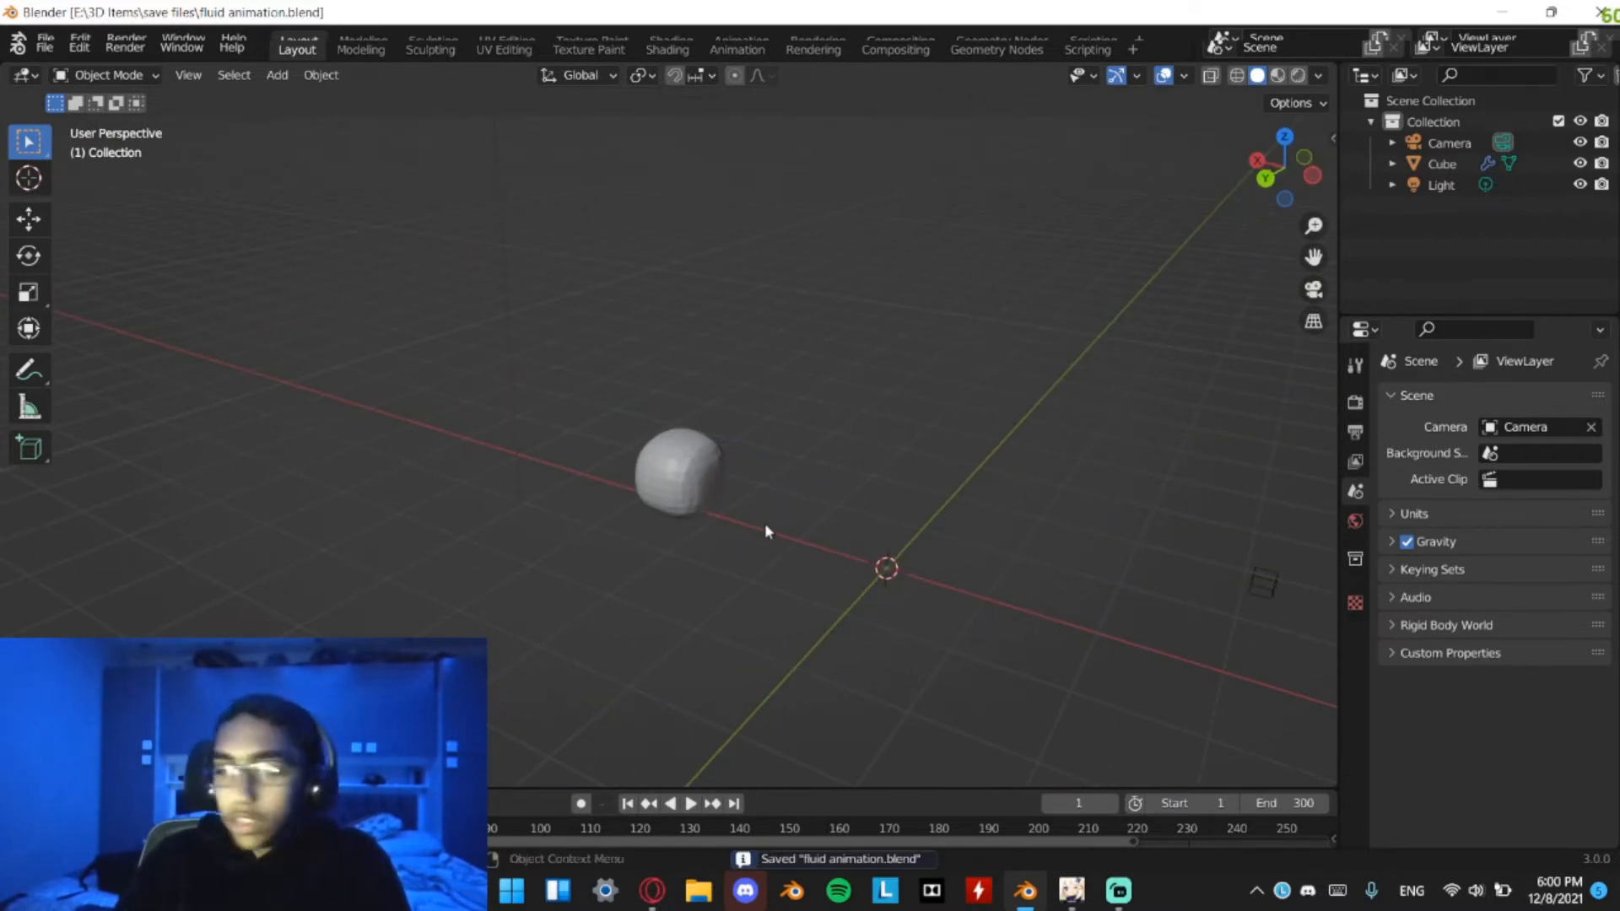
Select the baked fluid mesh, show its modifiers and play the animation to frame 47 to inspect the surface
left_click(684, 483)
scroll(688, 482, "up", 5)
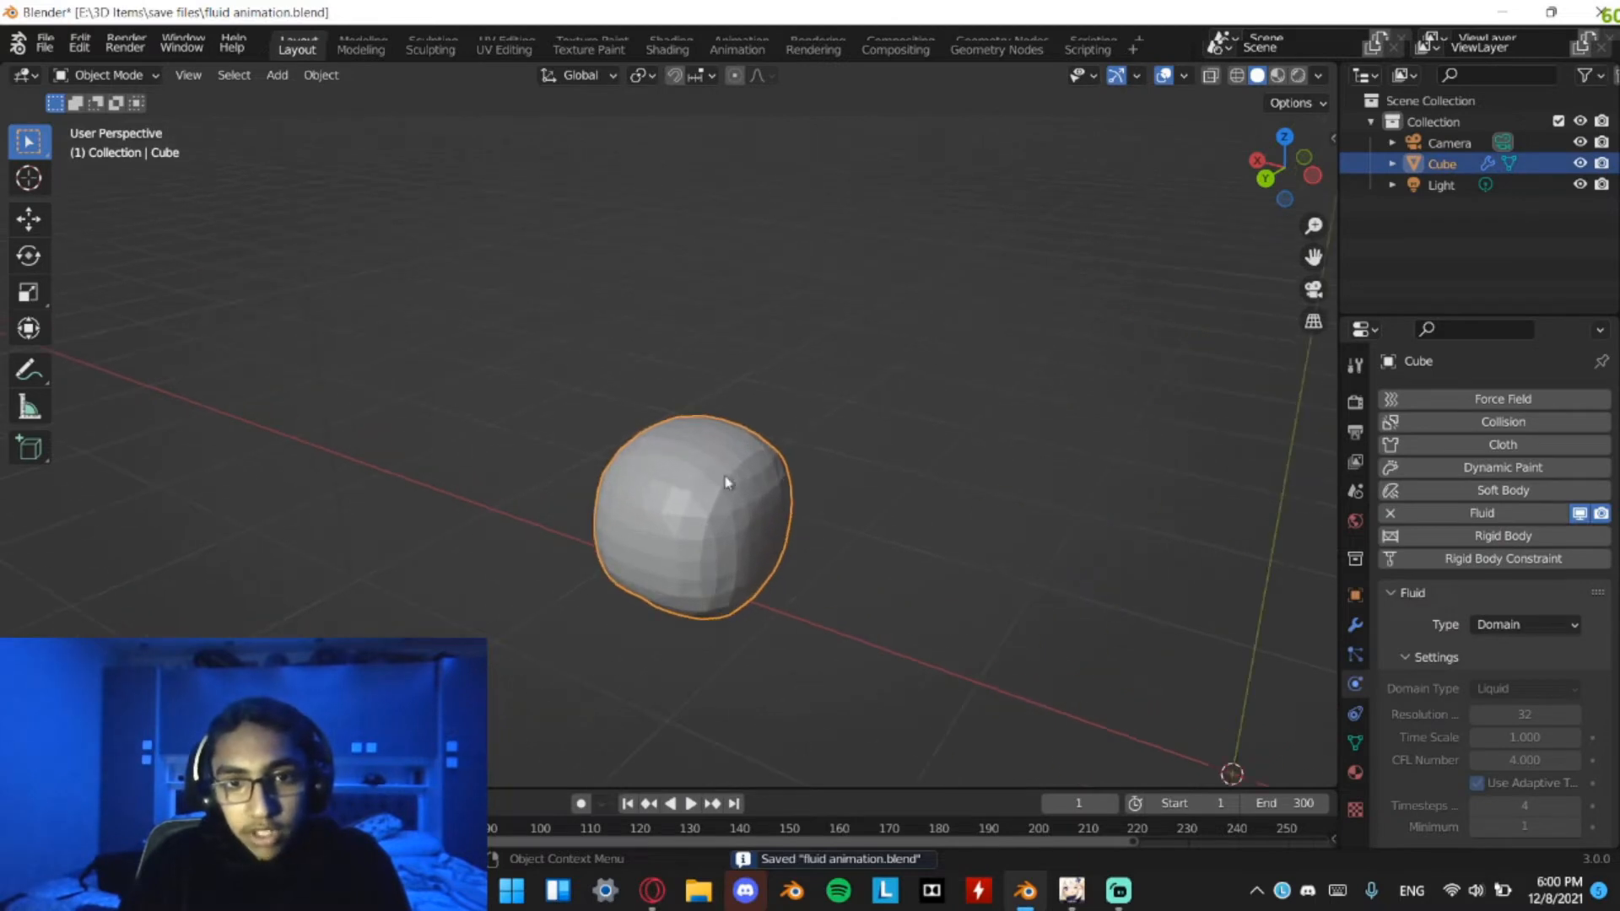
left_click(1355, 626)
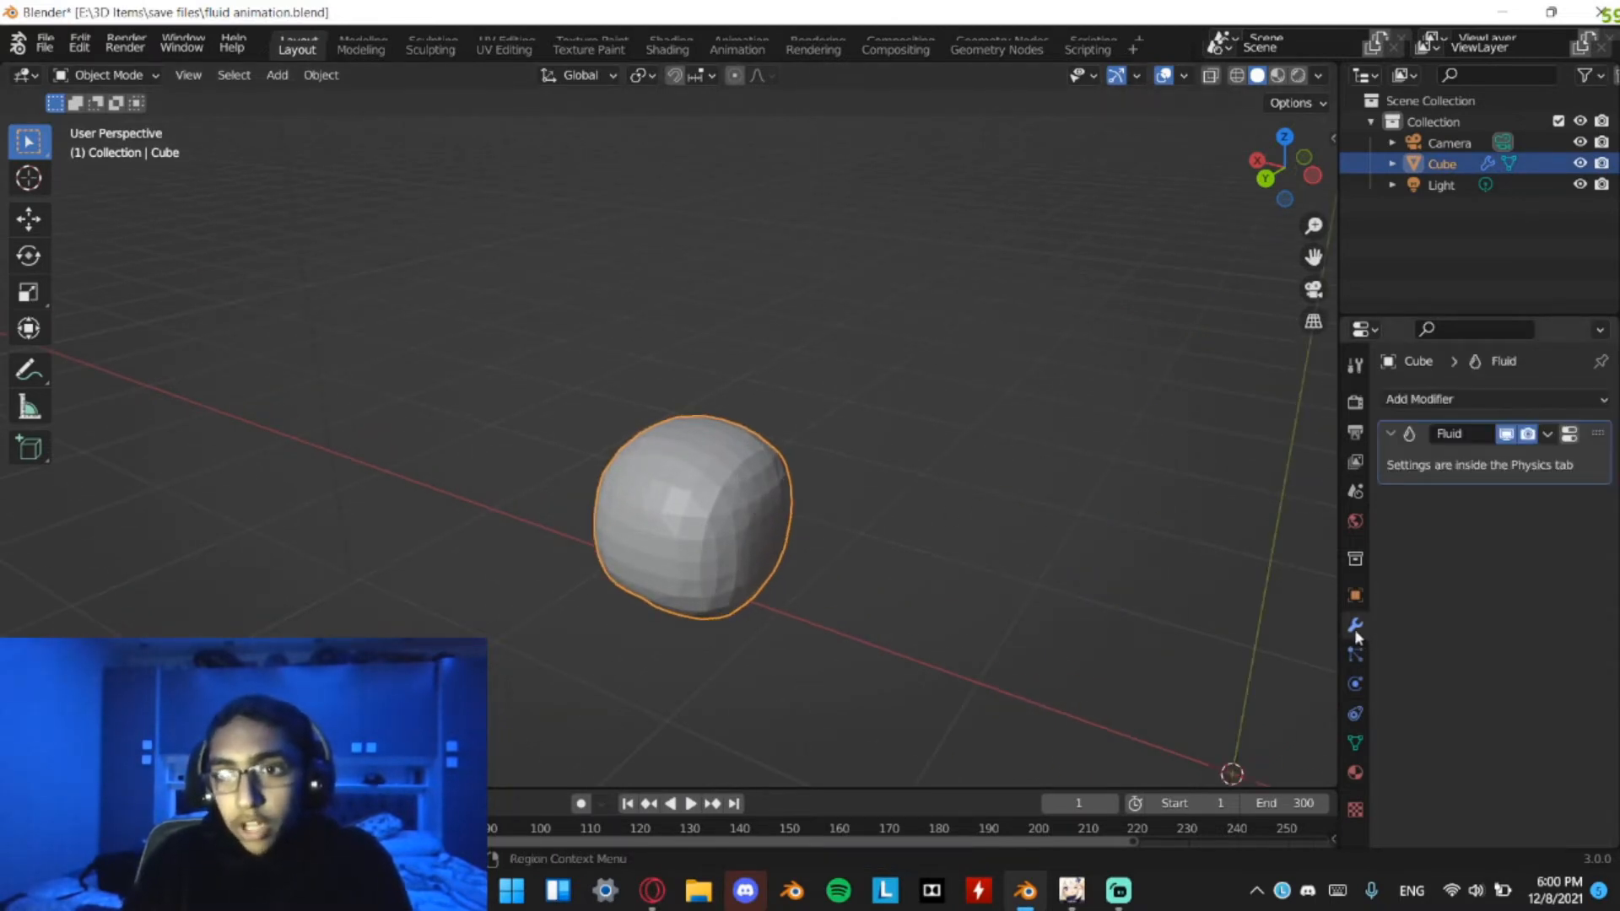
scroll(928, 620, "down", 3)
key("space")
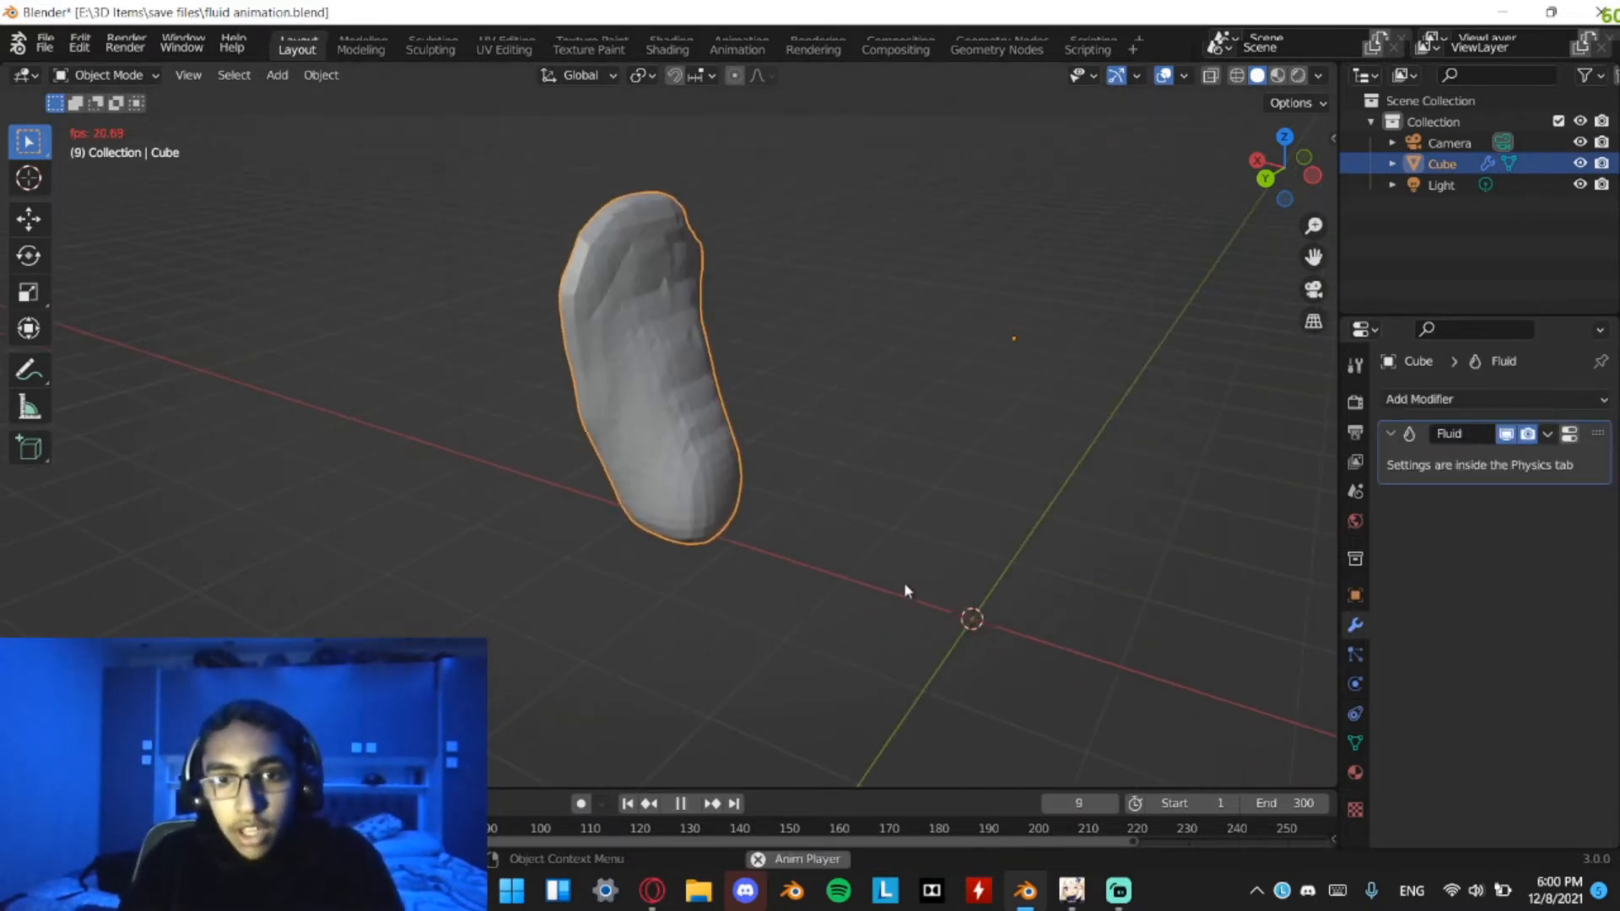
middle_click_drag(662, 399, 447, 397)
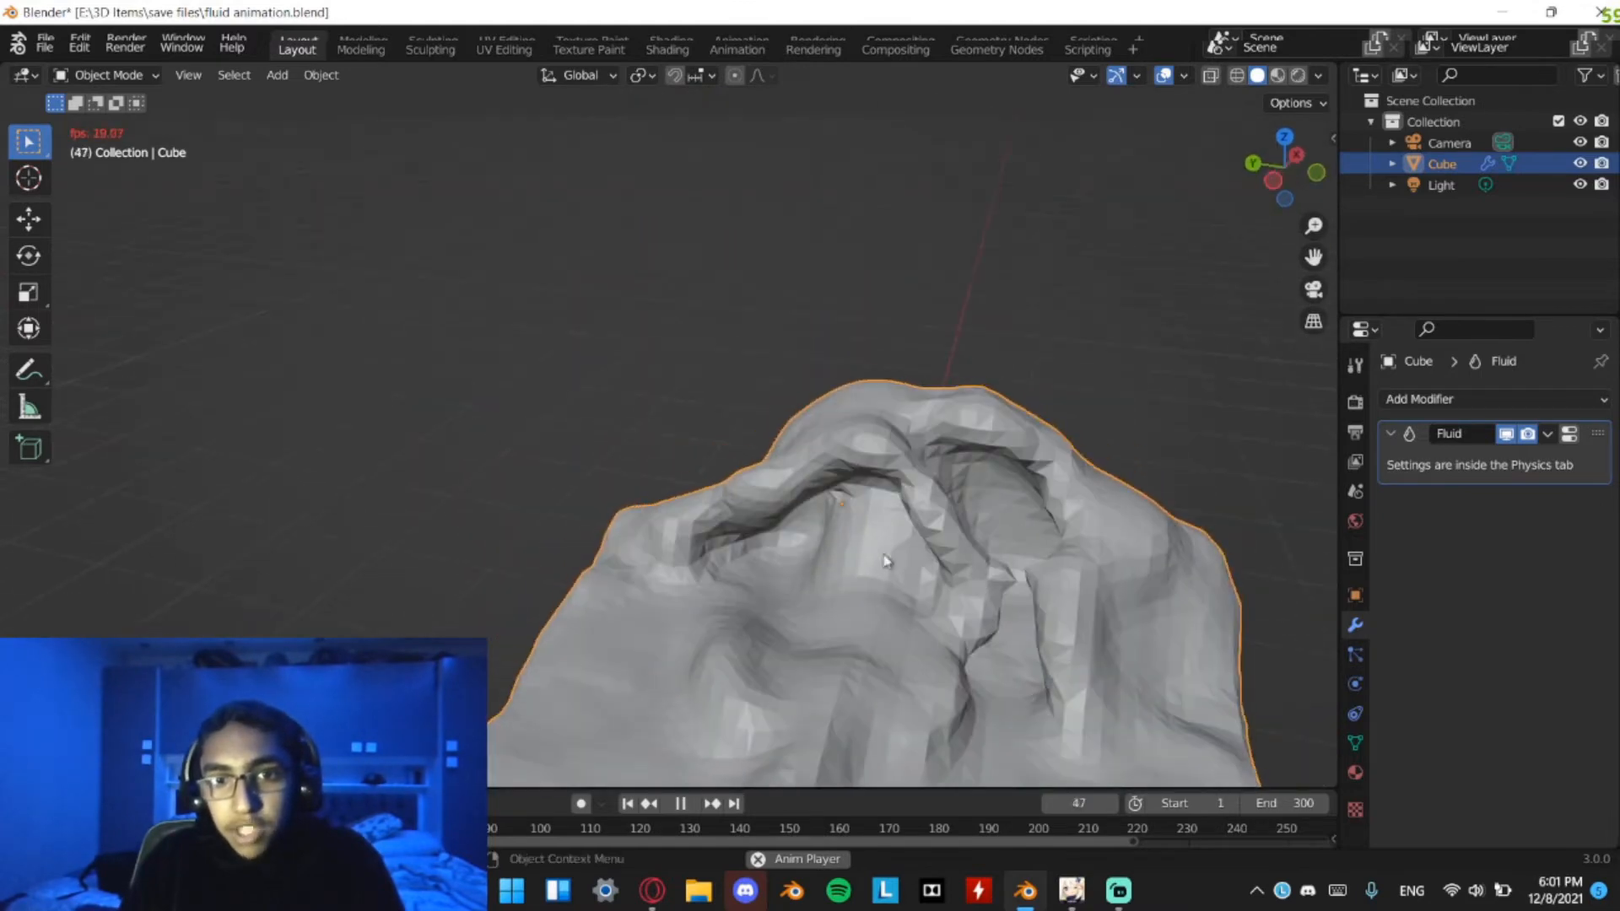
key("space")
Shade the fluid mesh smooth at frame 47 and inspect its folds up close
middle_click_drag(976, 553, 737, 363)
right_click(723, 421)
left_click(722, 420)
scroll(718, 422, "up", 2)
scroll(736, 362, "up", 2)
middle_click_drag(540, 324, 650, 417, "shift")
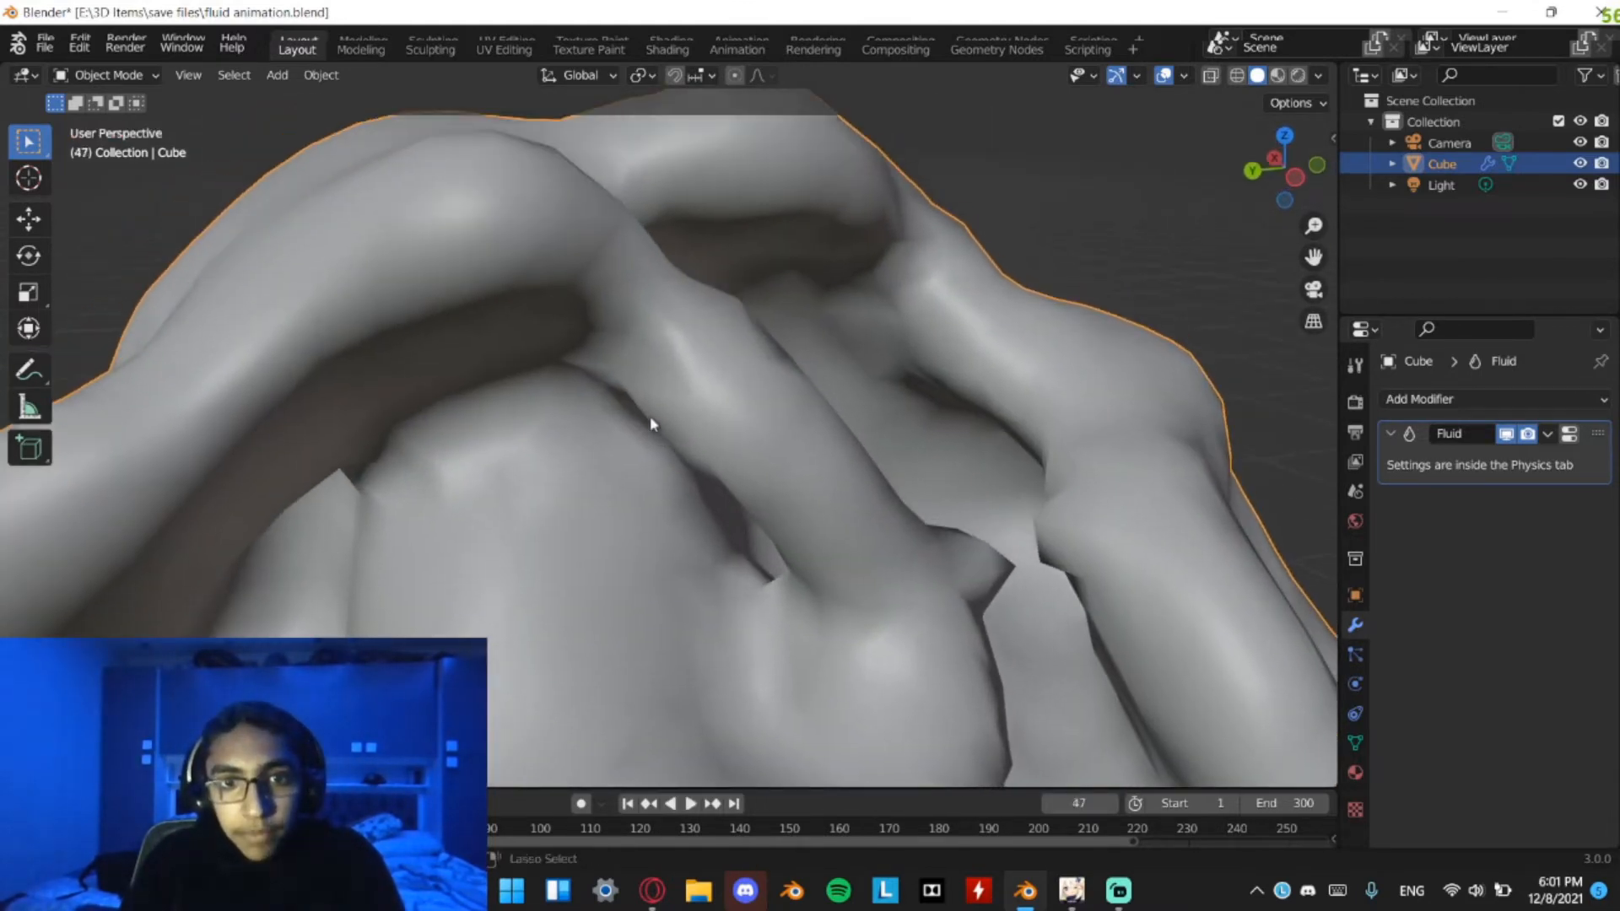
Return to the first frame, shade the fluid mesh flat and deselect it
key("shift+Left")
right_click(600, 600)
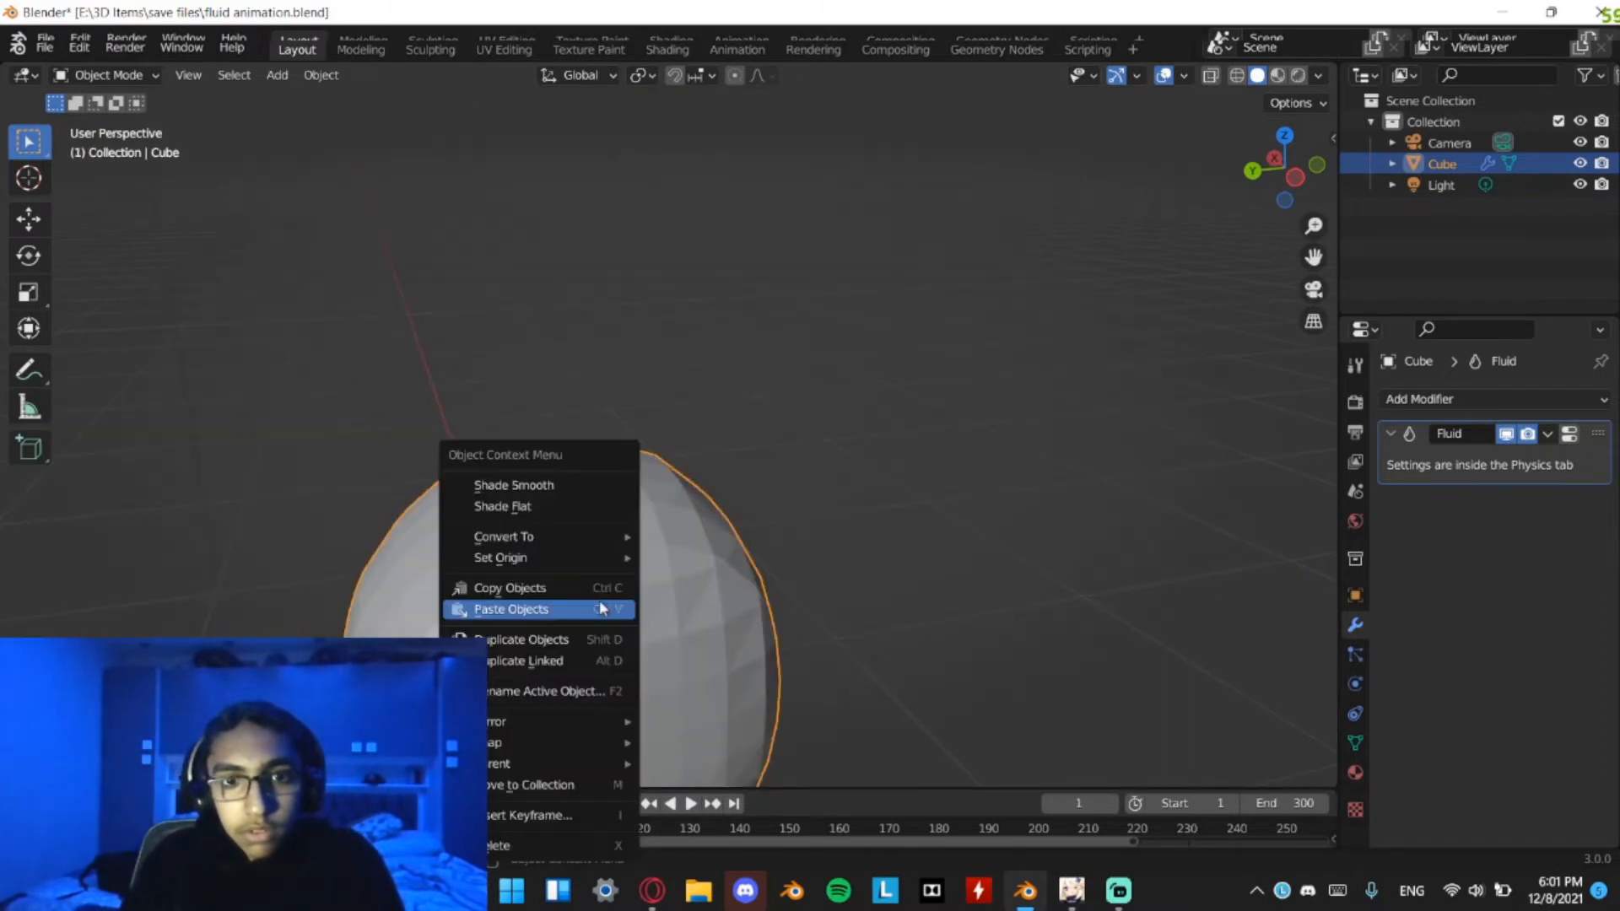
left_click(560, 506)
left_click(662, 552)
middle_click_drag(662, 551, 630, 673)
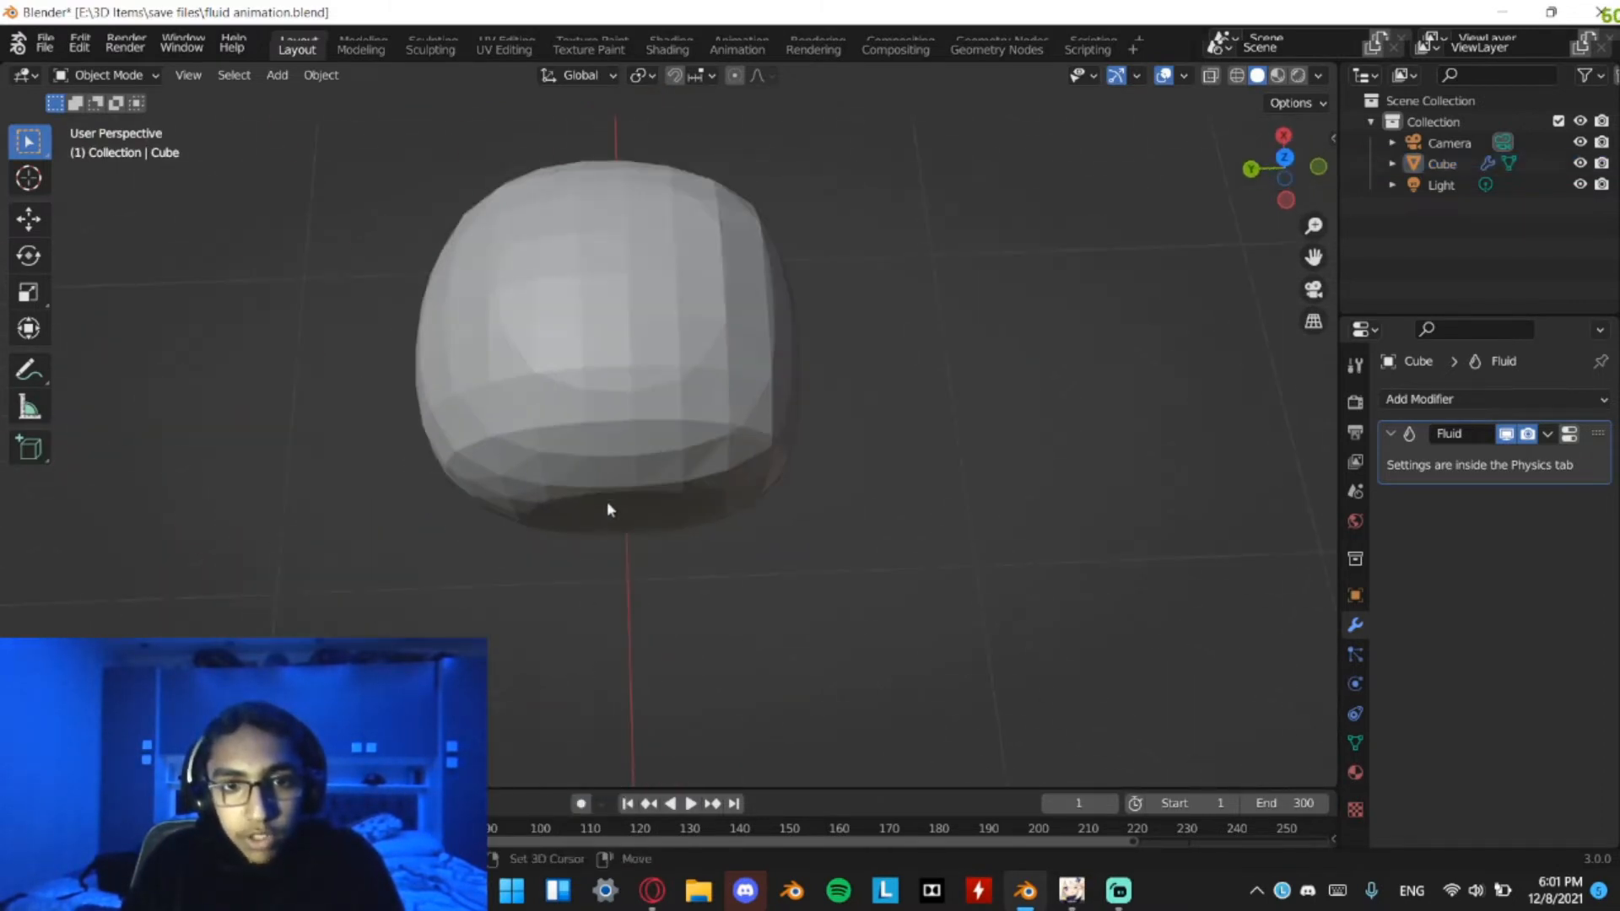
Play the fluid animation up to frame 26 and save the file
key("space")
middle_click_drag(656, 448, 701, 503)
key("ctrl+s")
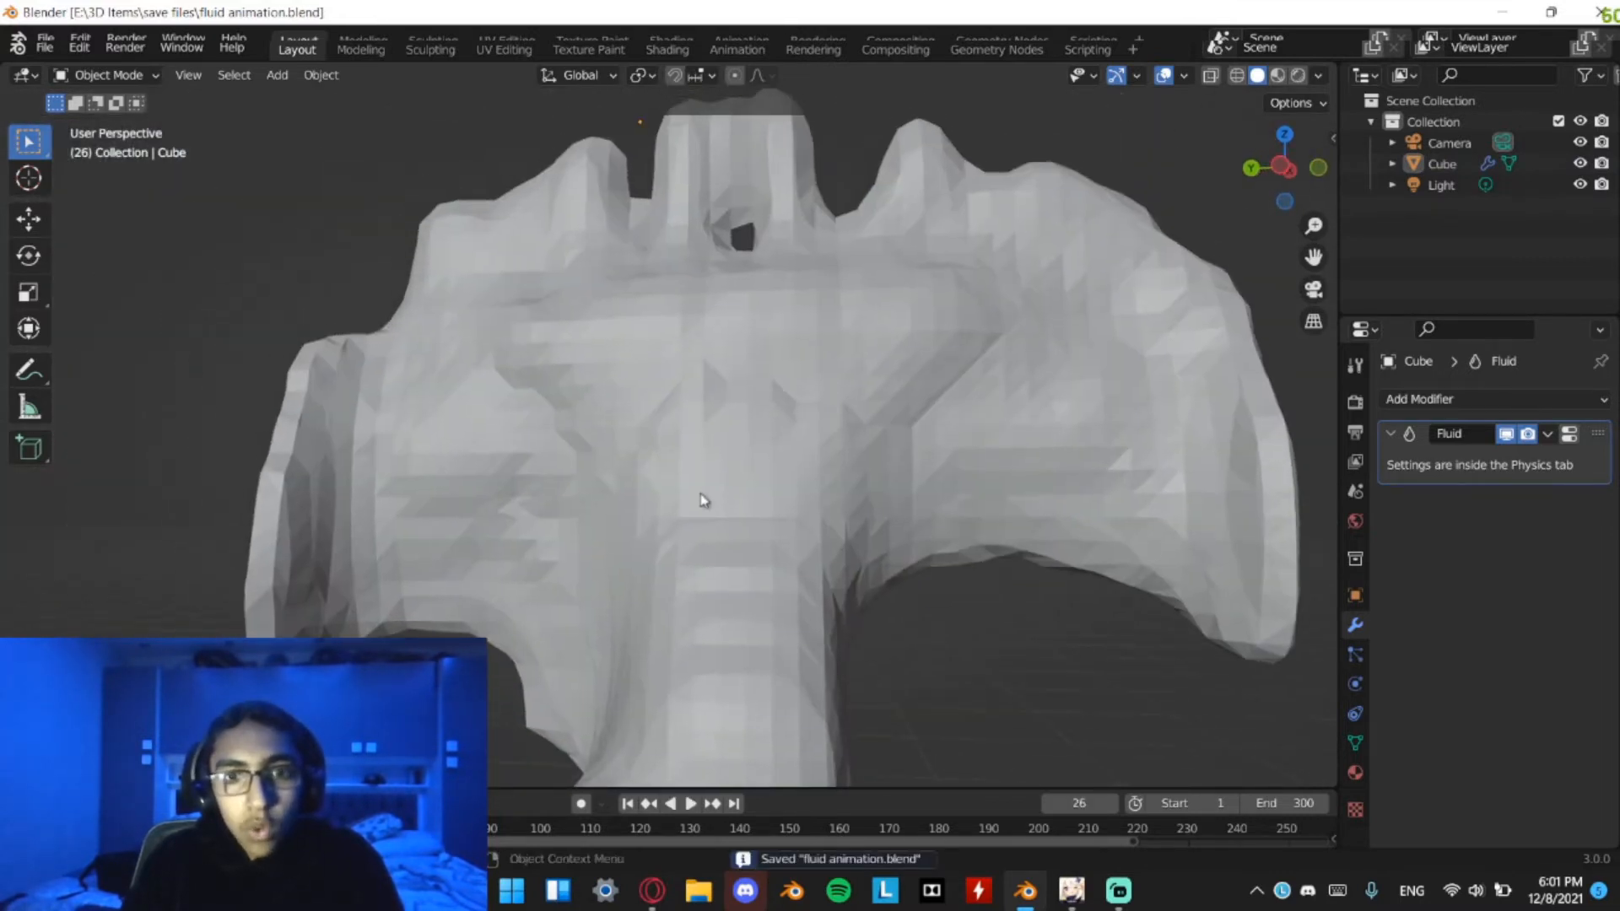
Add a Subdivision Surface modifier to the fluid mesh and shade the mesh smooth
left_click(1417, 399)
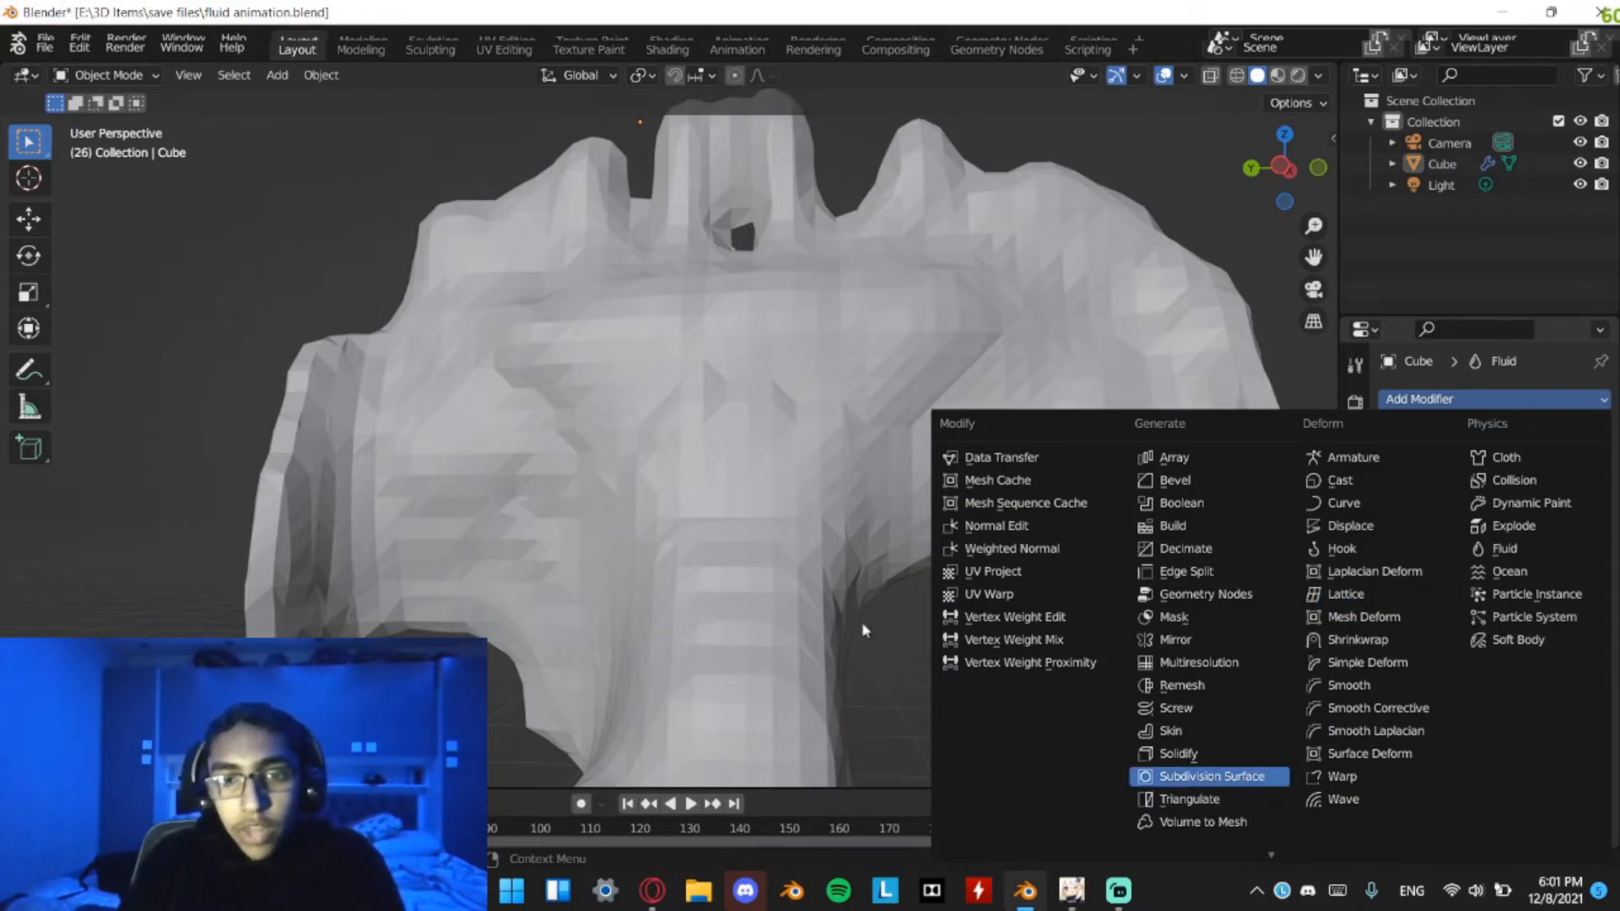
key("Return")
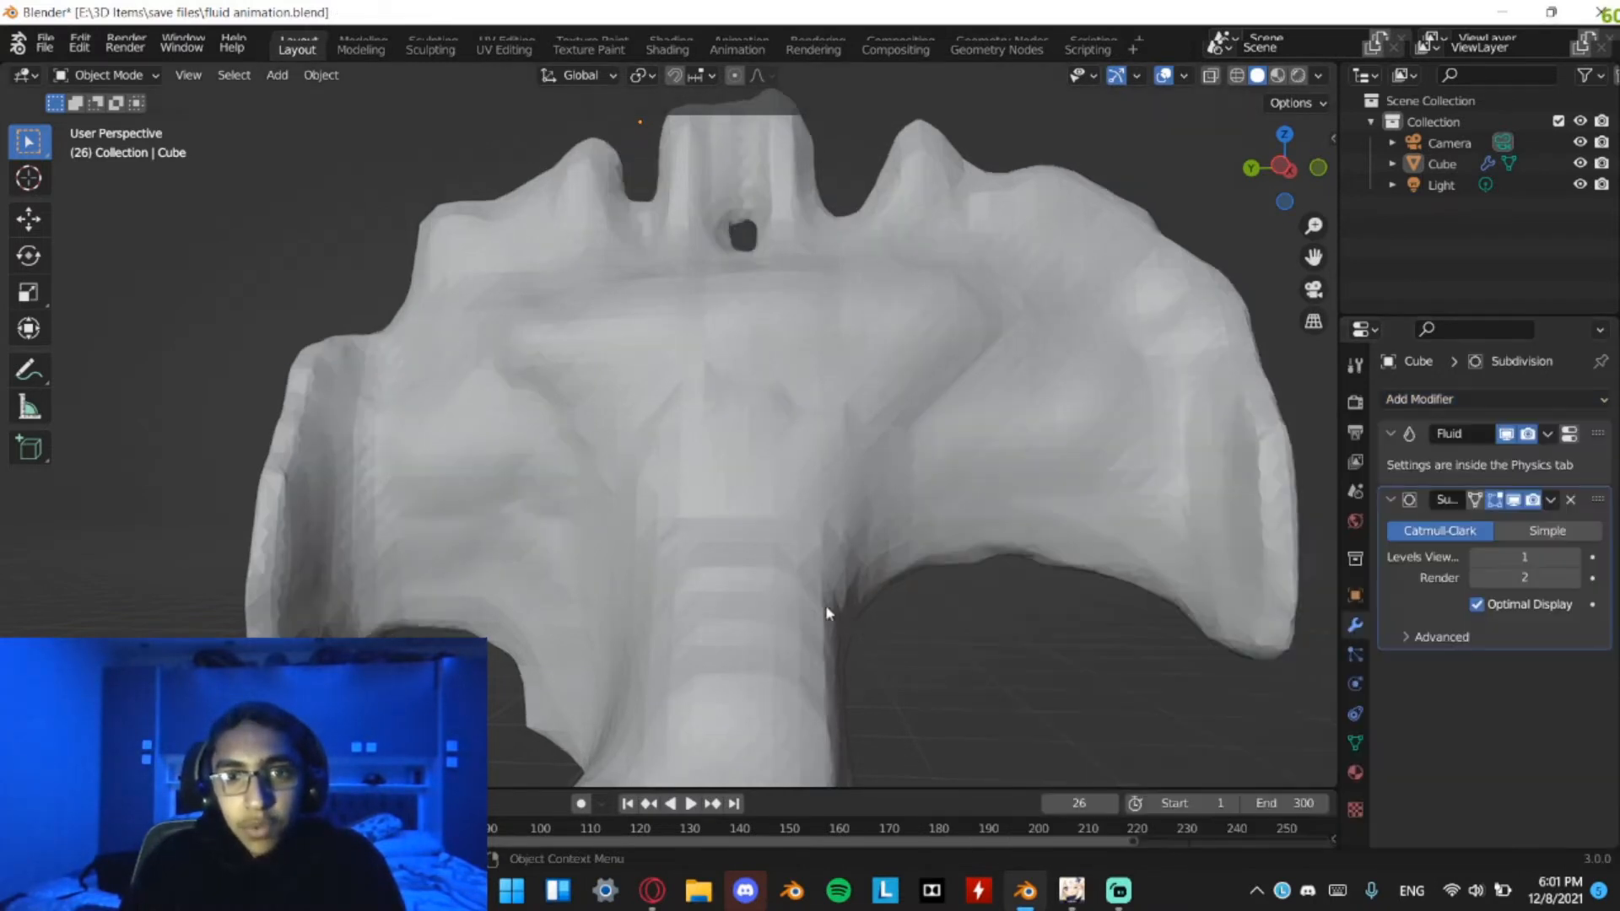
left_click(774, 463)
right_click(768, 434)
left_click(746, 444)
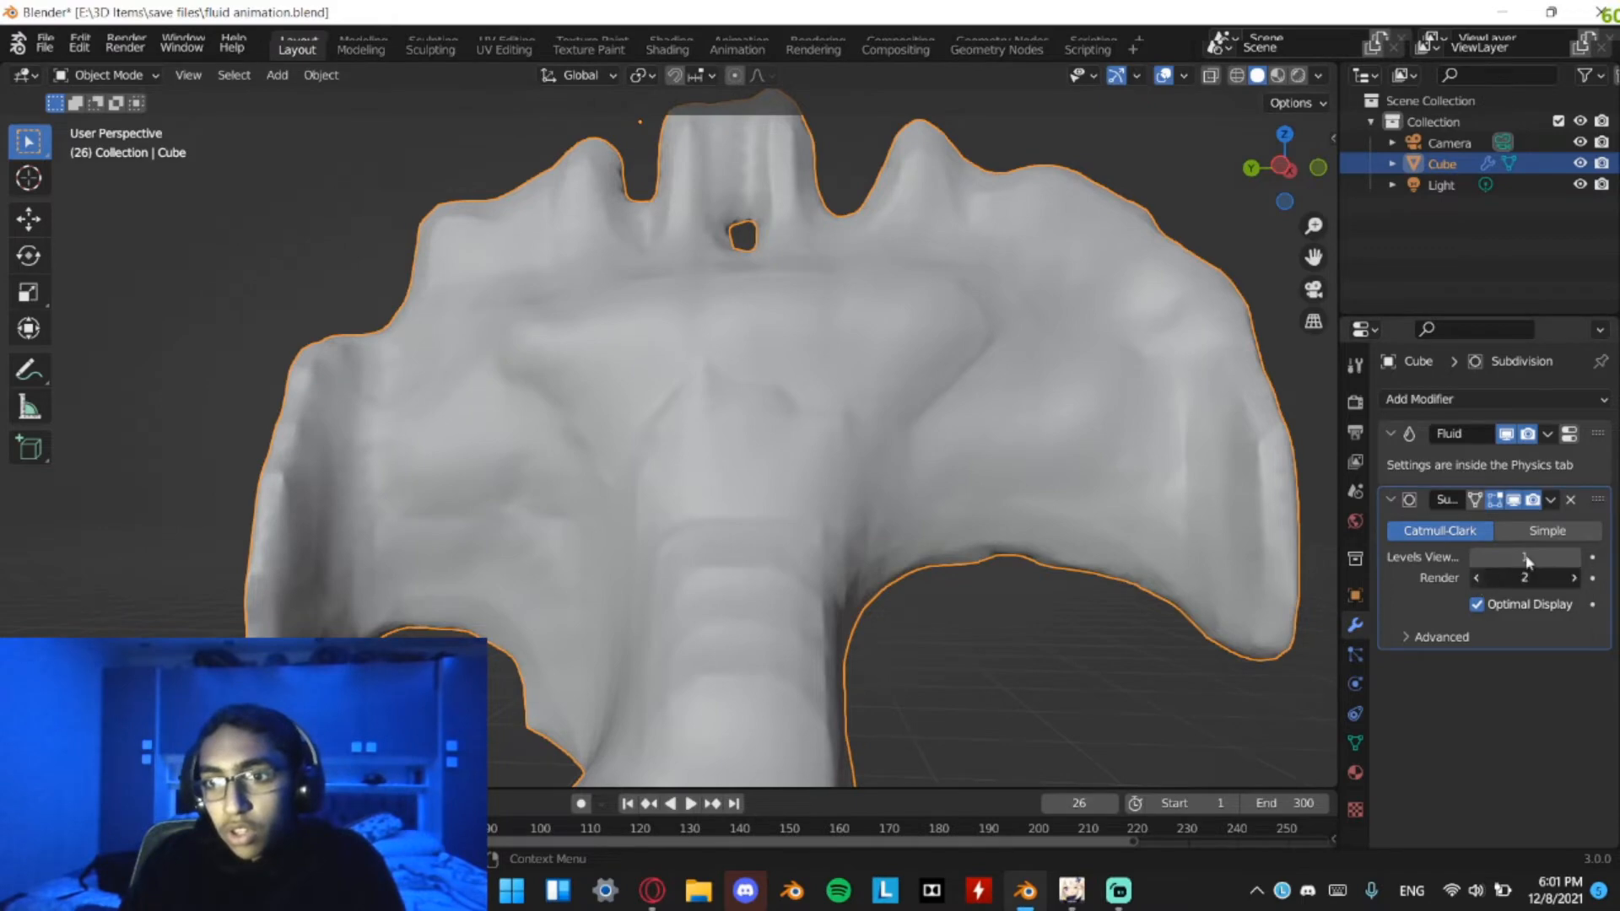
Try applying the Subdivision modifier to the fluid mesh and play the animation to check the surface
left_click(1550, 499)
left_click(1532, 524)
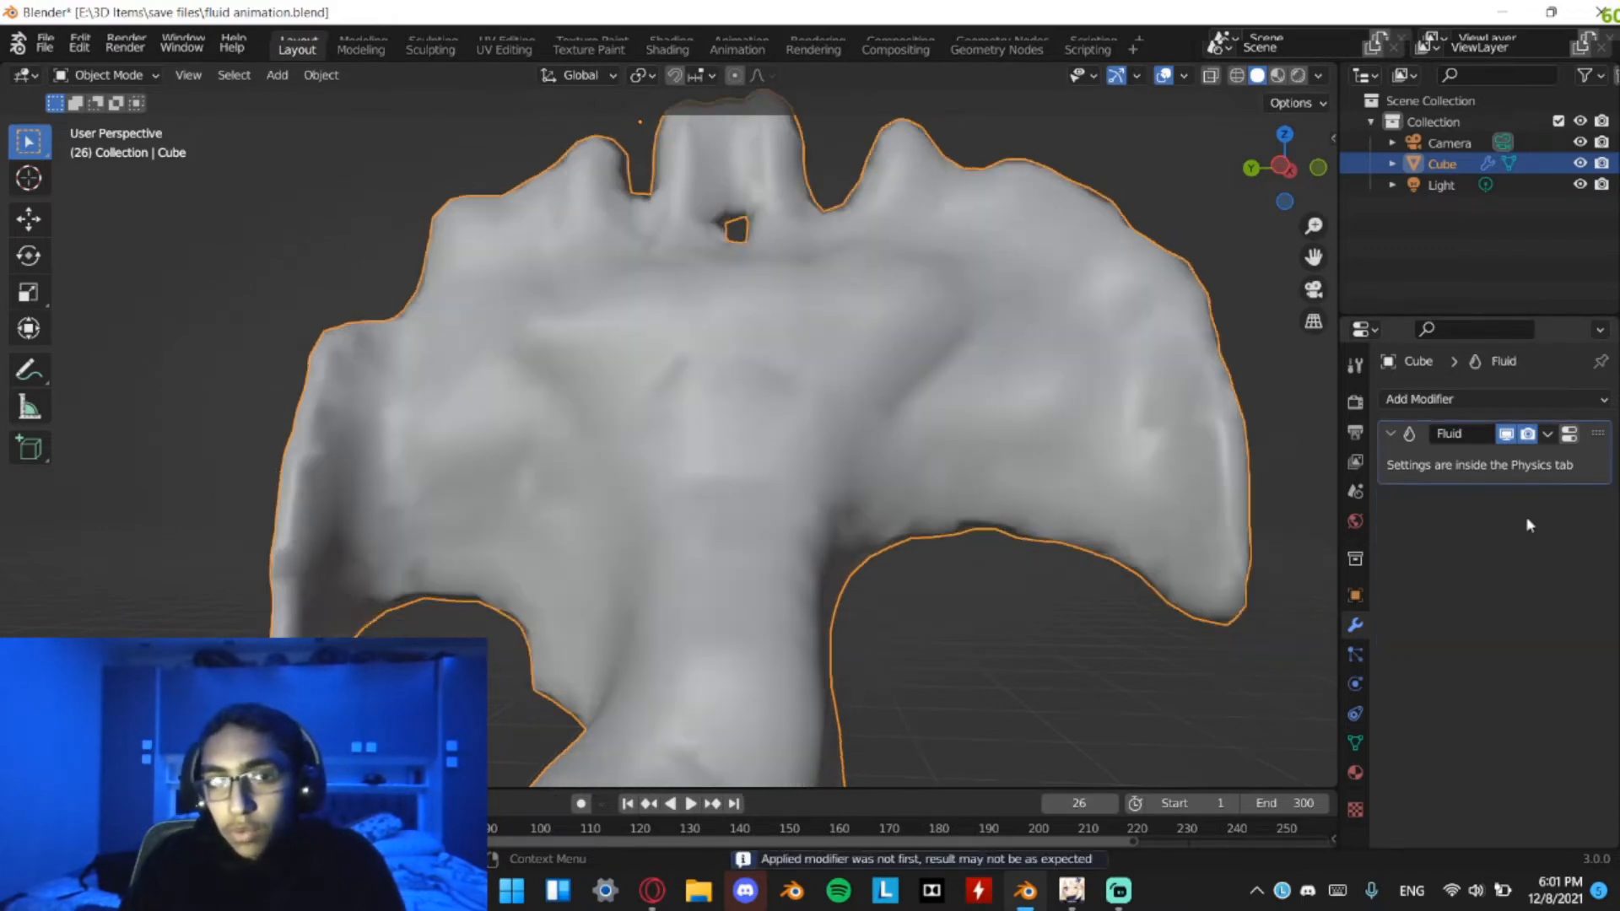
key("space")
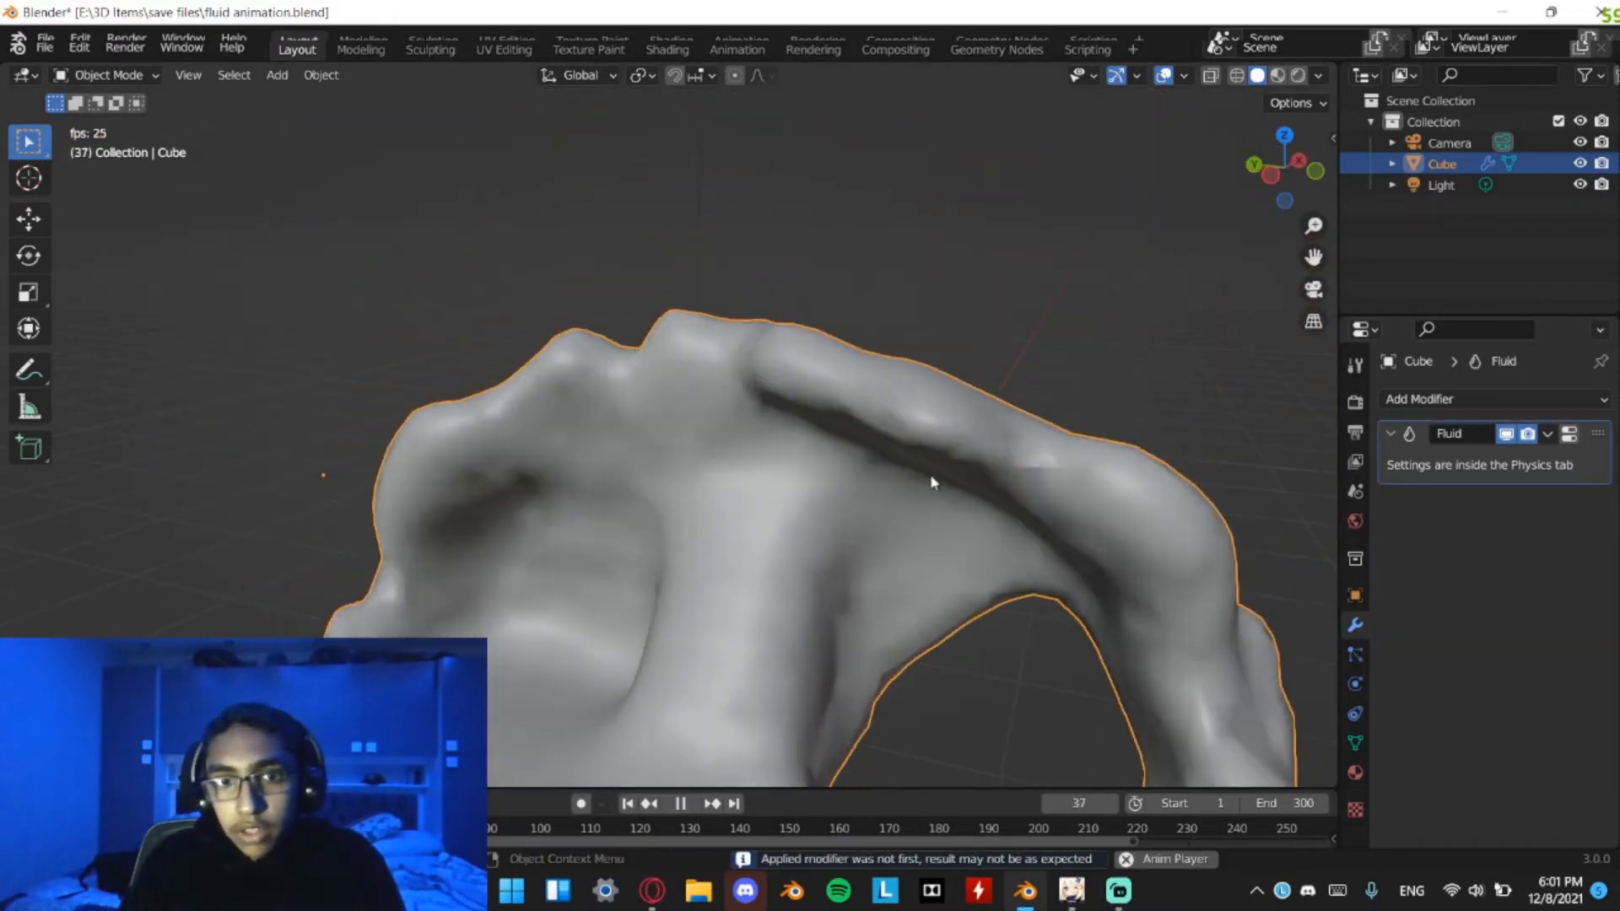
key("space")
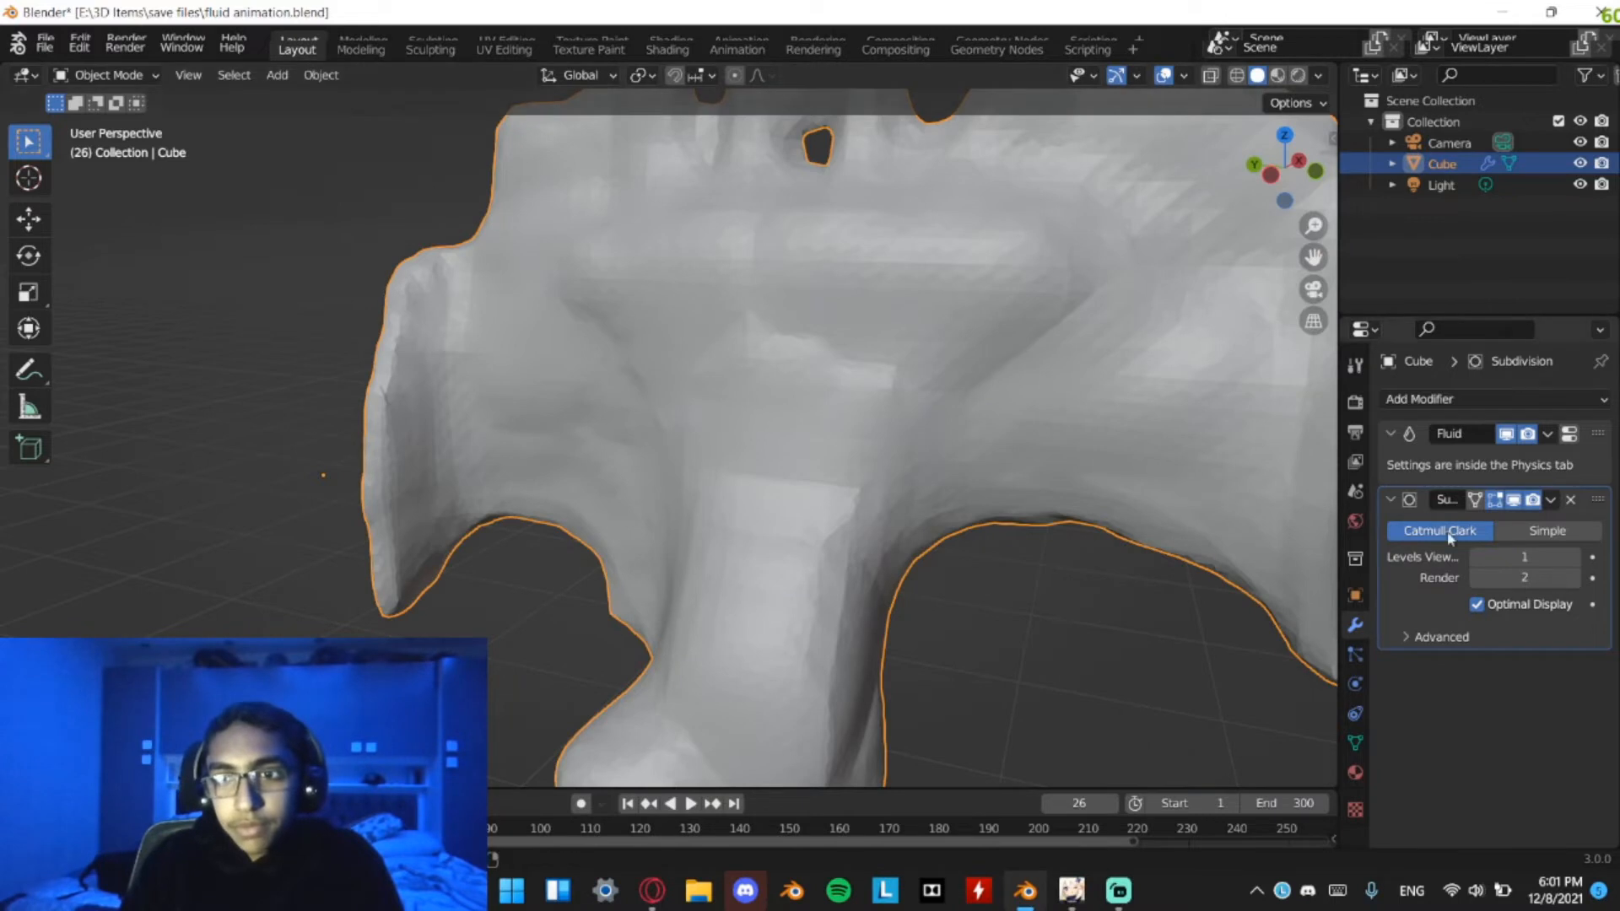
Shade the fluid mesh smooth at frame 26 with the Subdivision modifier left unapplied, and inspect the surface
scroll(1102, 405, "up", 2)
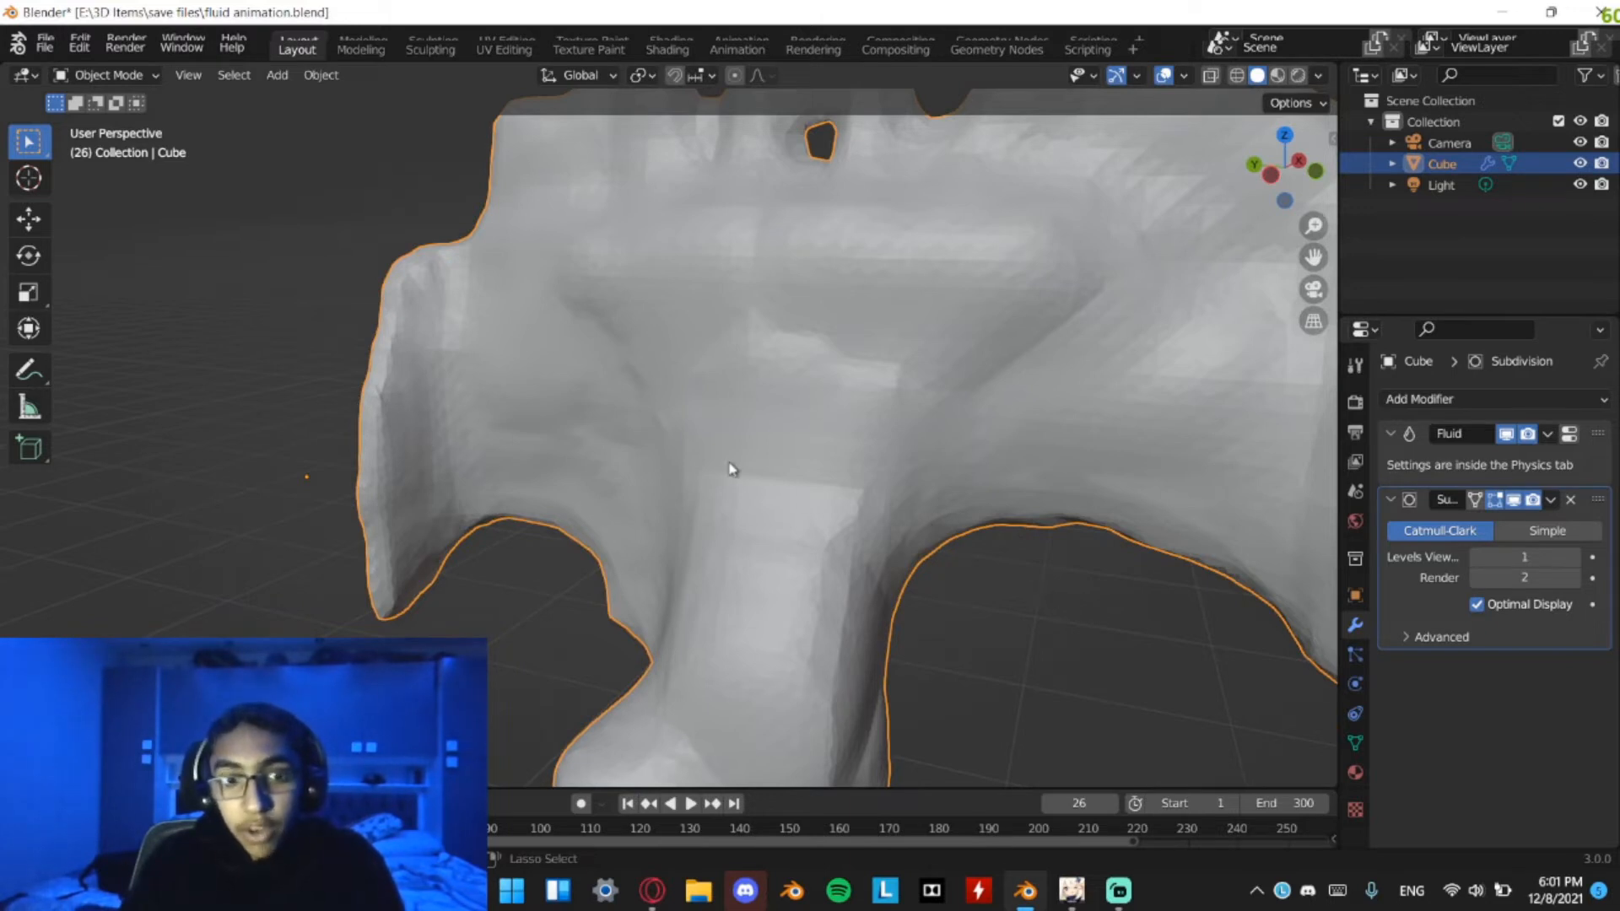
middle_click_drag(730, 468, 785, 481)
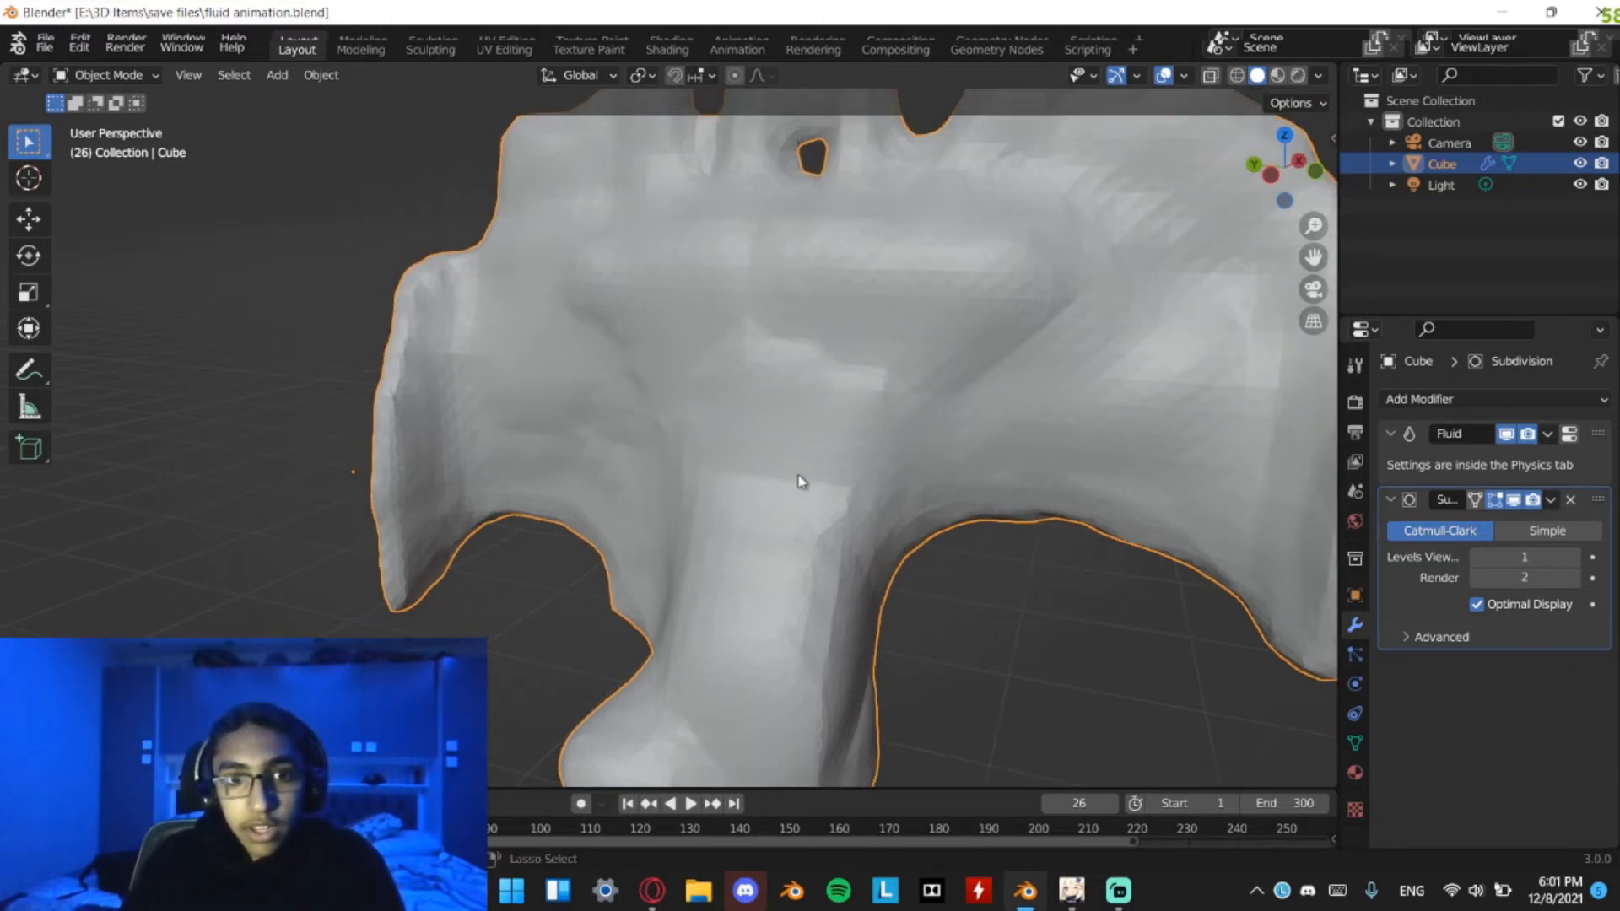
scroll(801, 481, "down", 8)
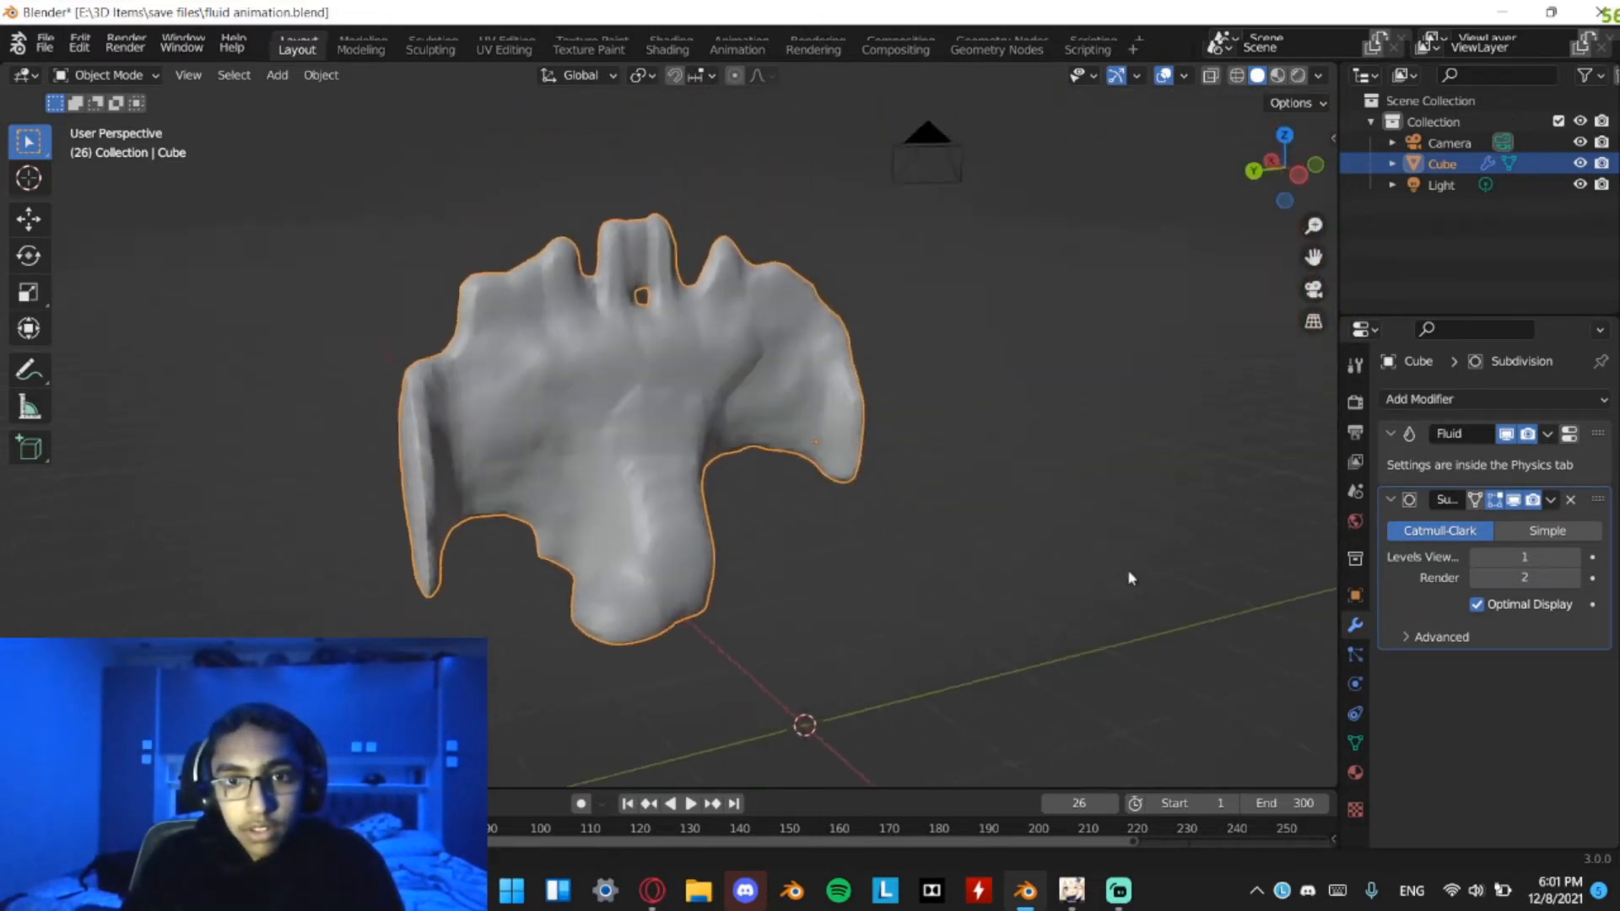
scroll(647, 427, "up", 6)
right_click(731, 463)
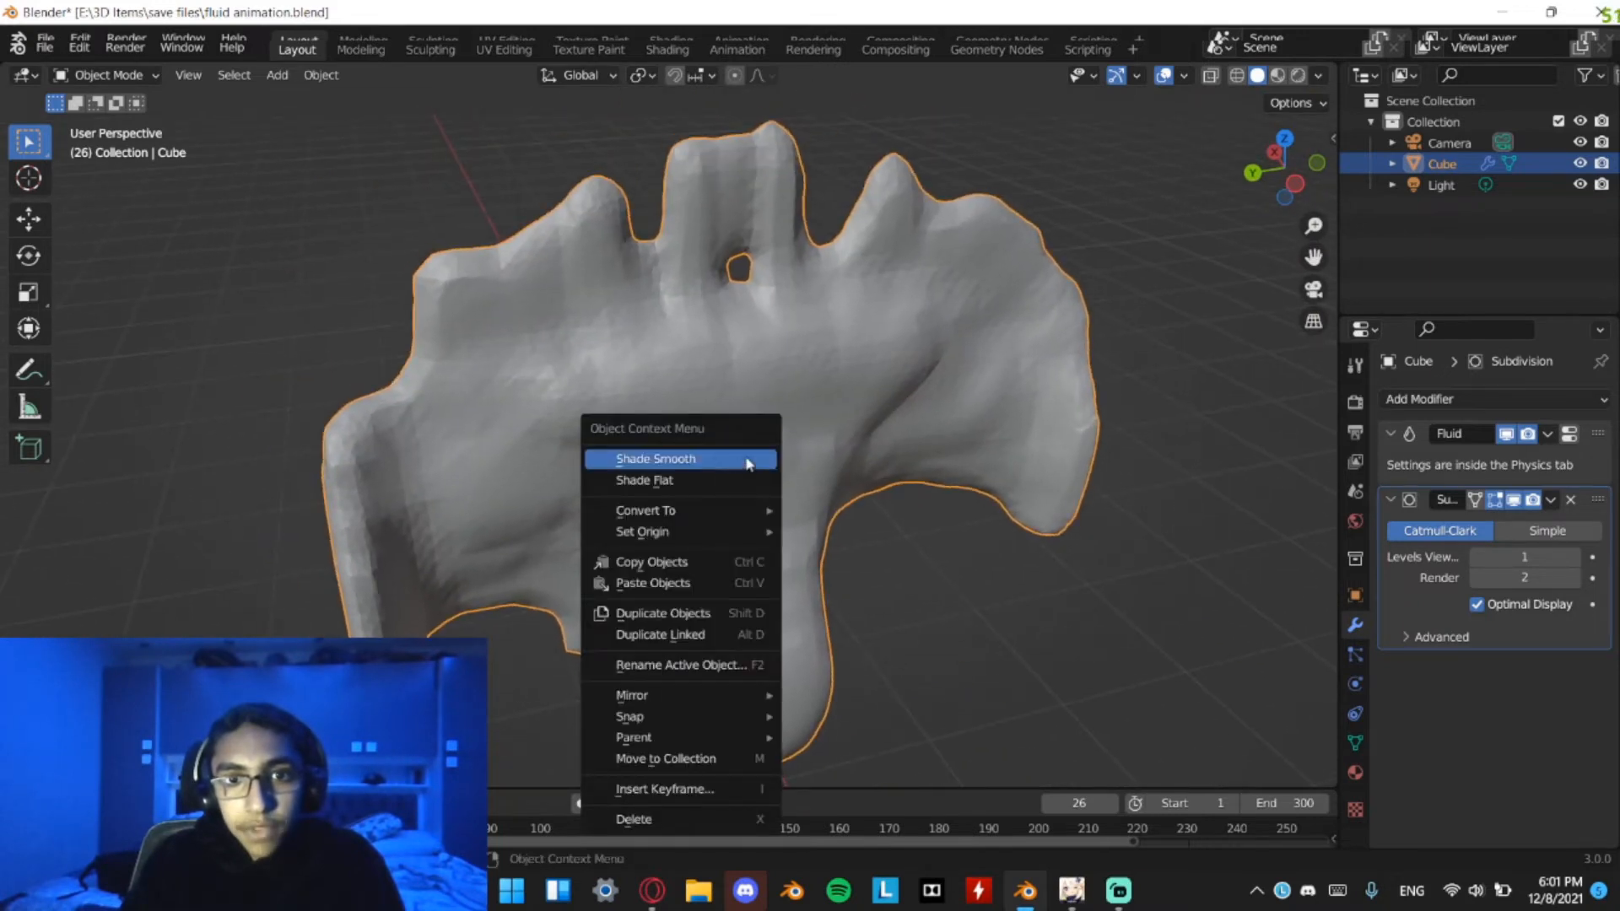
left_click(747, 463)
middle_click_drag(976, 489, 896, 405)
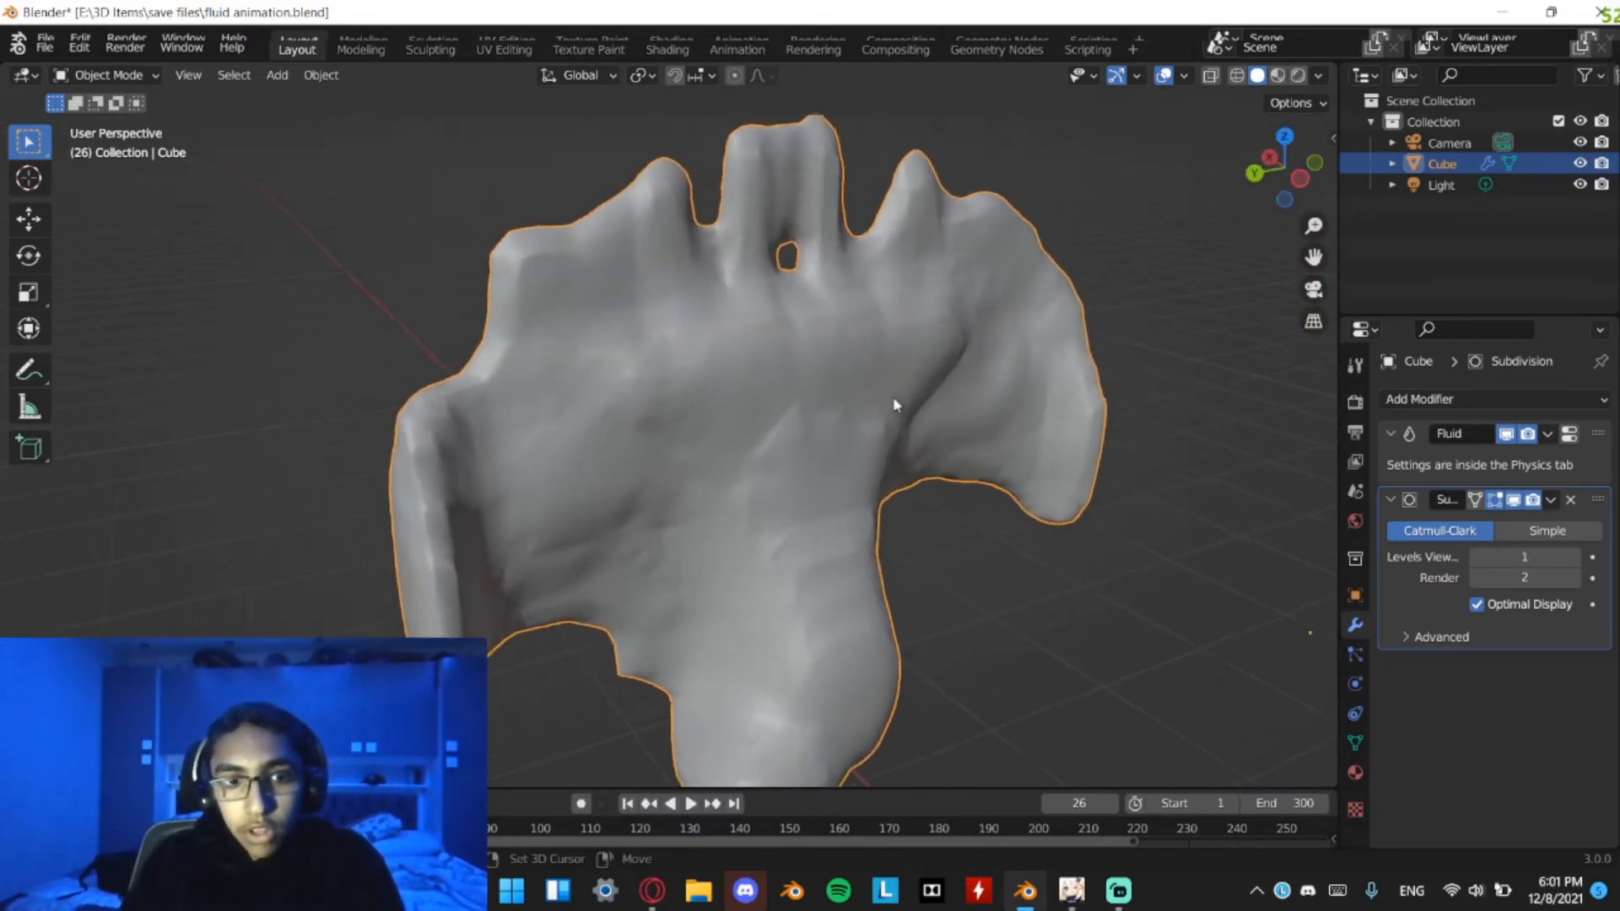
Return the animation to the first frame and save the file
scroll(896, 405, "down", 3)
key("shift+Left")
key("ctrl+s")
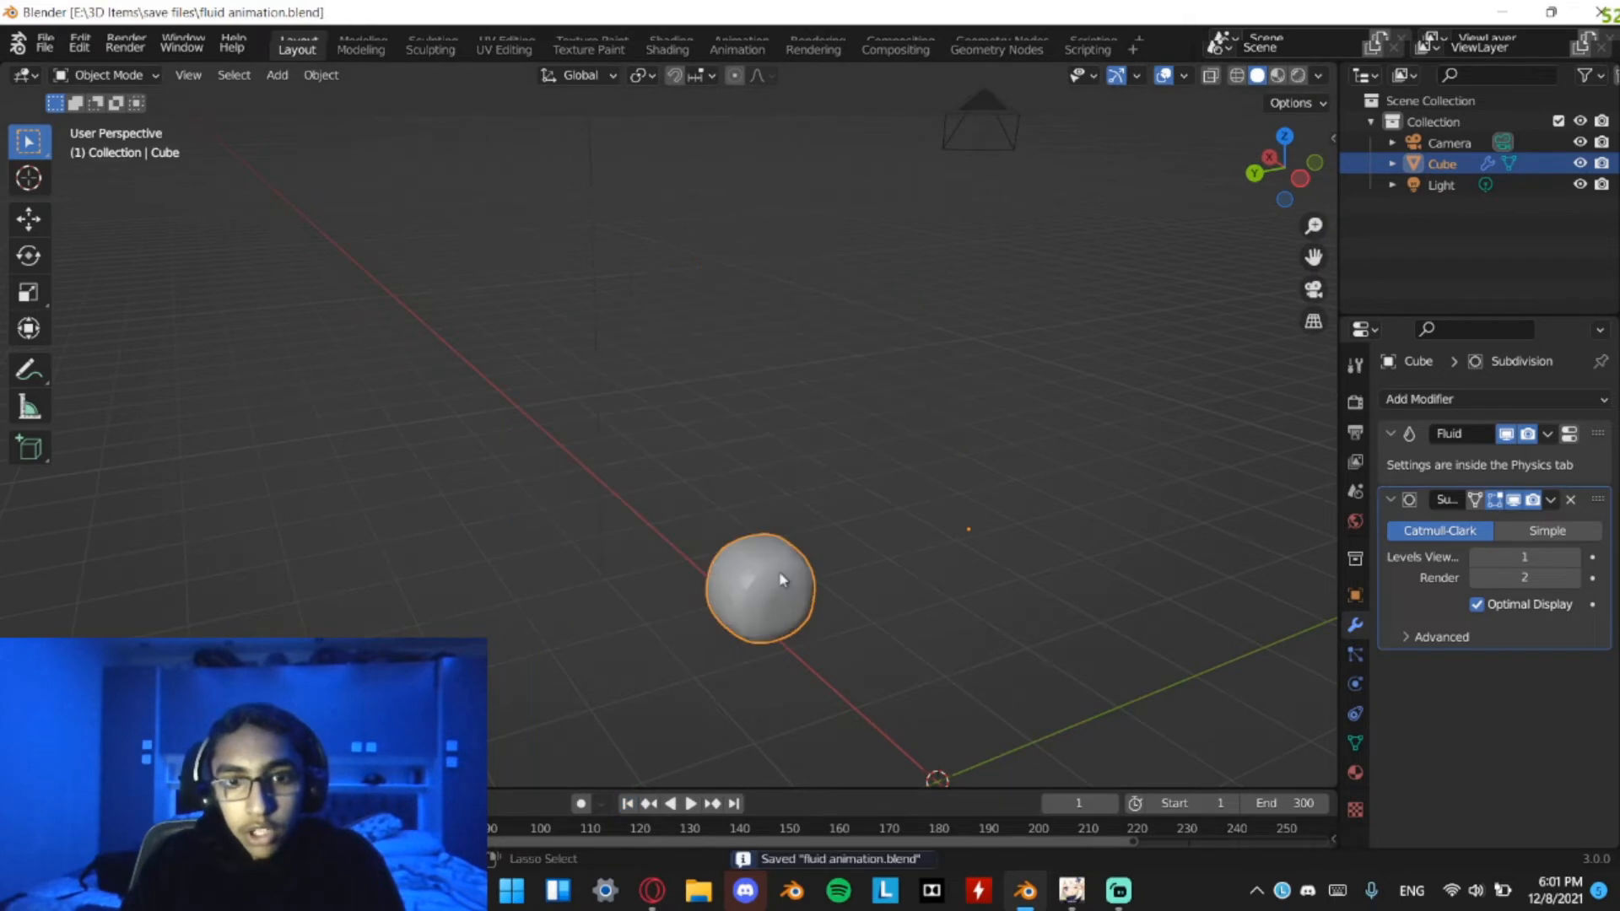
Deselect the fluid mesh and view the scene in rendered viewport shading
middle_click_drag(858, 673, 1113, 546)
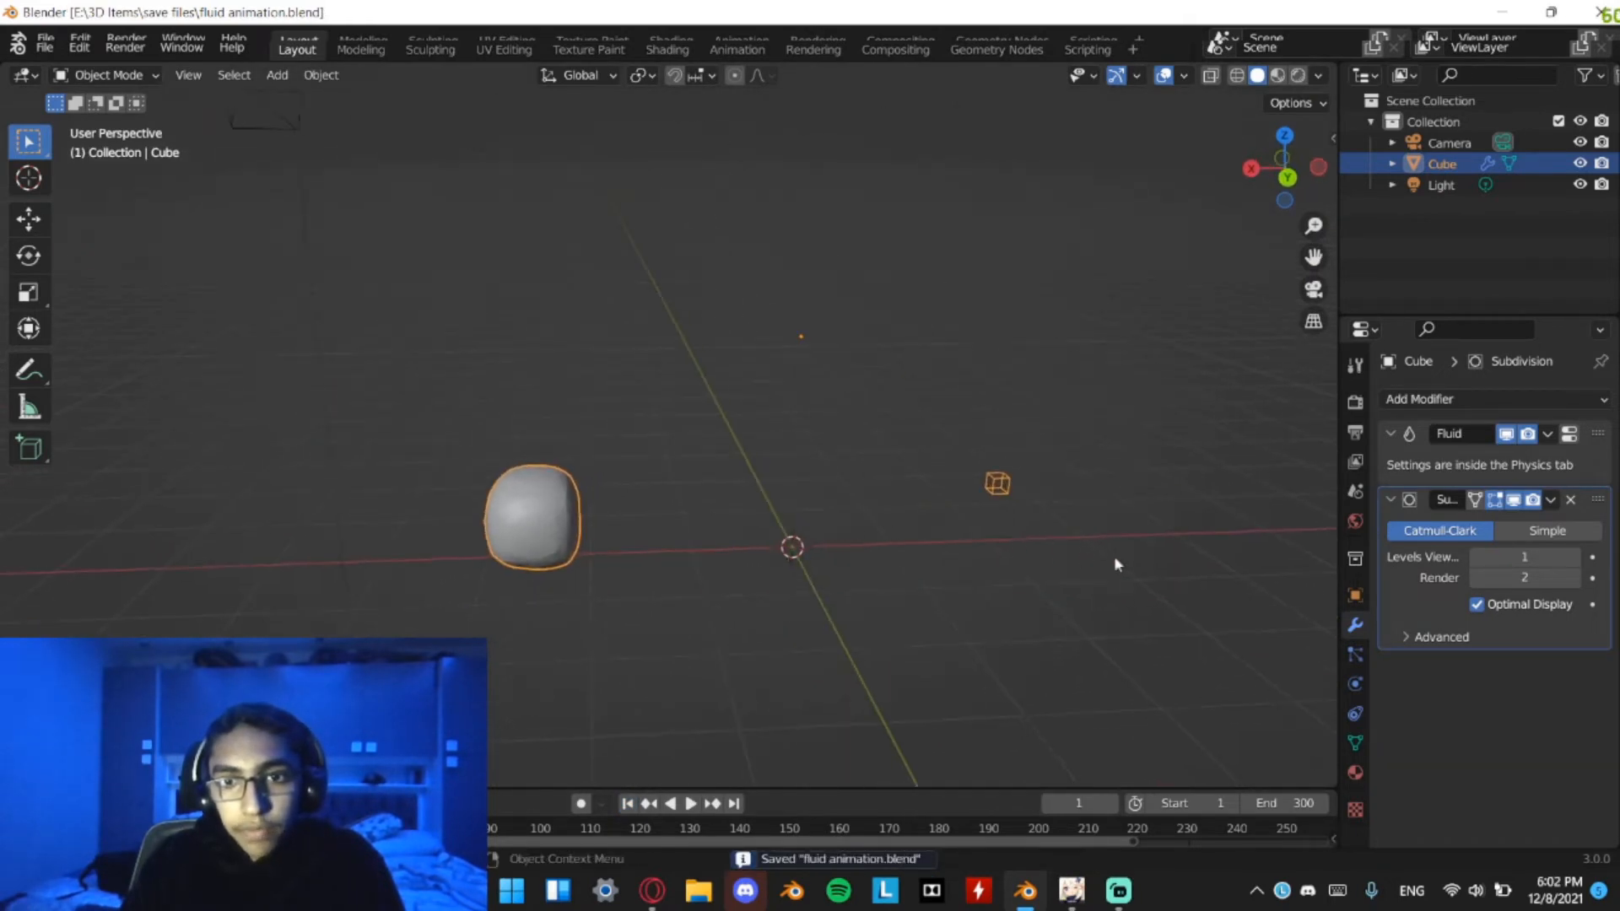
left_click(1114, 546)
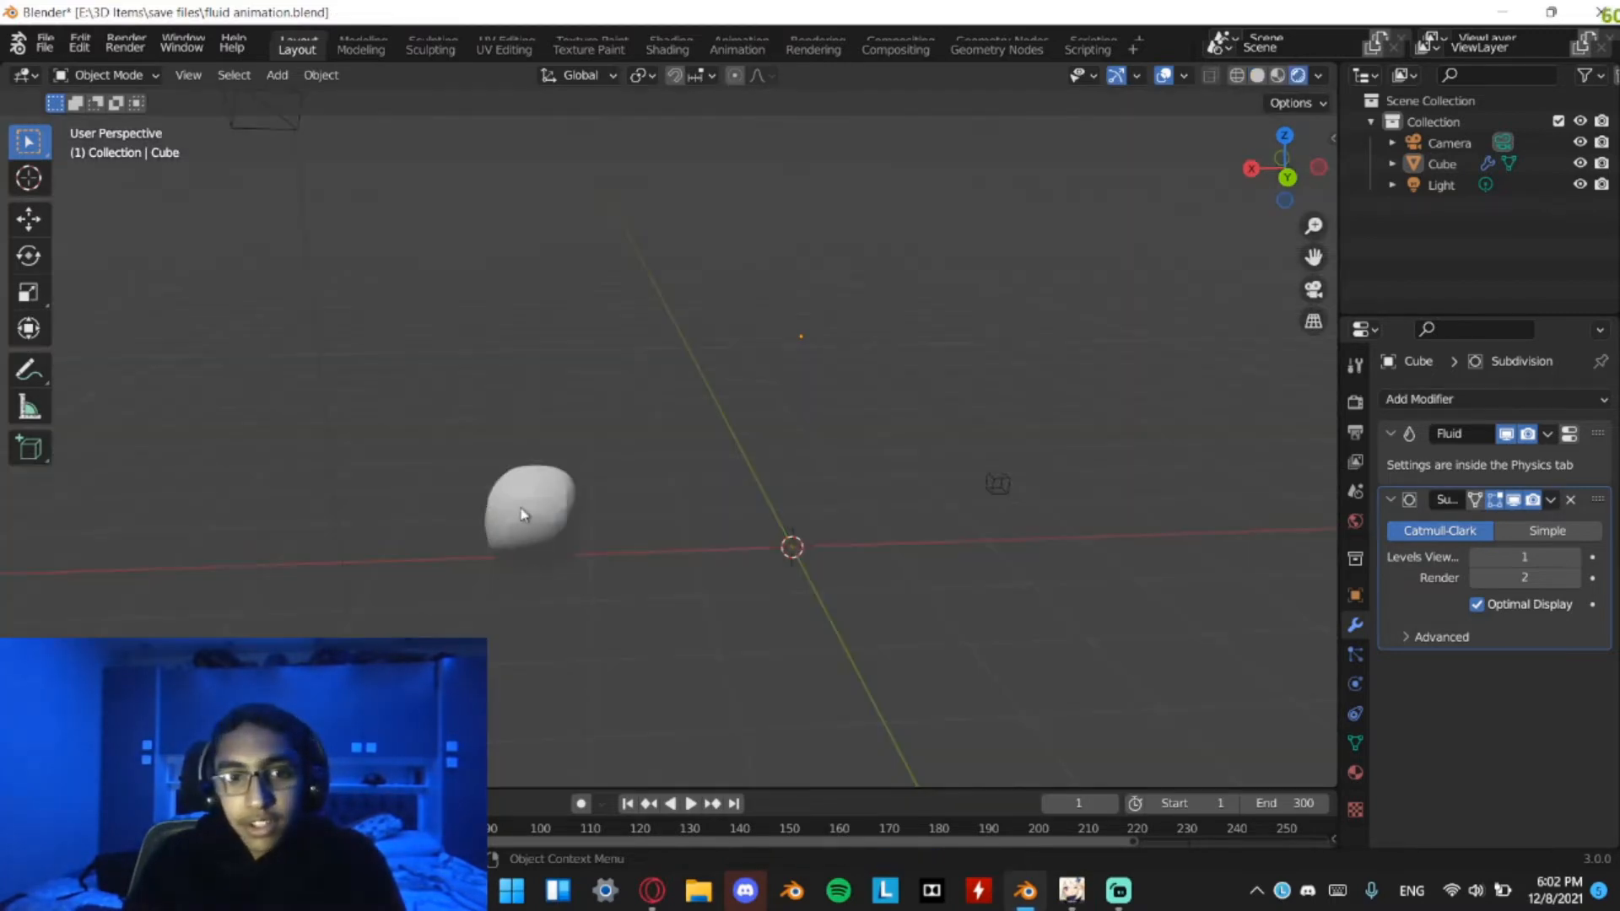
middle_click_drag(601, 482, 567, 455)
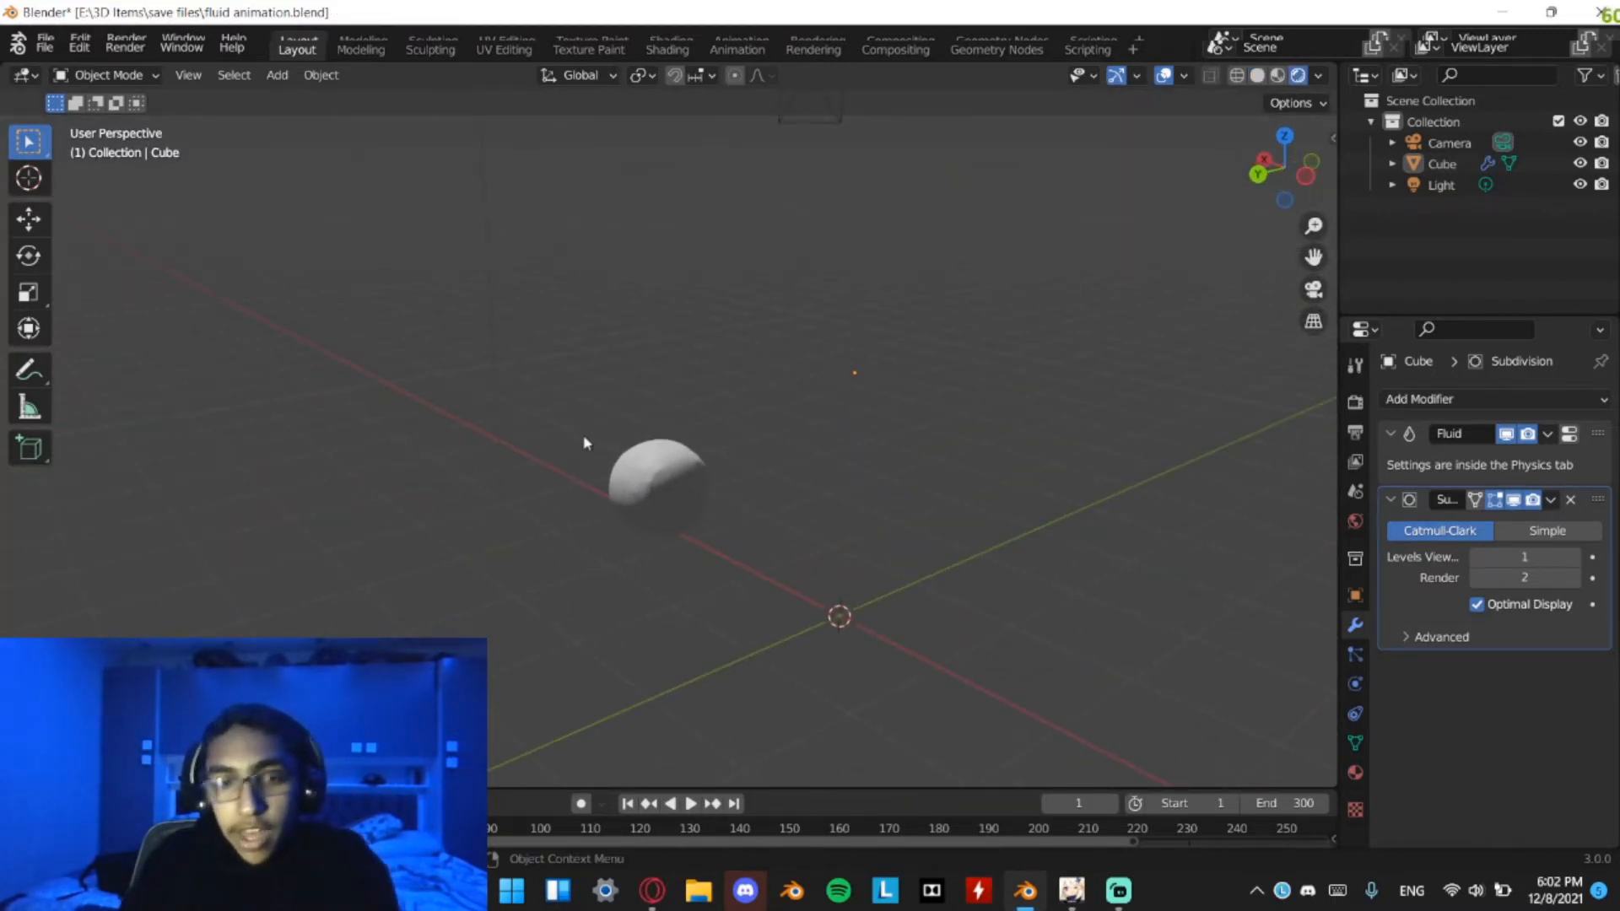
middle_click_drag(675, 323, 435, 251)
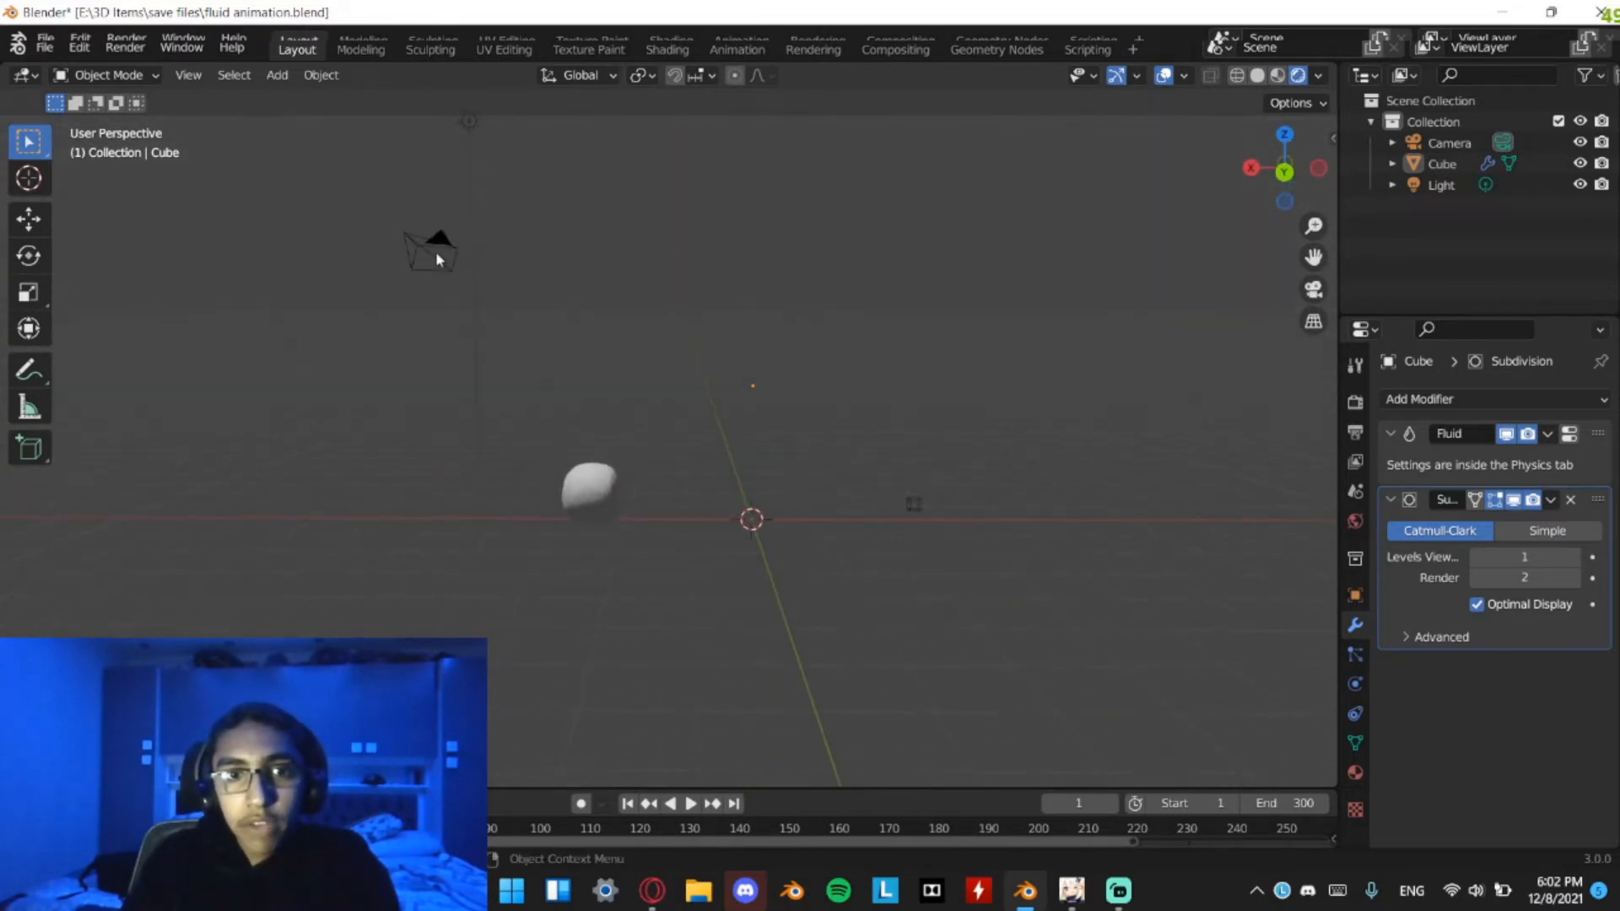
Set the scene's camera as the active camera, look through it and deselect it
left_click(435, 250)
right_click(435, 251)
left_click(517, 264)
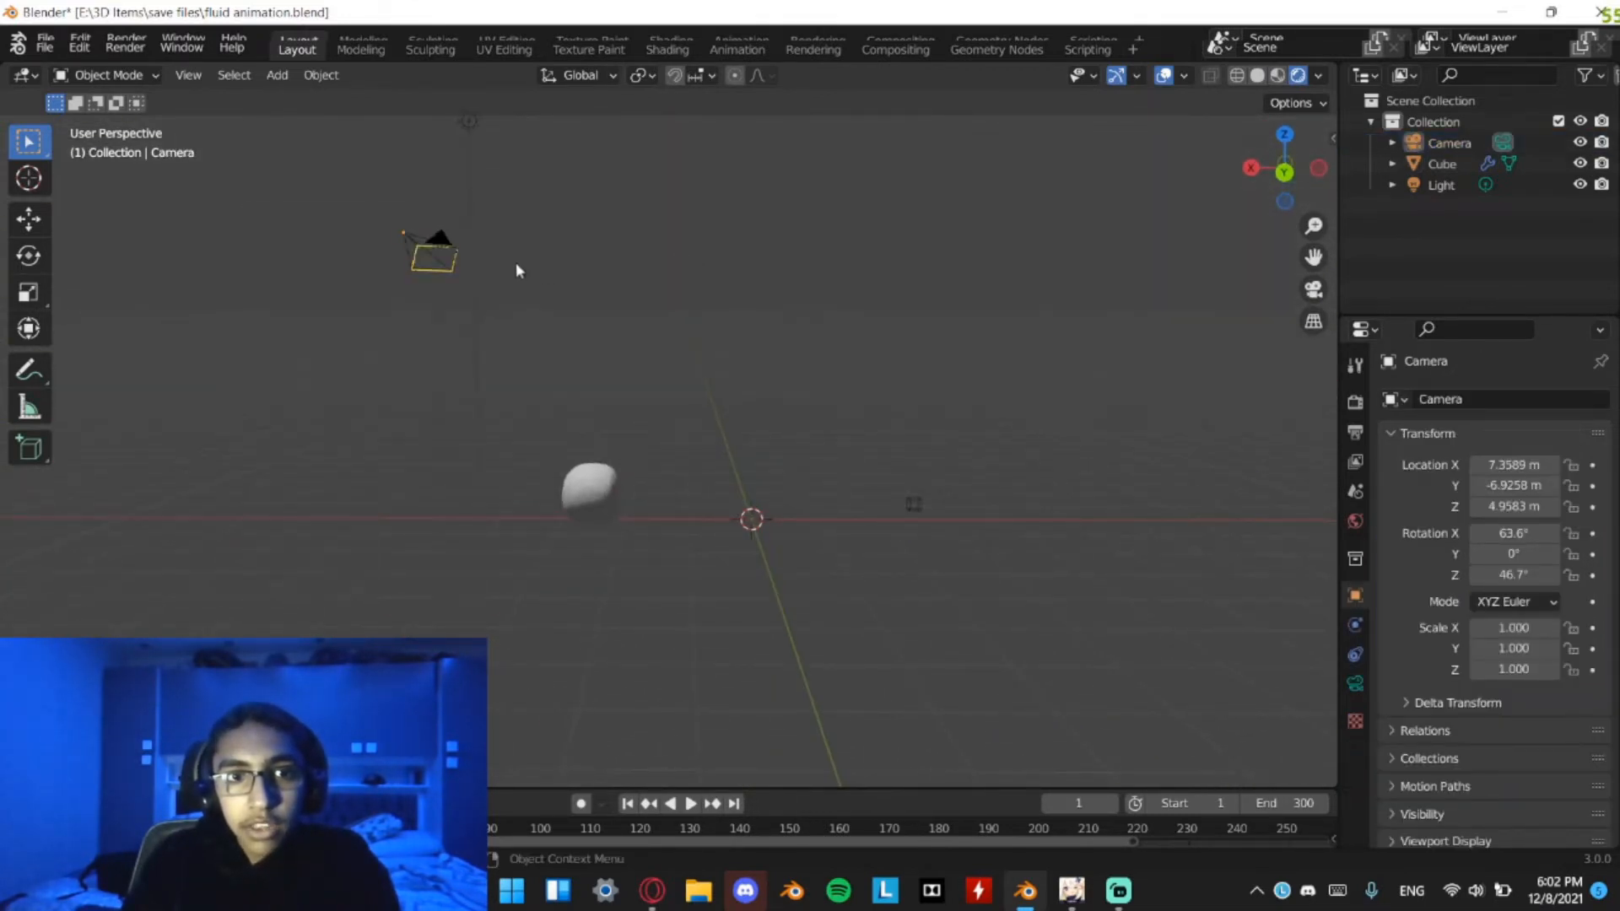
left_click(433, 249)
middle_click_drag(416, 241, 342, 217)
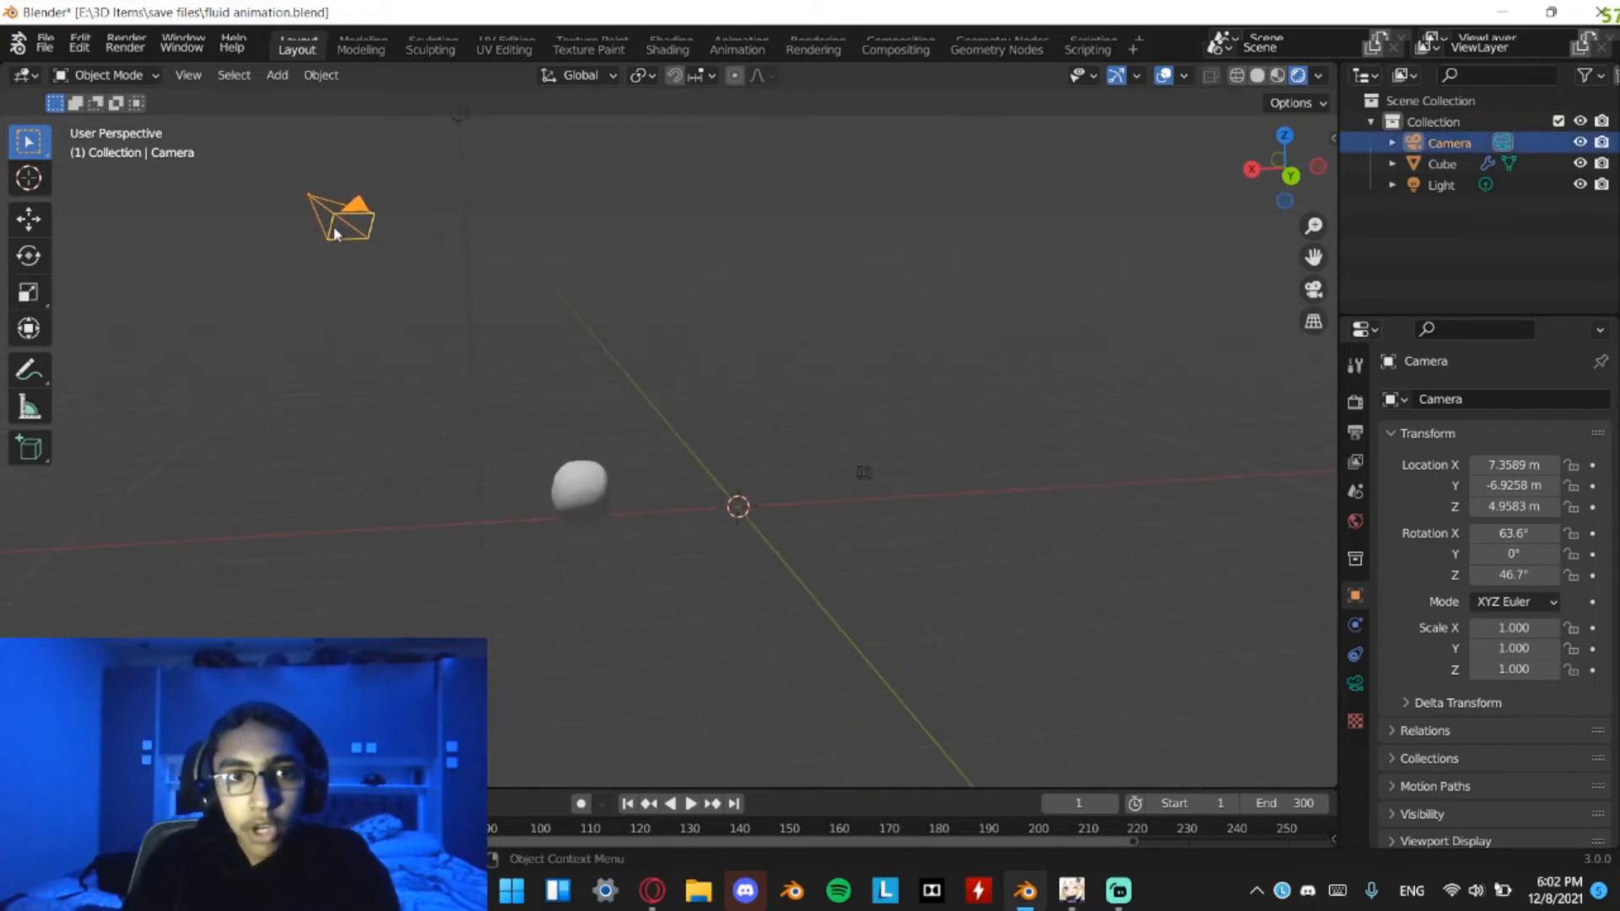
right_click(338, 212)
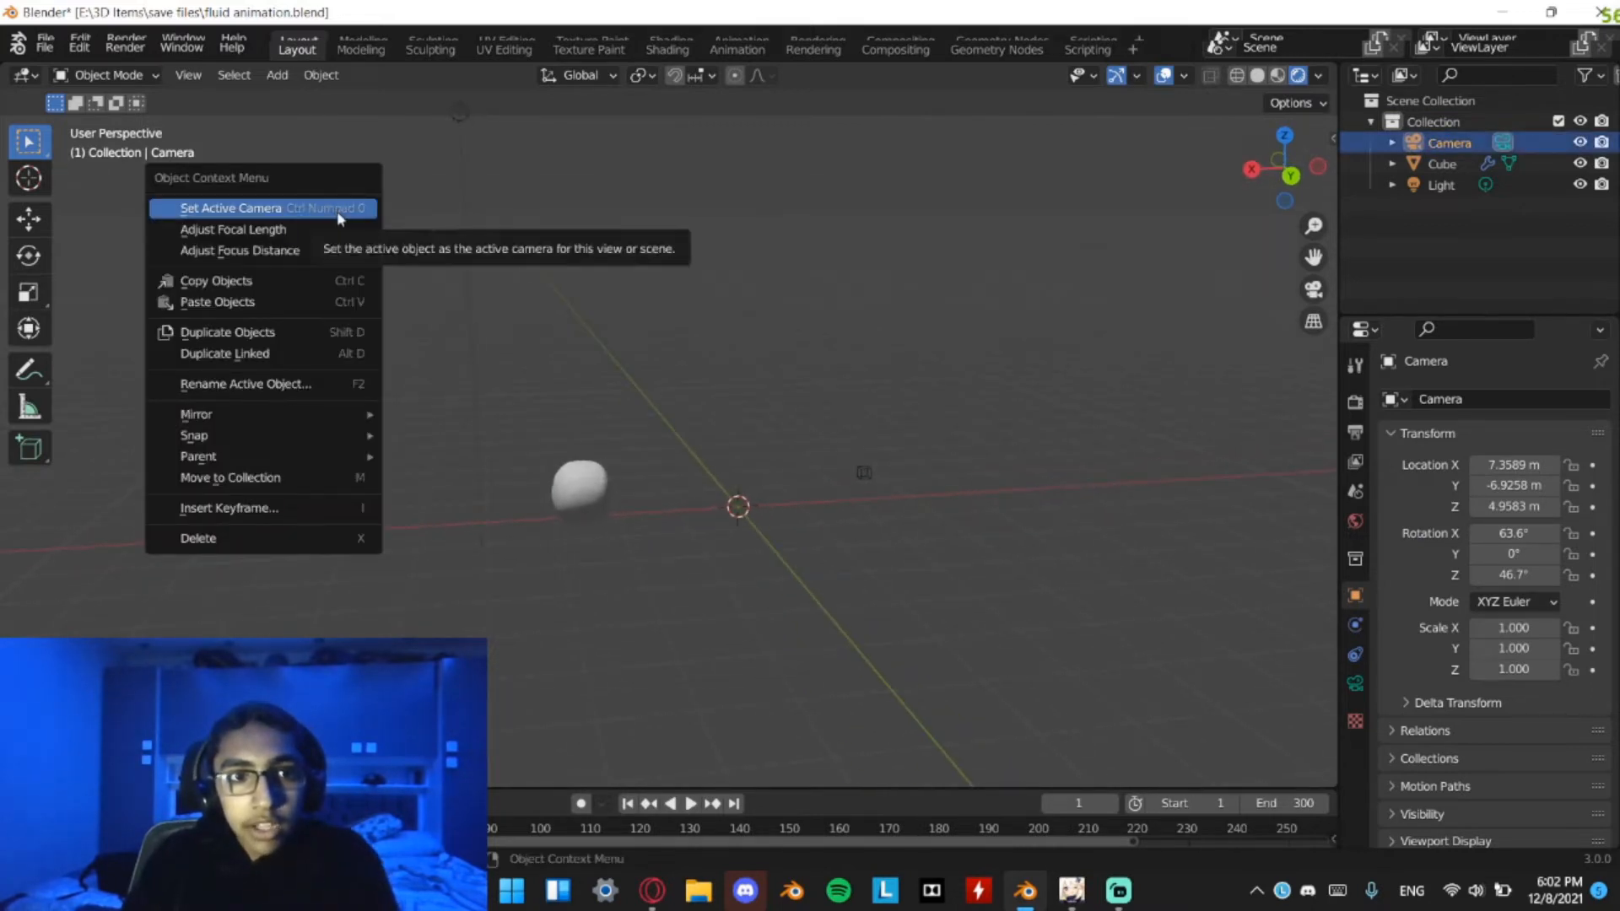
left_click(340, 219)
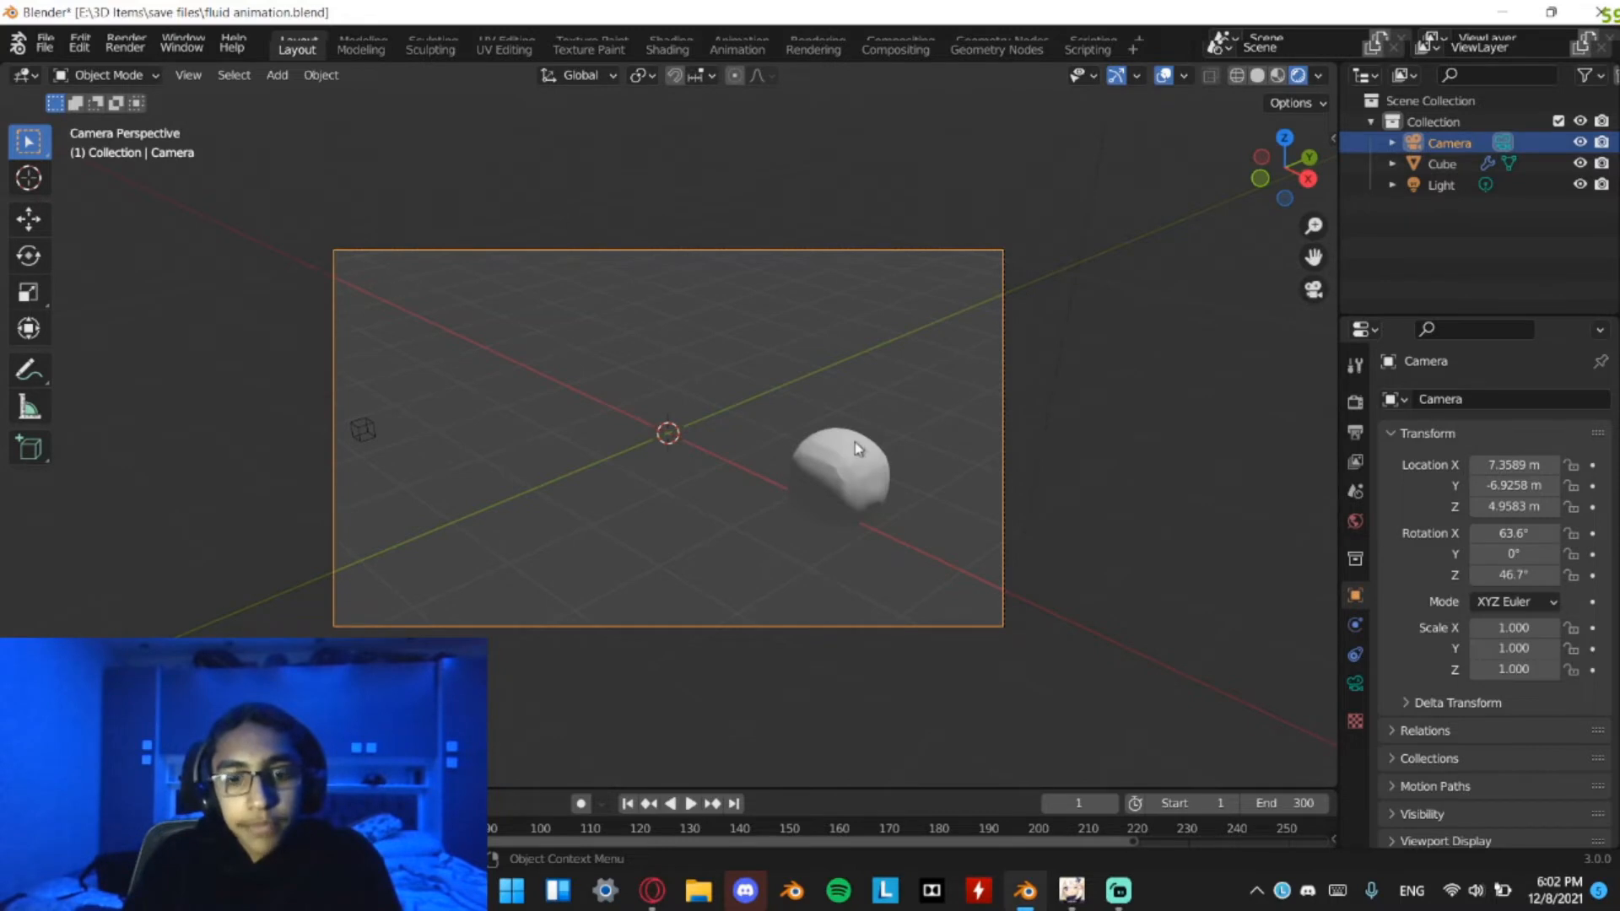
scroll(854, 442, "up", 2)
left_click(1122, 510)
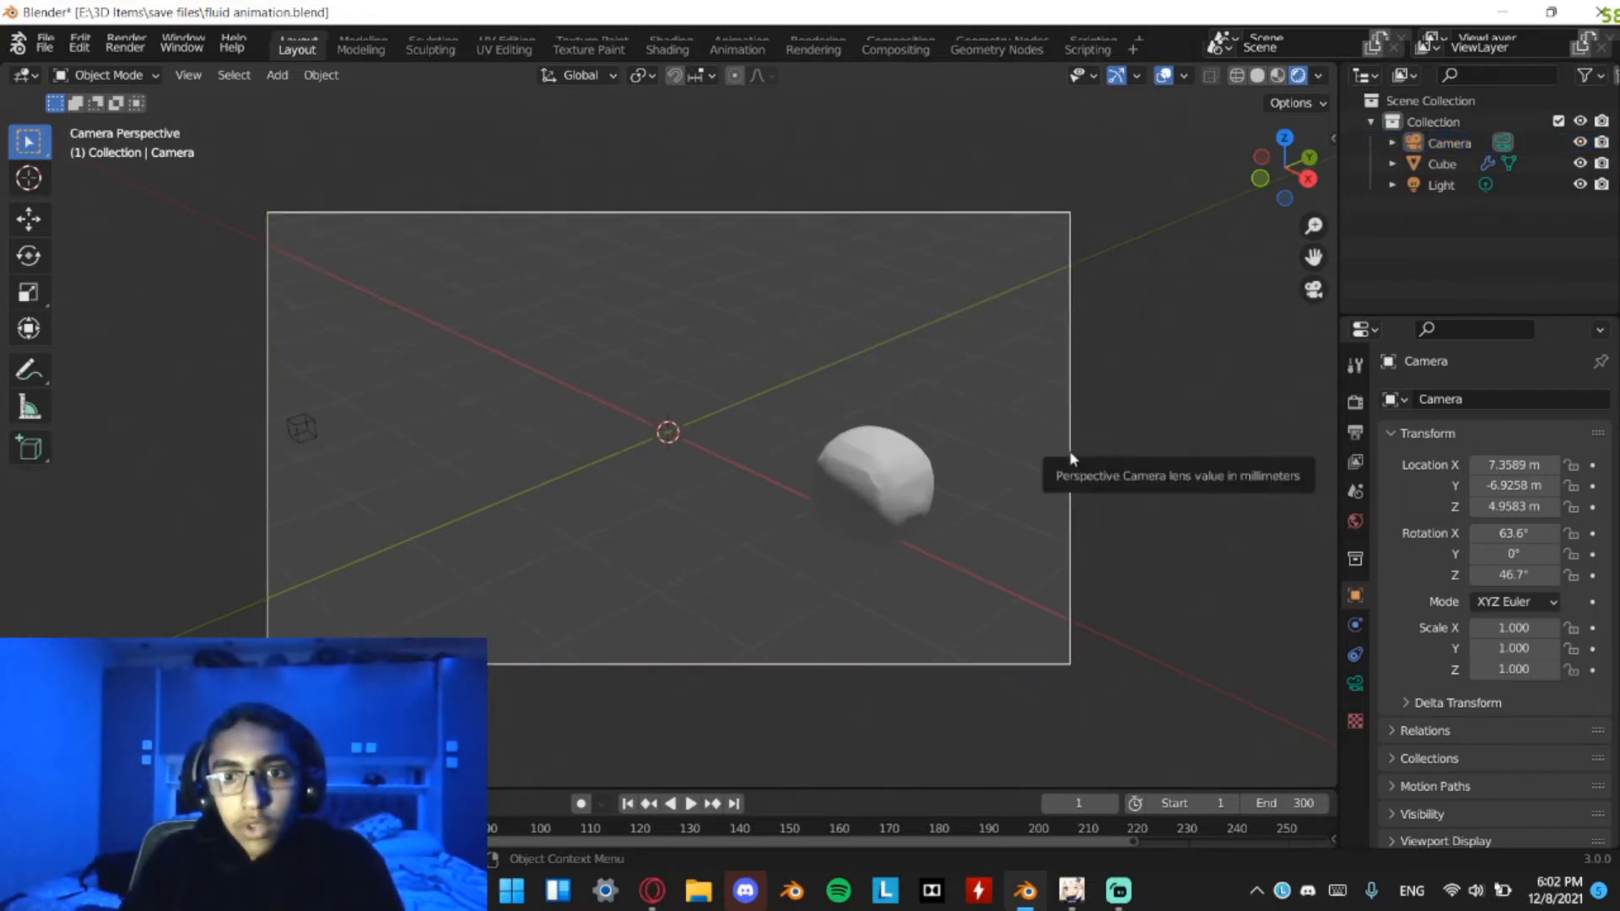
left_click(1070, 455)
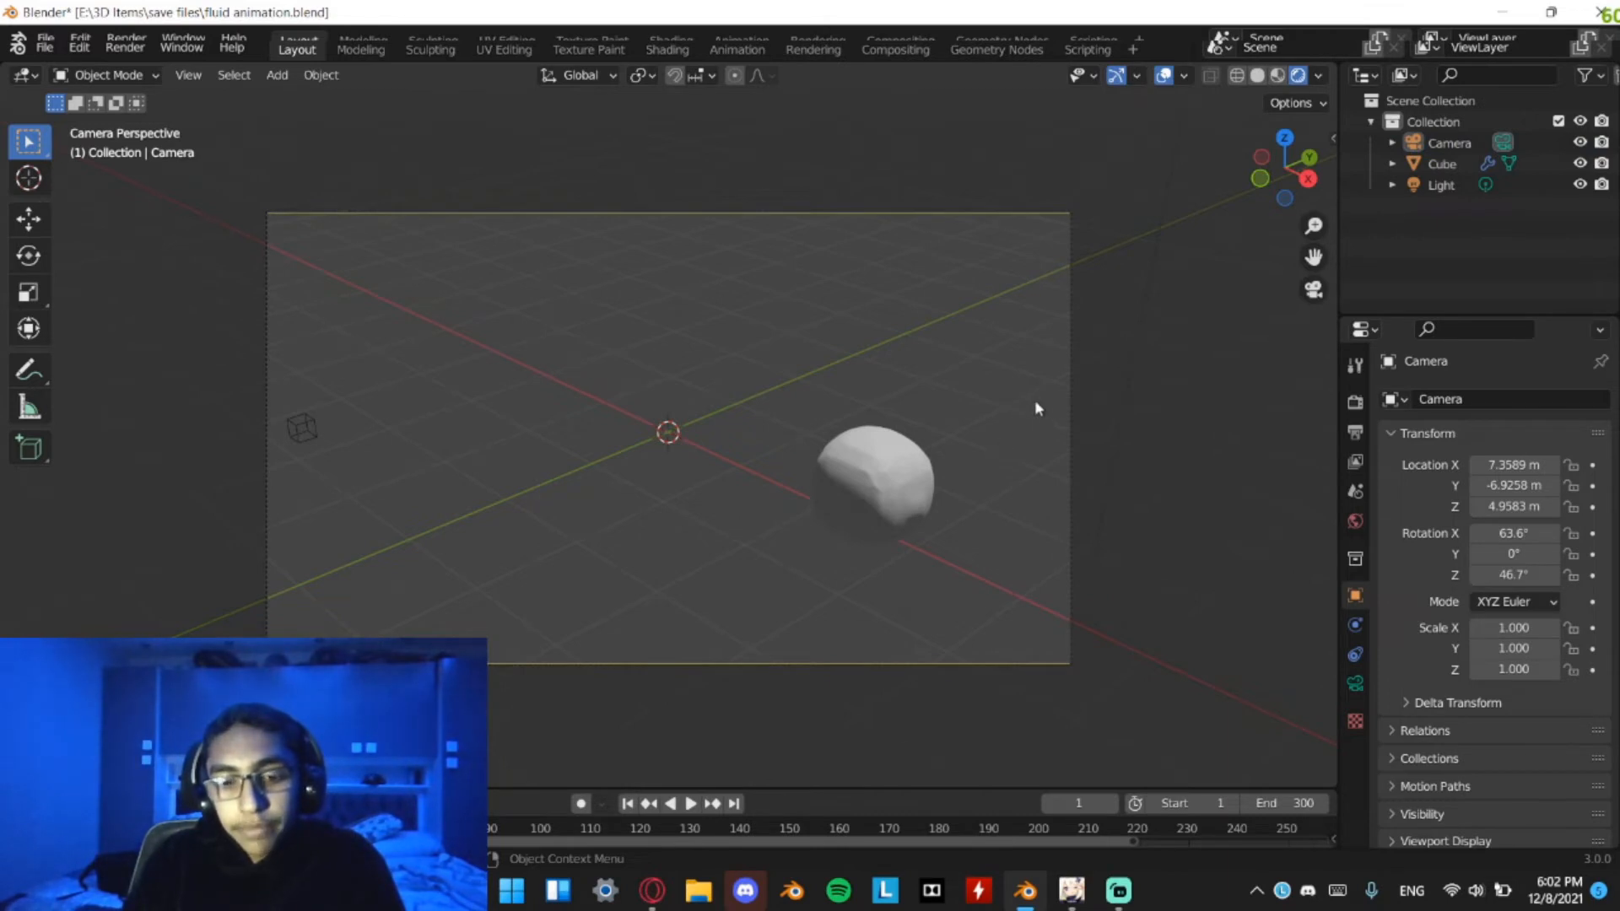
Show the viewport's View Lock settings and enable locking the camera to the view
key("n")
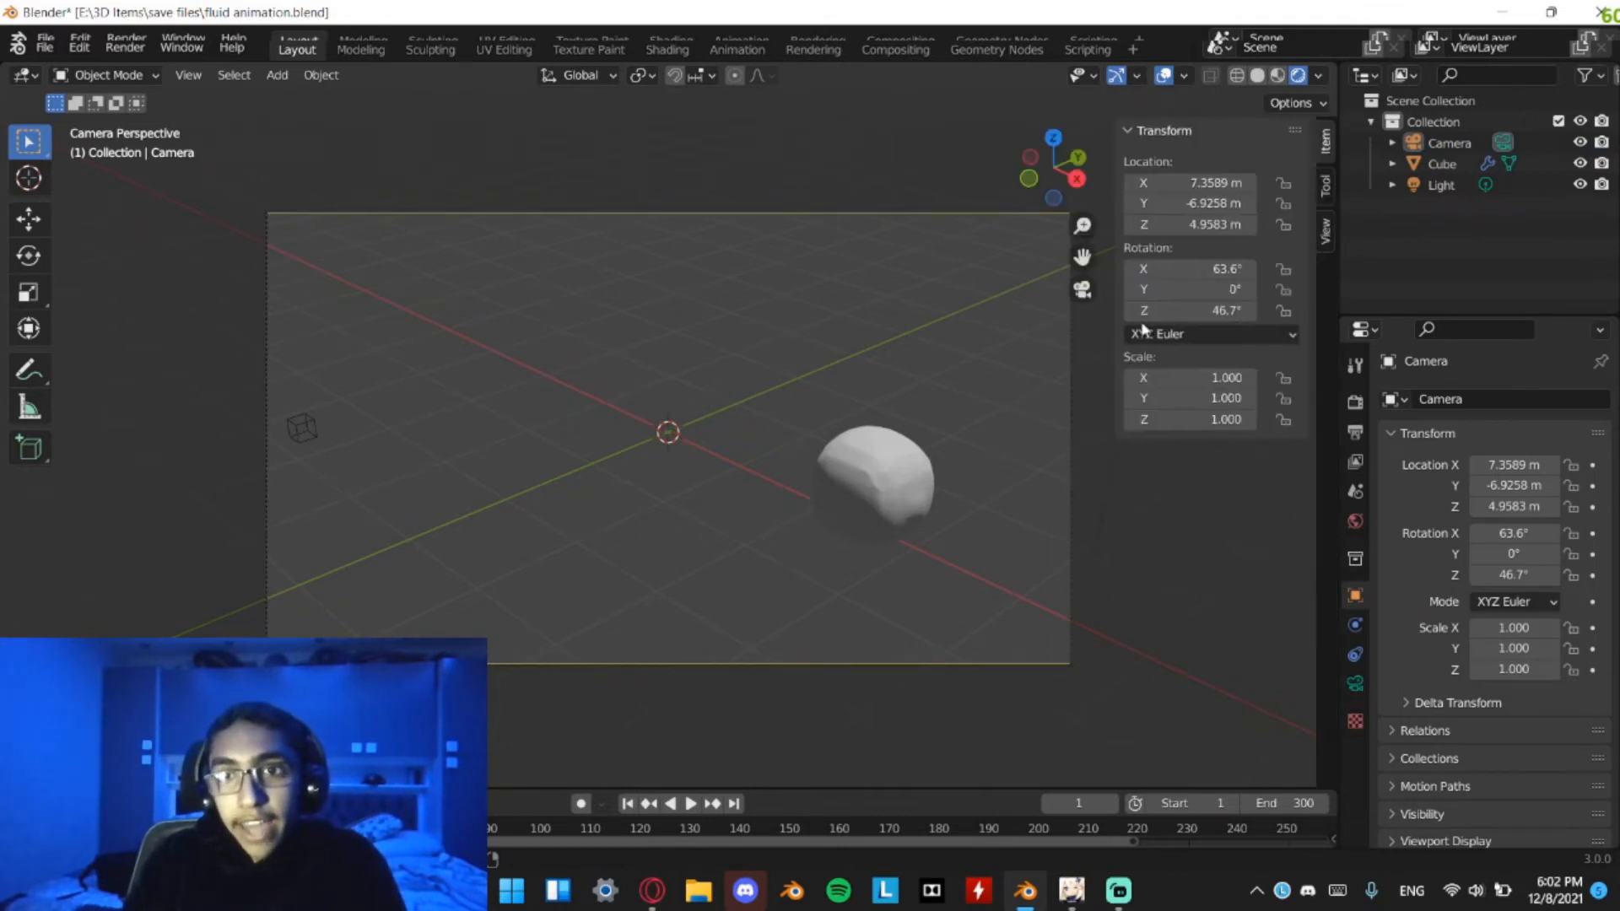
left_click(1325, 232)
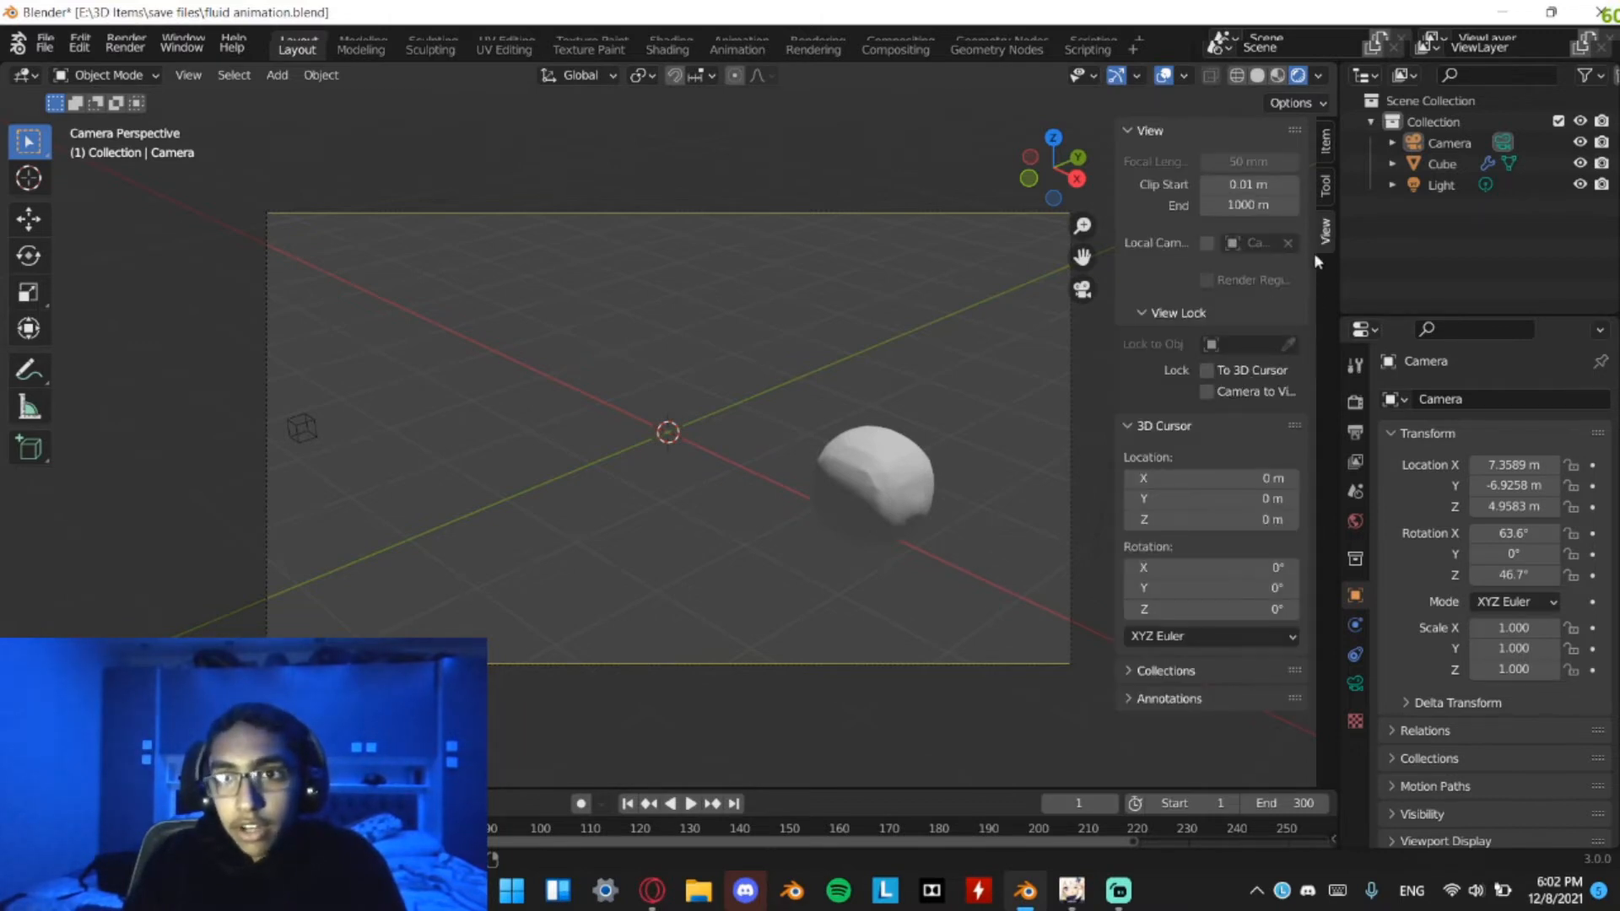
left_click(1327, 145)
key("n")
key("n")
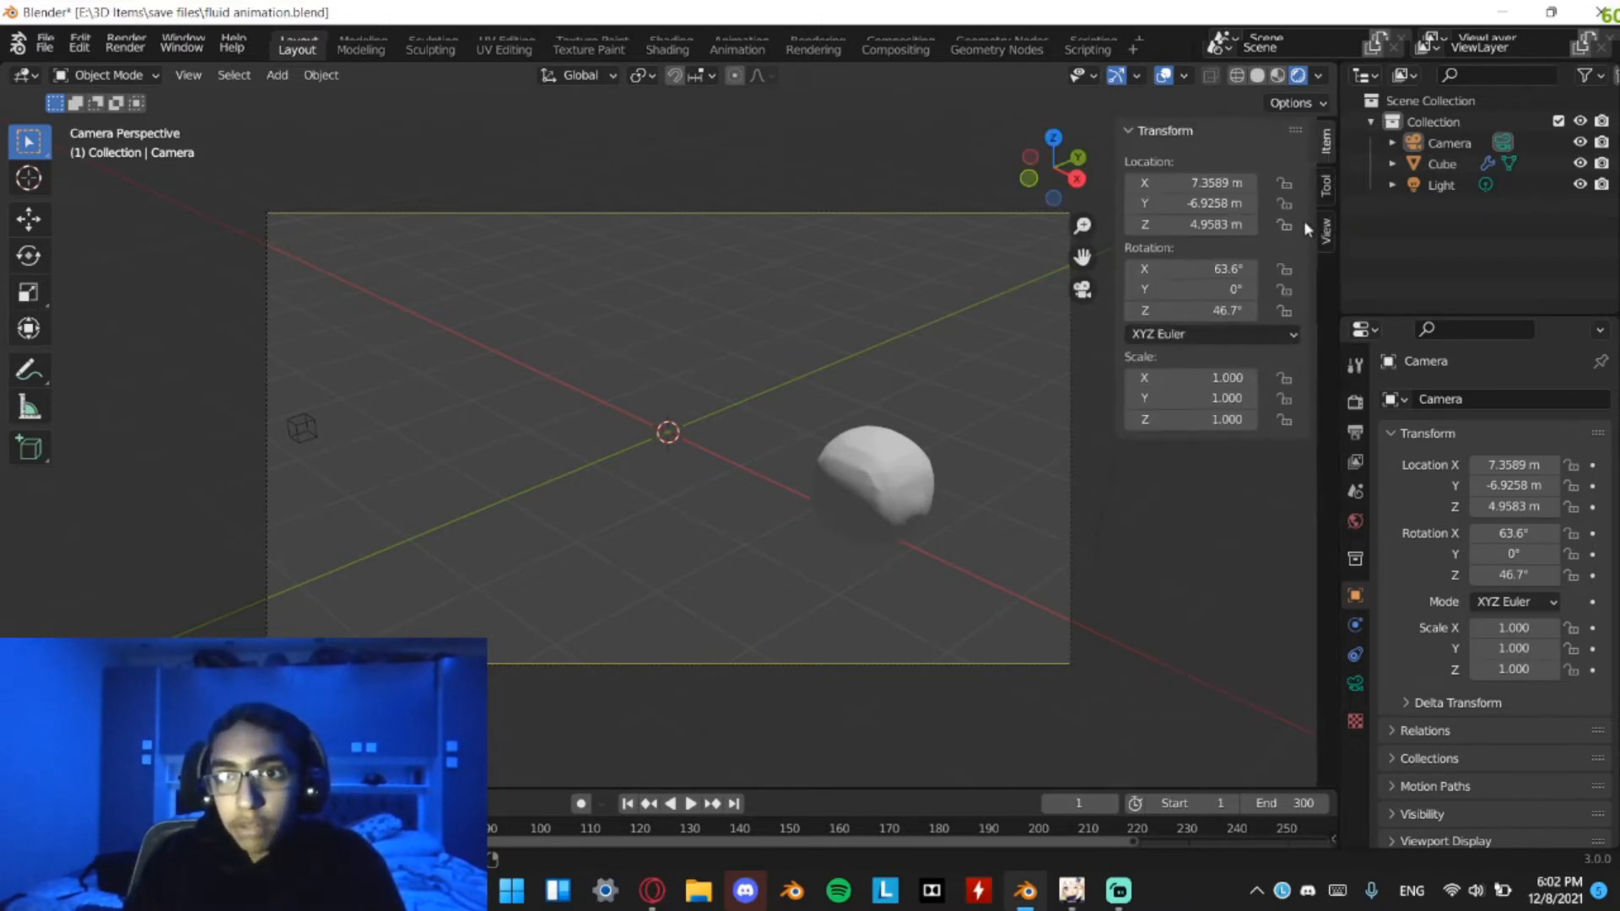
left_click(1325, 236)
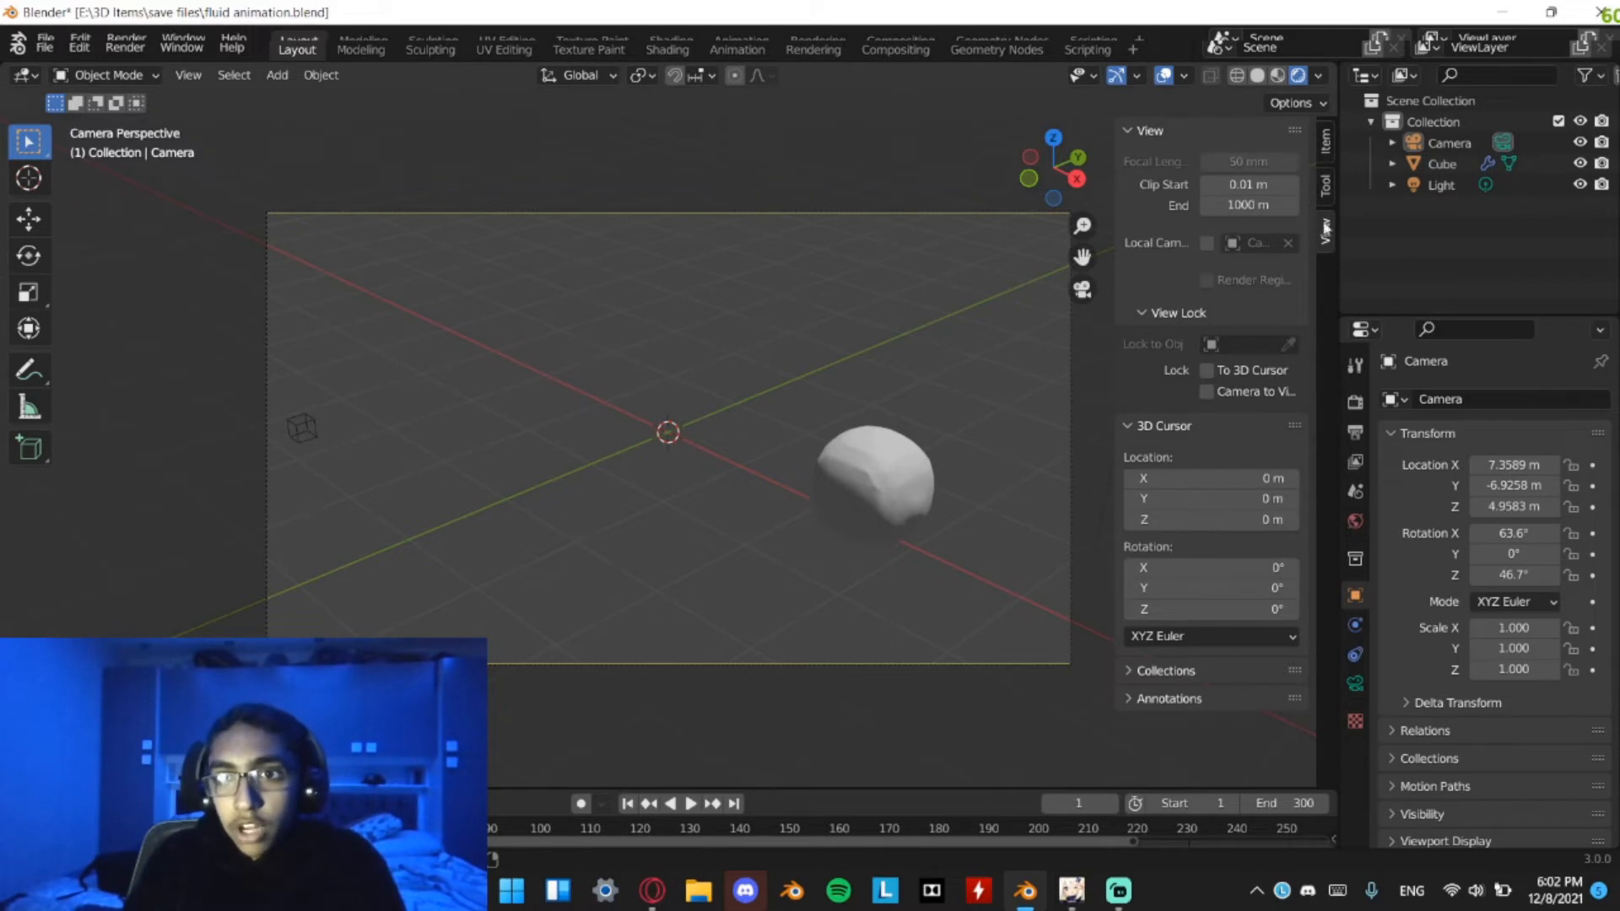
left_click(1207, 392)
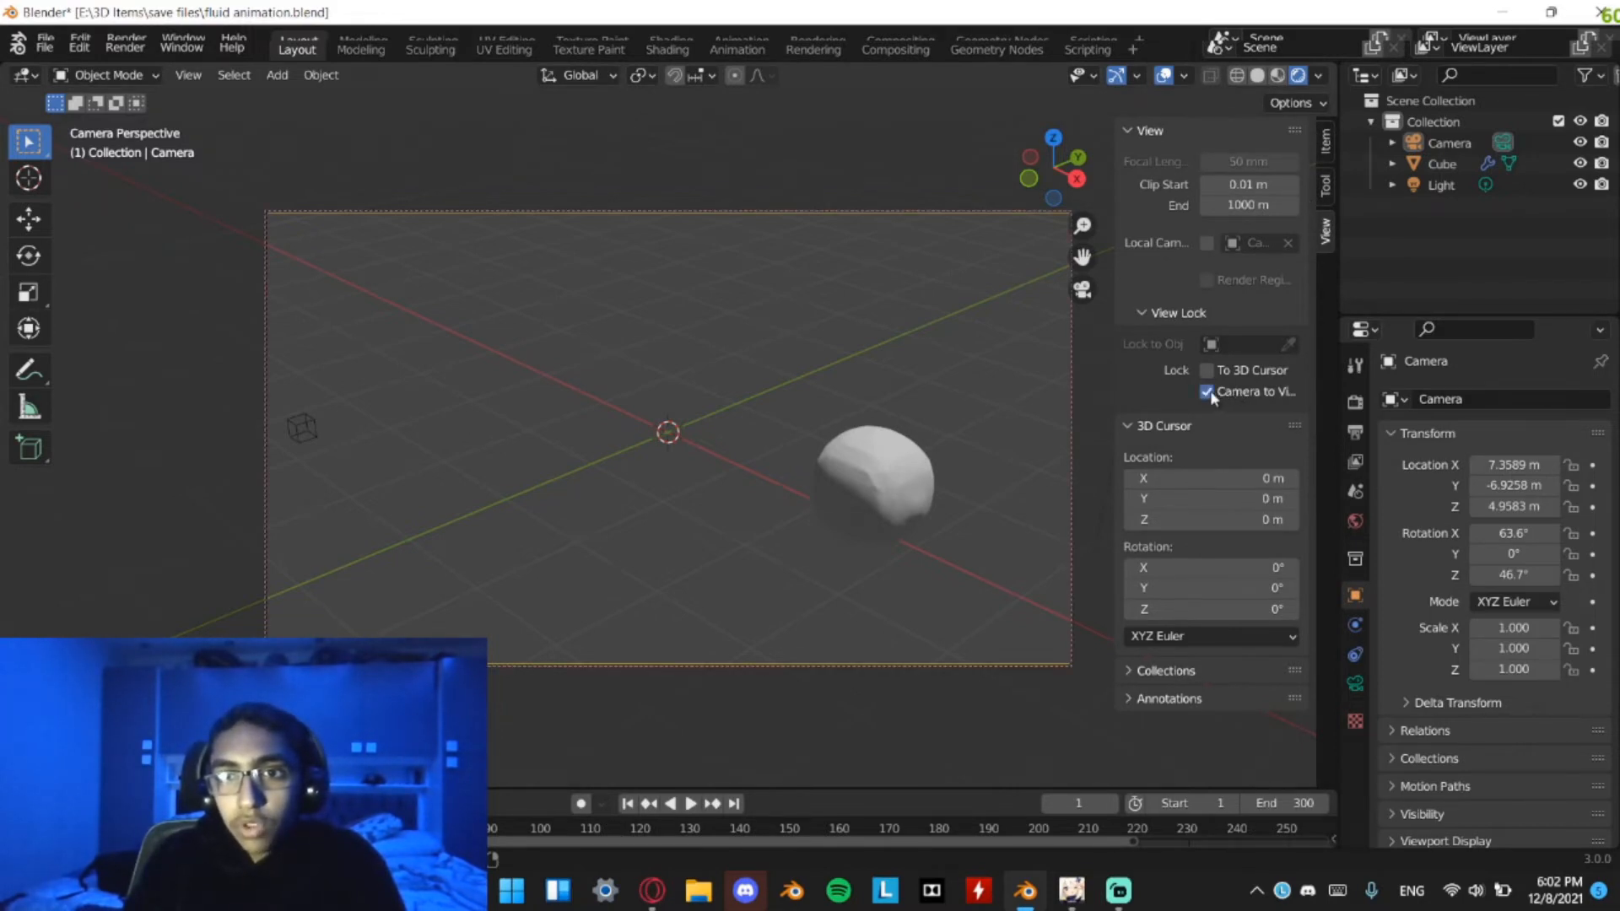
Frame the fluid domain through the locked camera in wireframe shading, placing the camera at about X -0.28, Y 11.27, Z 4.23 m
key("n")
middle_click_drag(1065, 401, 794, 518)
left_click(1239, 76)
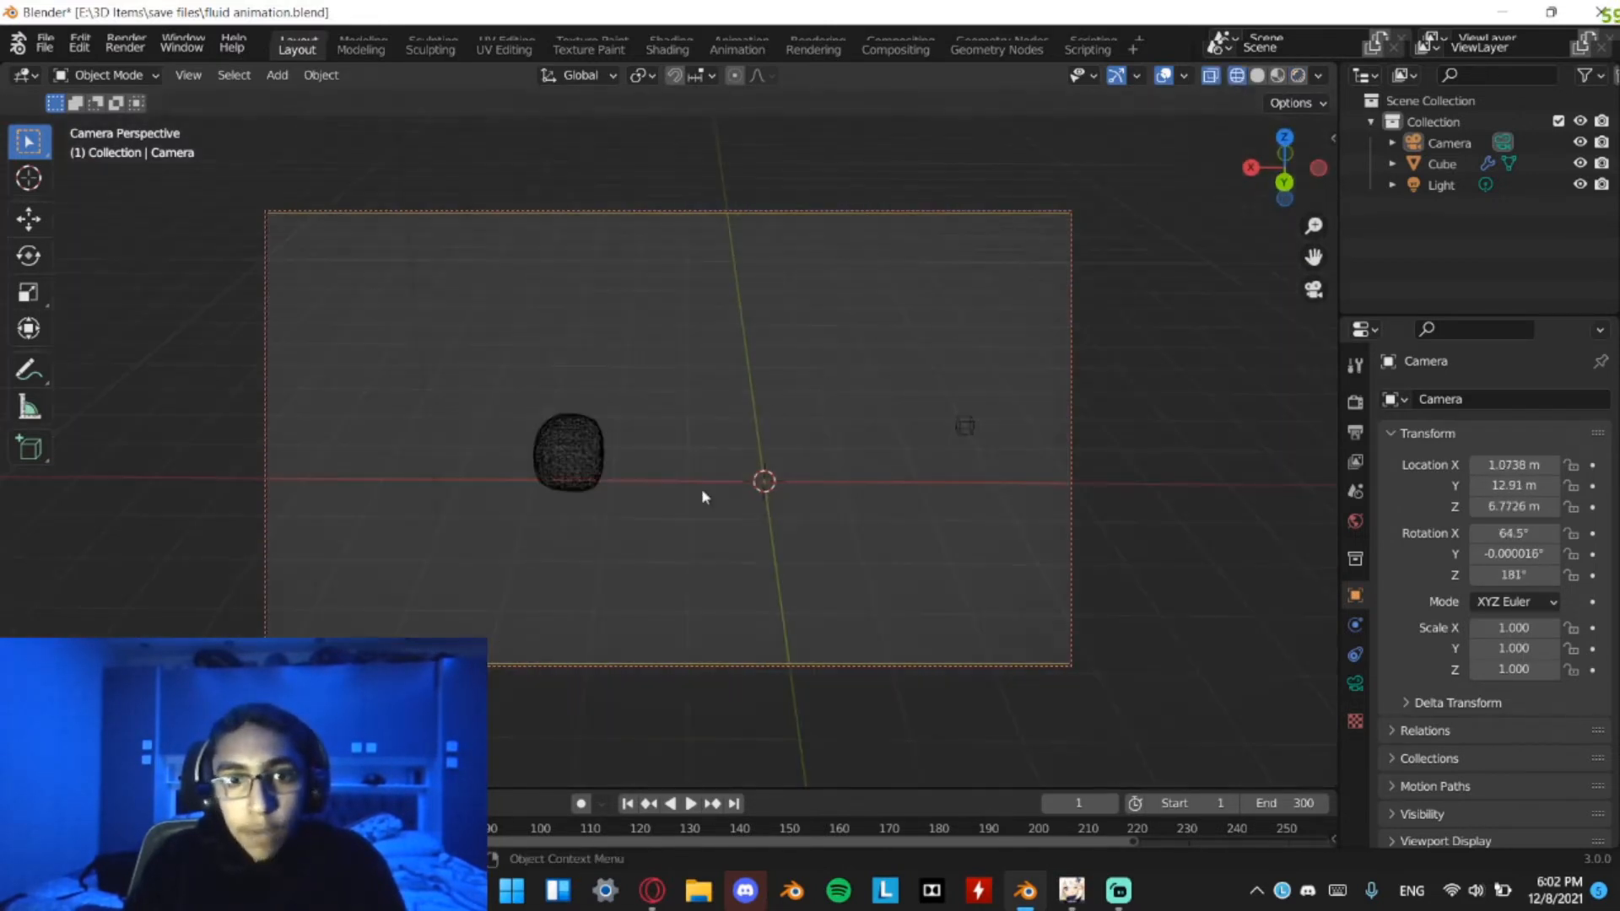
key("space")
key("space")
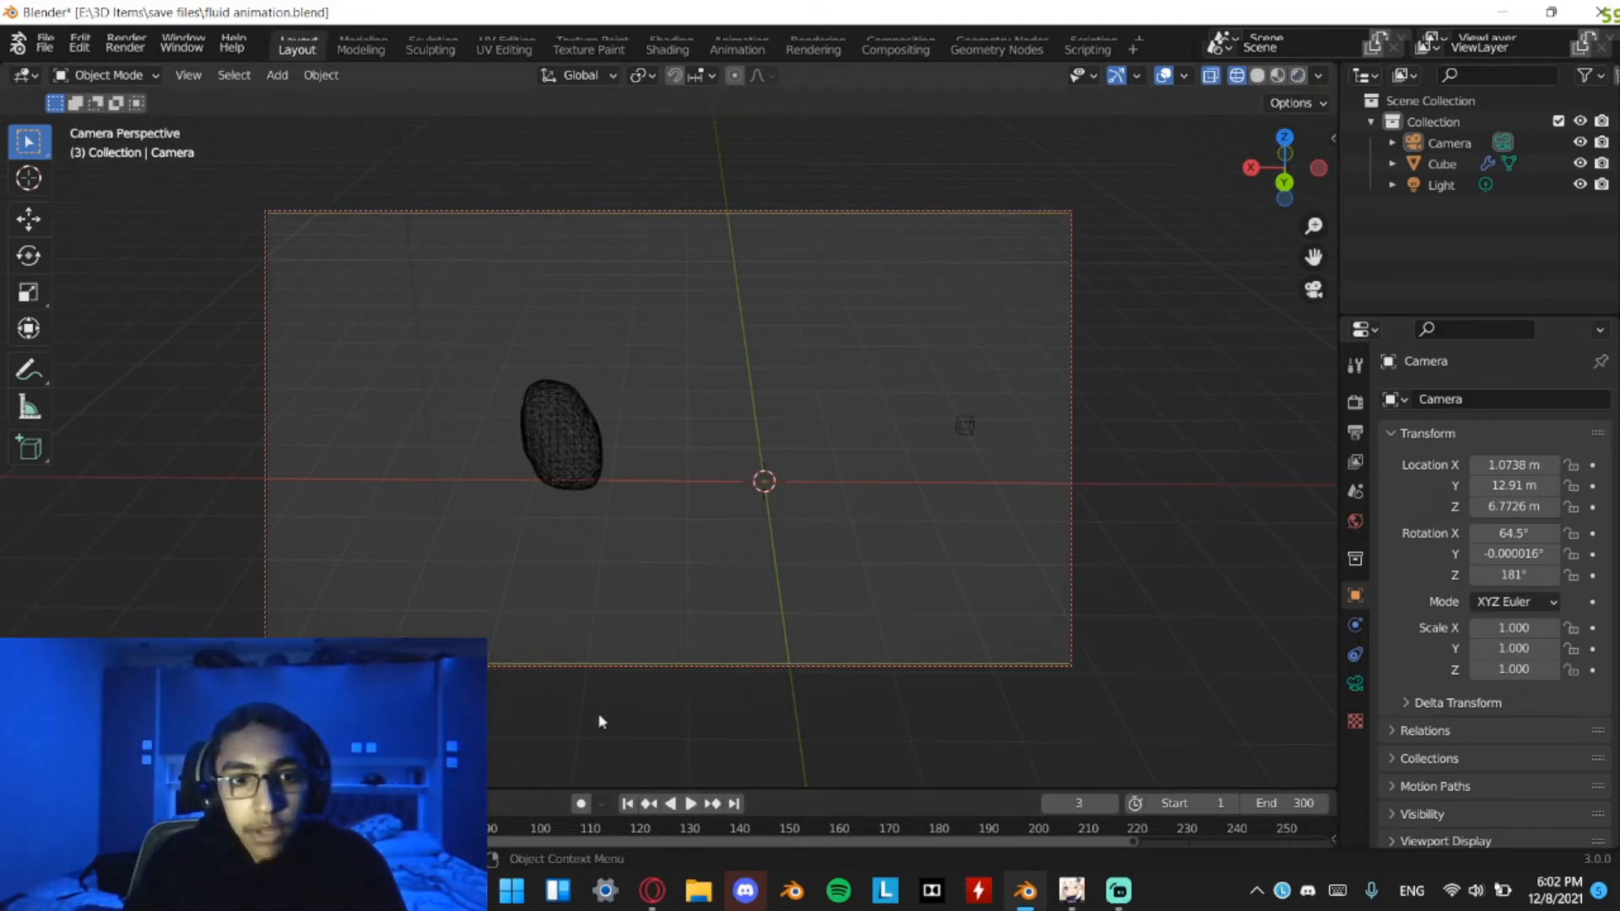
scroll(807, 391, "up", 4)
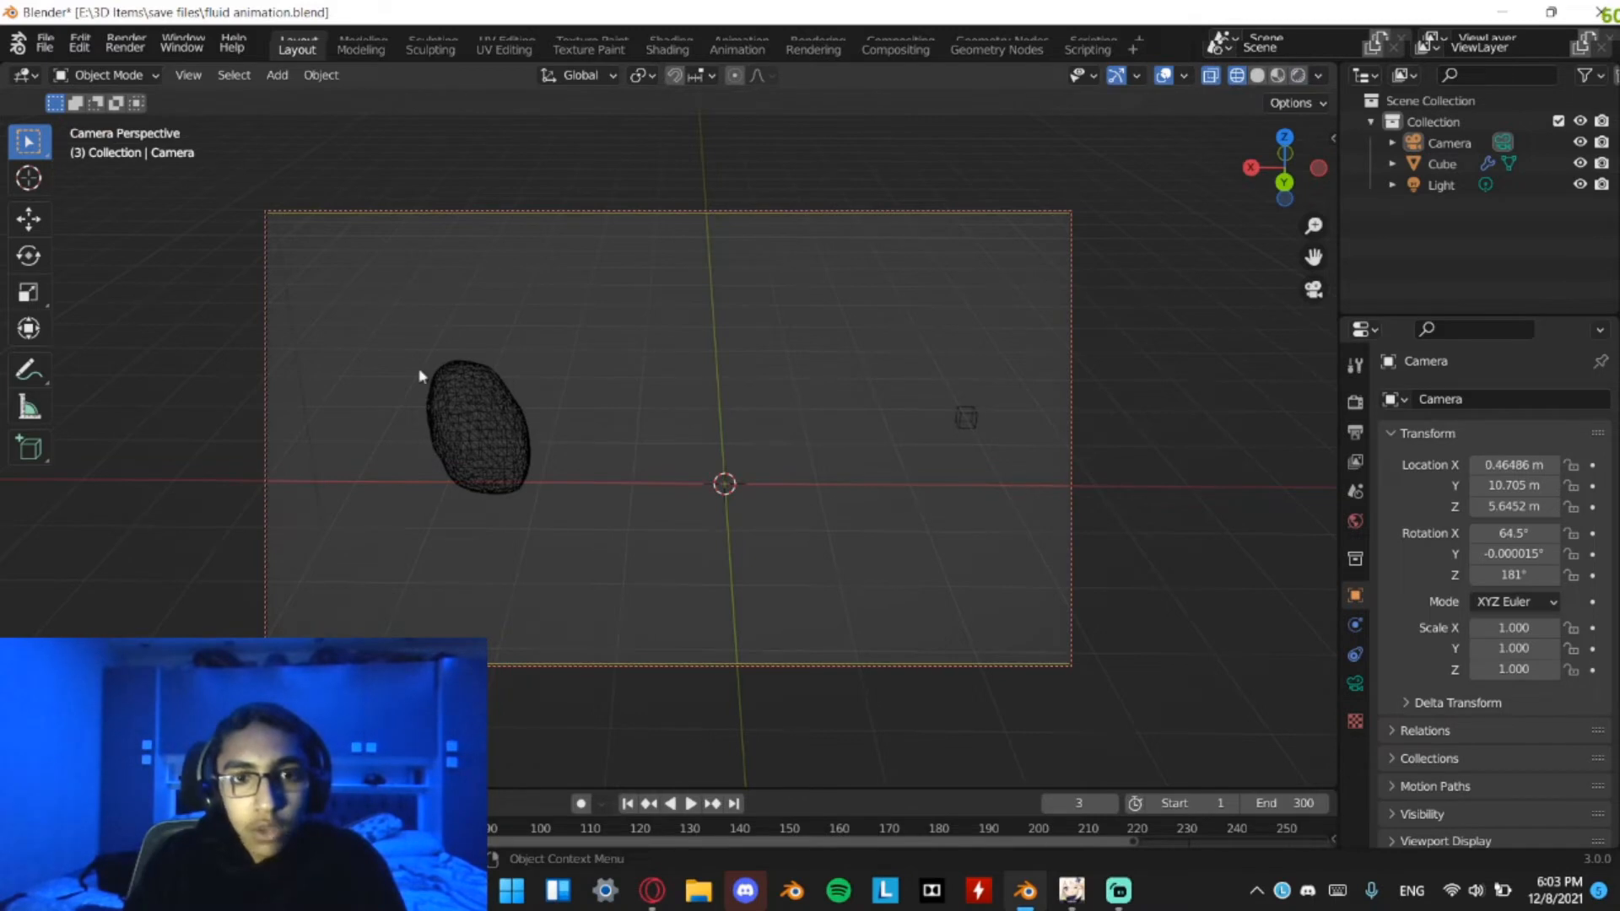
middle_click_drag(725, 462, 738, 410)
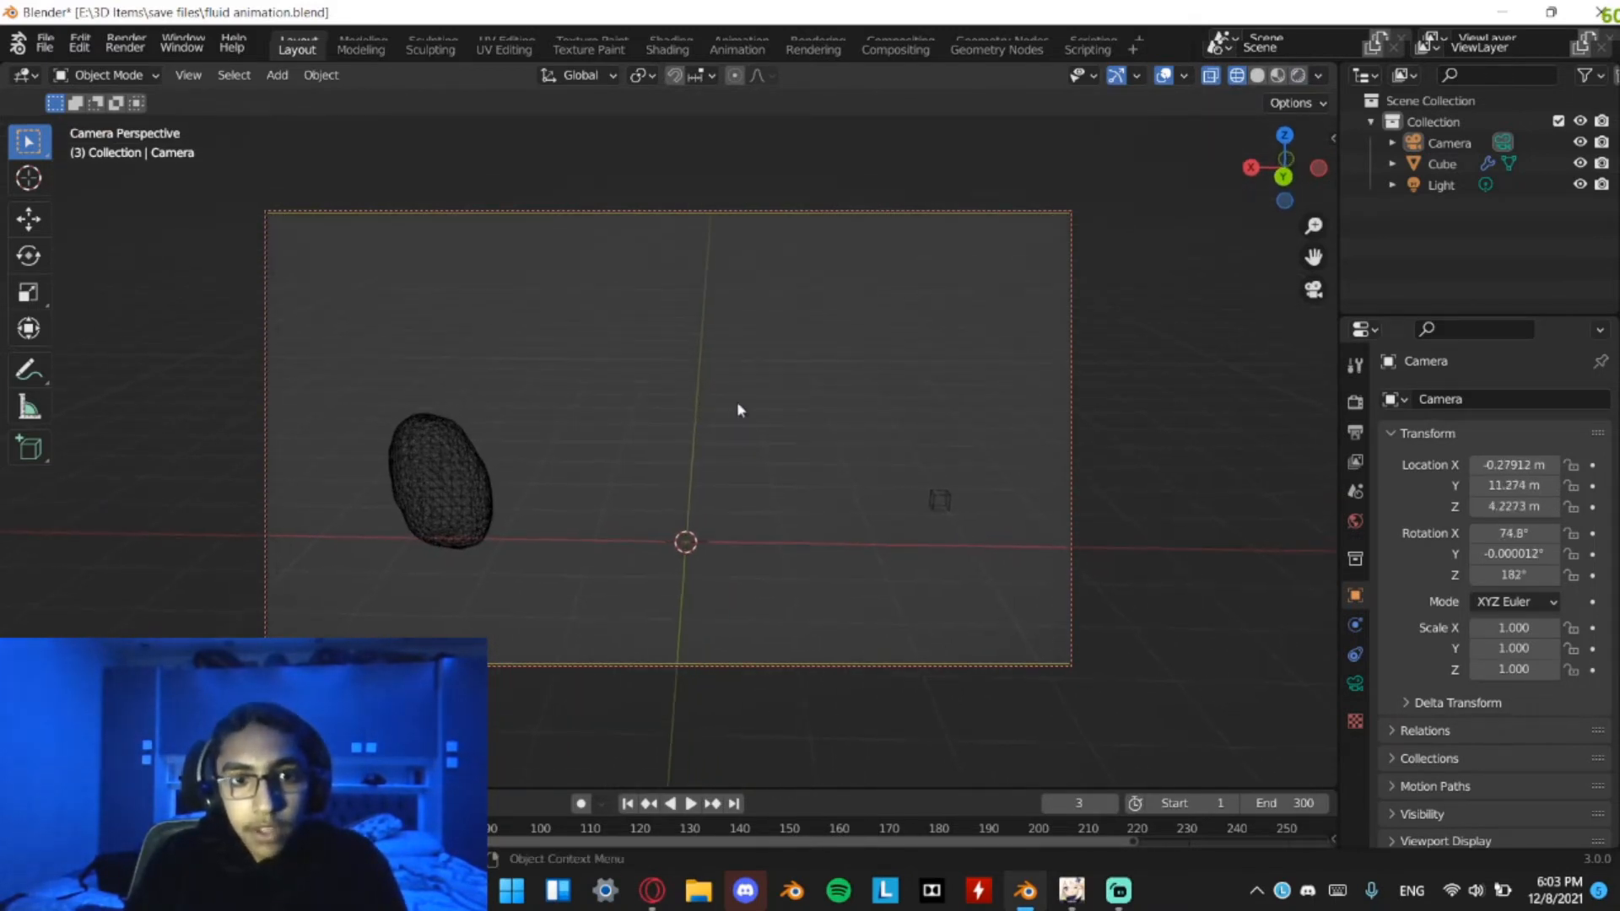
Switch the viewport to rendered shading, keep Eevee as the render engine and set the render samples to 32
left_click(1298, 75)
left_click(1356, 404)
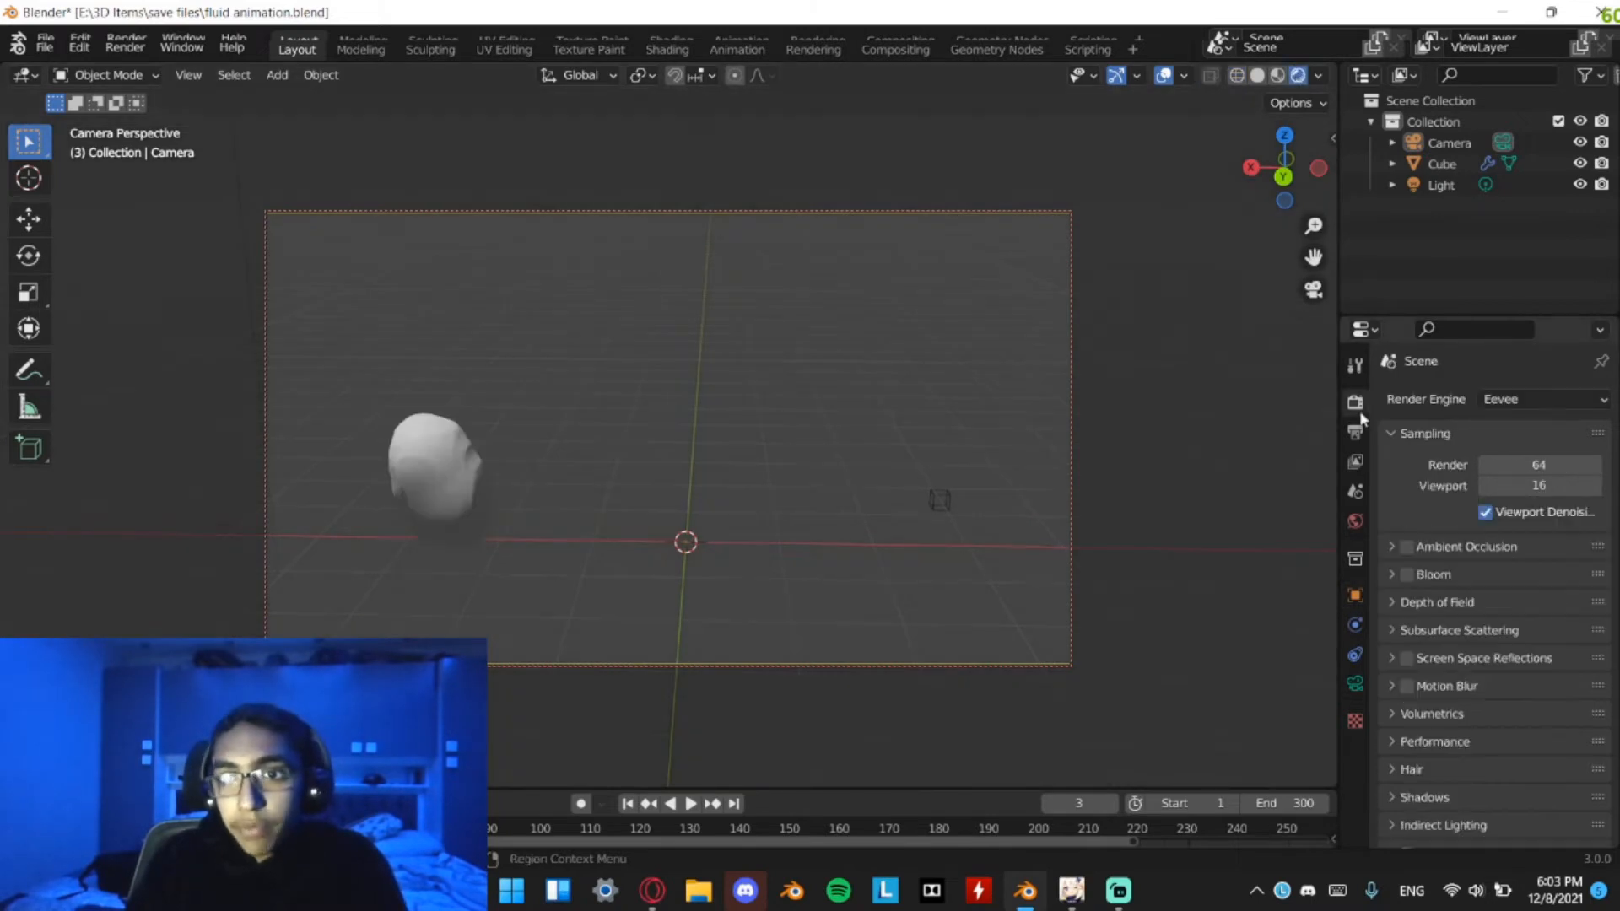
left_click(1492, 403)
left_click(1517, 429)
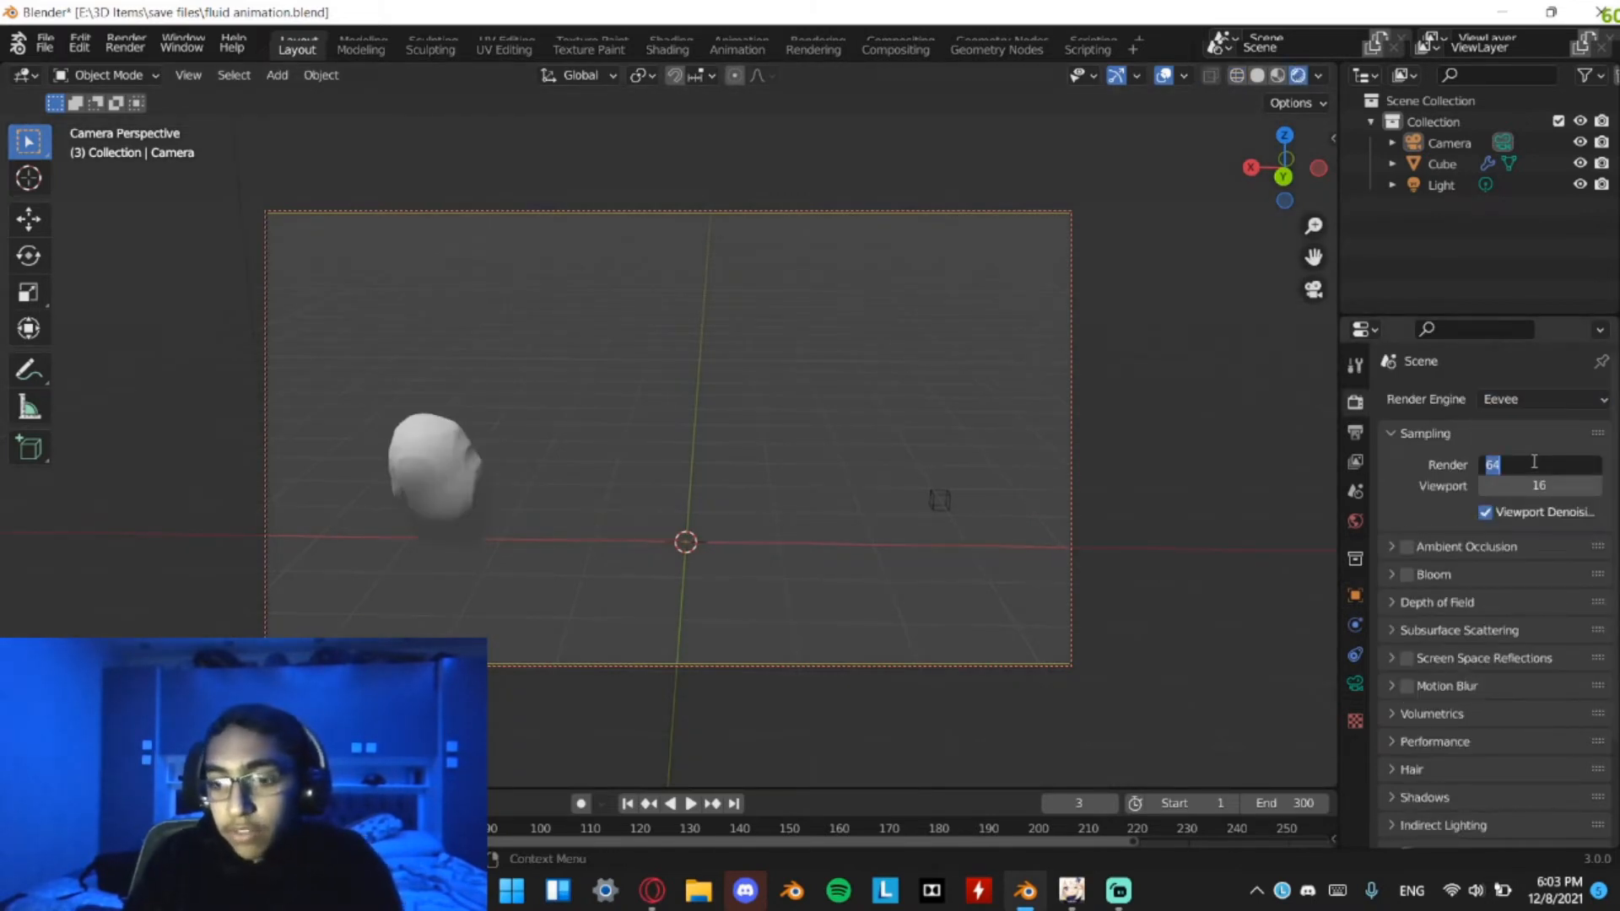
type("32")
key("Return")
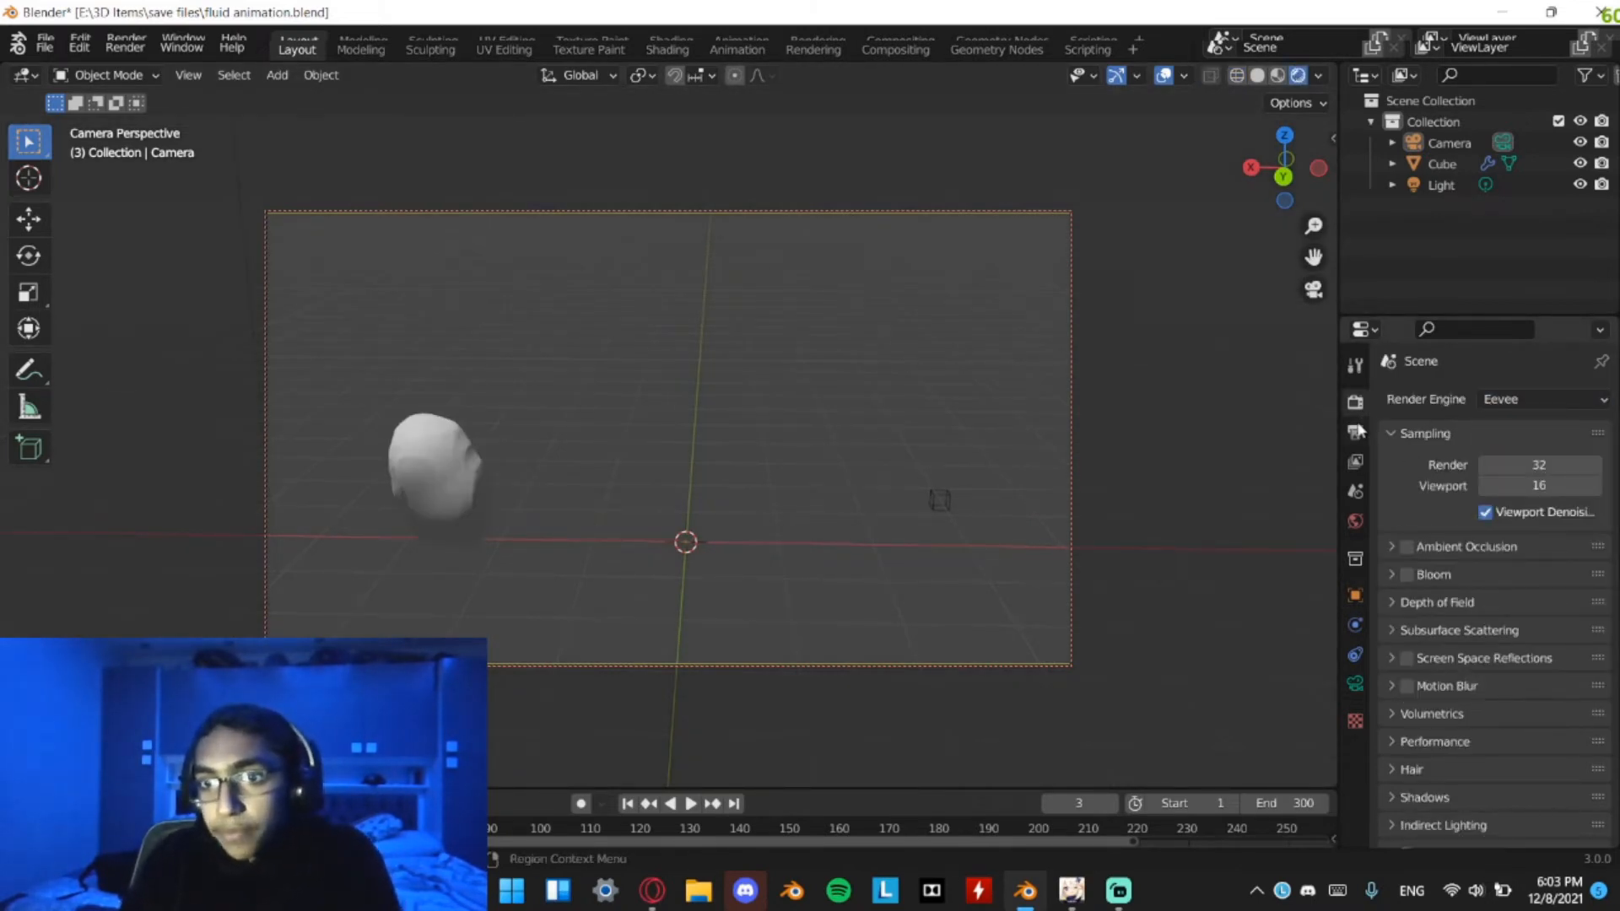
Set the output resolution scale to 85% and save the file
left_click(1356, 432)
scroll(1541, 621, "down", 5)
scroll(1576, 591, "up", 3)
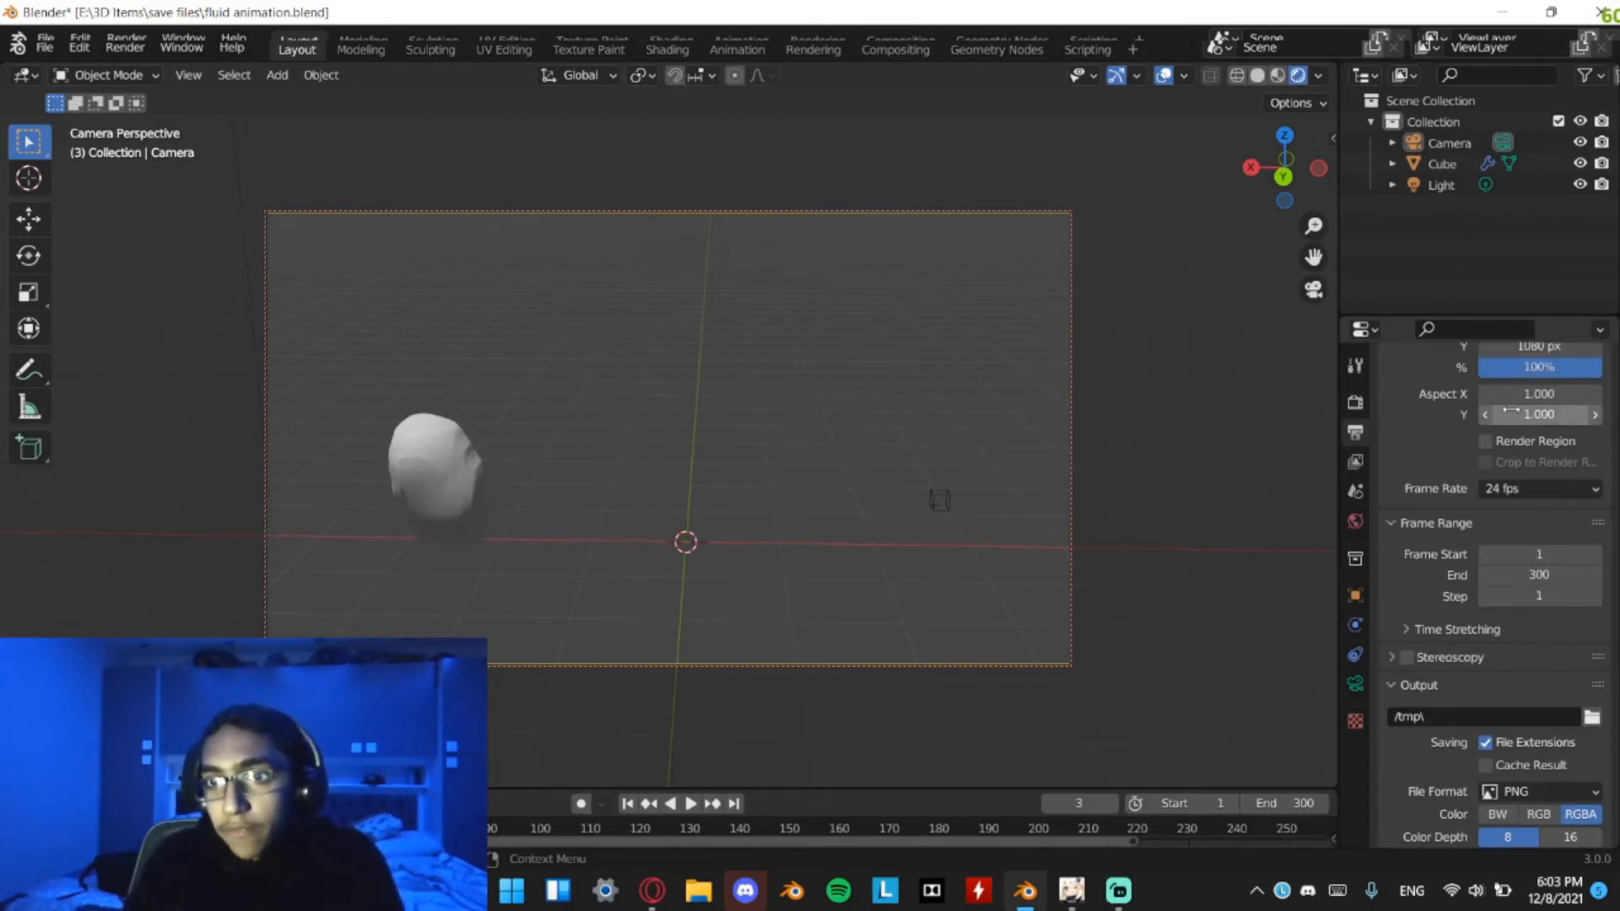
left_click(1542, 367)
type("90")
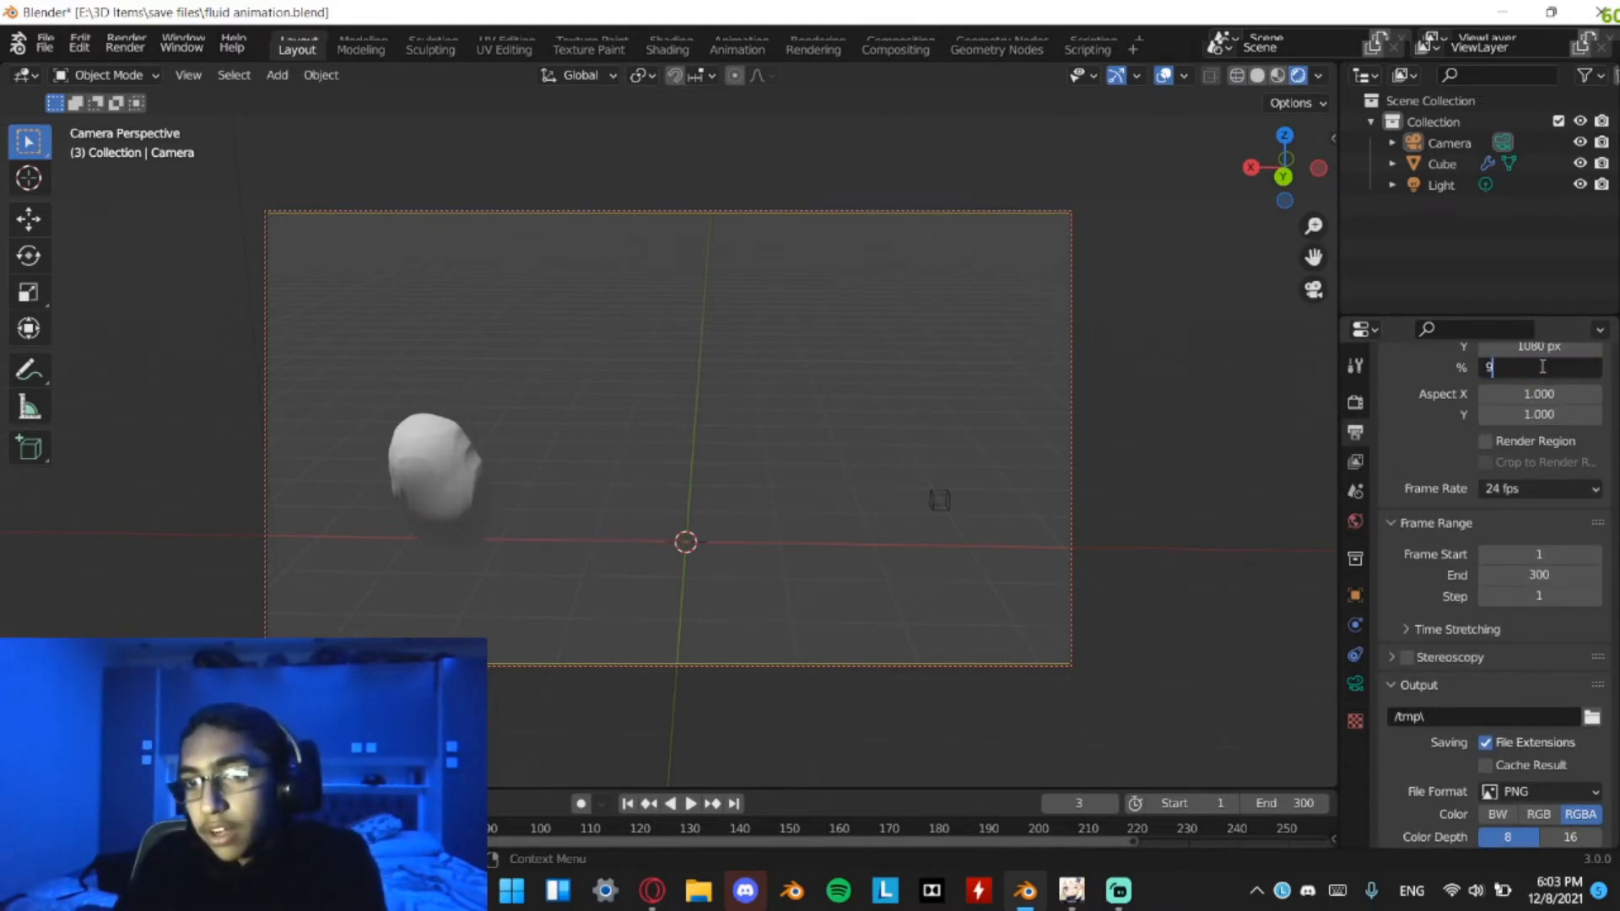
key("Return")
left_click(1543, 368)
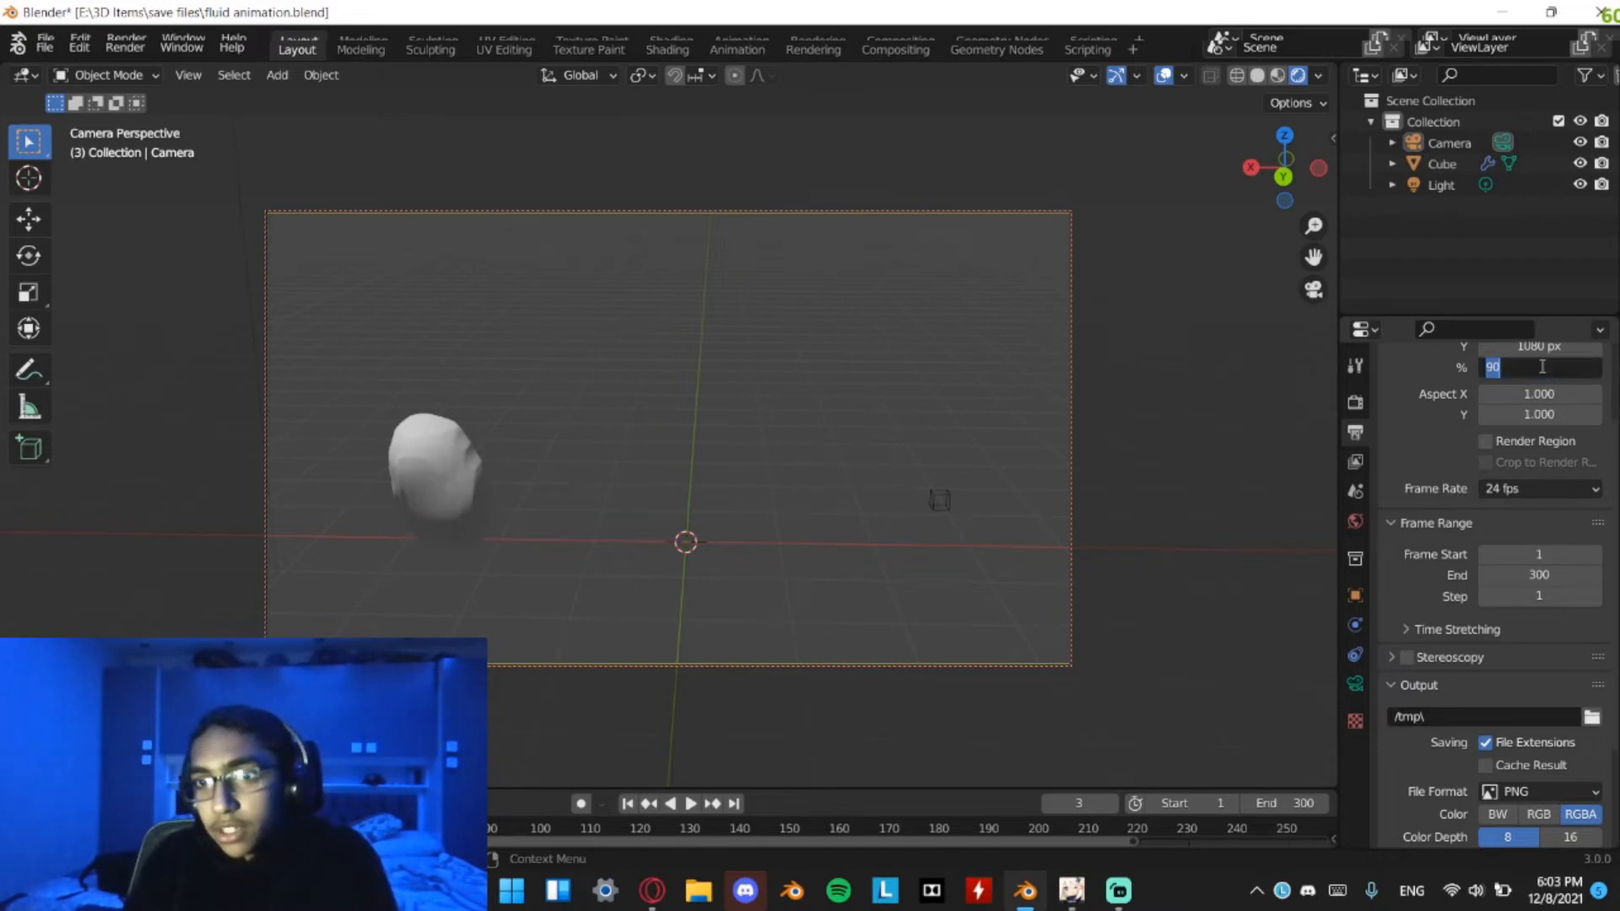
type("85")
key("Return")
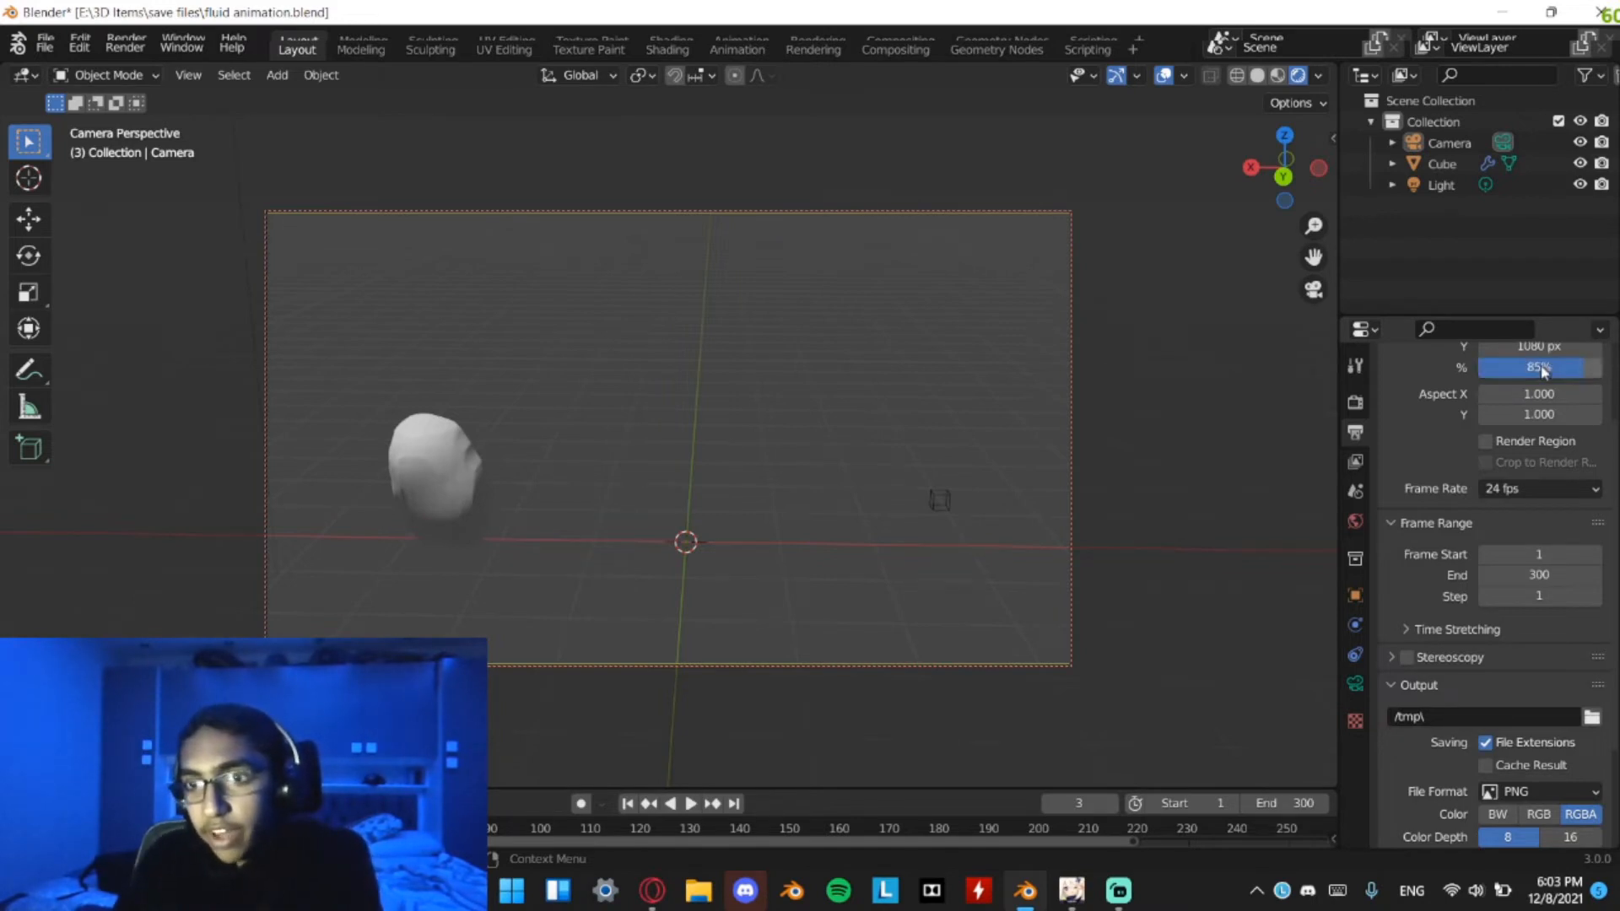
key("ctrl+s")
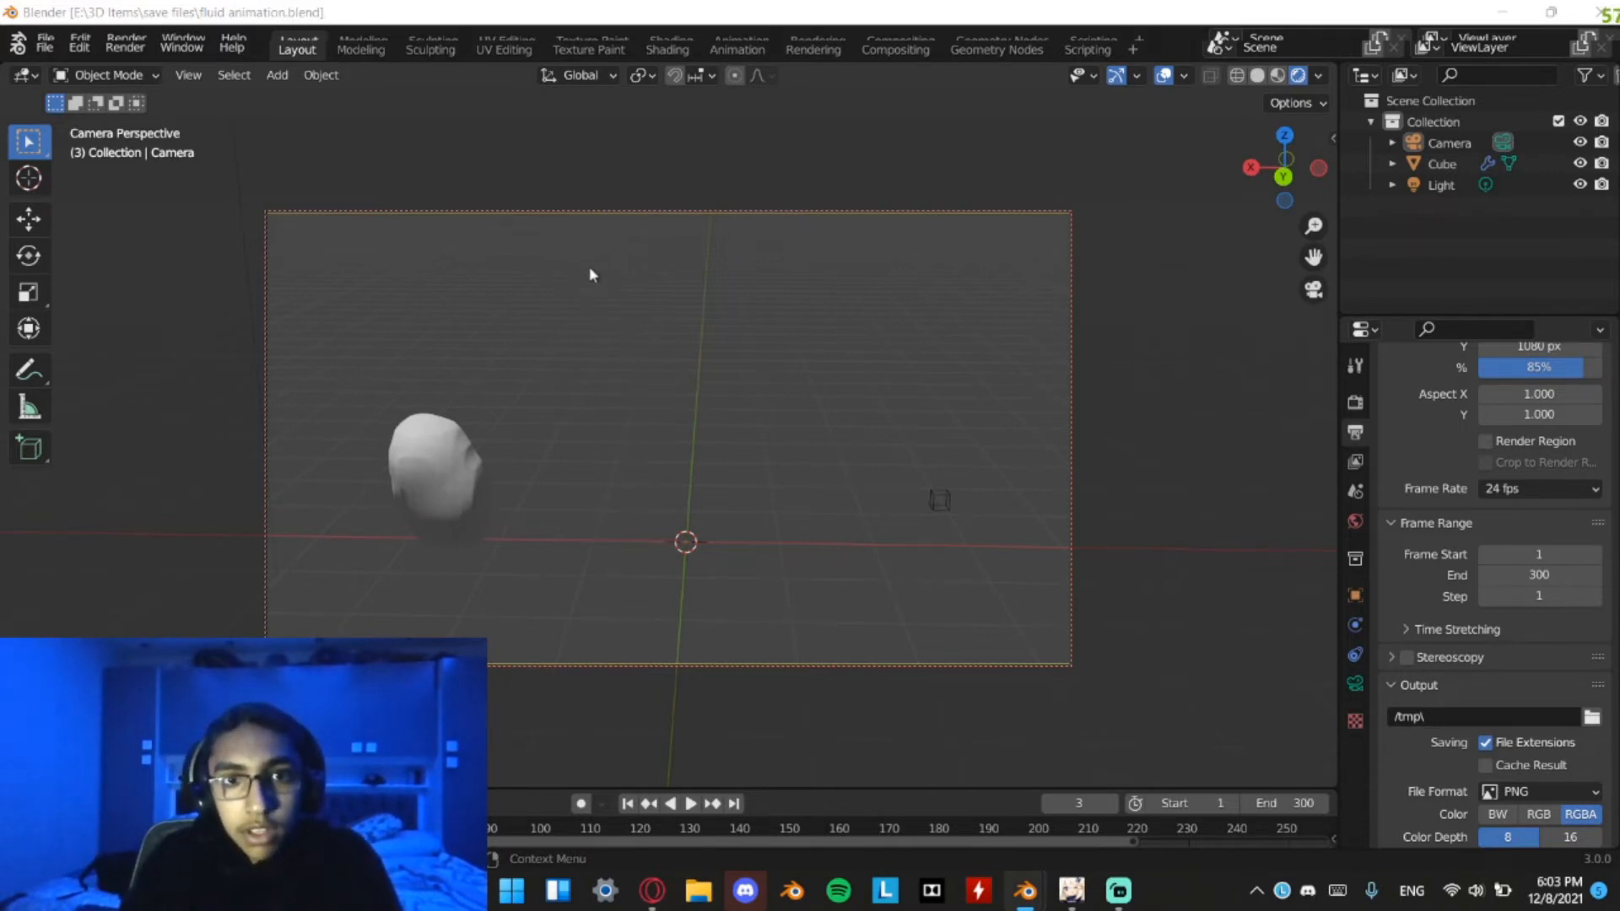
Set the render output path to the frames folder on the desktop
left_click(1161, 745)
scroll(1504, 756, "down", 3)
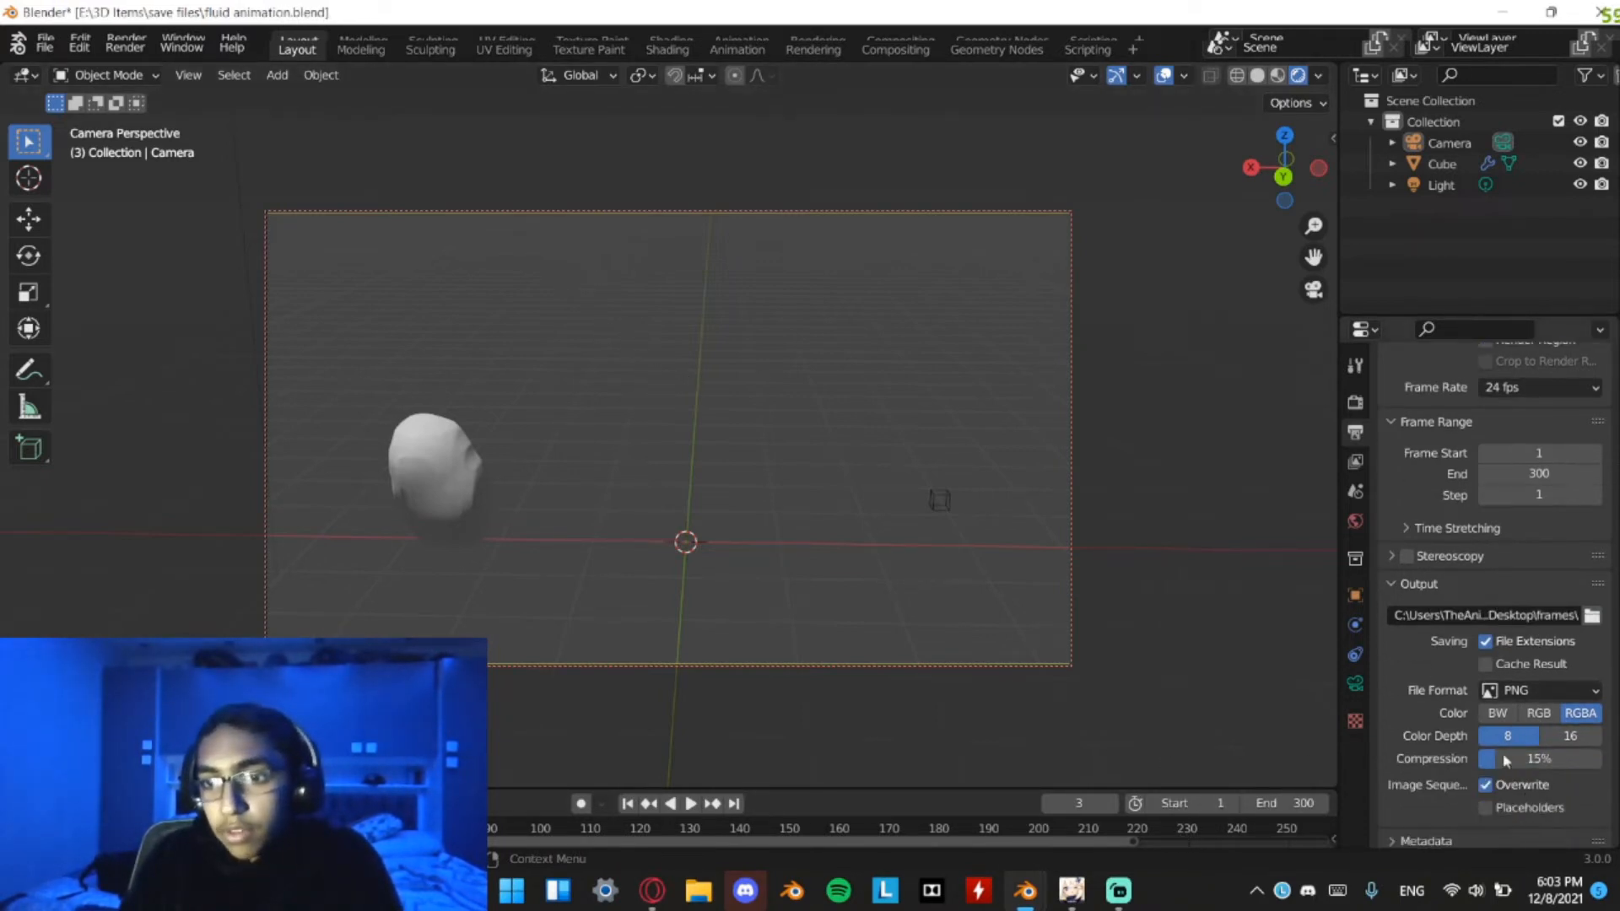
left_click(182, 42)
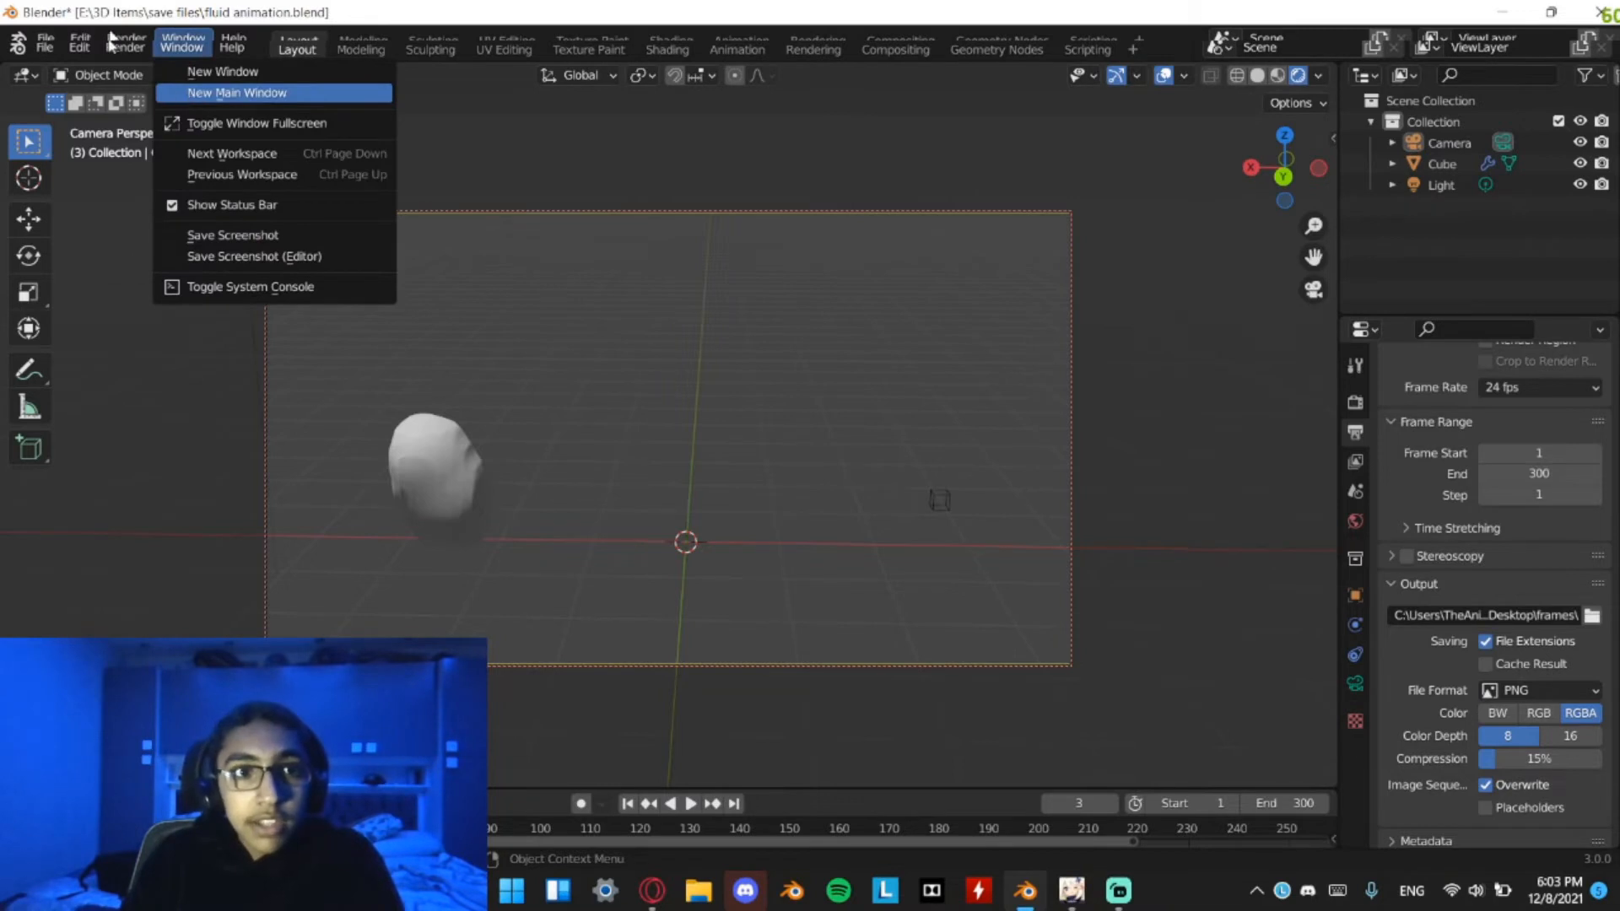
Give the fluid mesh's material a saturated blue base color, deselect the mesh and save the file
left_click(416, 499)
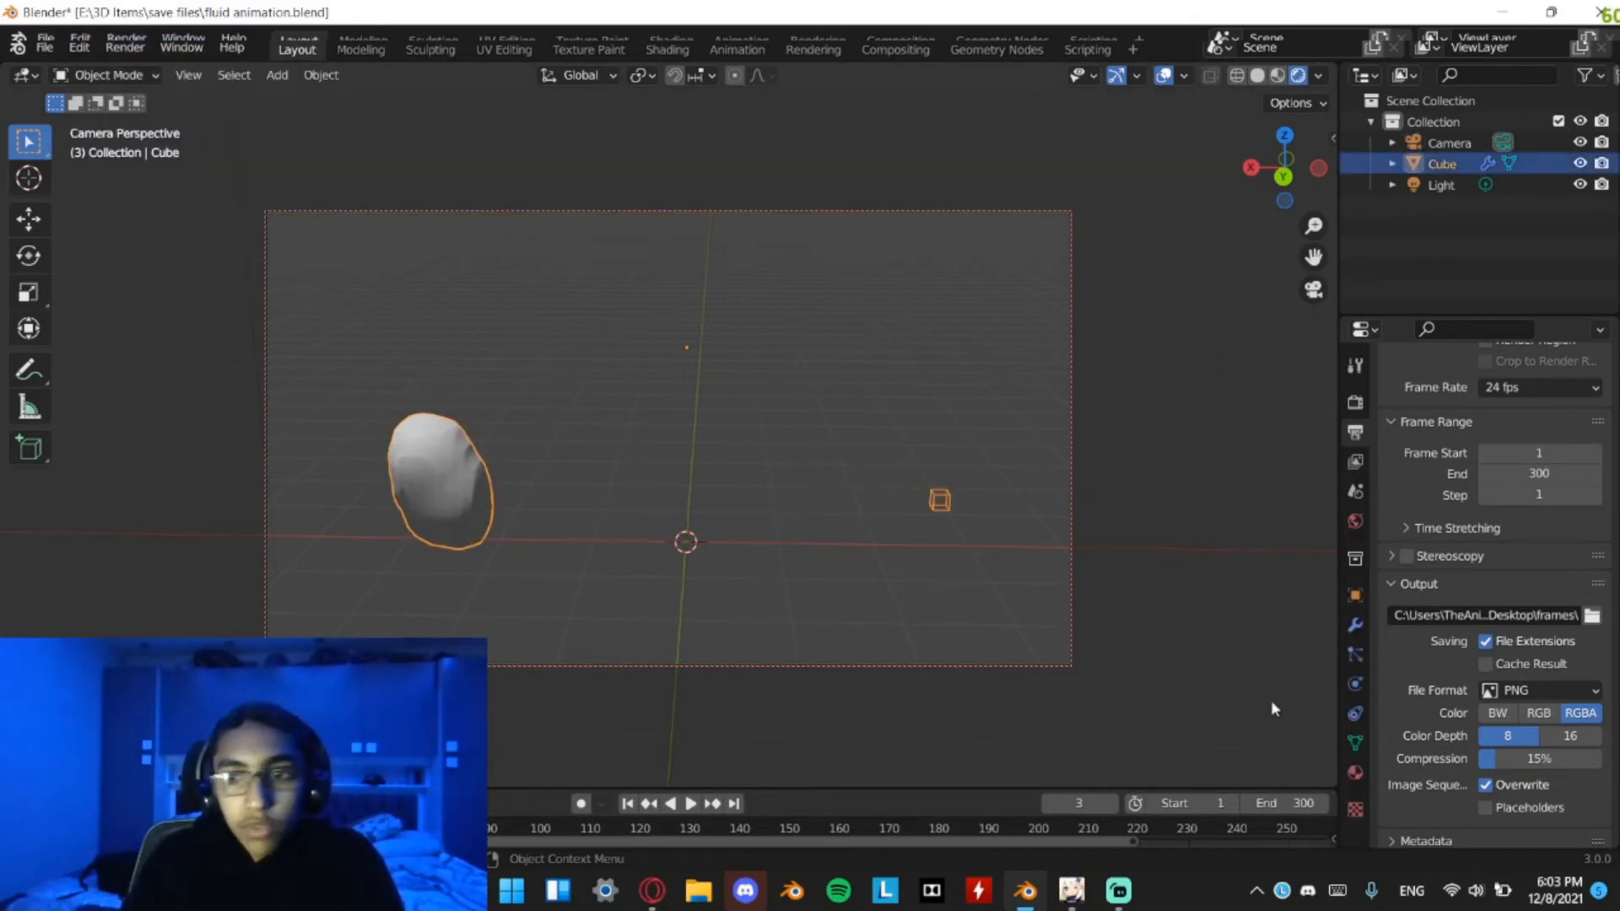
left_click(1355, 772)
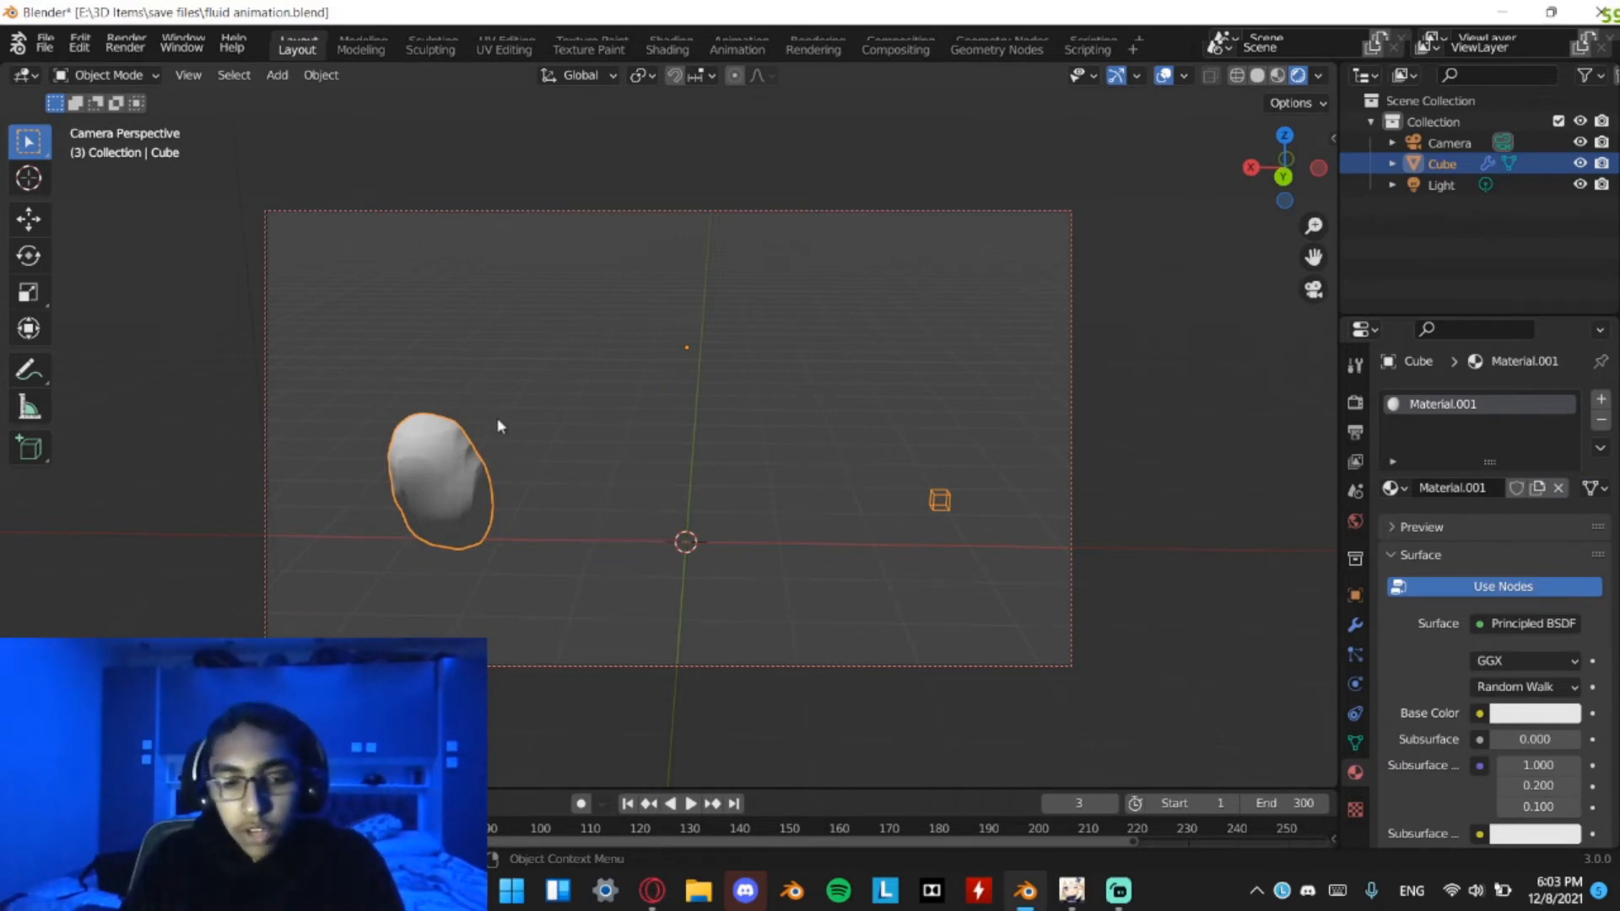
left_click(1535, 716)
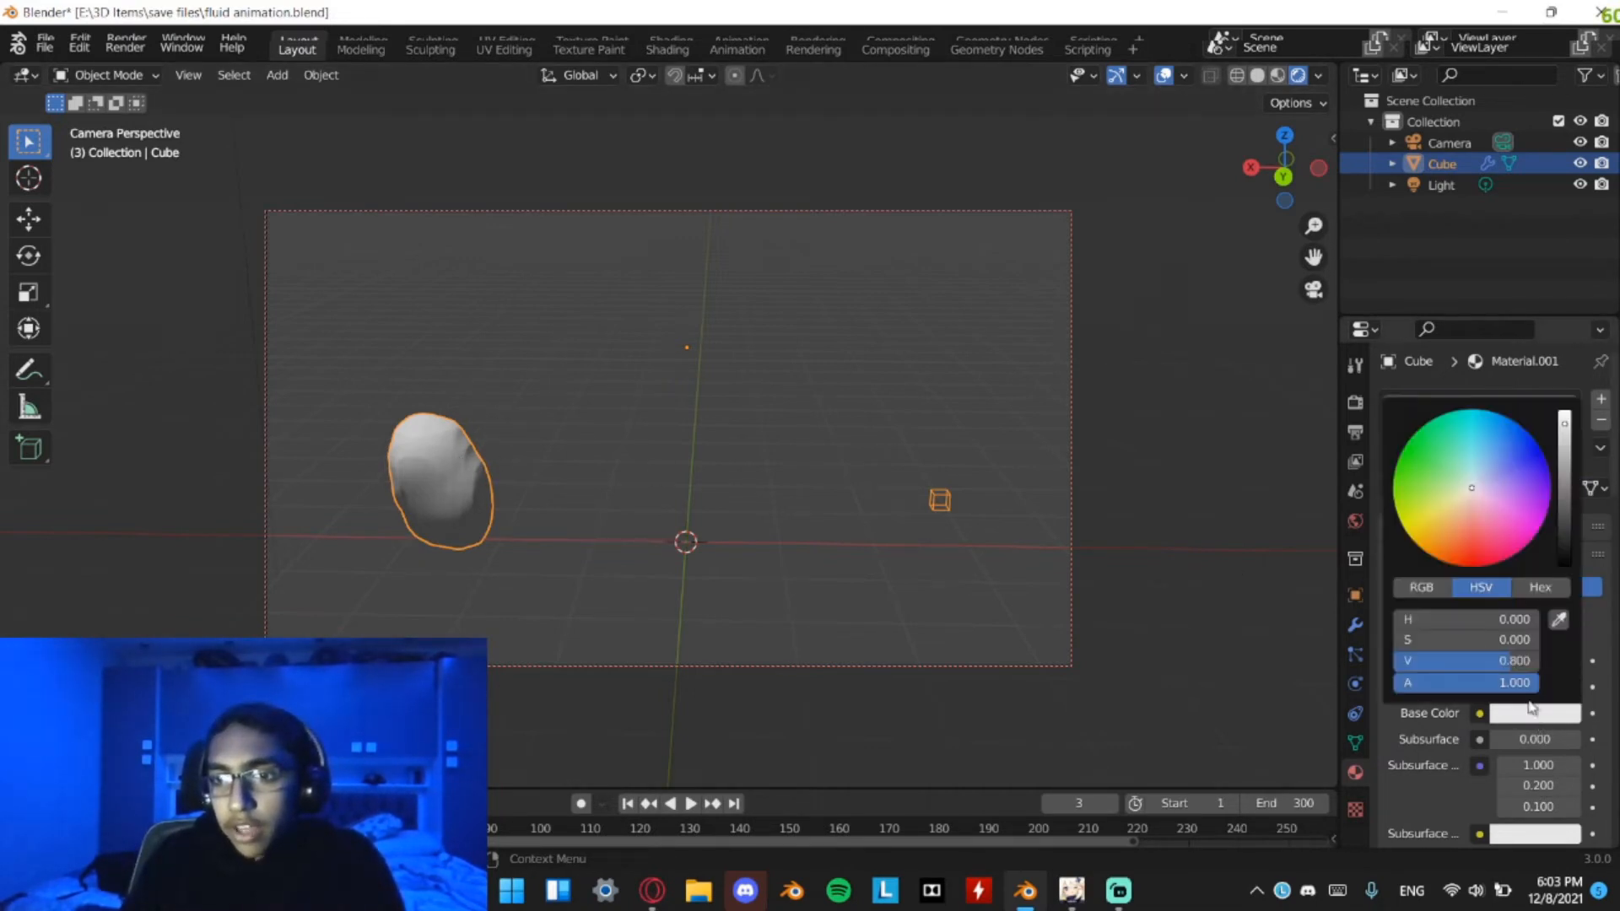
left_click_drag(1471, 491, 1542, 457)
left_click(1283, 510)
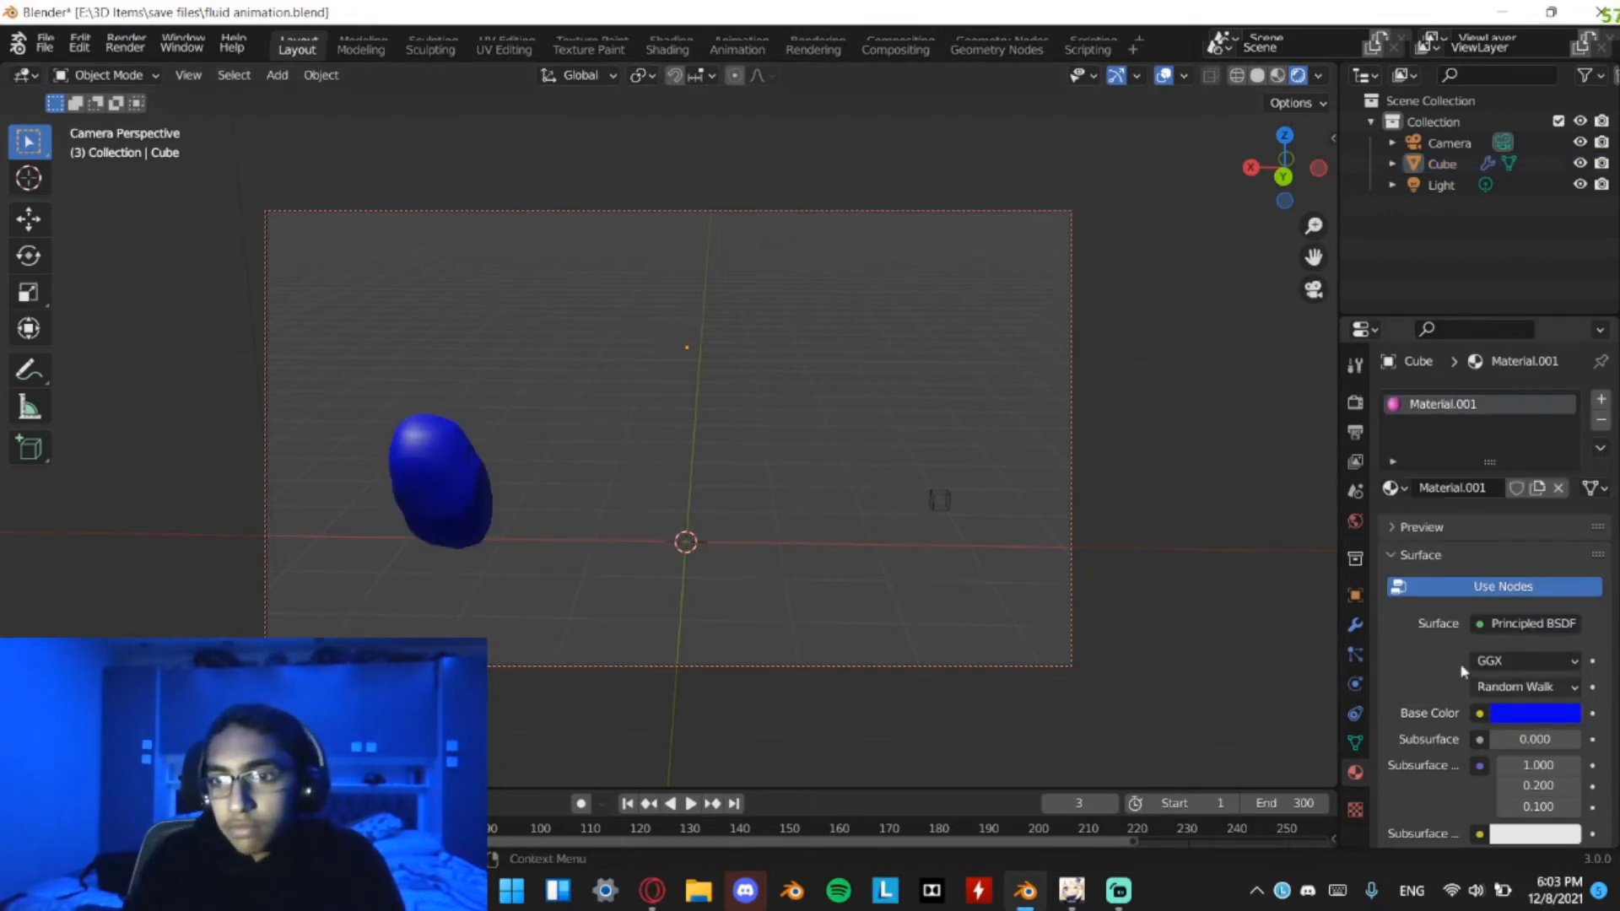
key("ctrl+s")
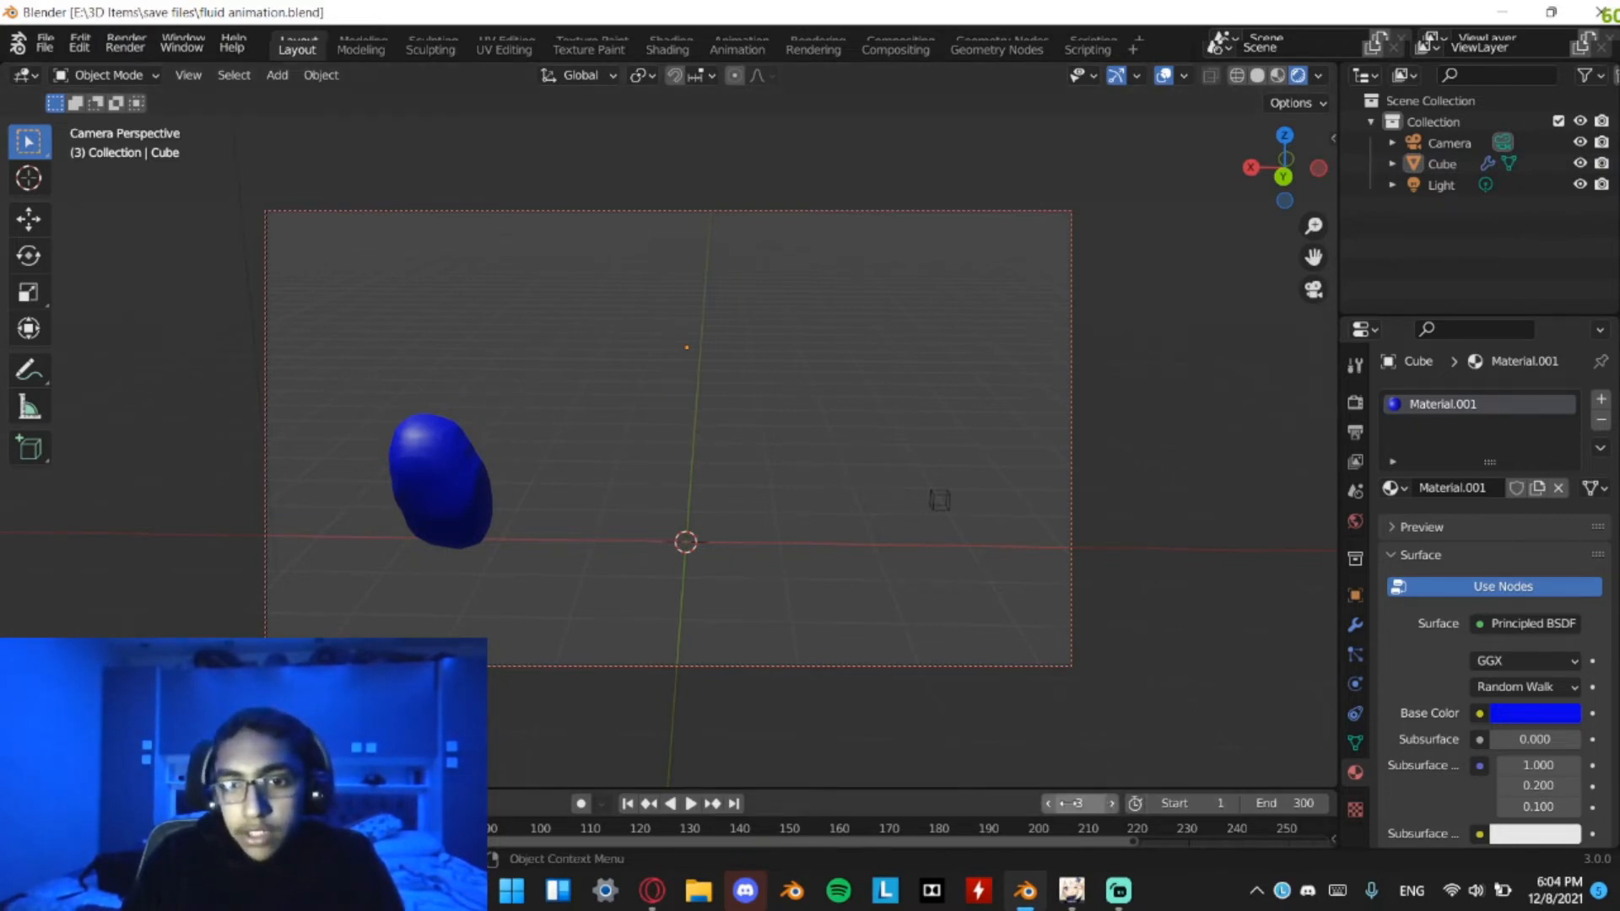
Go to frame 163 of the animation and save the file
left_click(1088, 802)
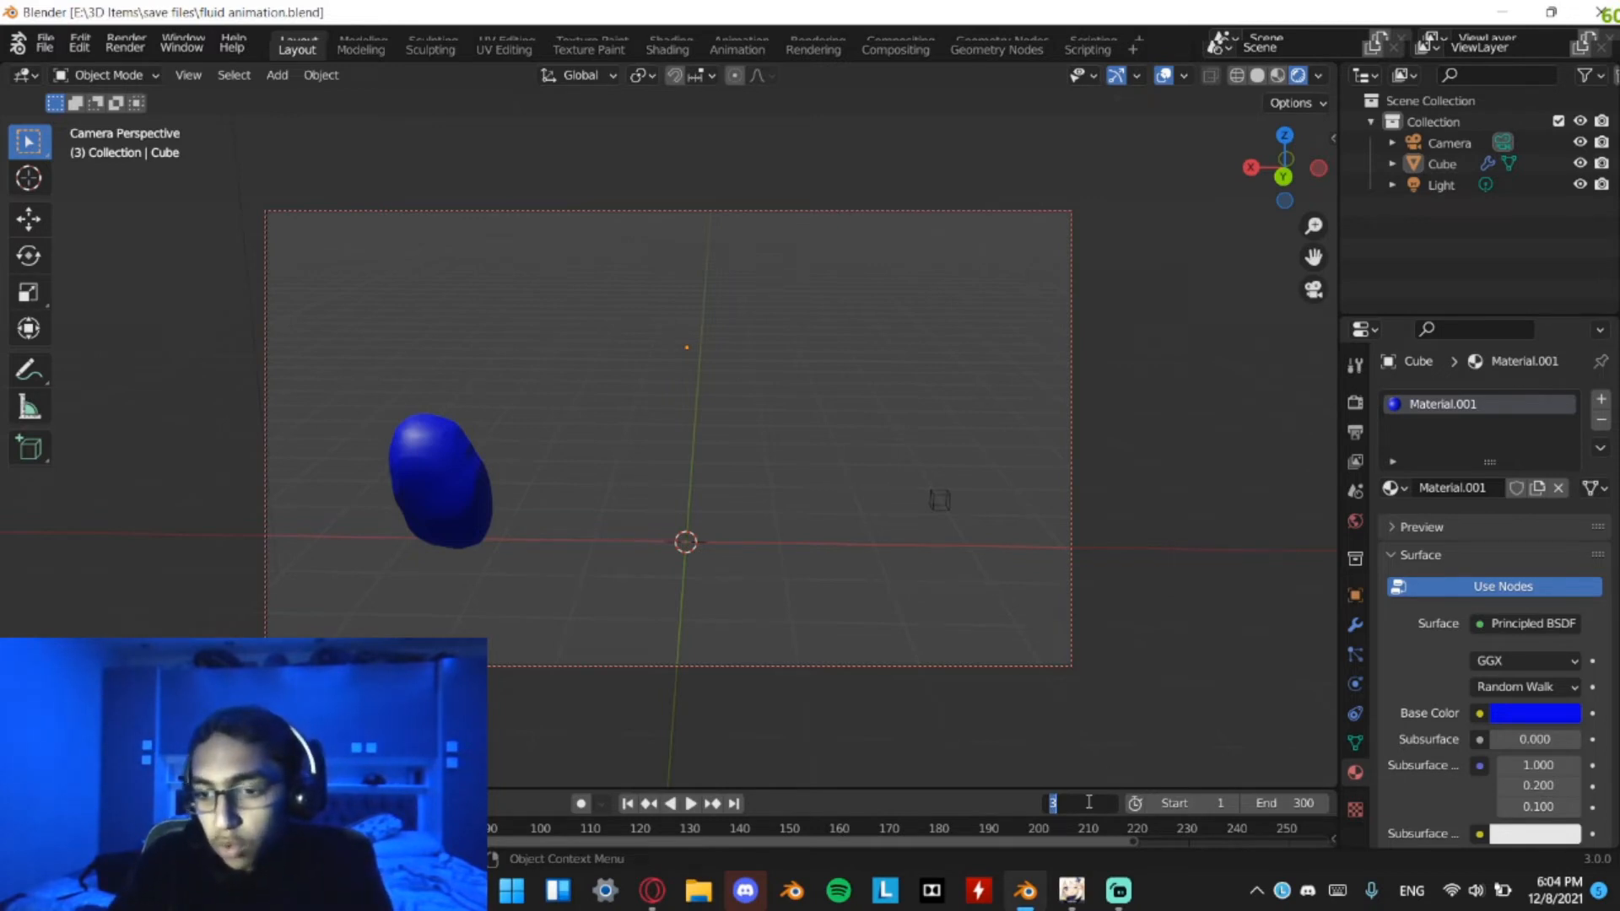
key("Return")
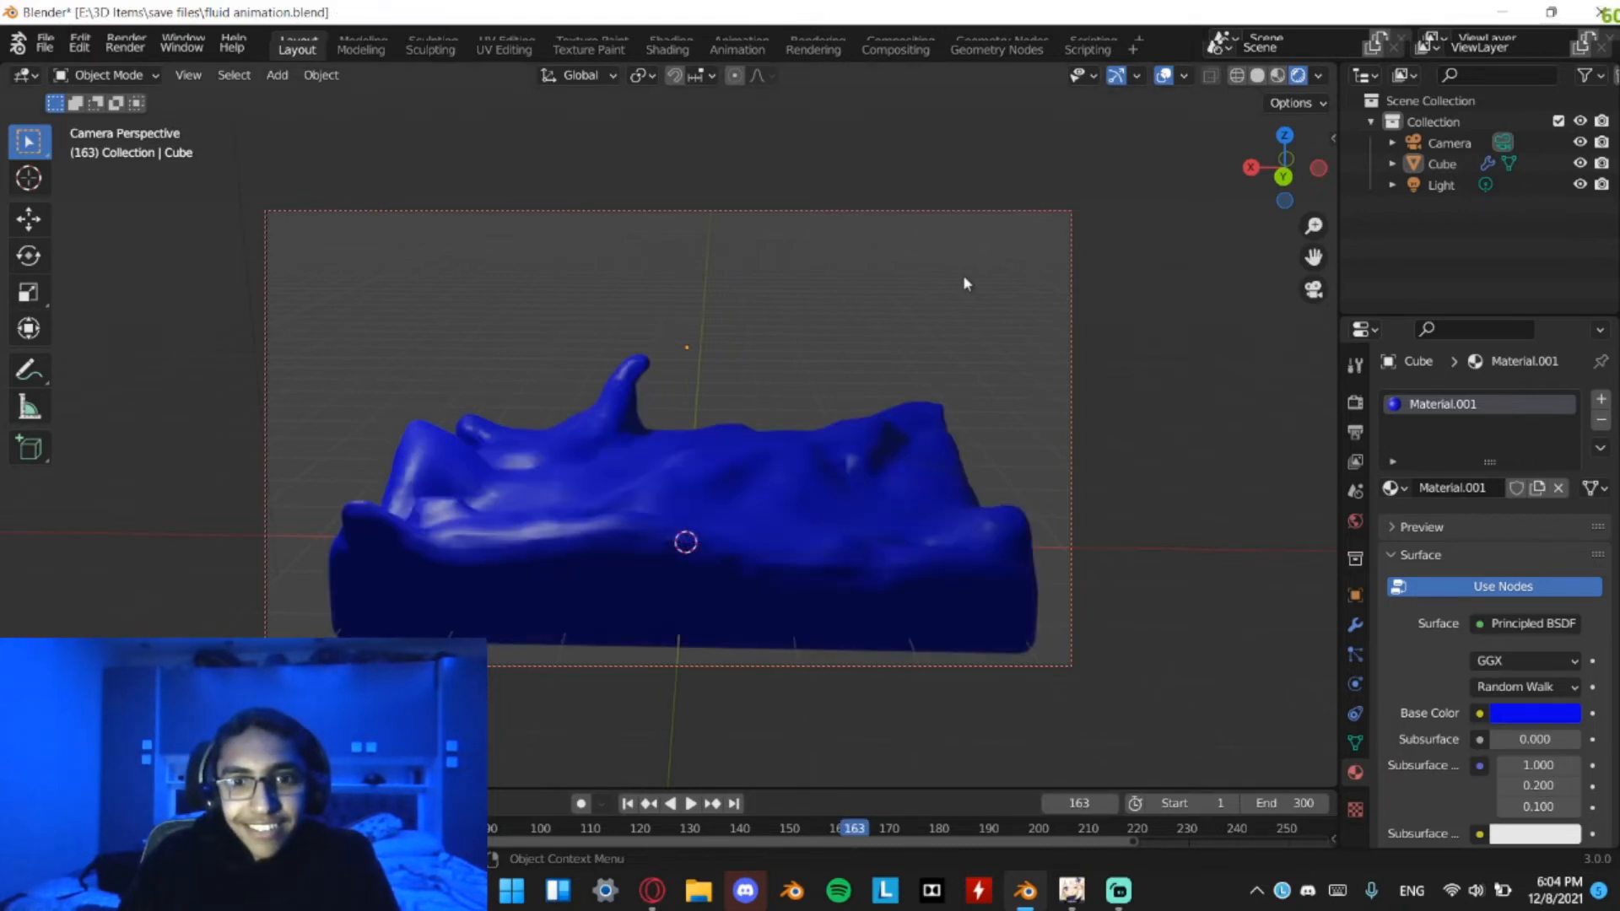
key("ctrl+s")
Leave the camera view for the back orthographic view and add a plane mesh at the 3D cursor
middle_click_drag(962, 347, 843, 363)
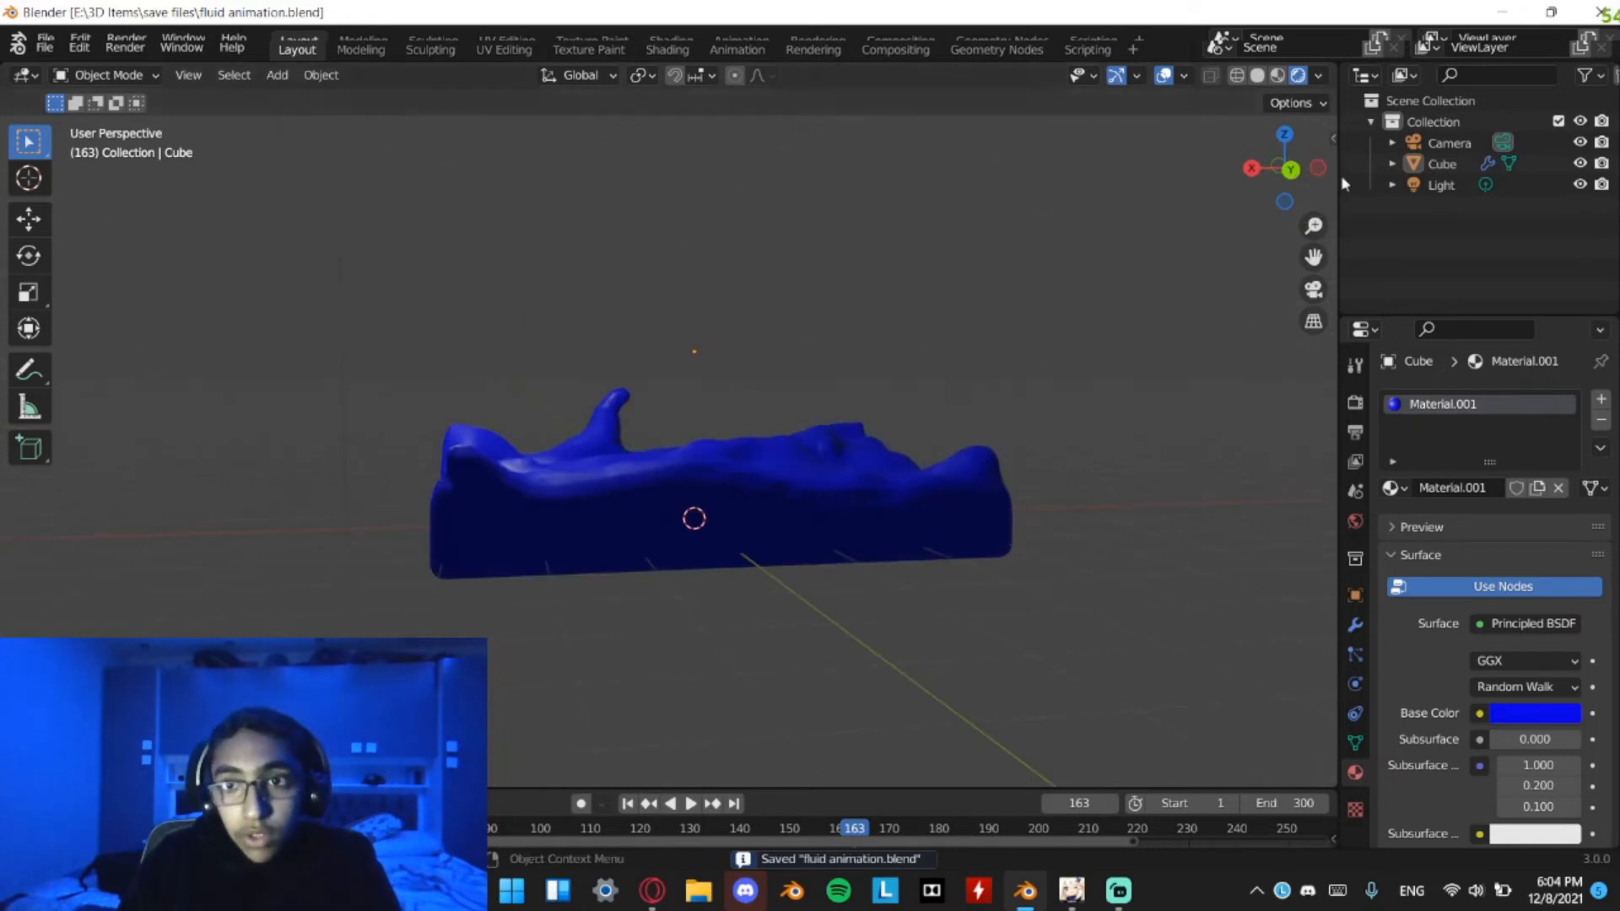
left_click(1291, 170)
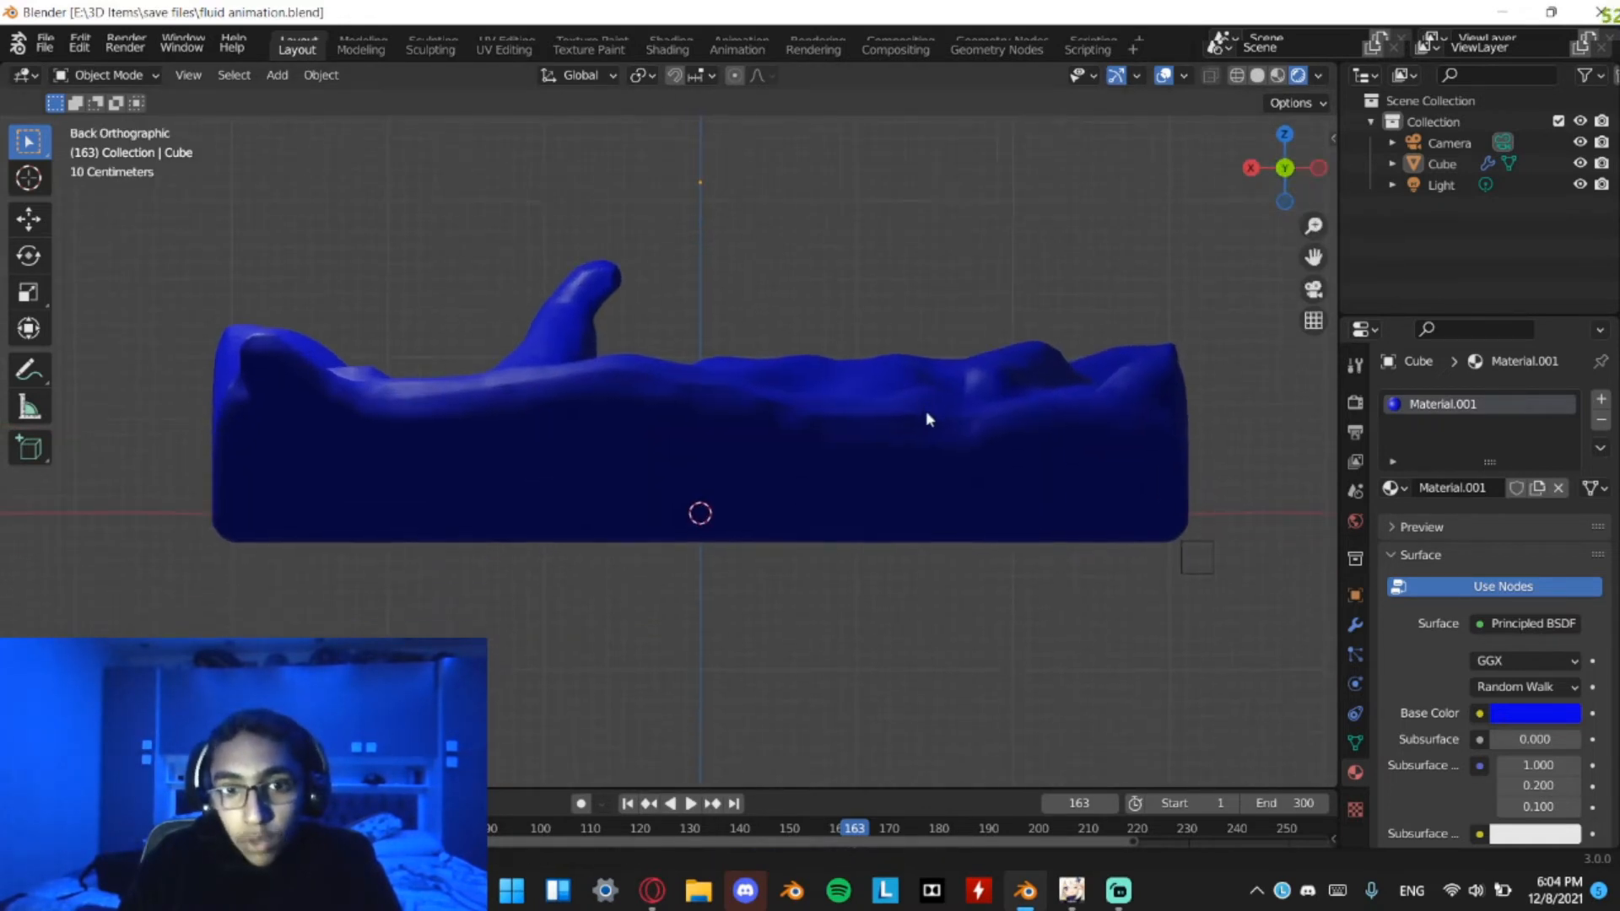
middle_click_drag(925, 410, 923, 366, "shift")
left_click(277, 75)
mouse_move(308, 99)
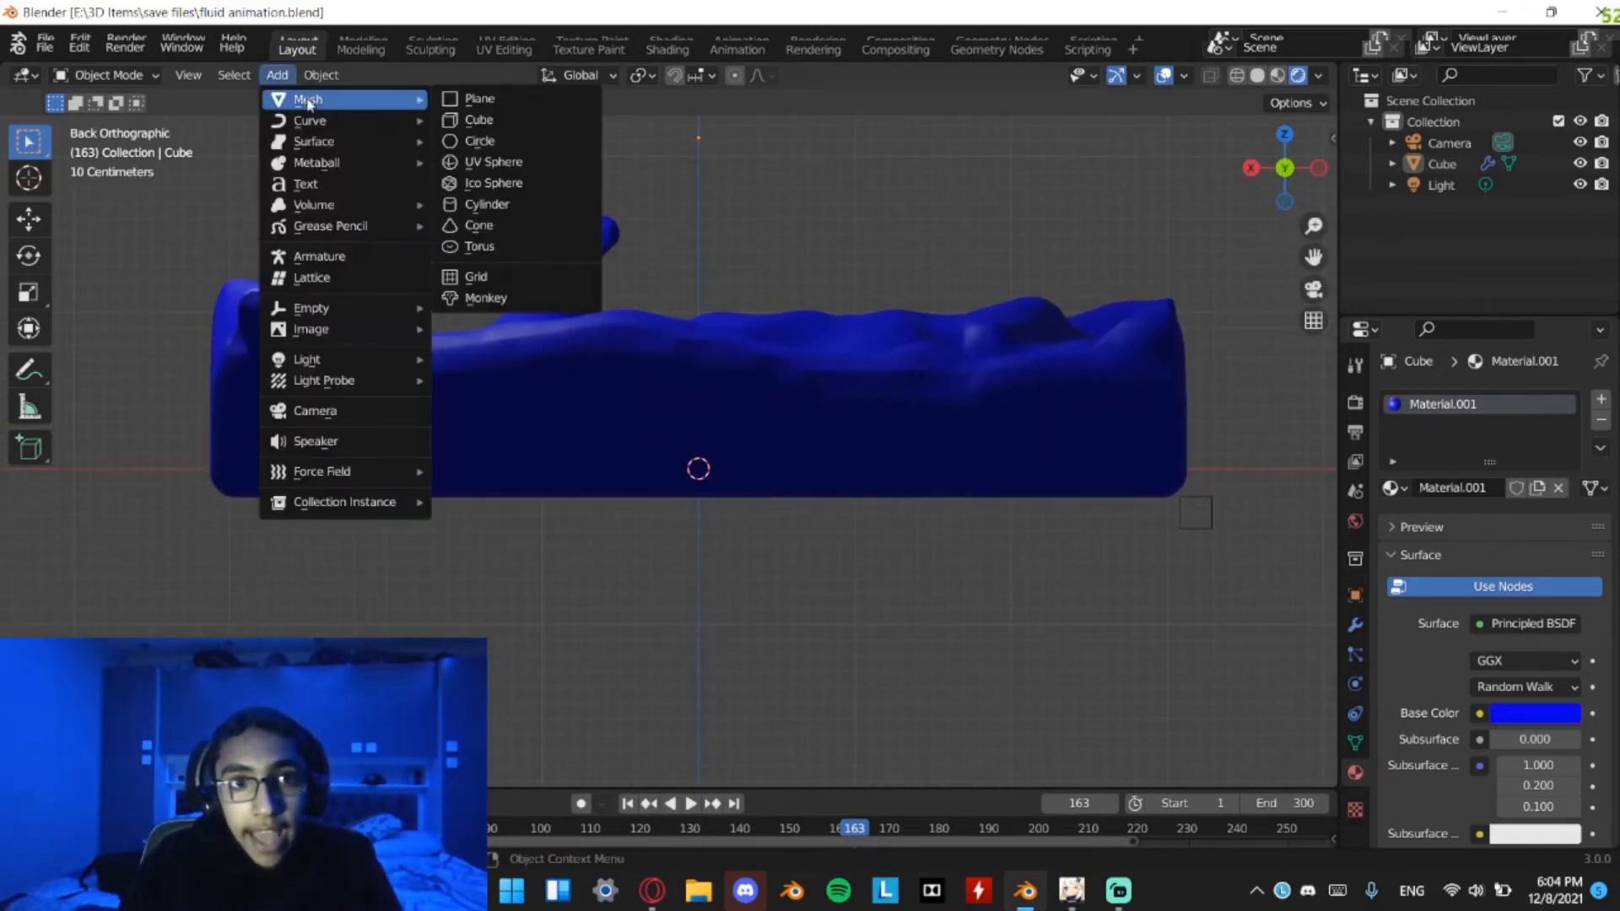
left_click(472, 99)
scroll(822, 493, "up", 3)
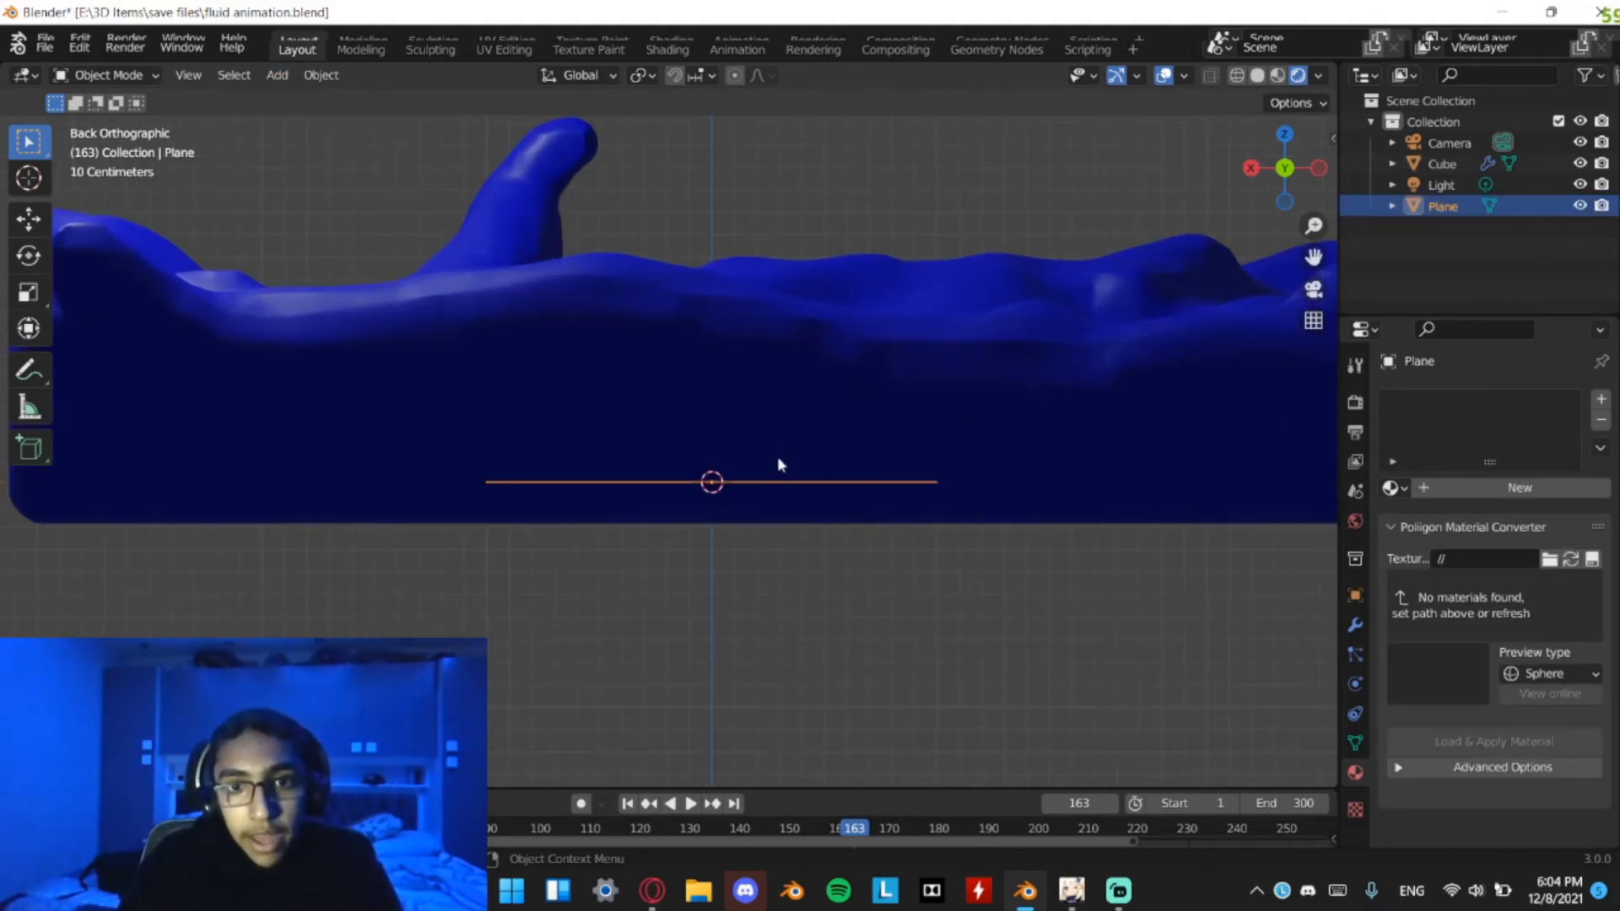
Lower the plane along the Z axis to just beneath the underside of the fluid
key("g")
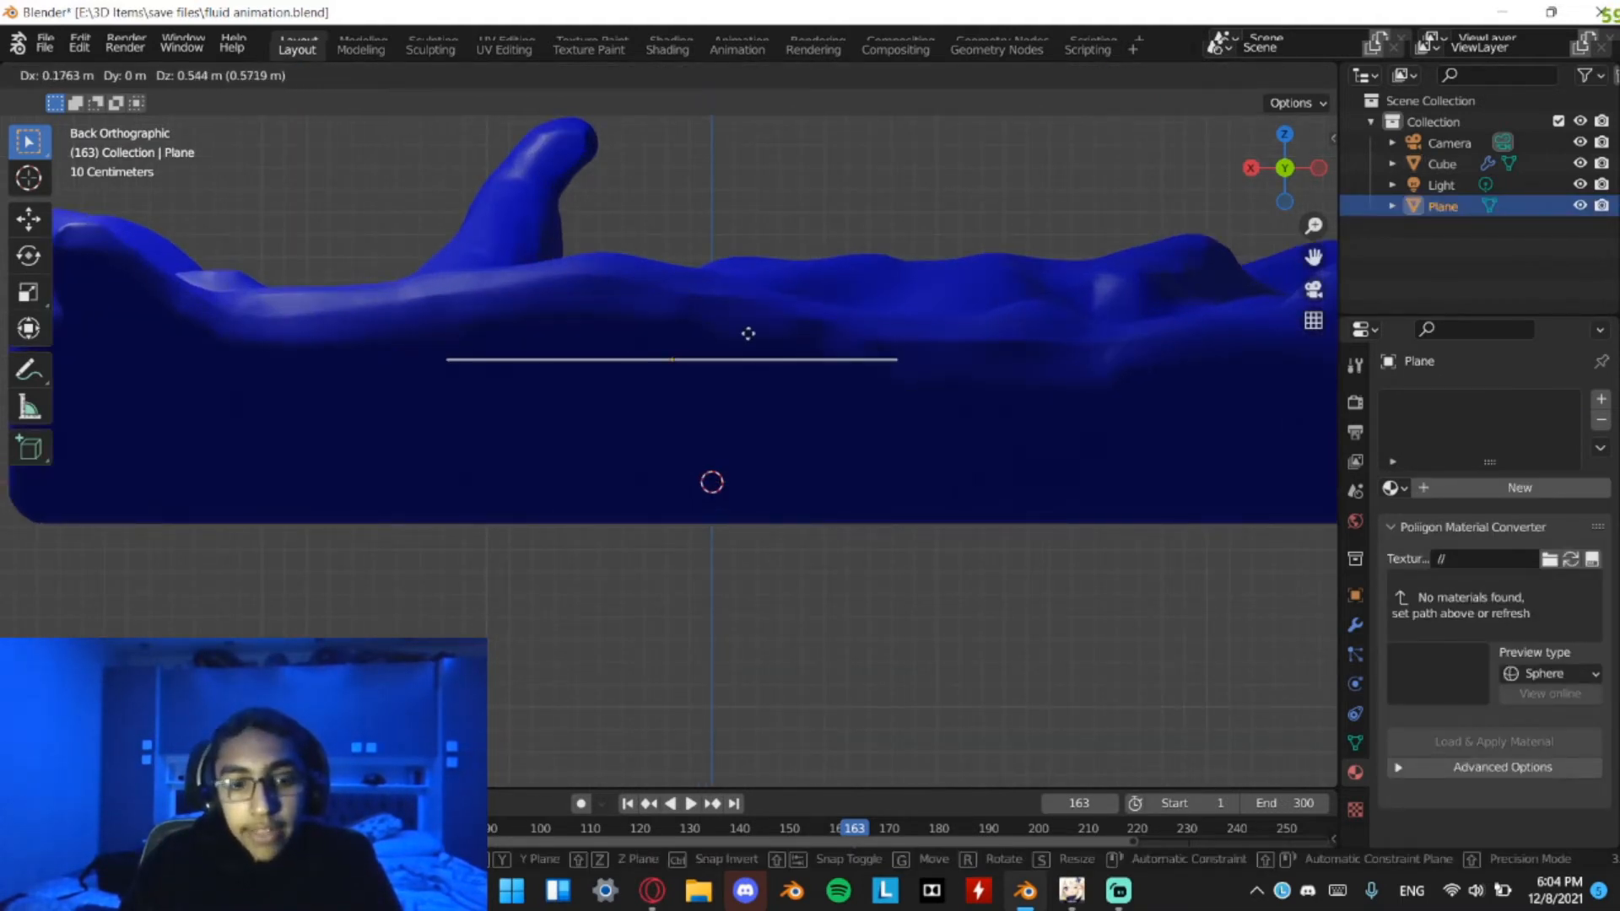
key("z")
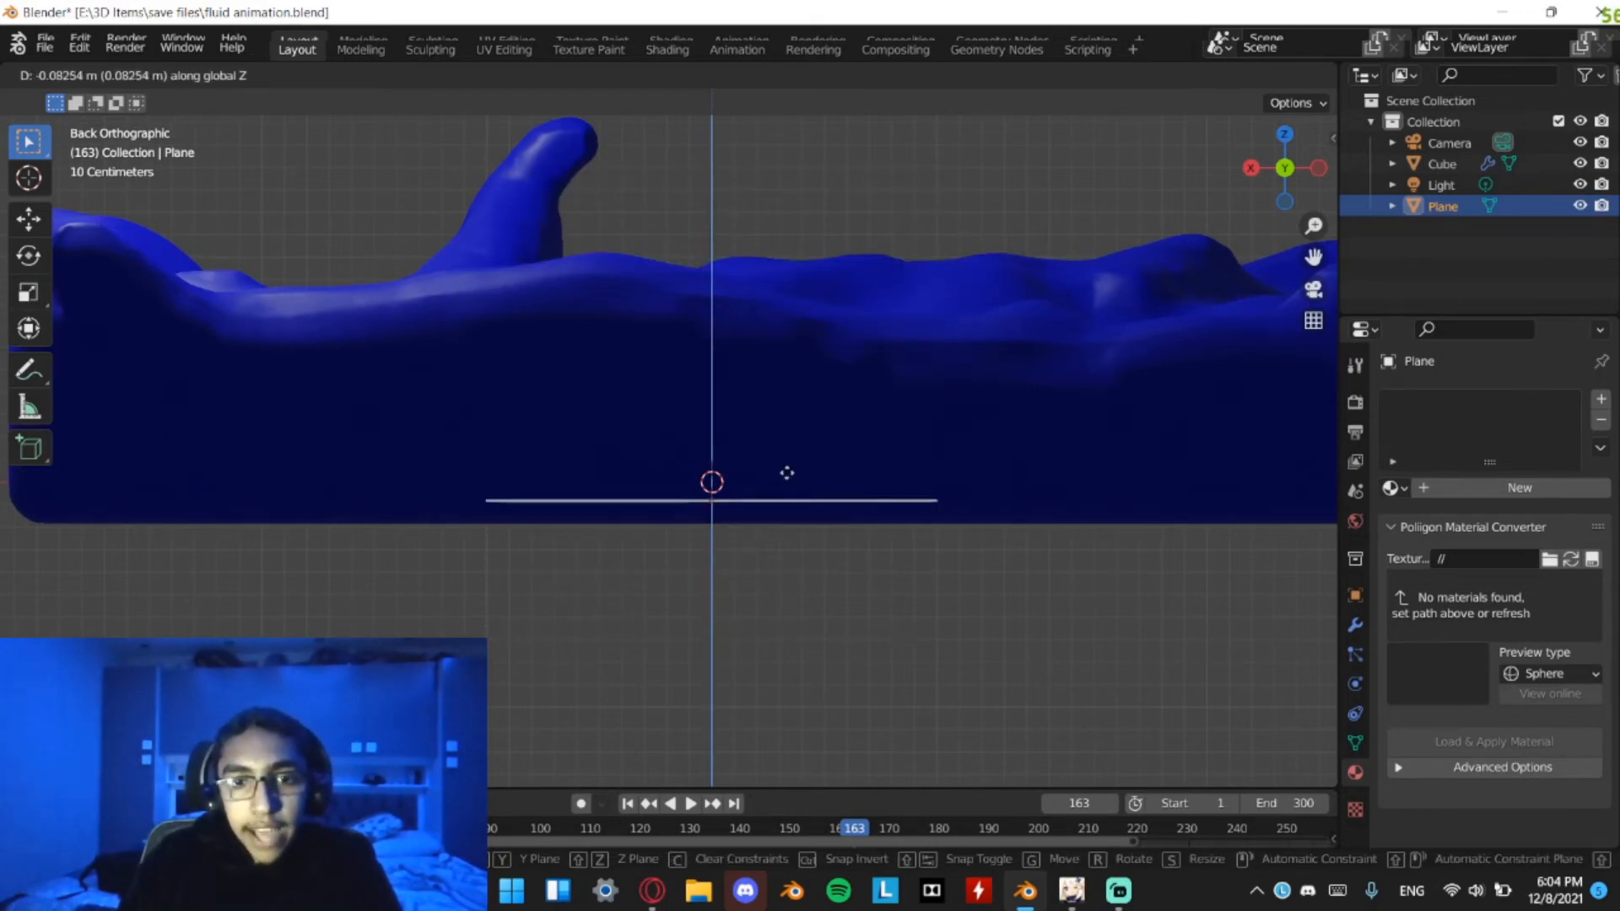
left_click(880, 502)
scroll(744, 563, "up", 8)
middle_click_drag(844, 645, 769, 326, "shift")
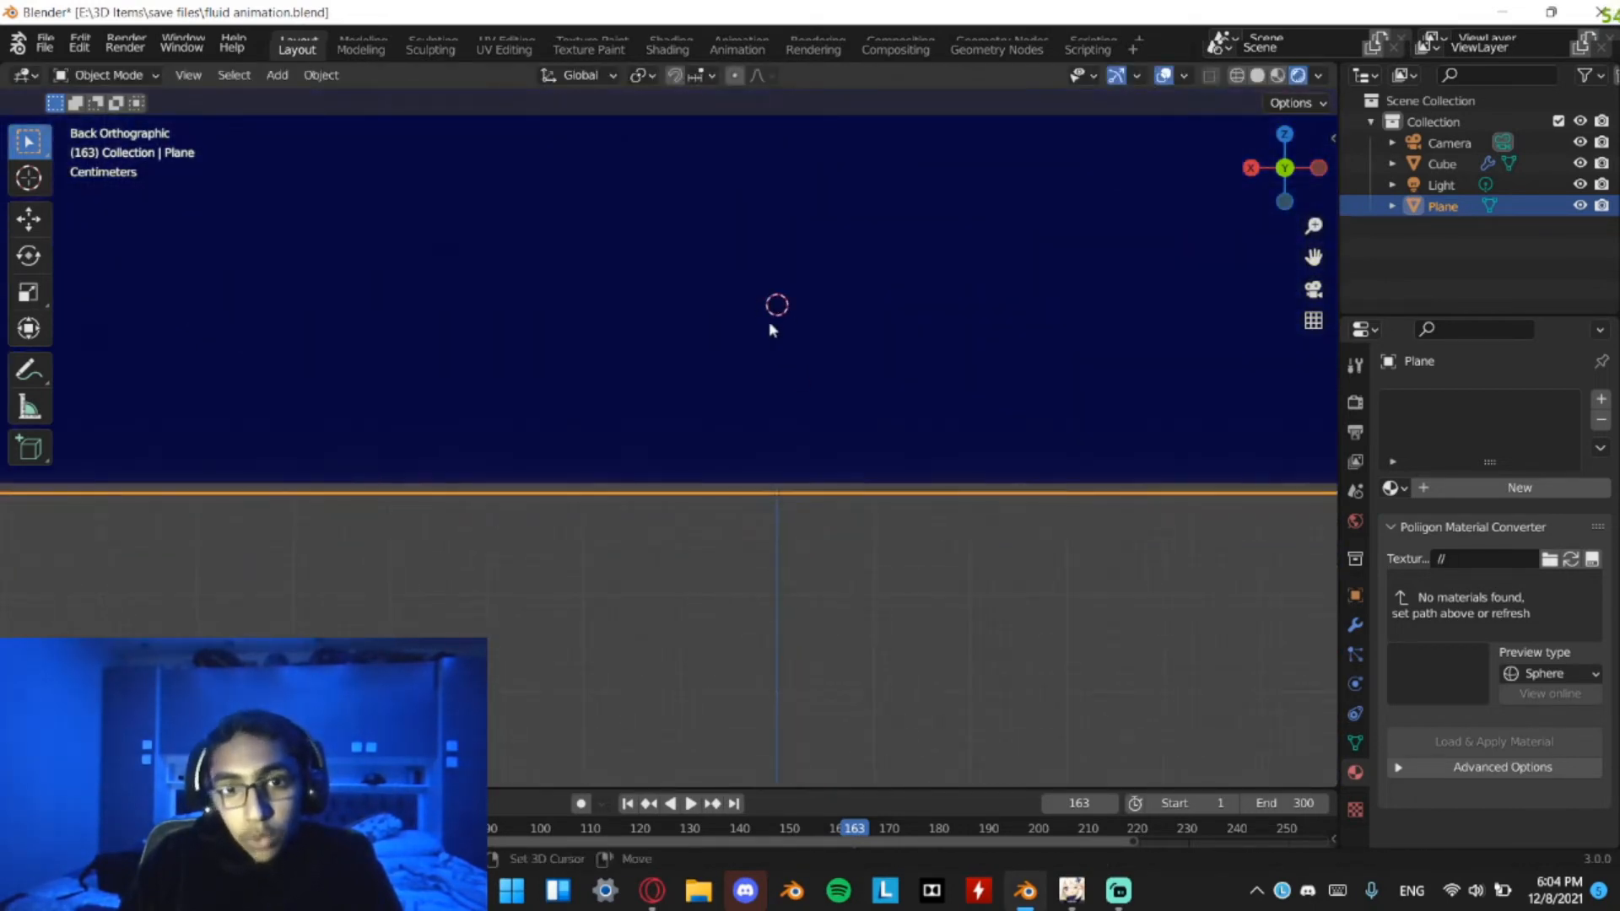
scroll(906, 617, "up", 9)
middle_click_drag(890, 656, 878, 447, "shift")
scroll(873, 488, "up", 2)
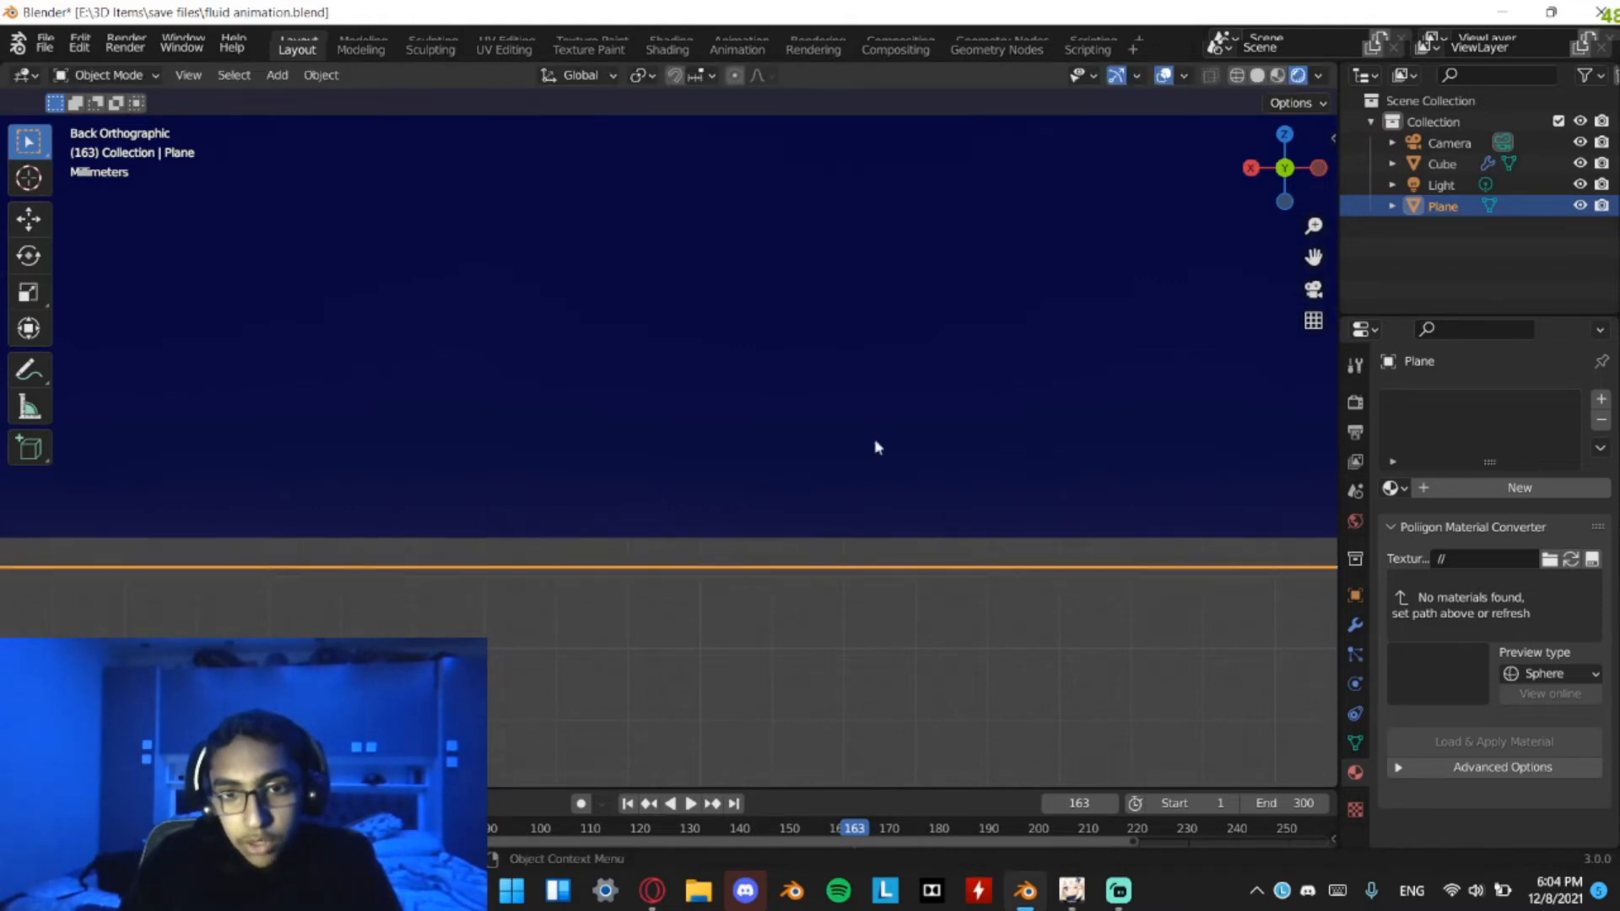
Scale up the plane to extend past the fluid on all sides, deselect it and save the file
middle_click_drag(868, 550, 868, 517)
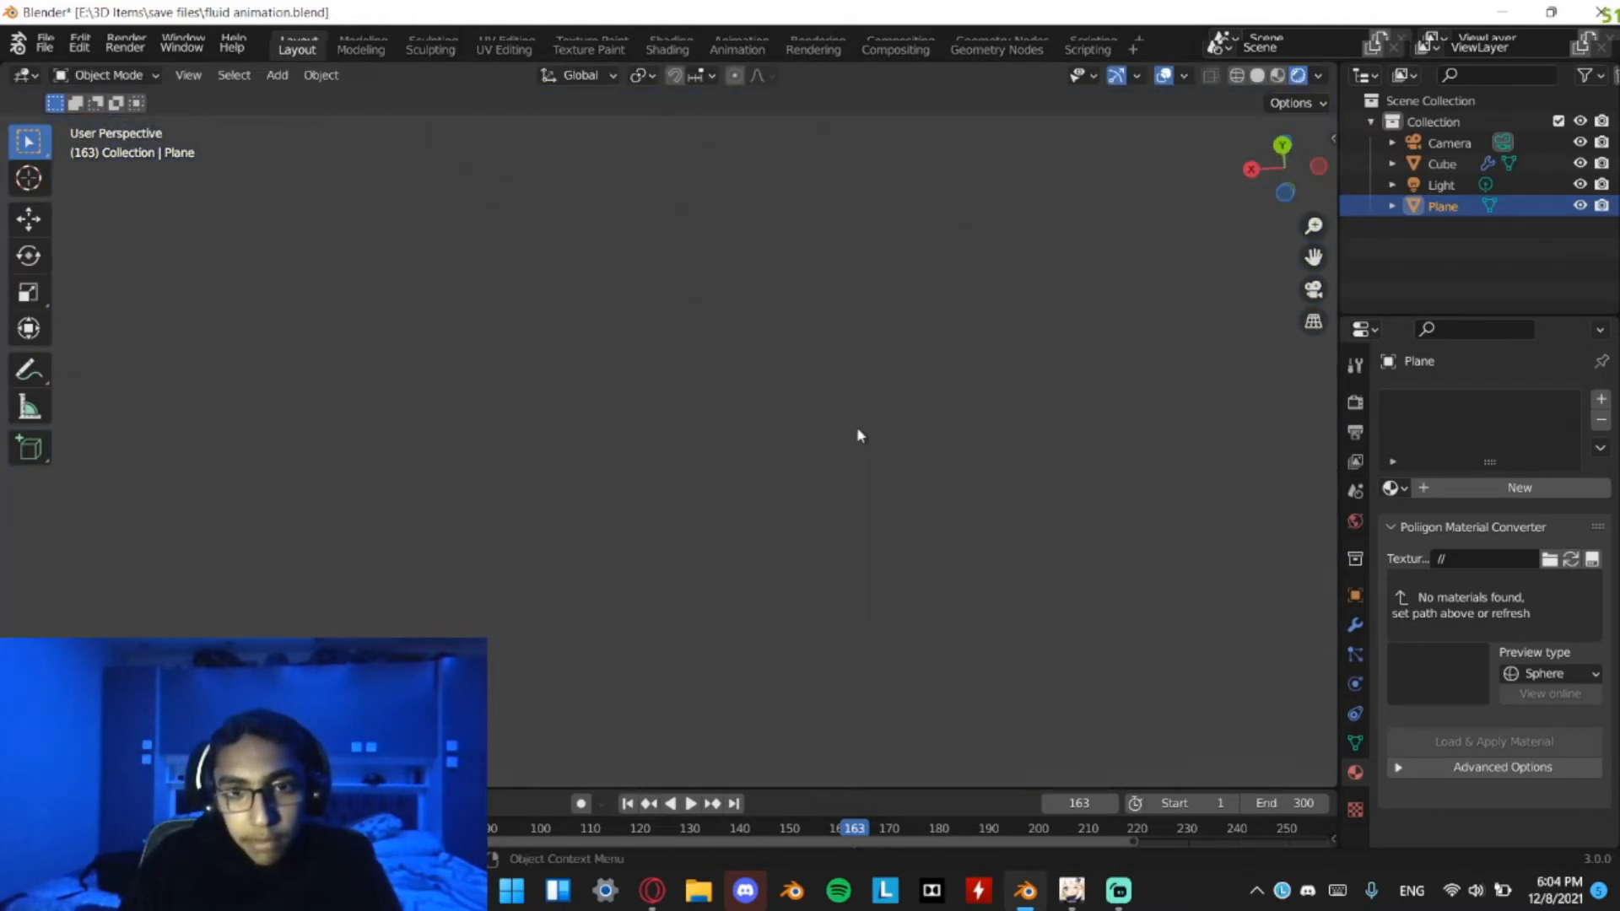
middle_click_drag(857, 436, 741, 610)
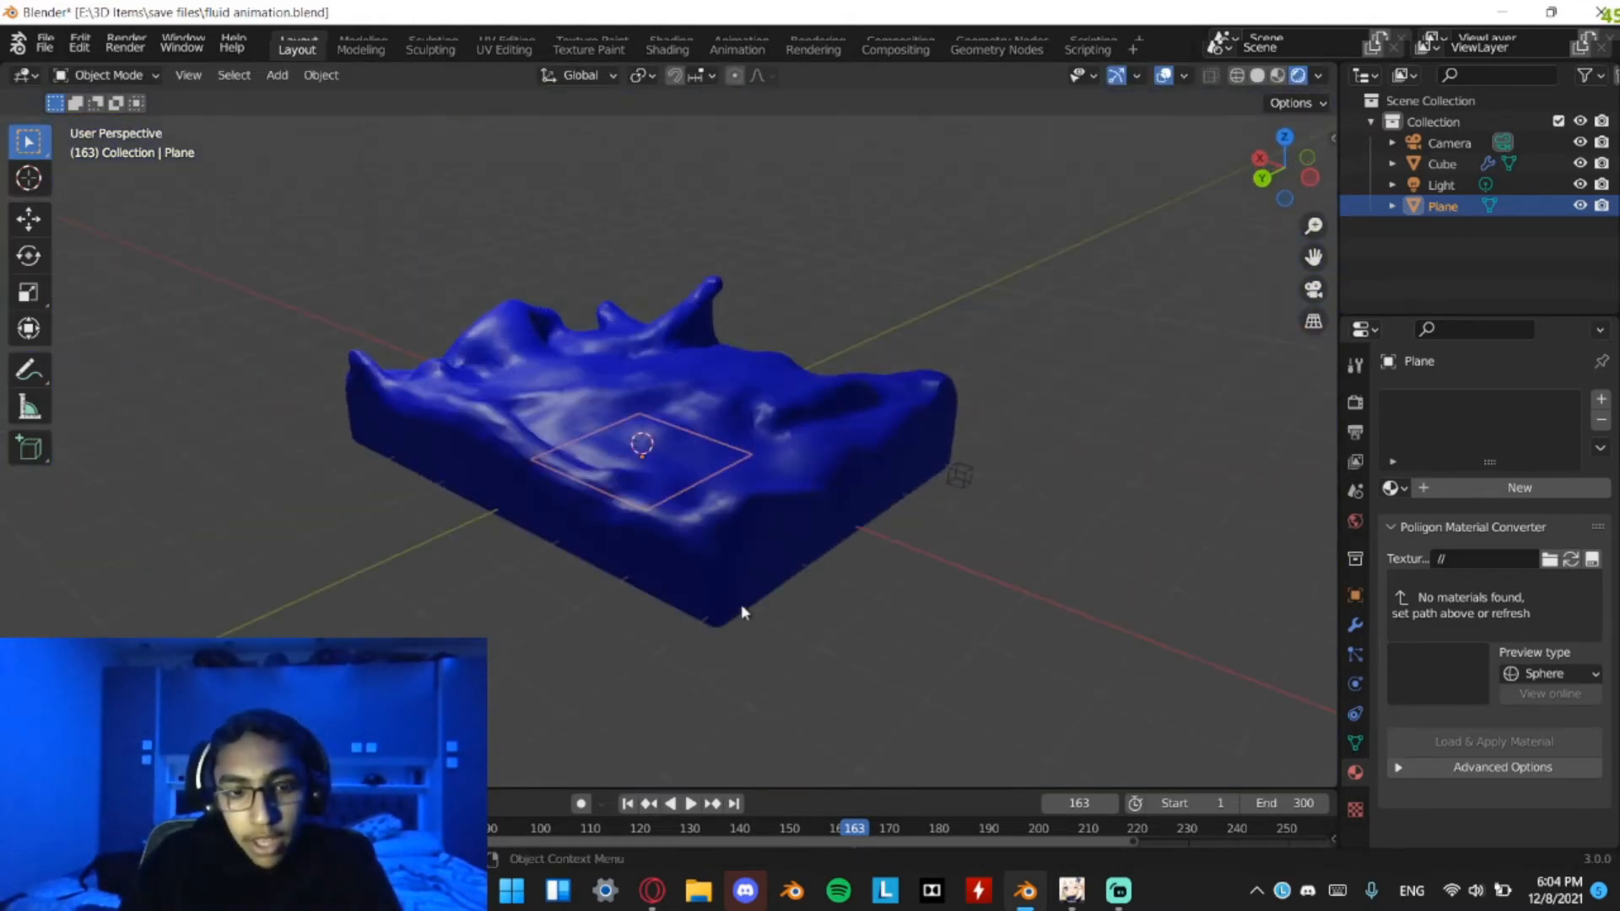
scroll(875, 432, "down", 3)
middle_click_drag(874, 432, 893, 510)
key("s")
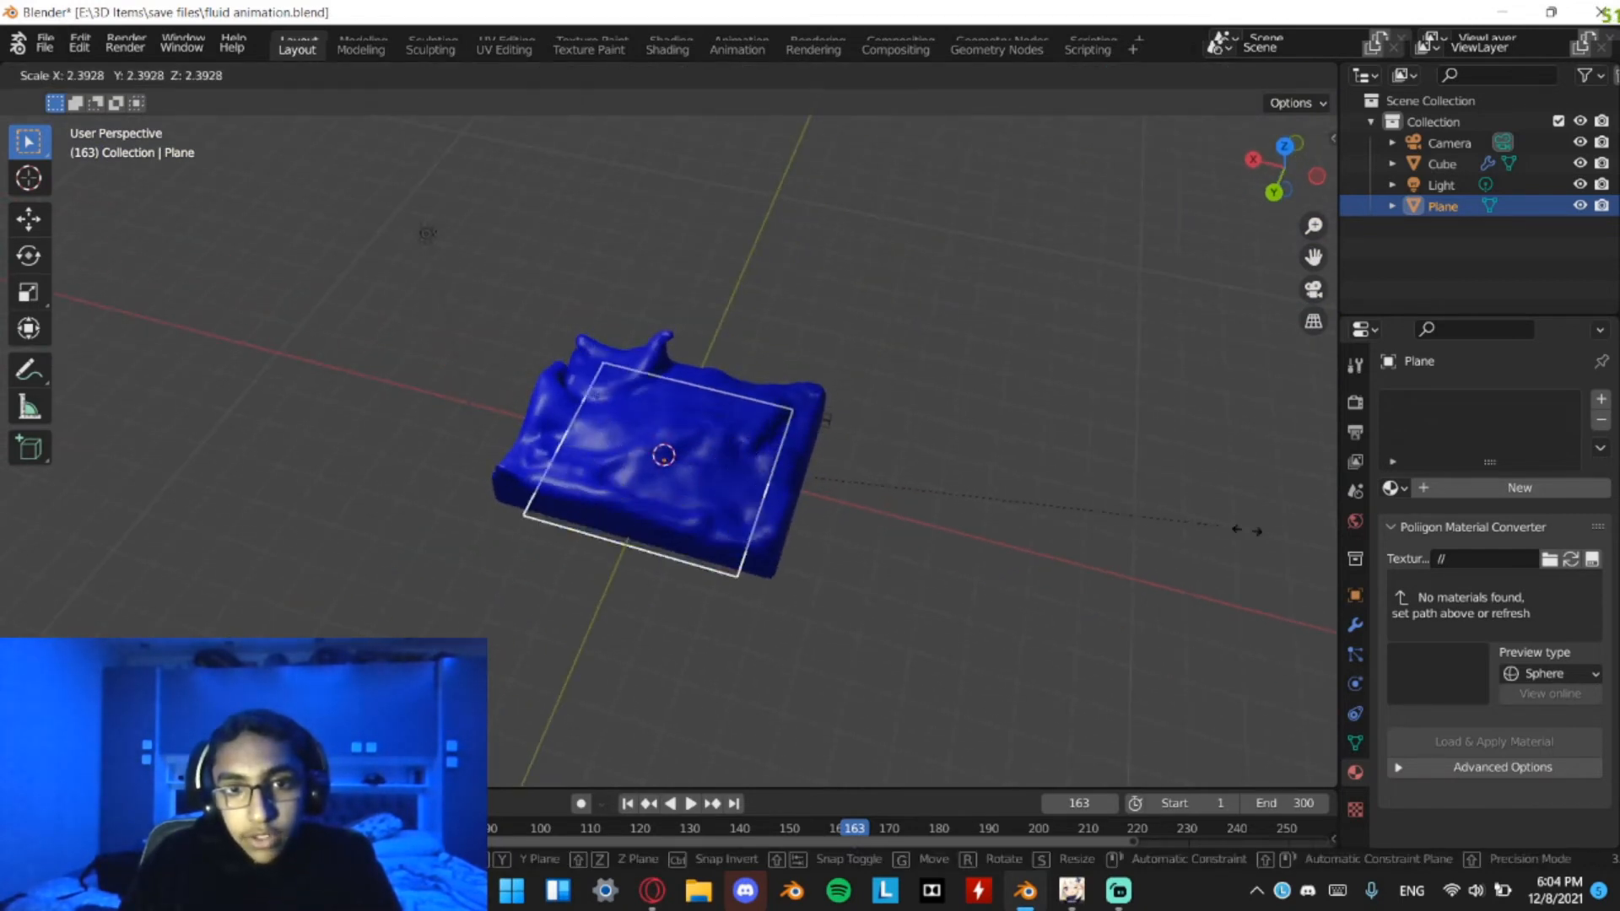
left_click(500, 576)
middle_click_drag(500, 576, 843, 537)
left_click(864, 605)
scroll(808, 639, "up", 2)
key("ctrl+s")
Check how the fluid sits on the plane from the back and from above, with the plane selected
scroll(784, 512, "up", 3)
left_click(1305, 171)
scroll(665, 492, "up", 4)
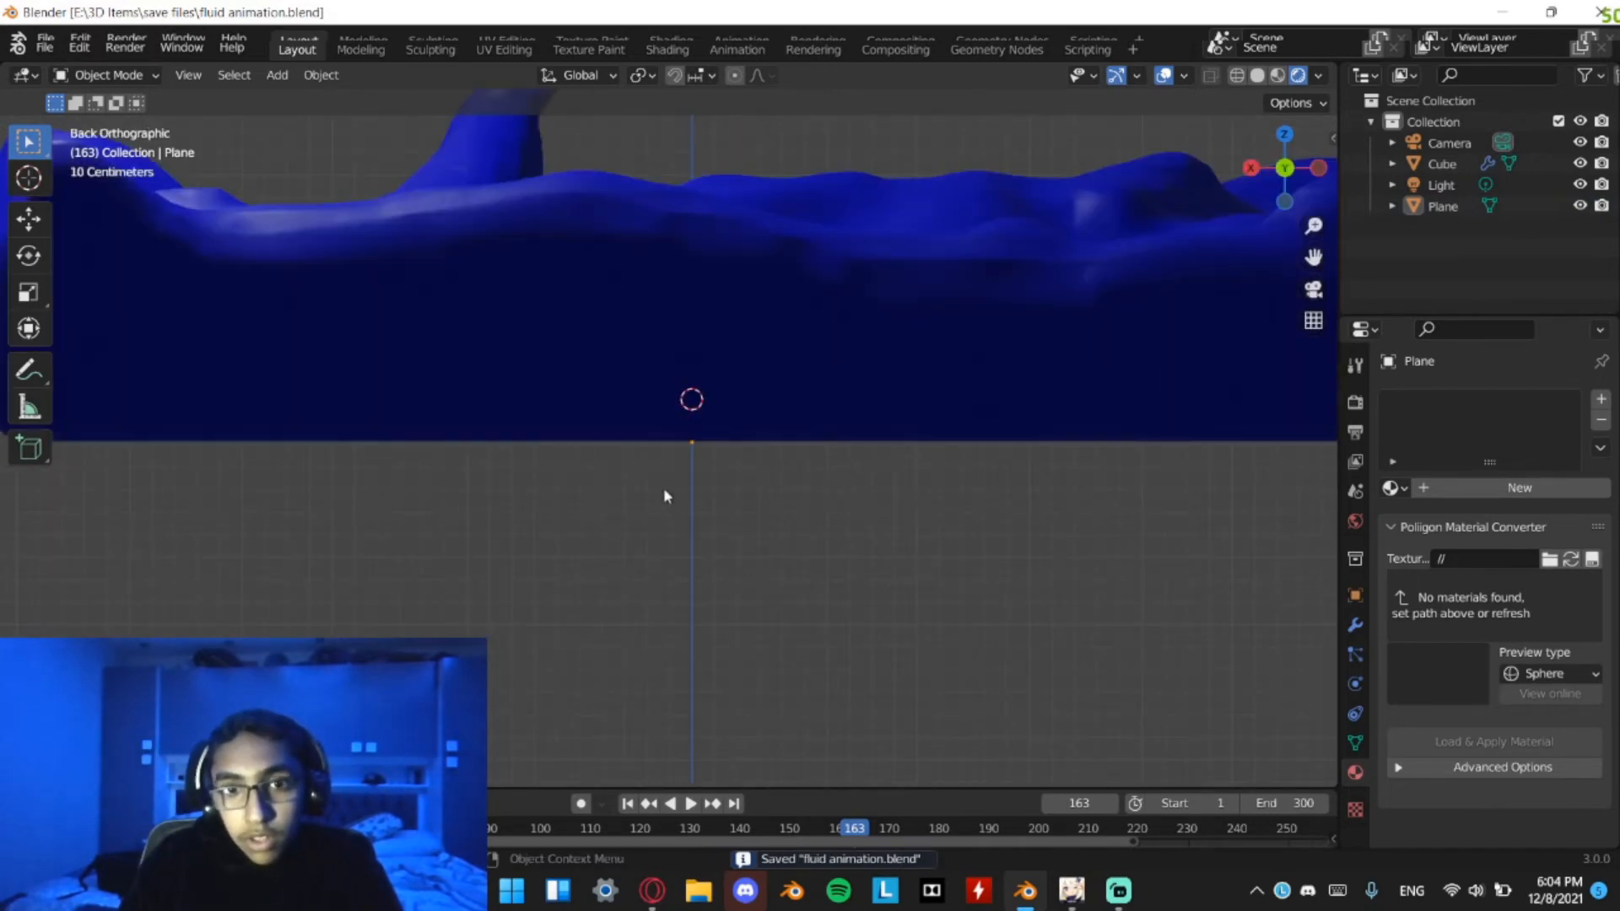
middle_click_drag(665, 492, 627, 585)
scroll(377, 600, "down", 2)
scroll(593, 571, "down", 4)
left_click(627, 585)
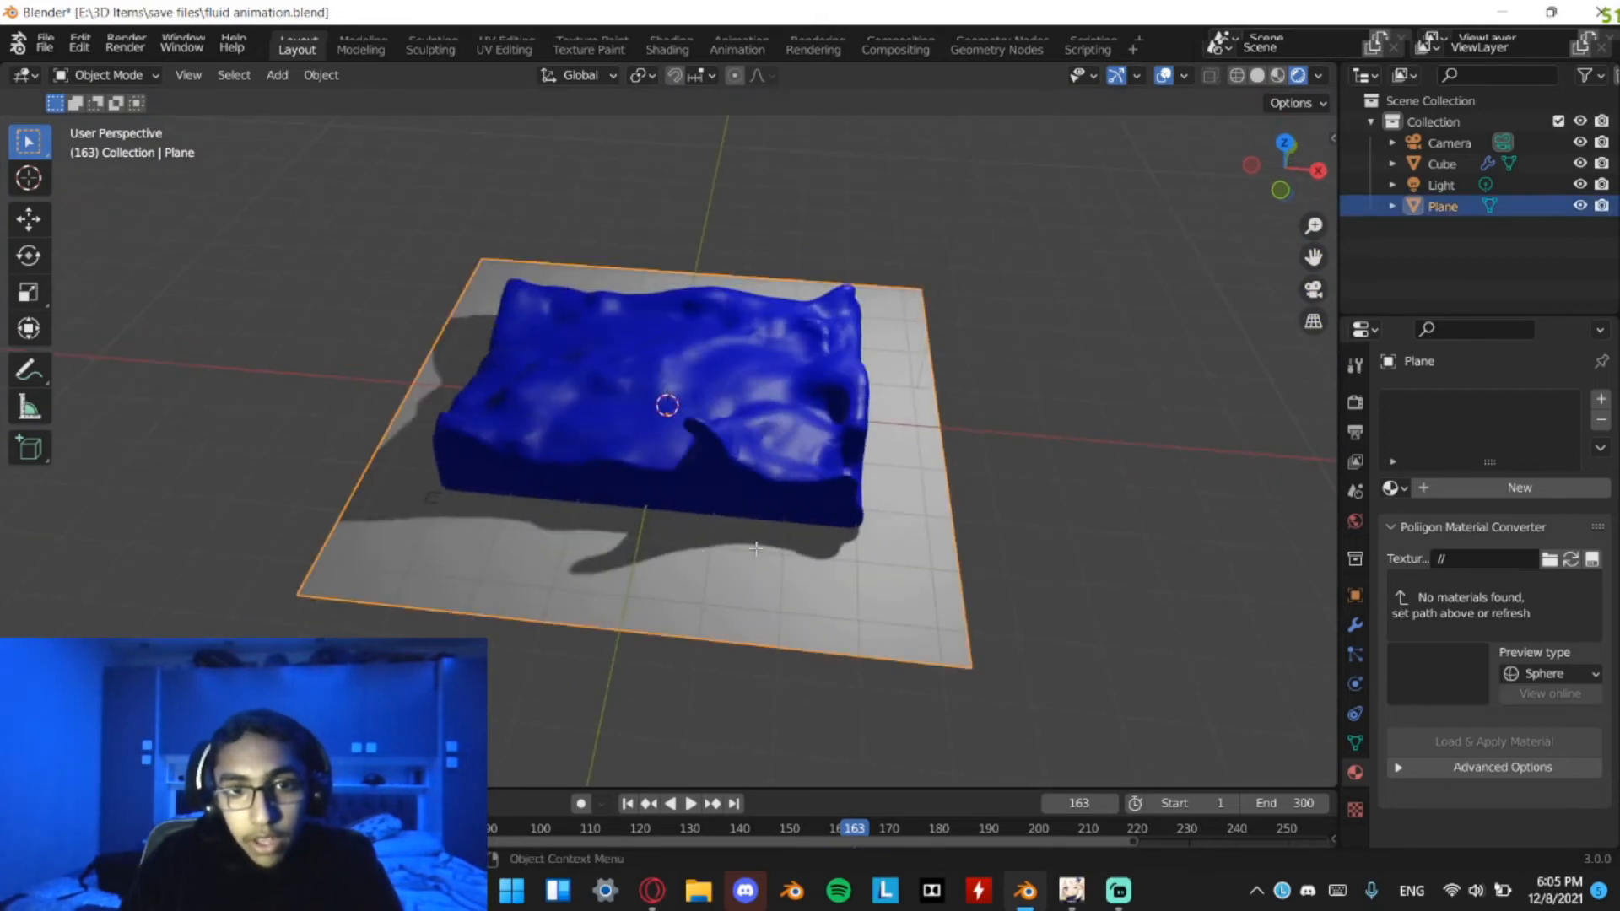
middle_click_drag(801, 511, 749, 542)
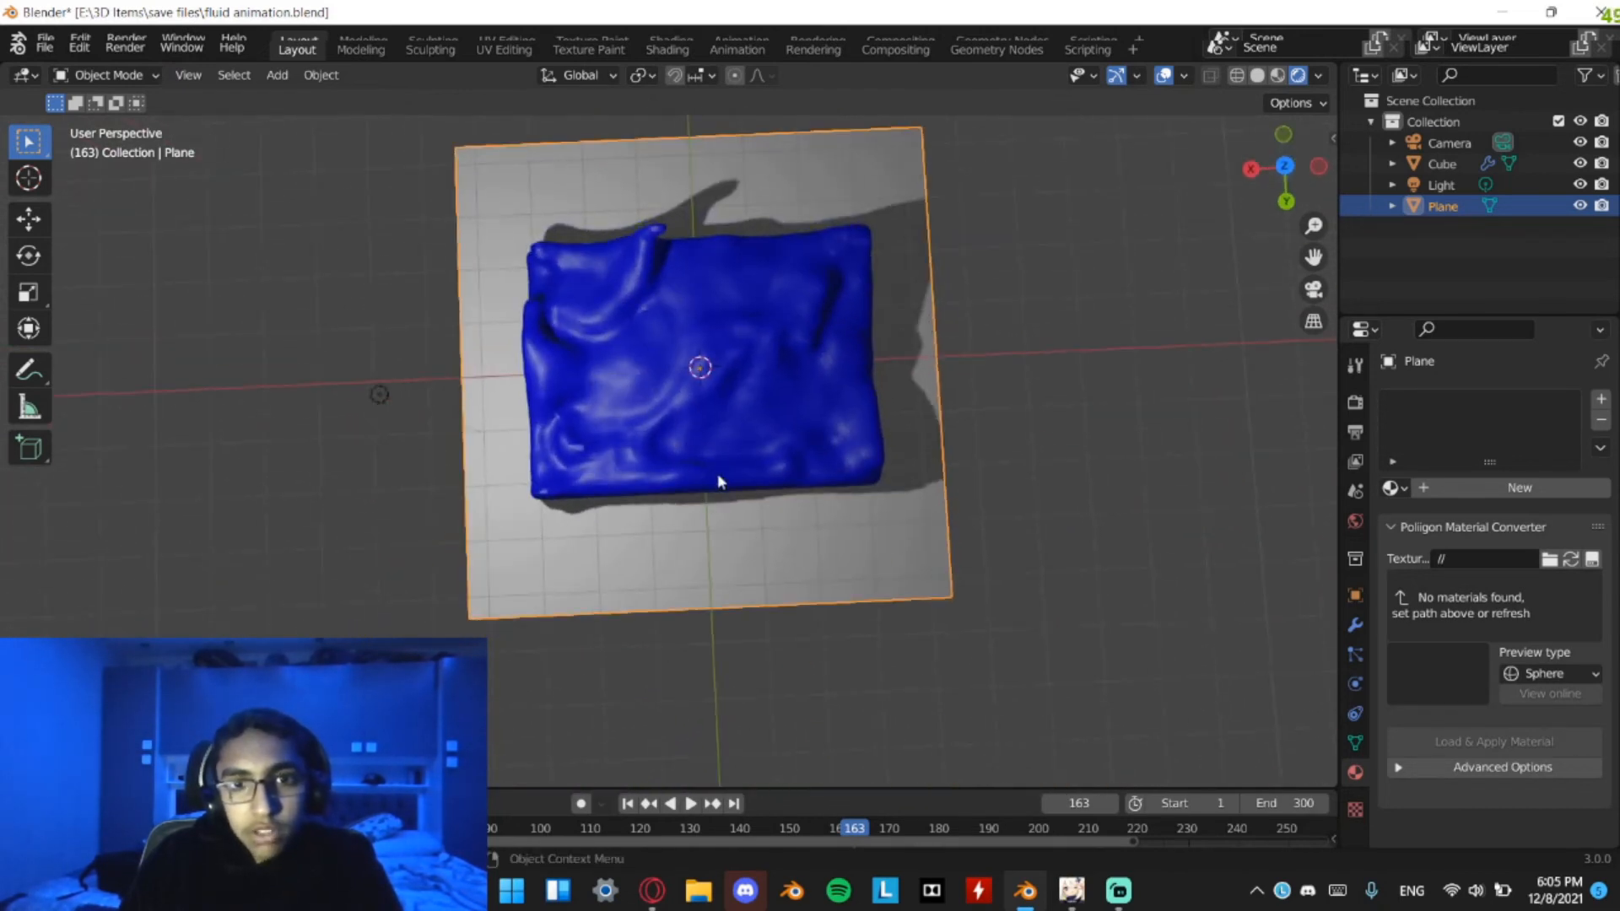
Enter Edit Mode on the ground plane, switch to face selection and select its whole face
mouse_move(718, 477)
middle_mouse_down()
mouse_move(675, 377)
mouse_move(532, 238)
mouse_move(682, 434)
mouse_move(727, 360)
mouse_move(730, 425)
mouse_move(701, 475)
middle_mouse_up()
scroll(701, 475, "up", 2)
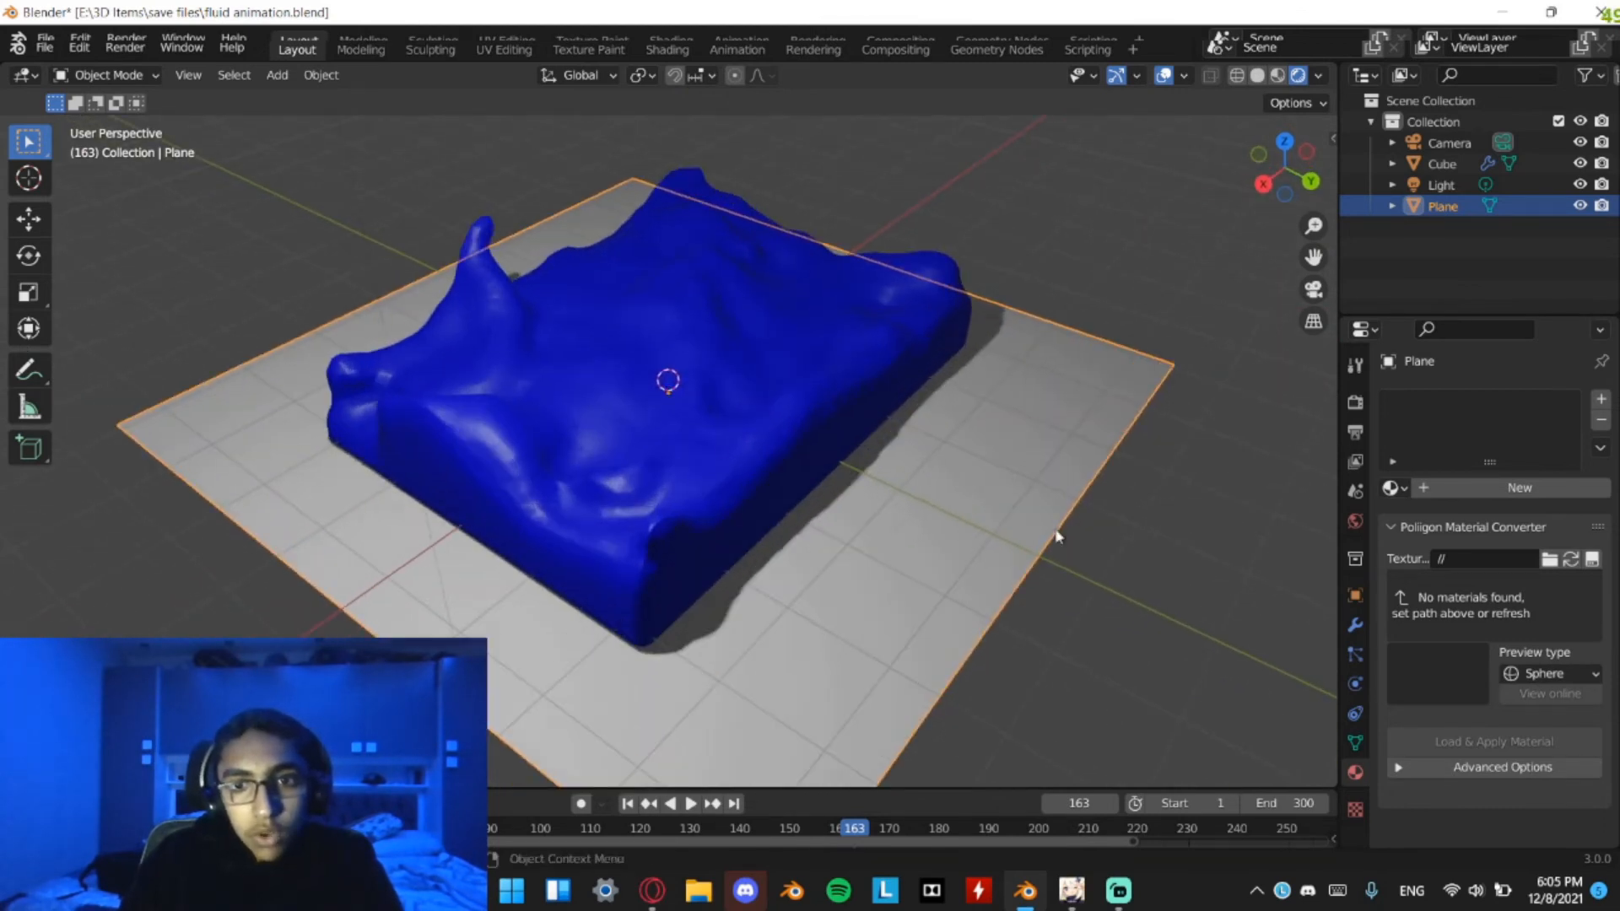
middle_click_drag(1057, 535, 1041, 517)
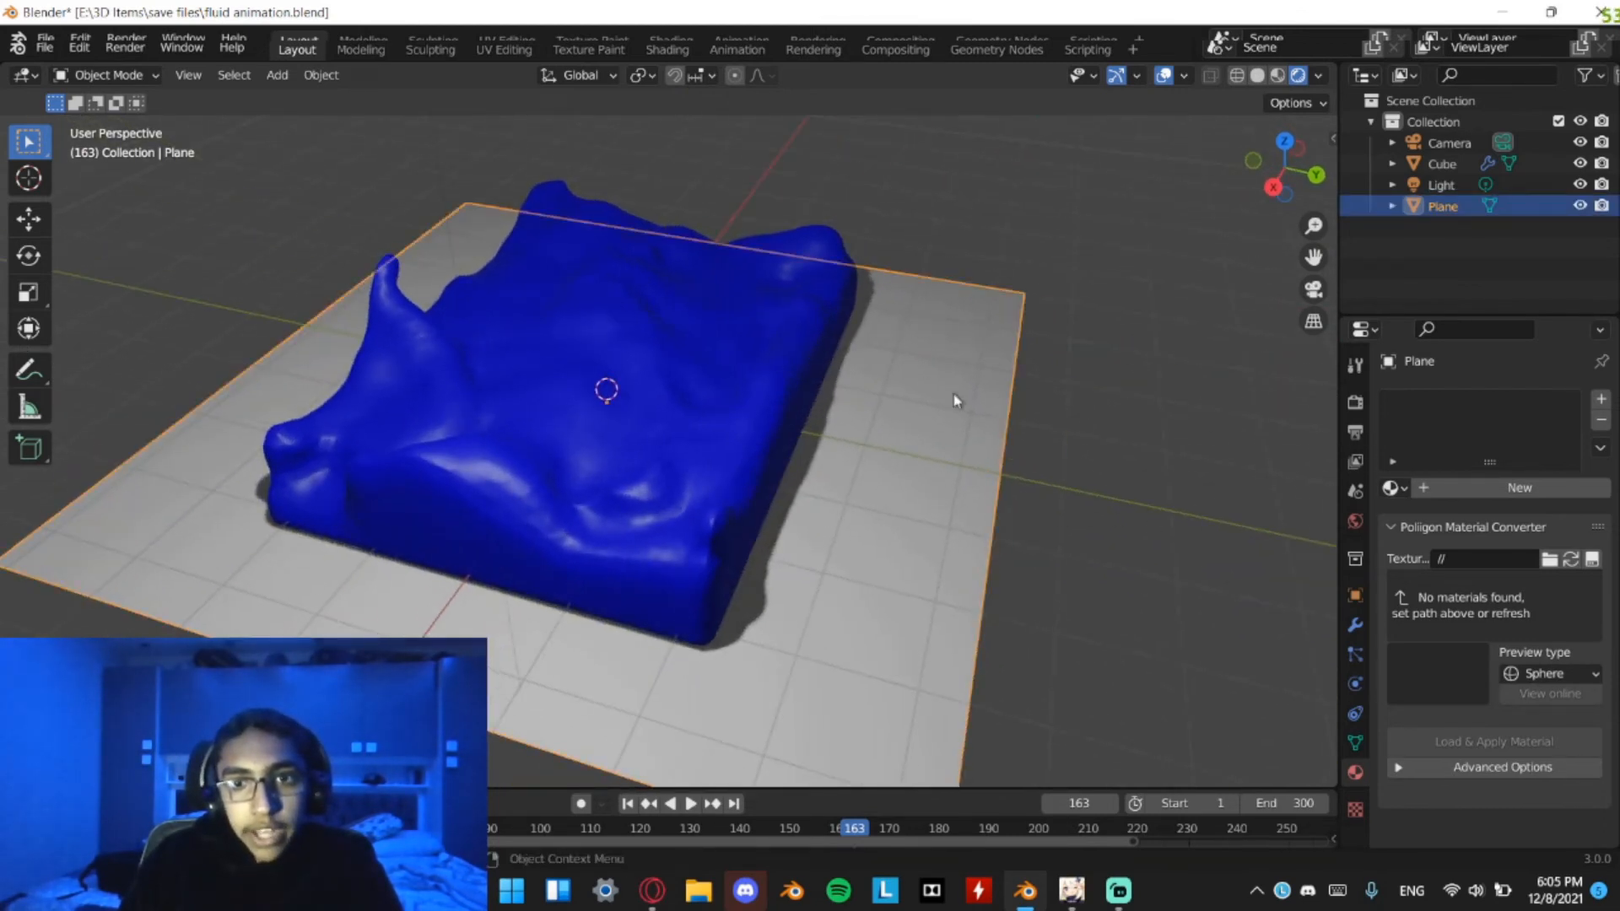
key("Tab")
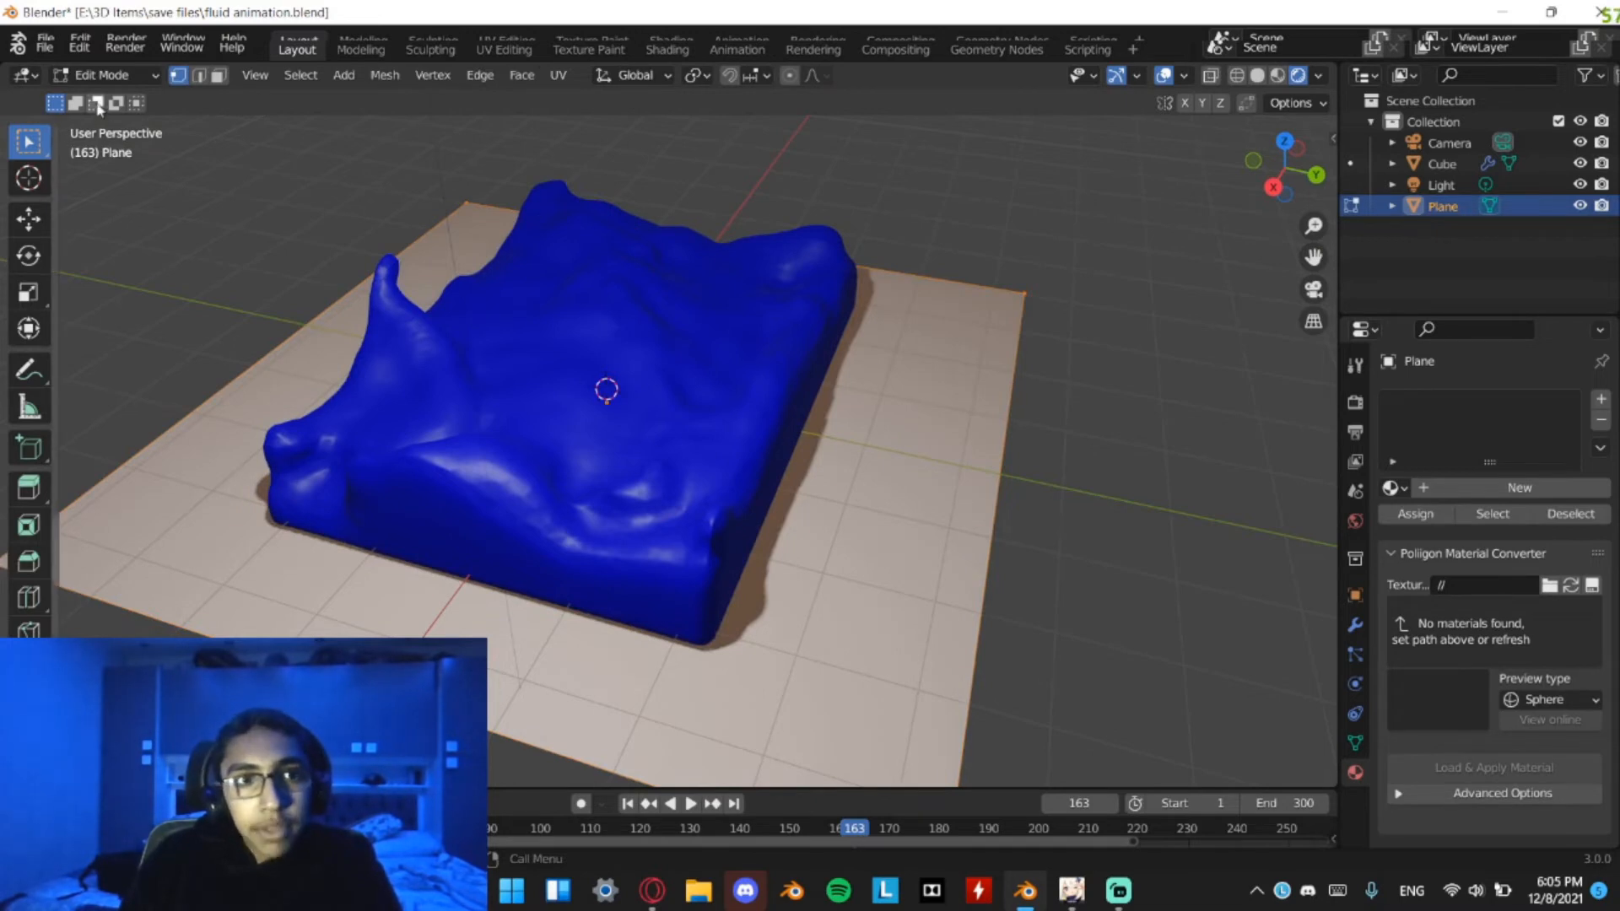
middle_click_drag(540, 338, 691, 399)
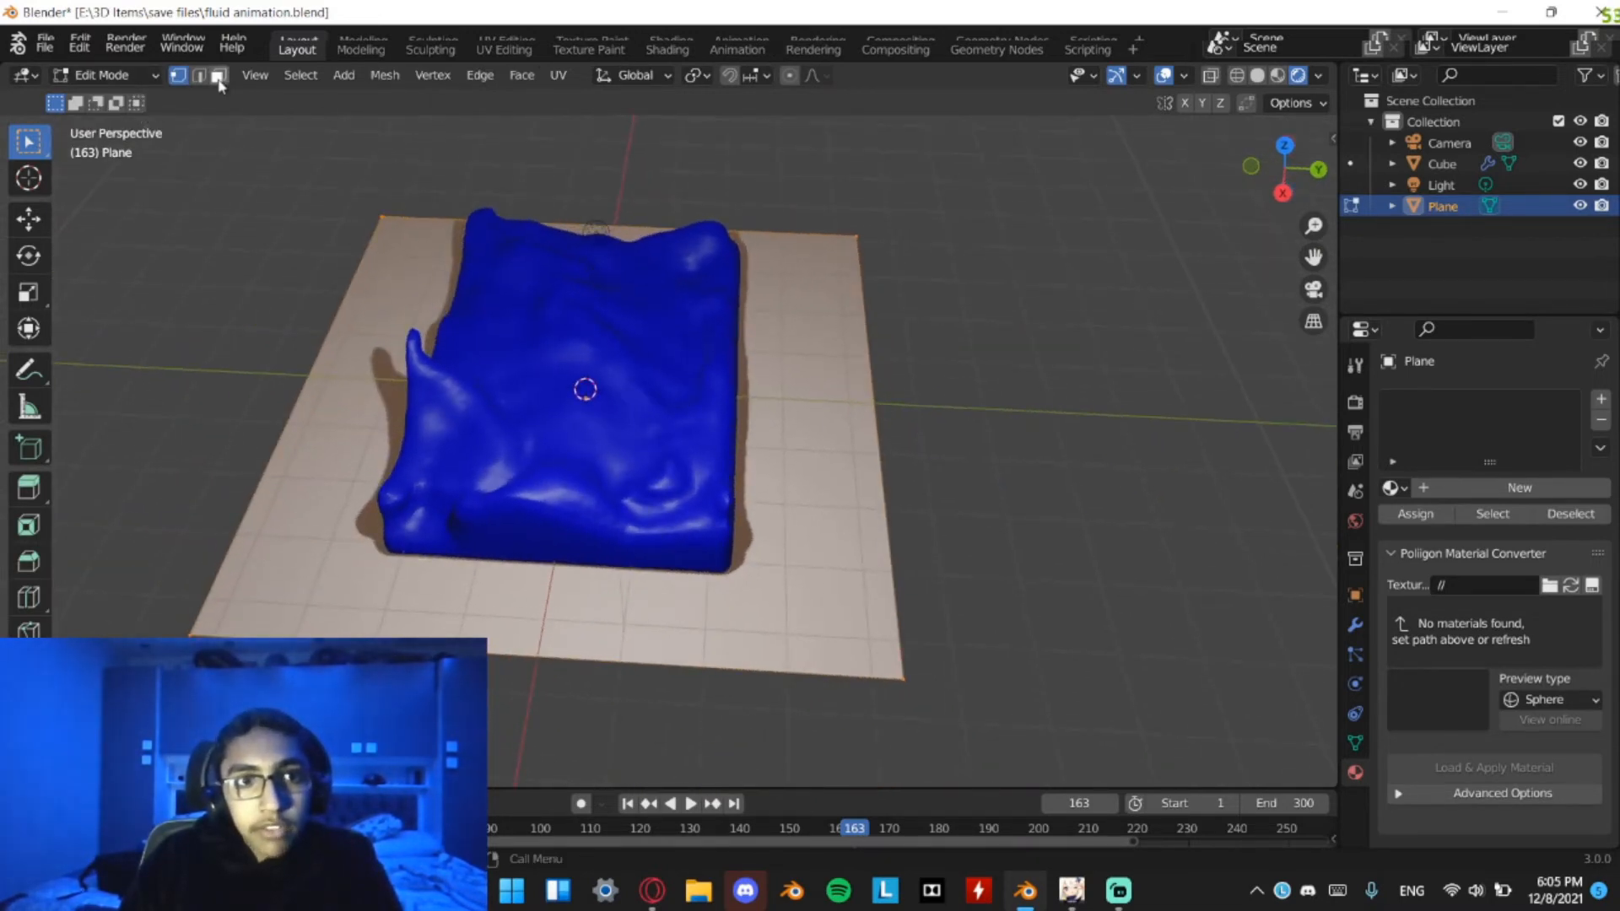
key("alt+a")
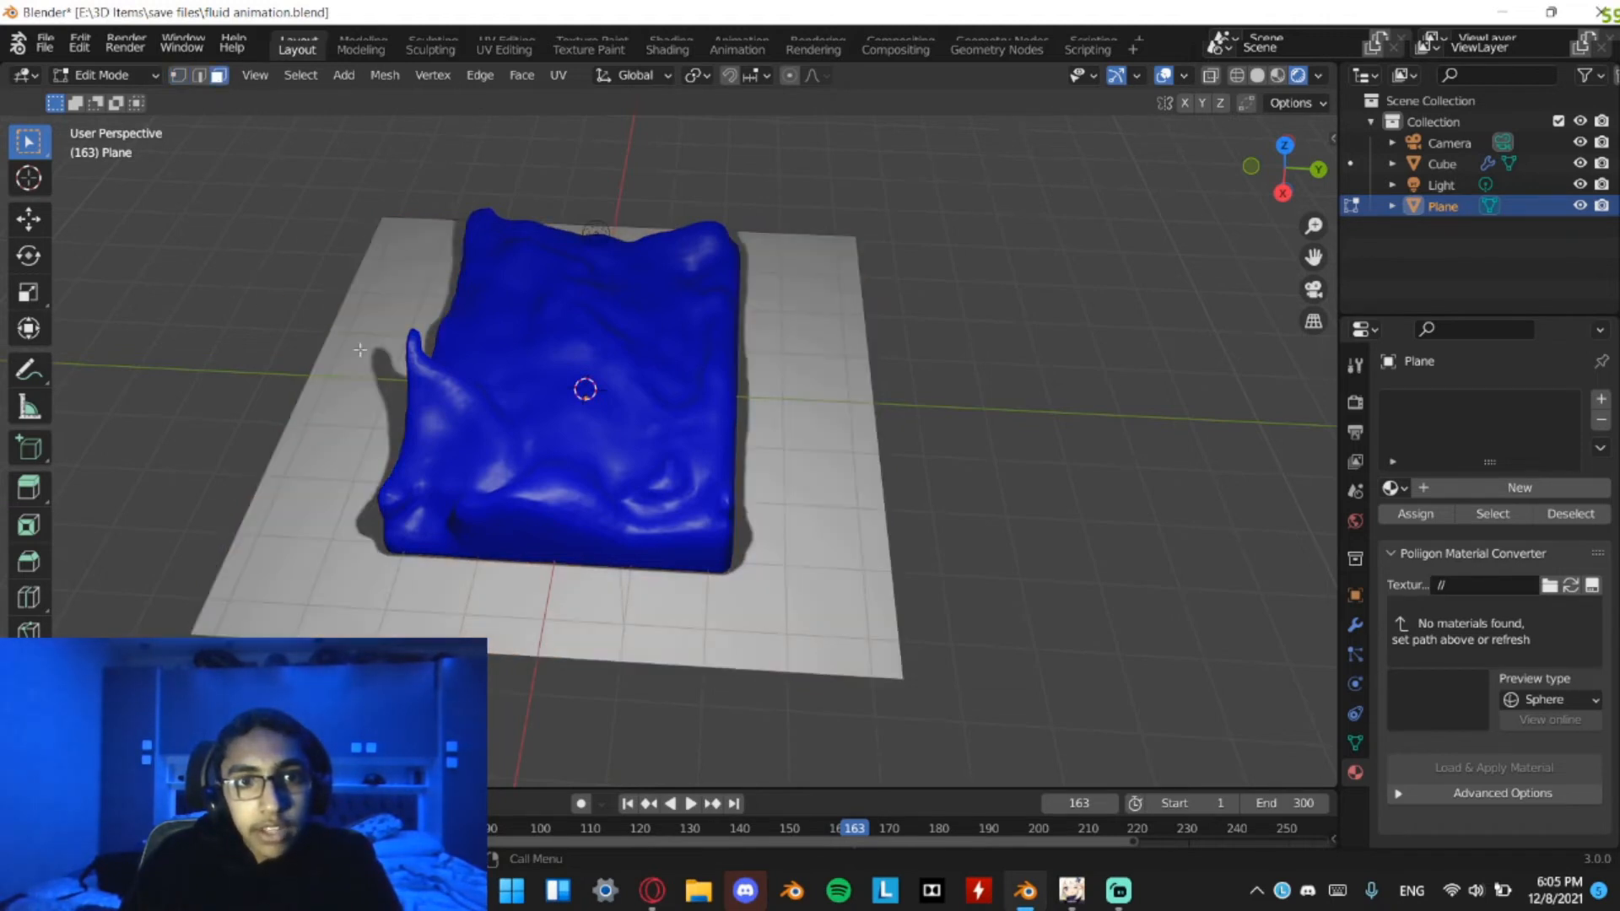
key("a")
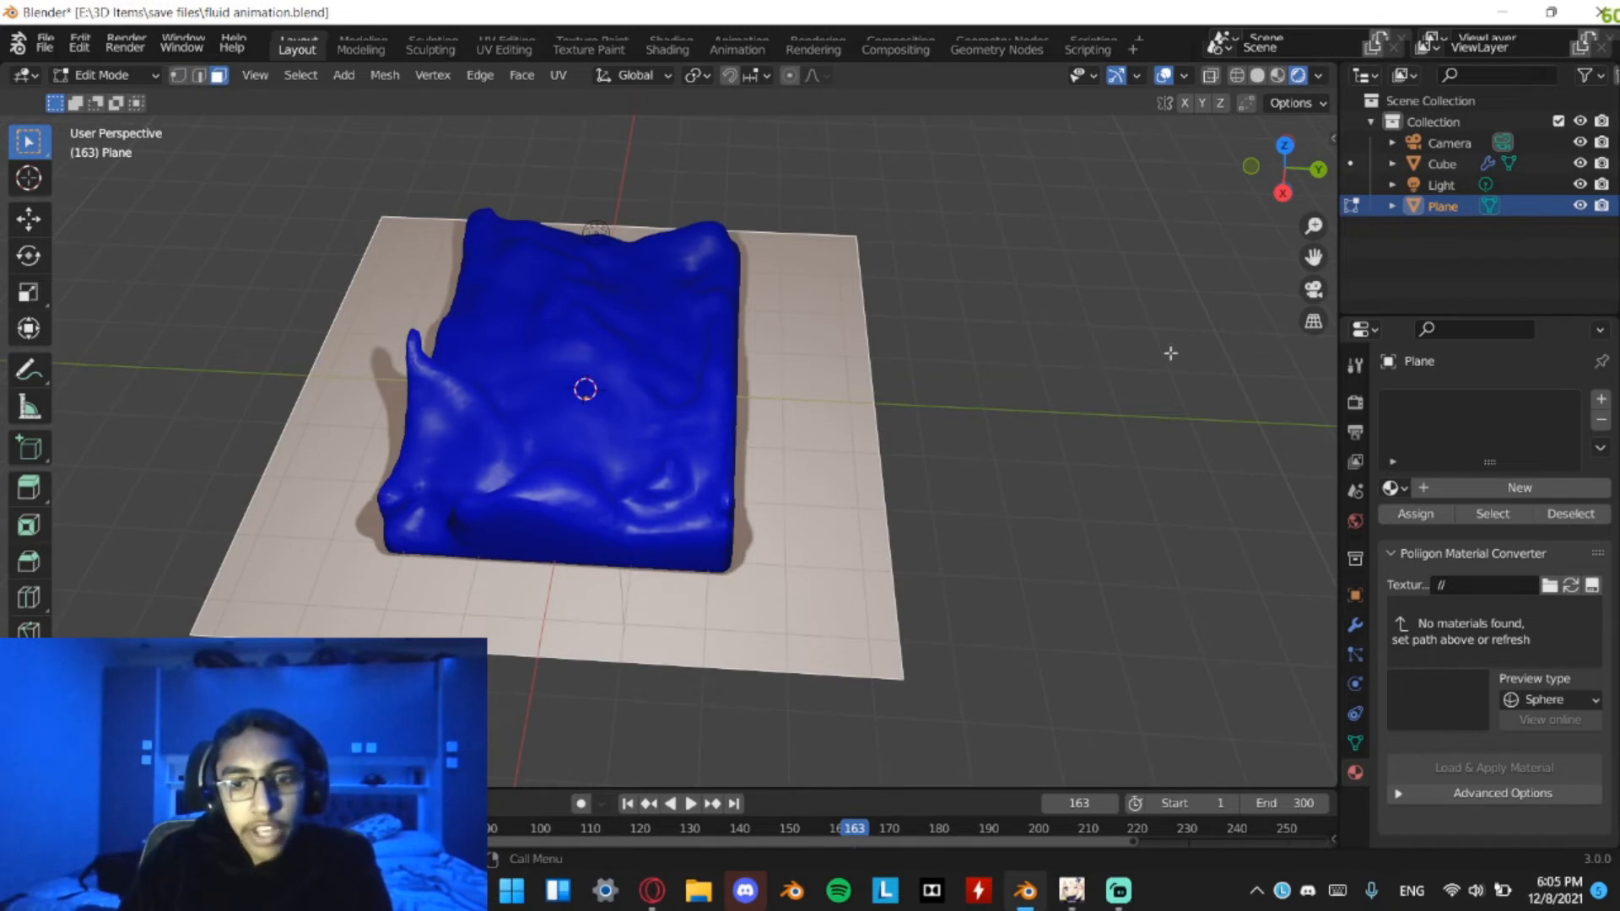
Inset the plane's face to leave an even border around an inner face that still extends past the fluid
key("i")
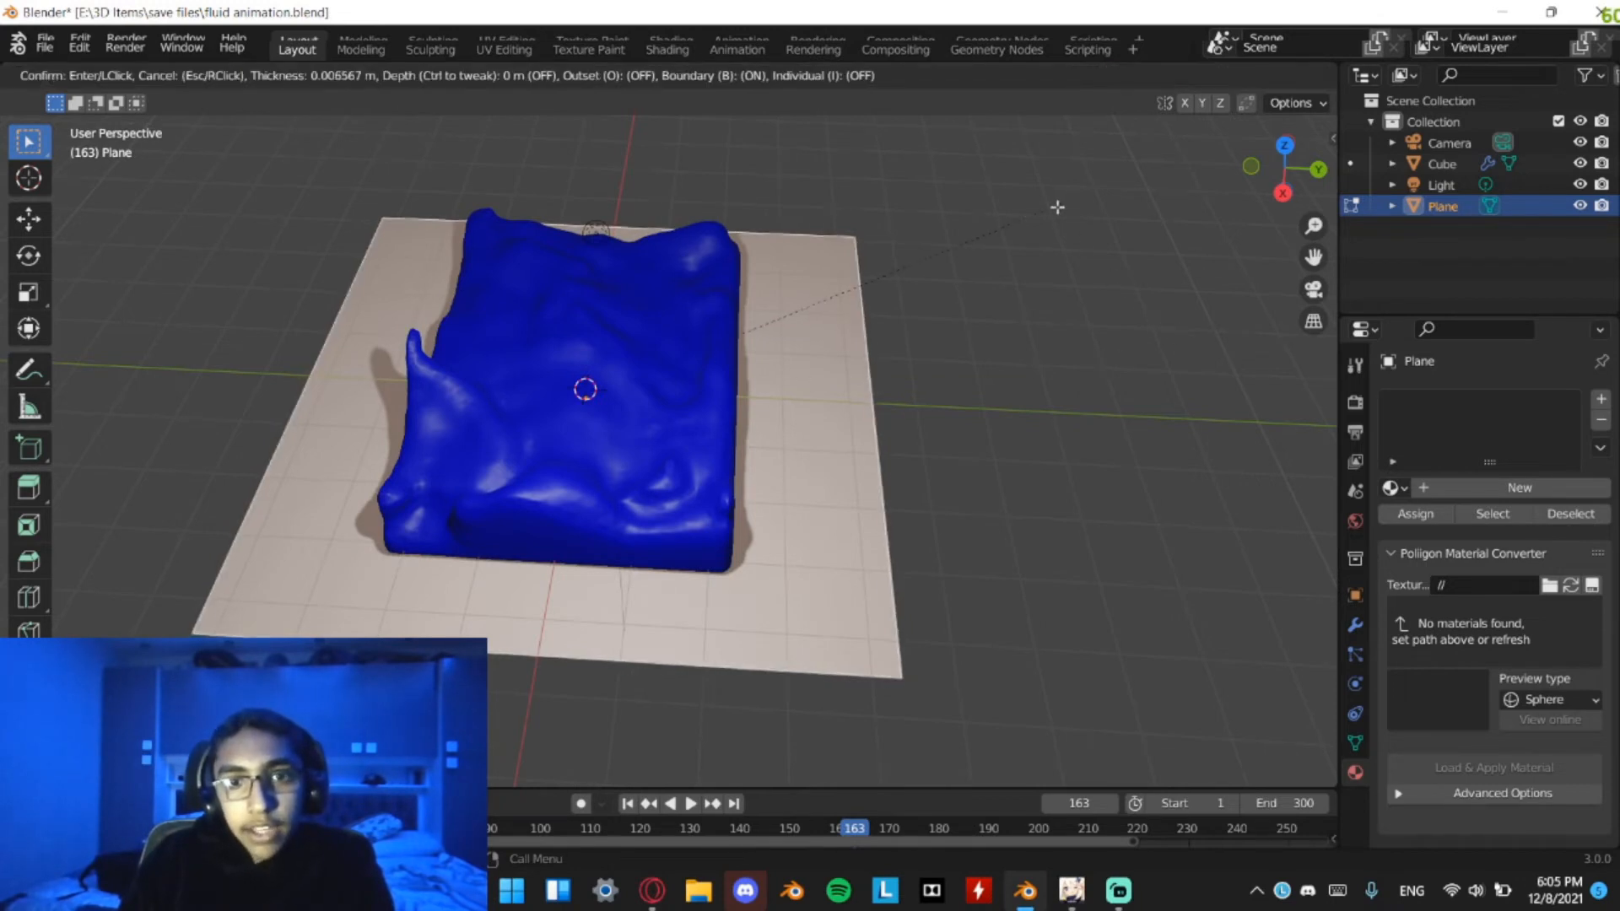
key("Escape")
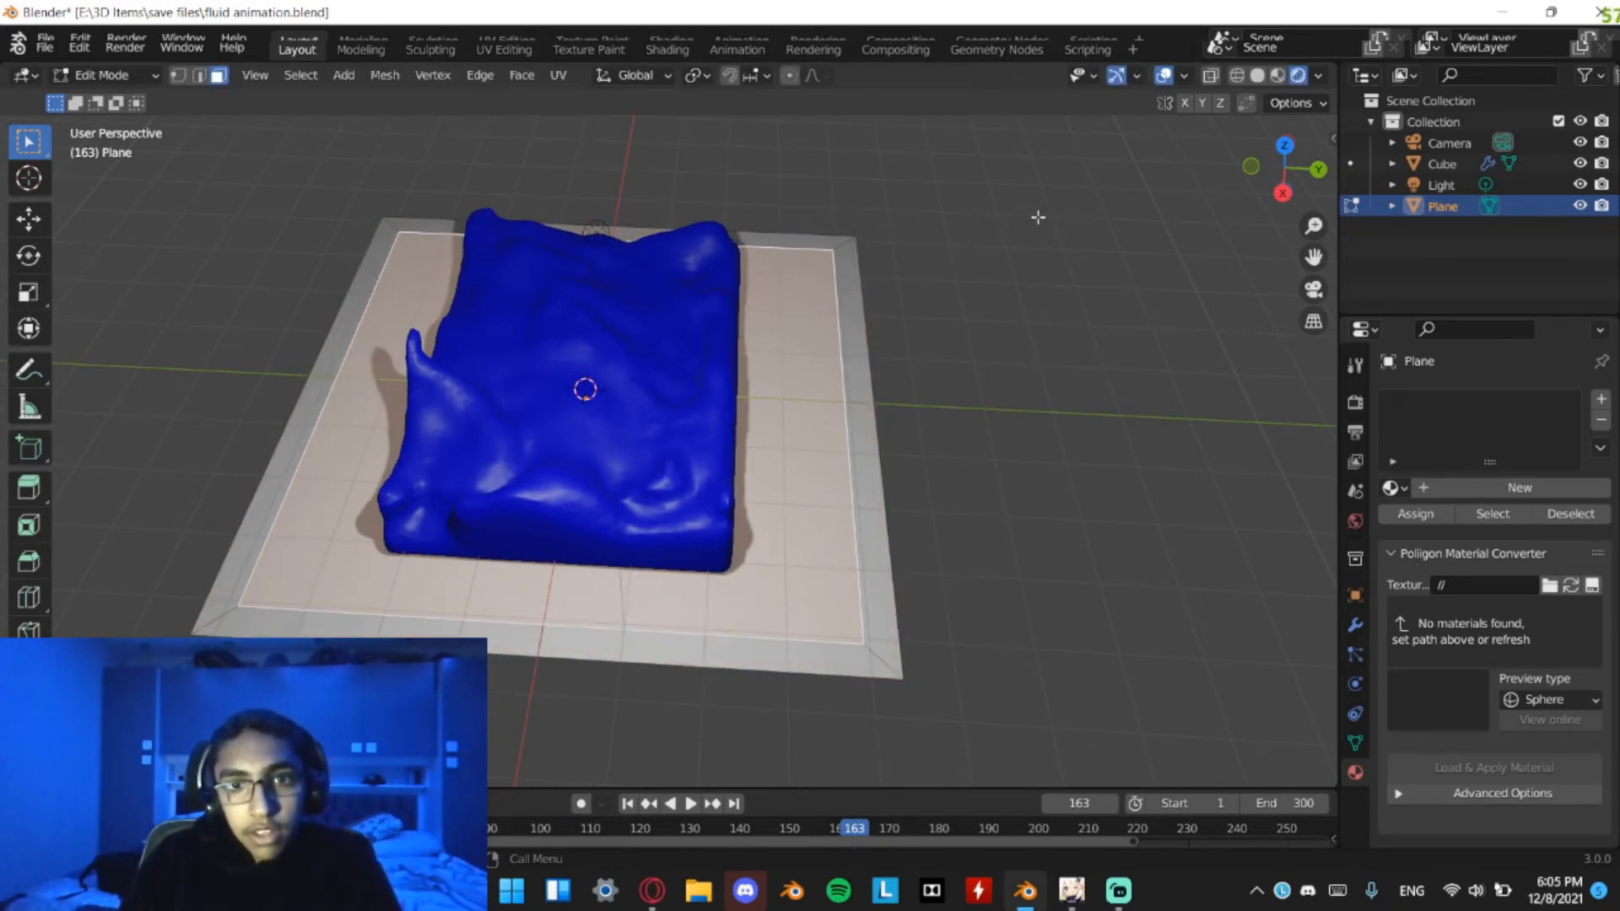
key("i")
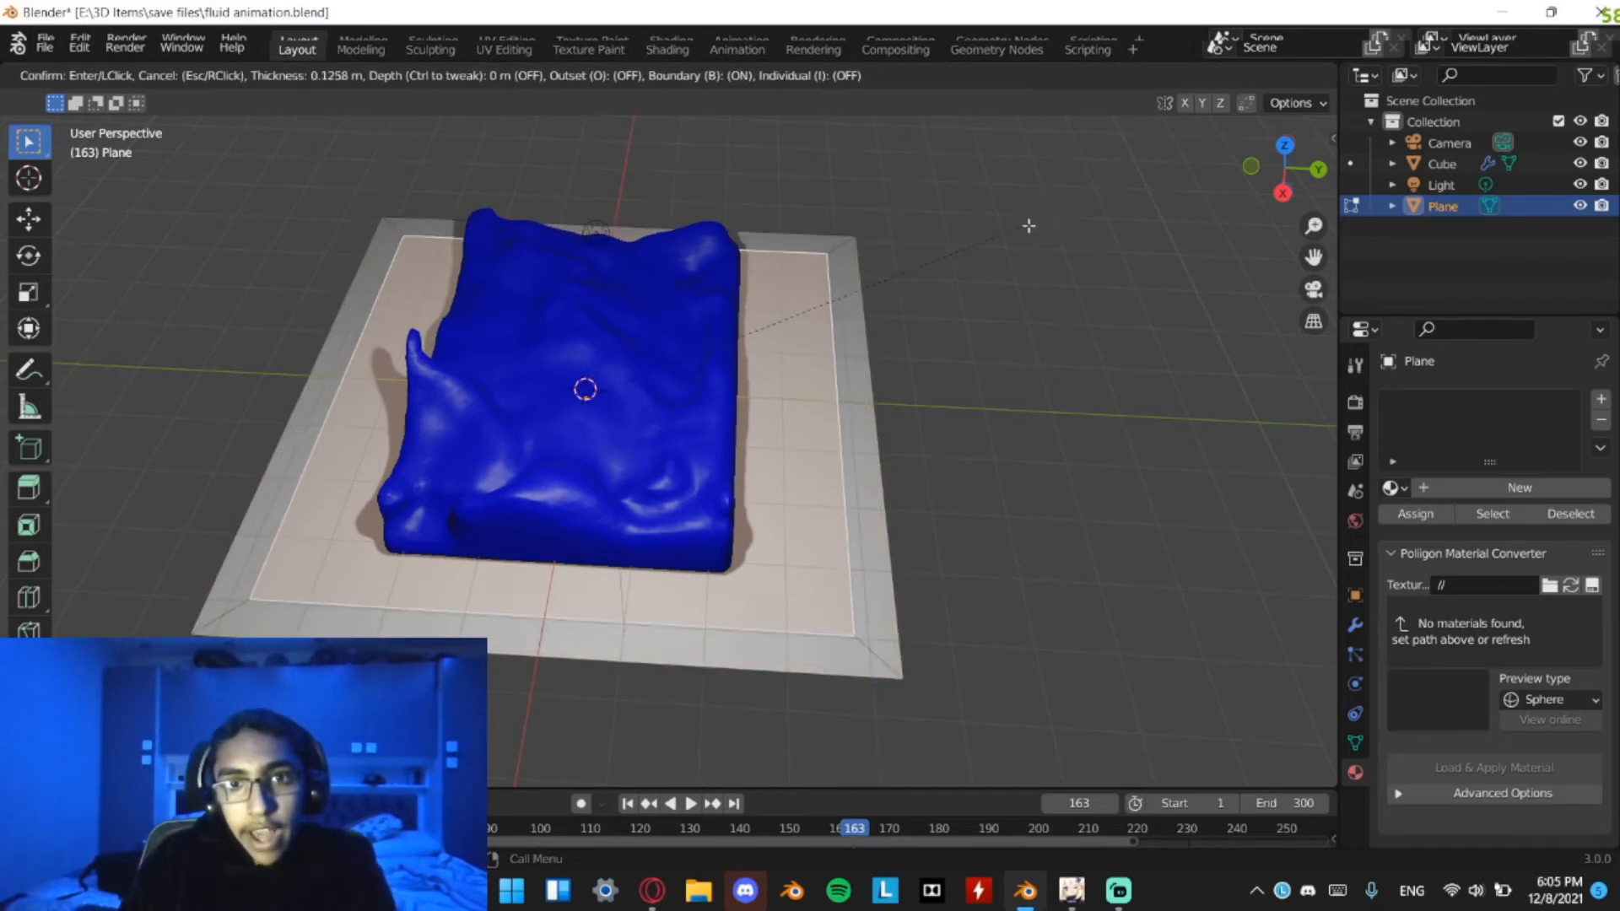
left_click(1012, 244)
middle_click_drag(760, 300, 991, 383)
middle_click_drag(589, 387, 747, 267, "shift")
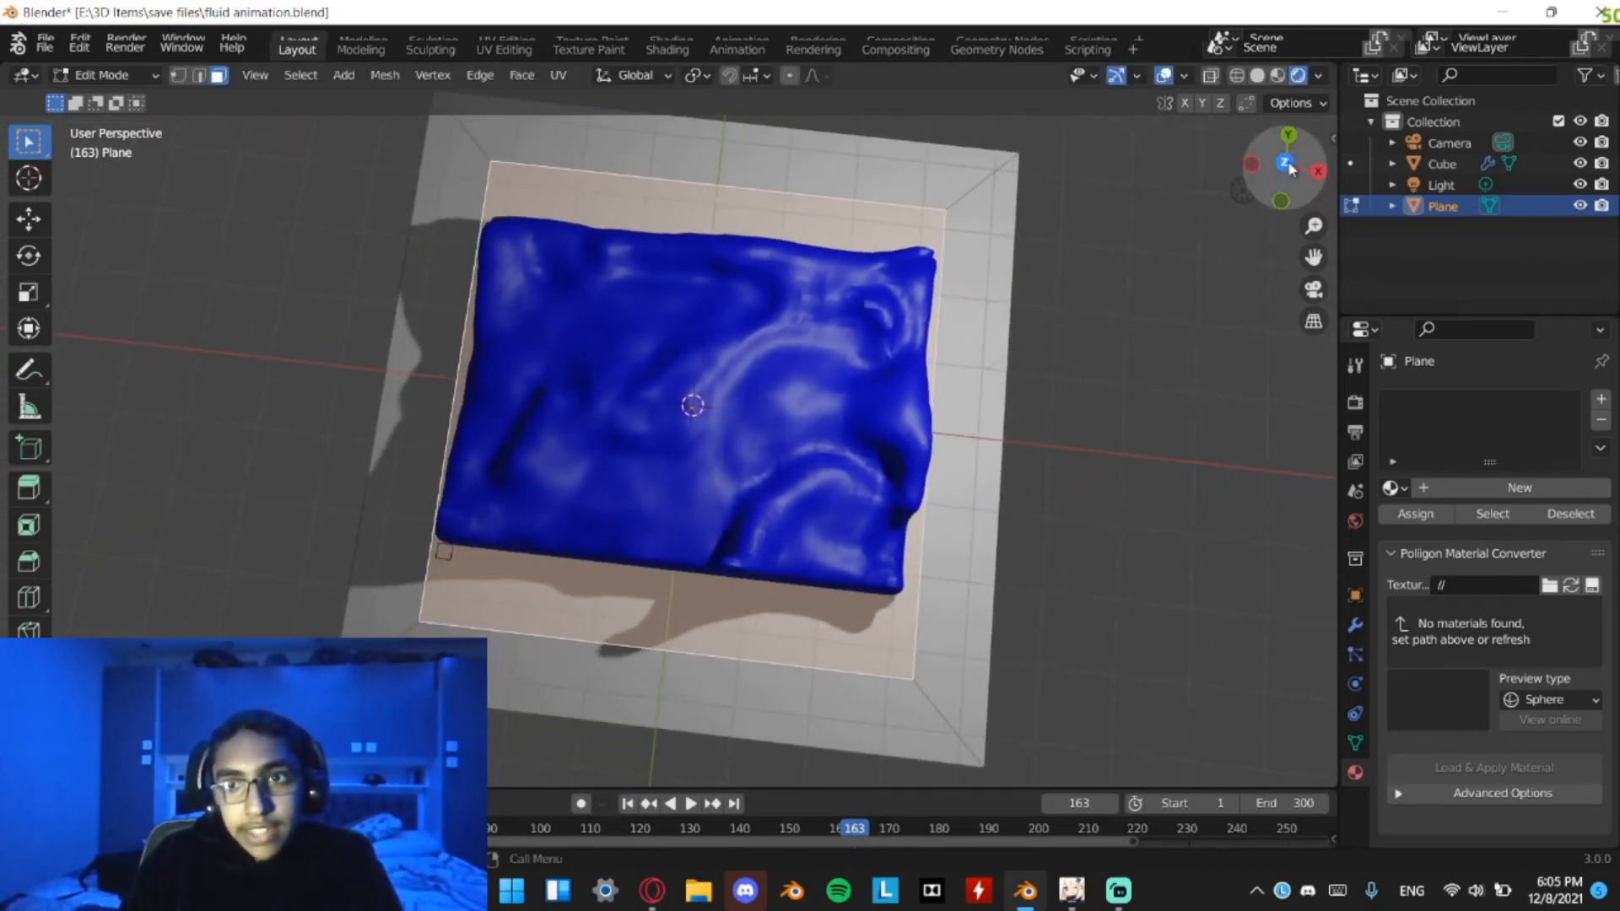
From the top orthographic view, select the inner face and scale it along Y to about 0.71, just outside the fluid
left_click(1285, 164)
key("KP_Decimal")
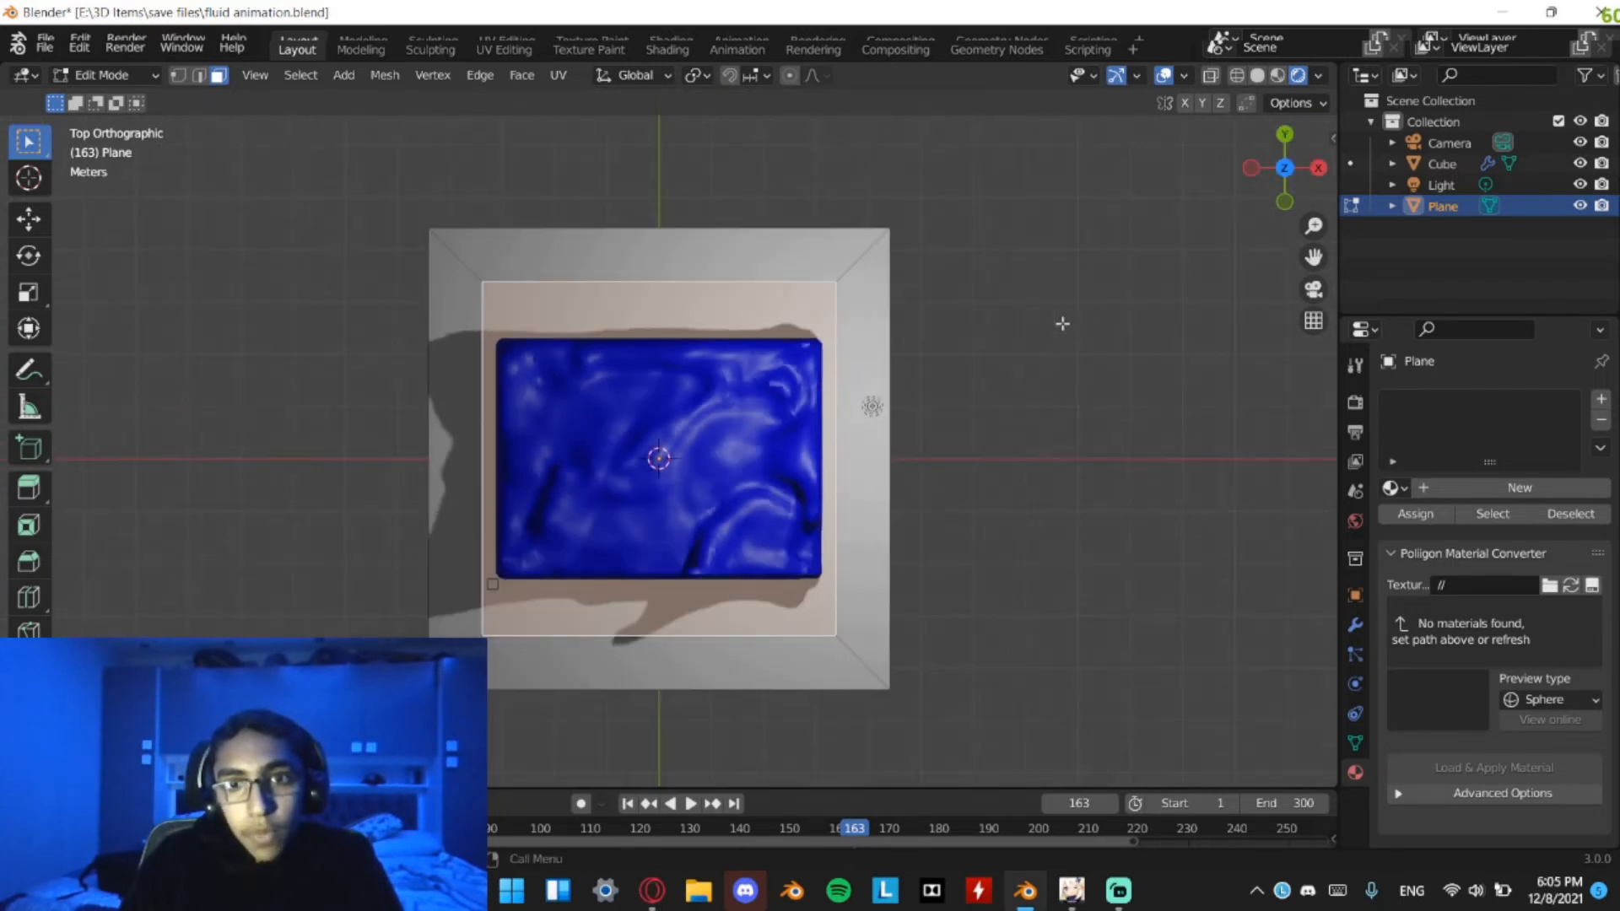
scroll(1062, 323, "down", 1)
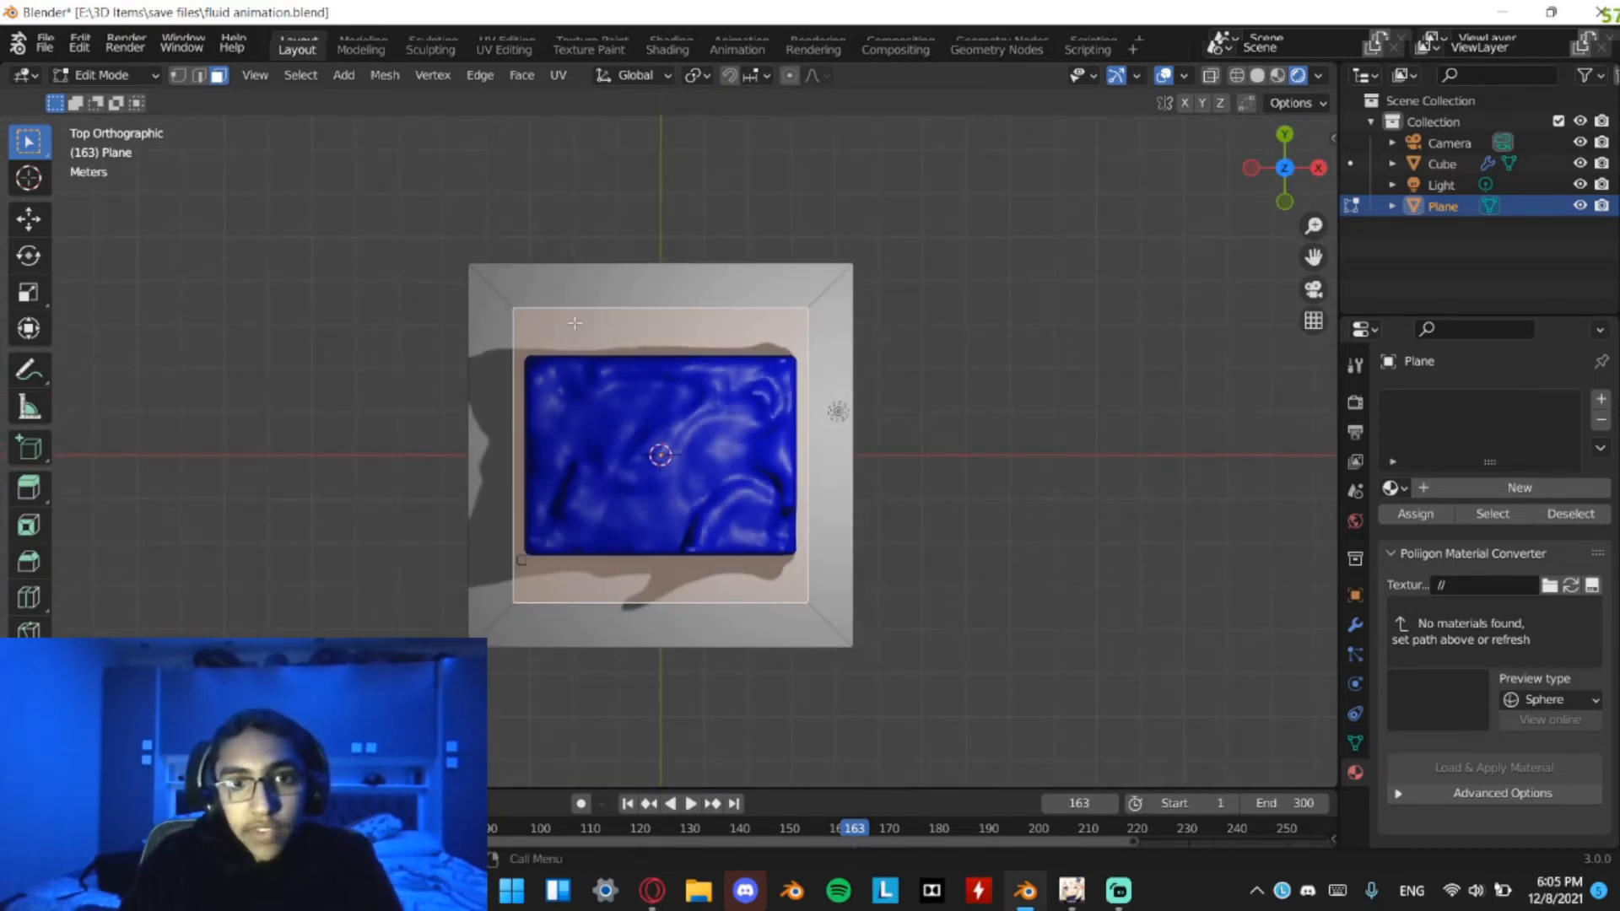
left_click(506, 325)
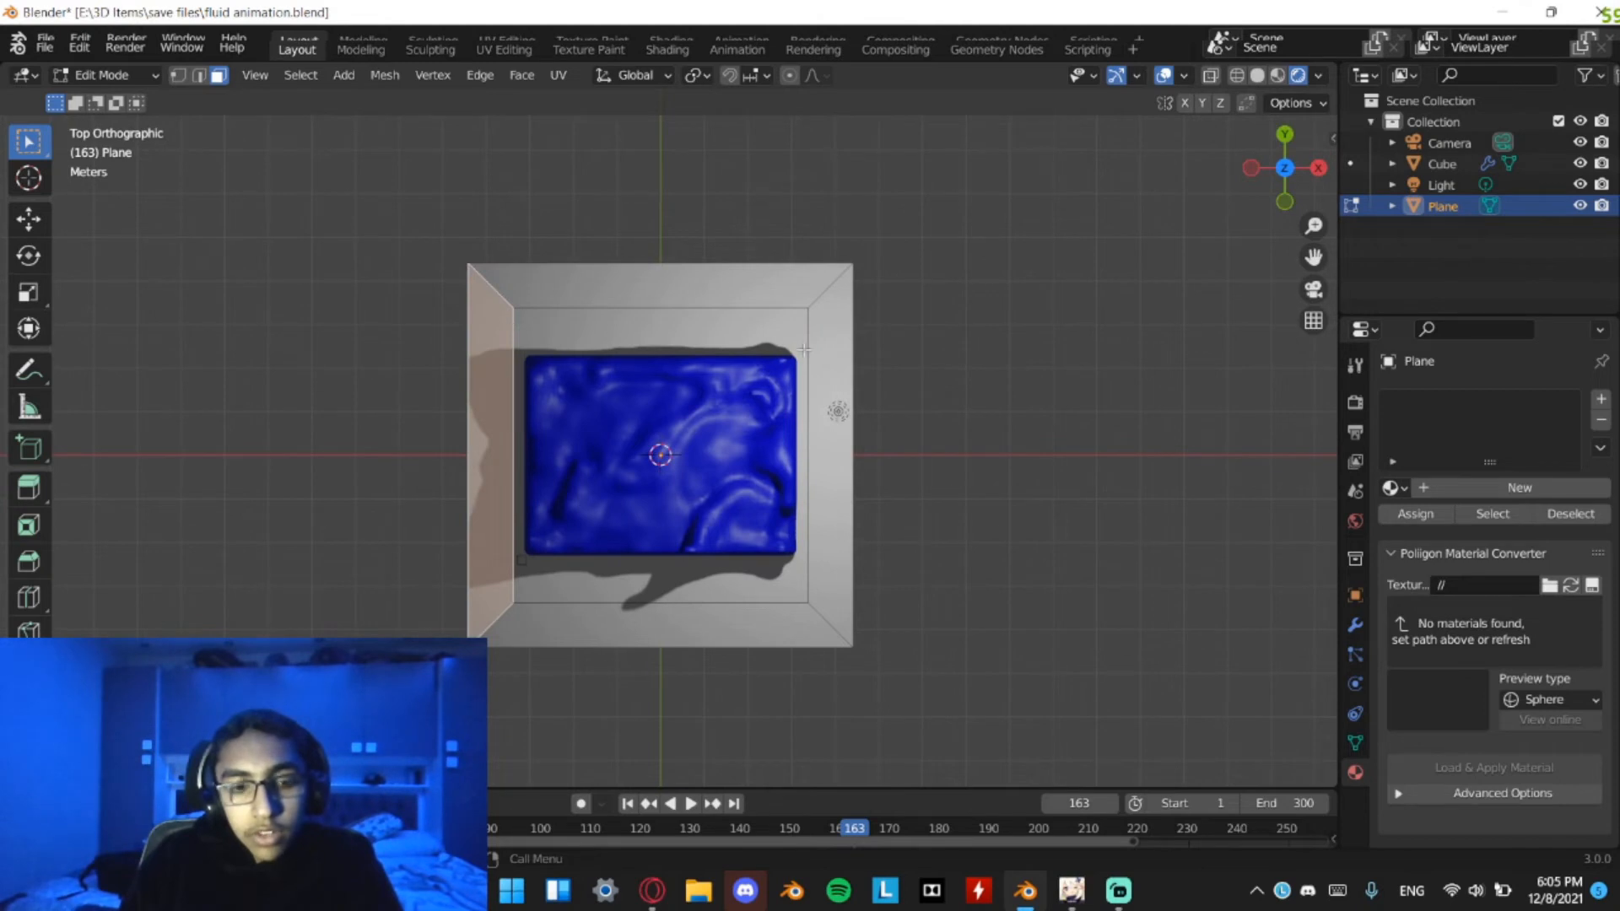
key("a")
left_click(983, 385)
left_click(793, 365)
scroll(877, 384, "up", 2)
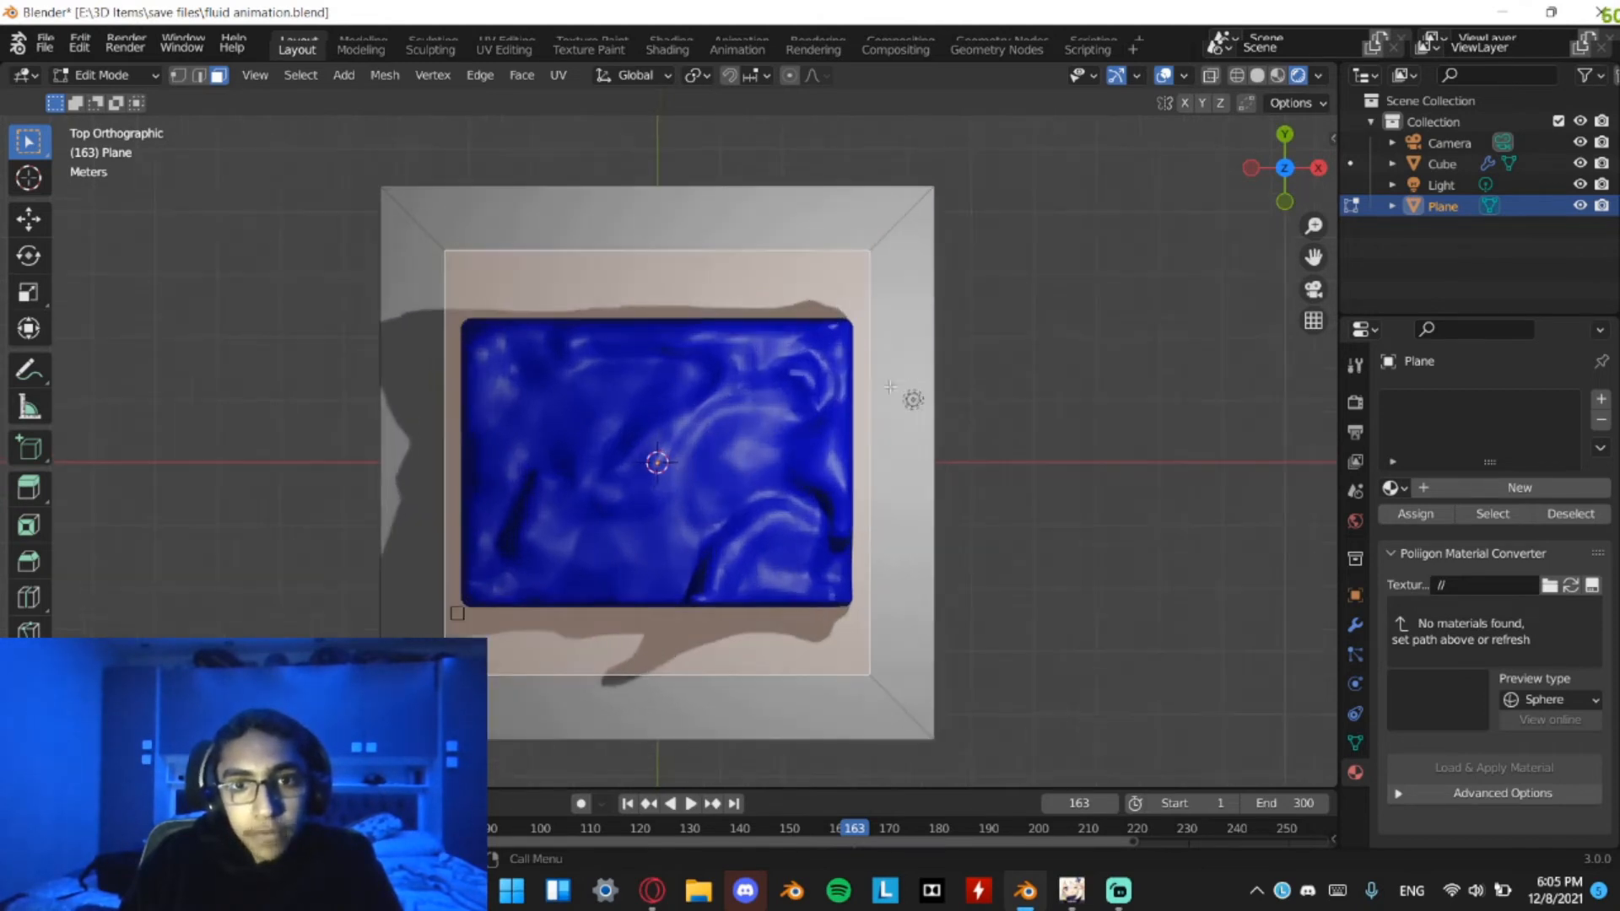
scroll(968, 340, "down", 1)
key("s")
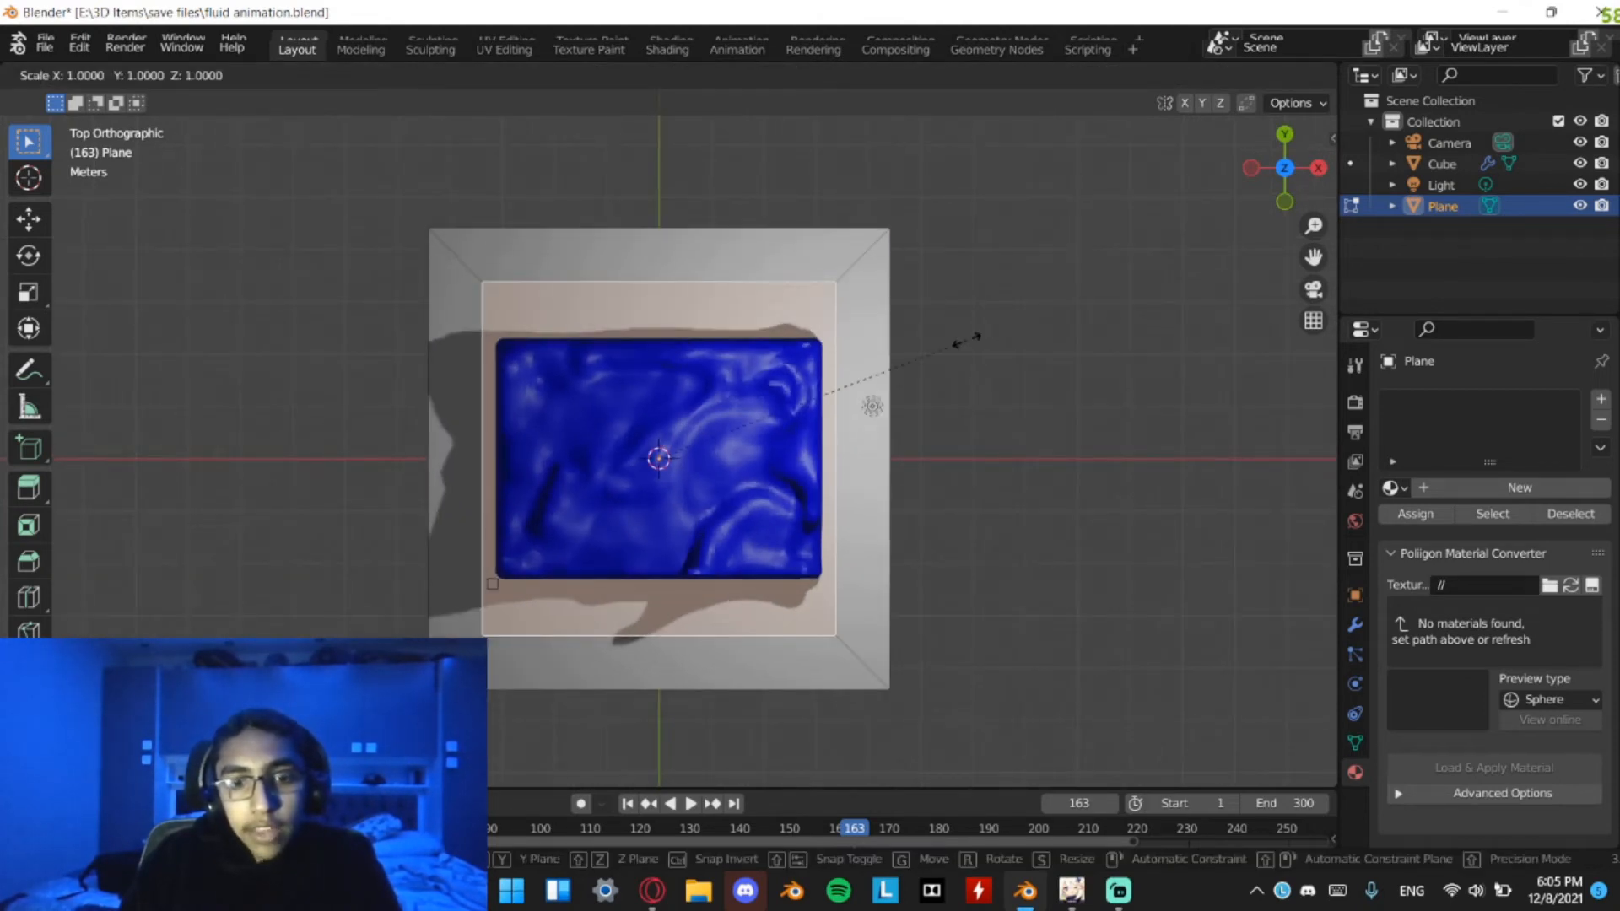
key("y")
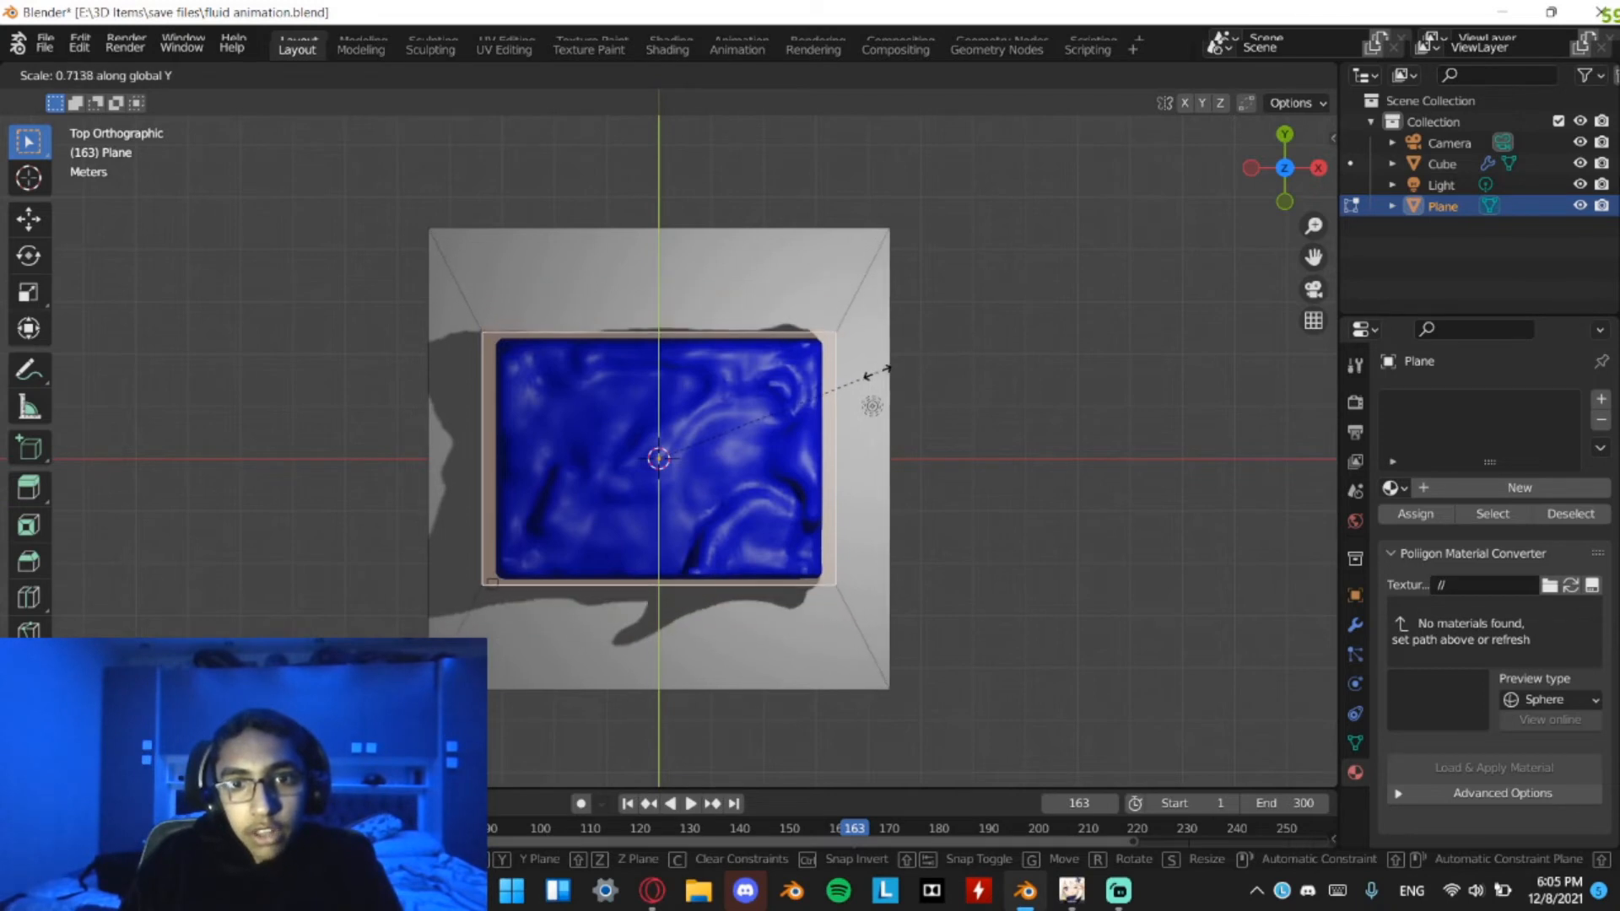
Fine-tune the inner face's scale along X and Y to fit closely around the fluid's outline
scroll(884, 374, "up", 2)
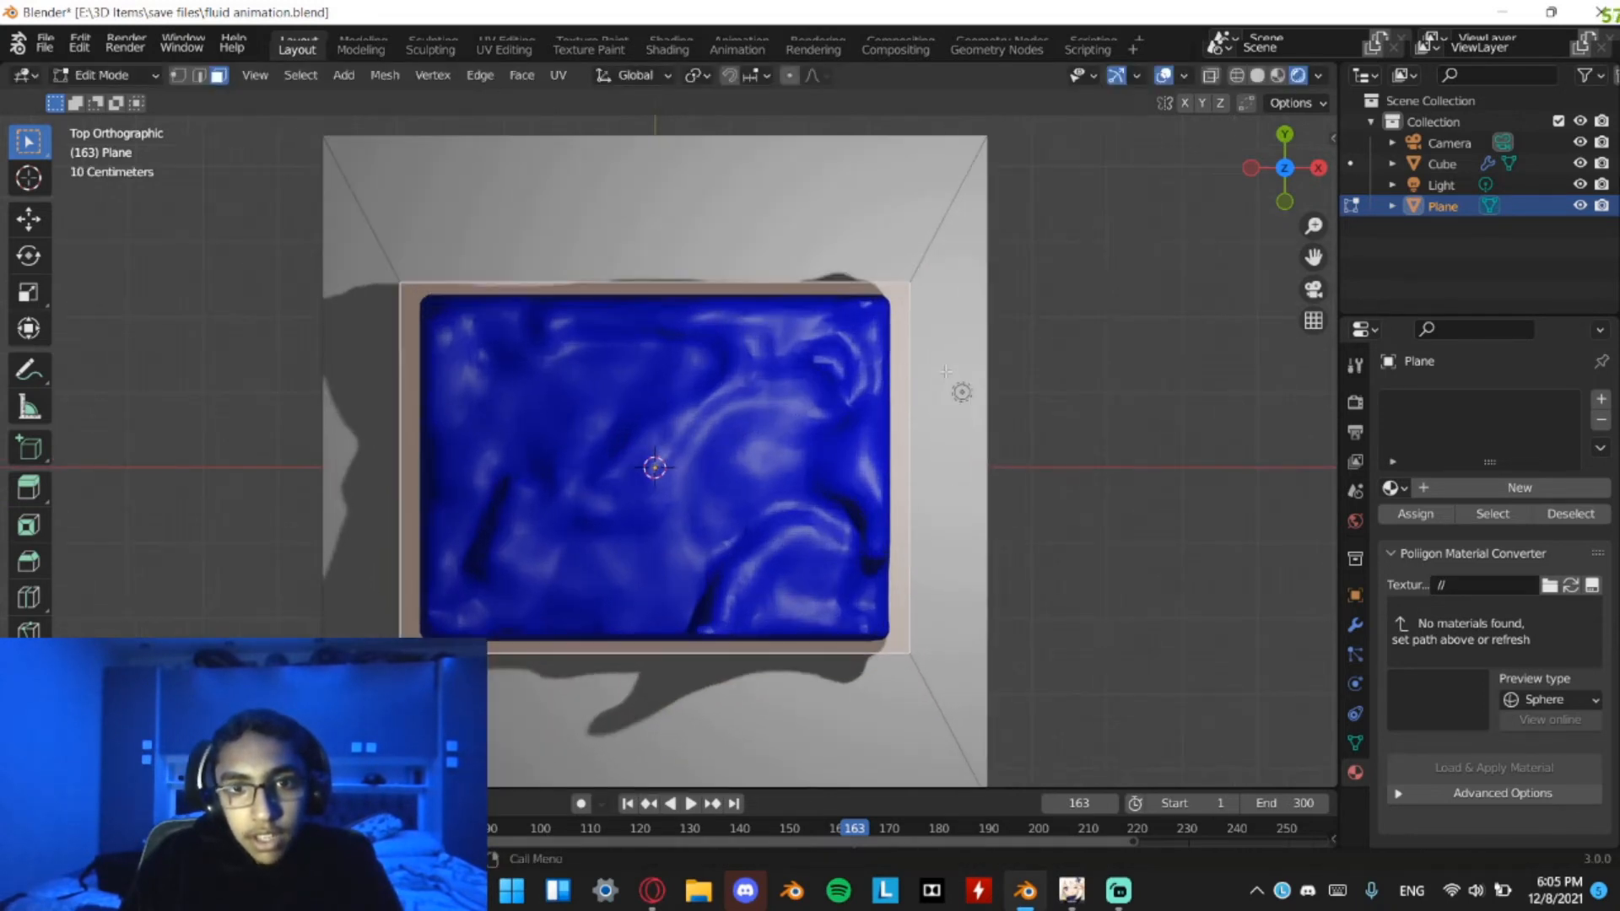
key("s")
key("x")
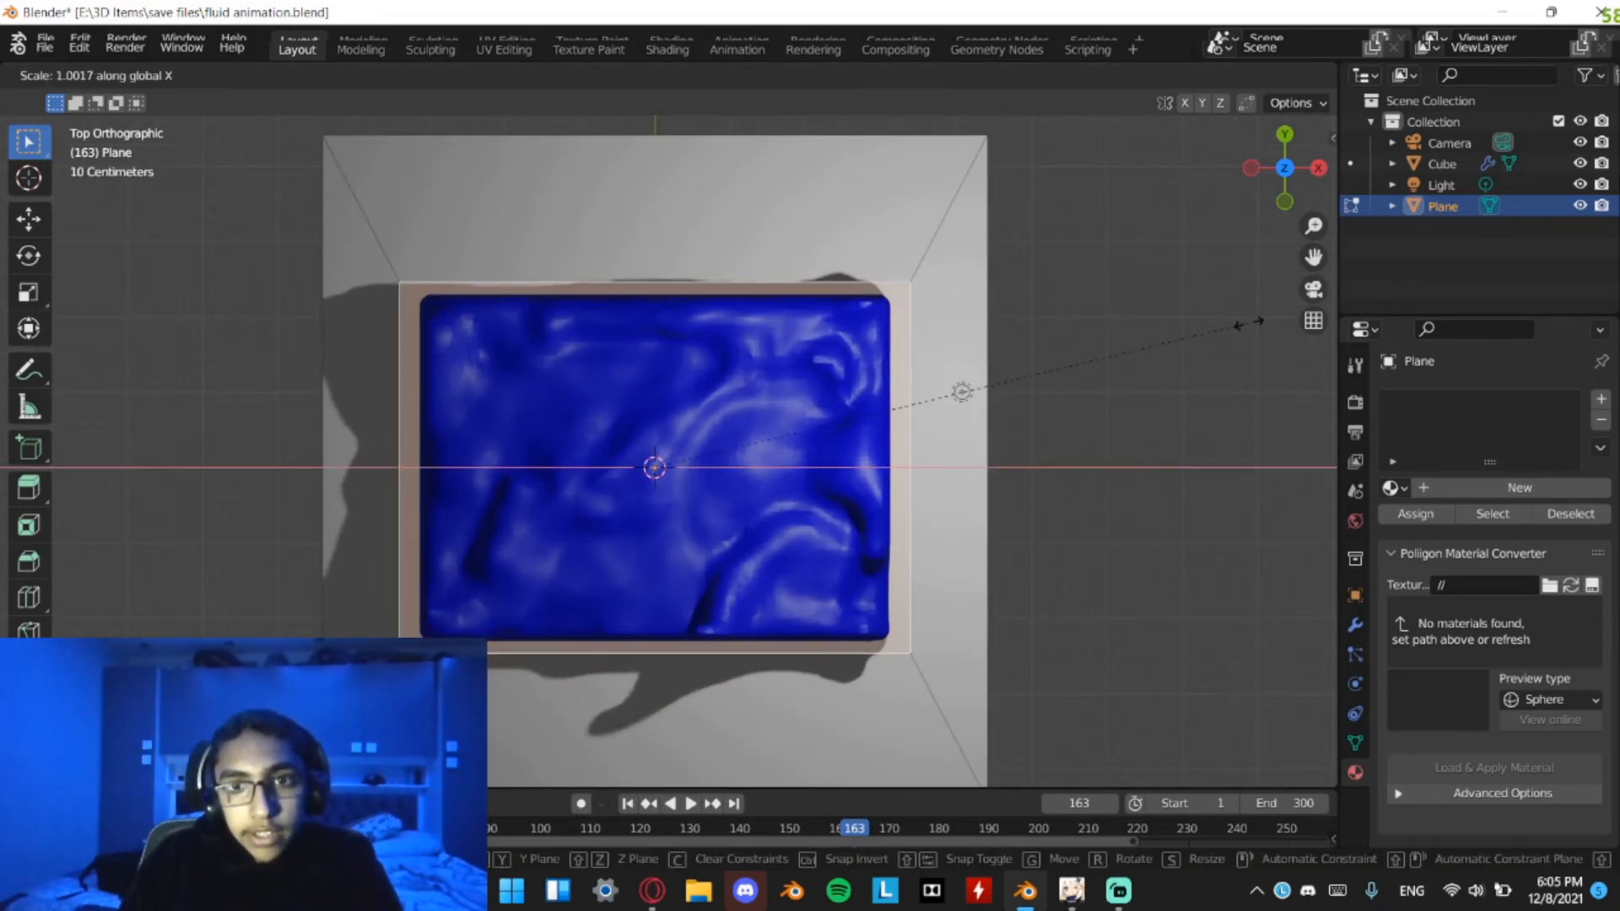
left_click(1232, 336)
scroll(890, 347, "up", 2)
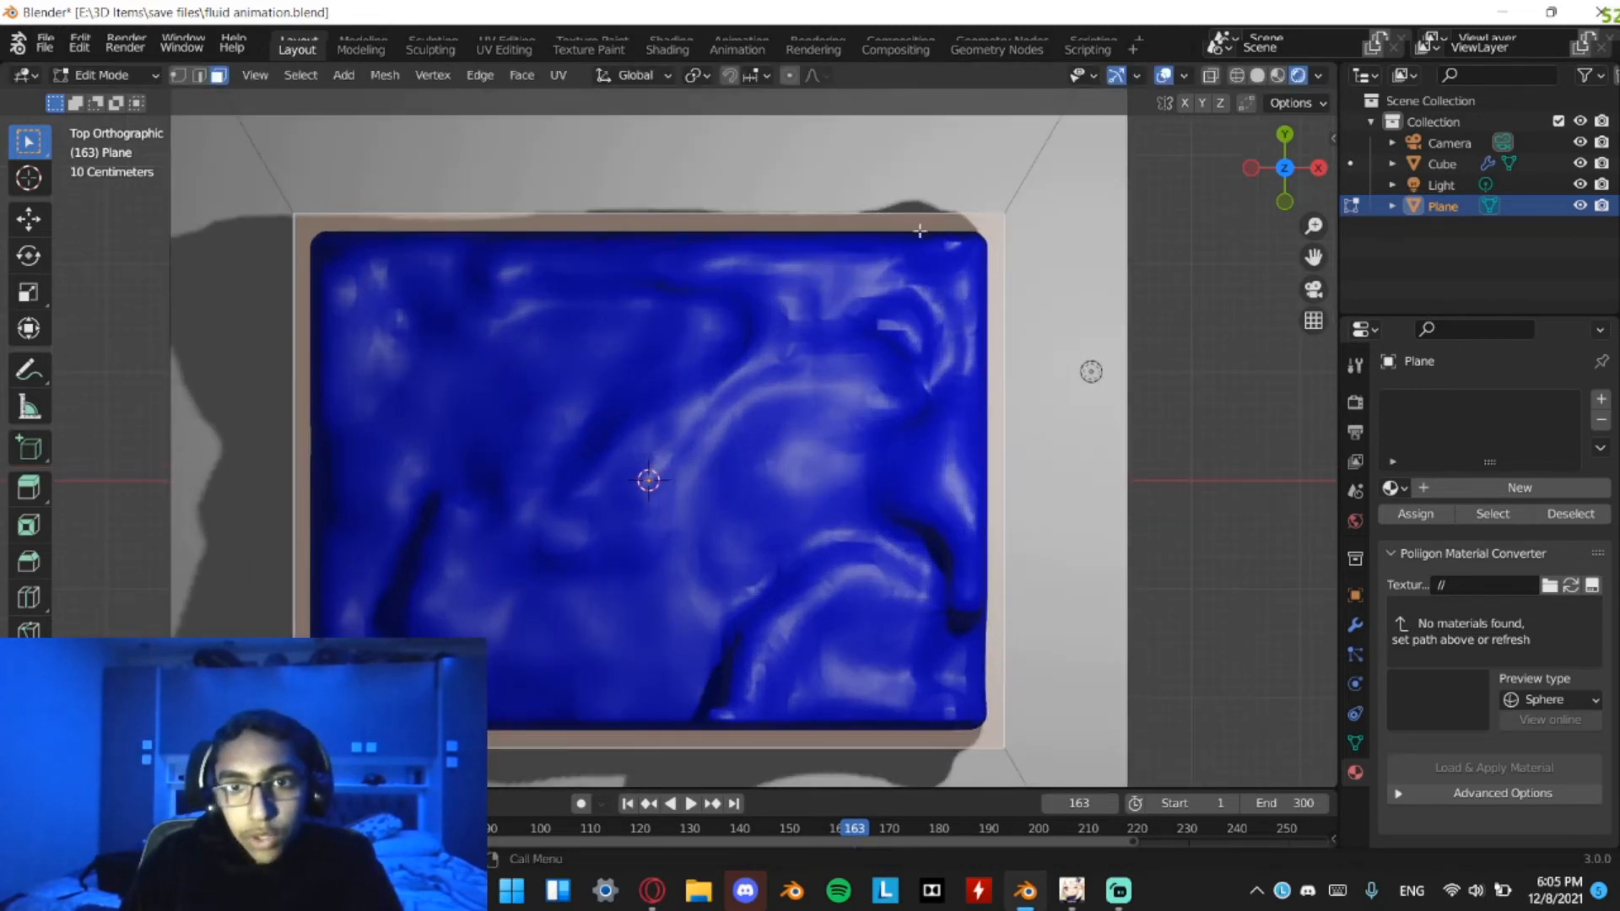
key("s")
key("y")
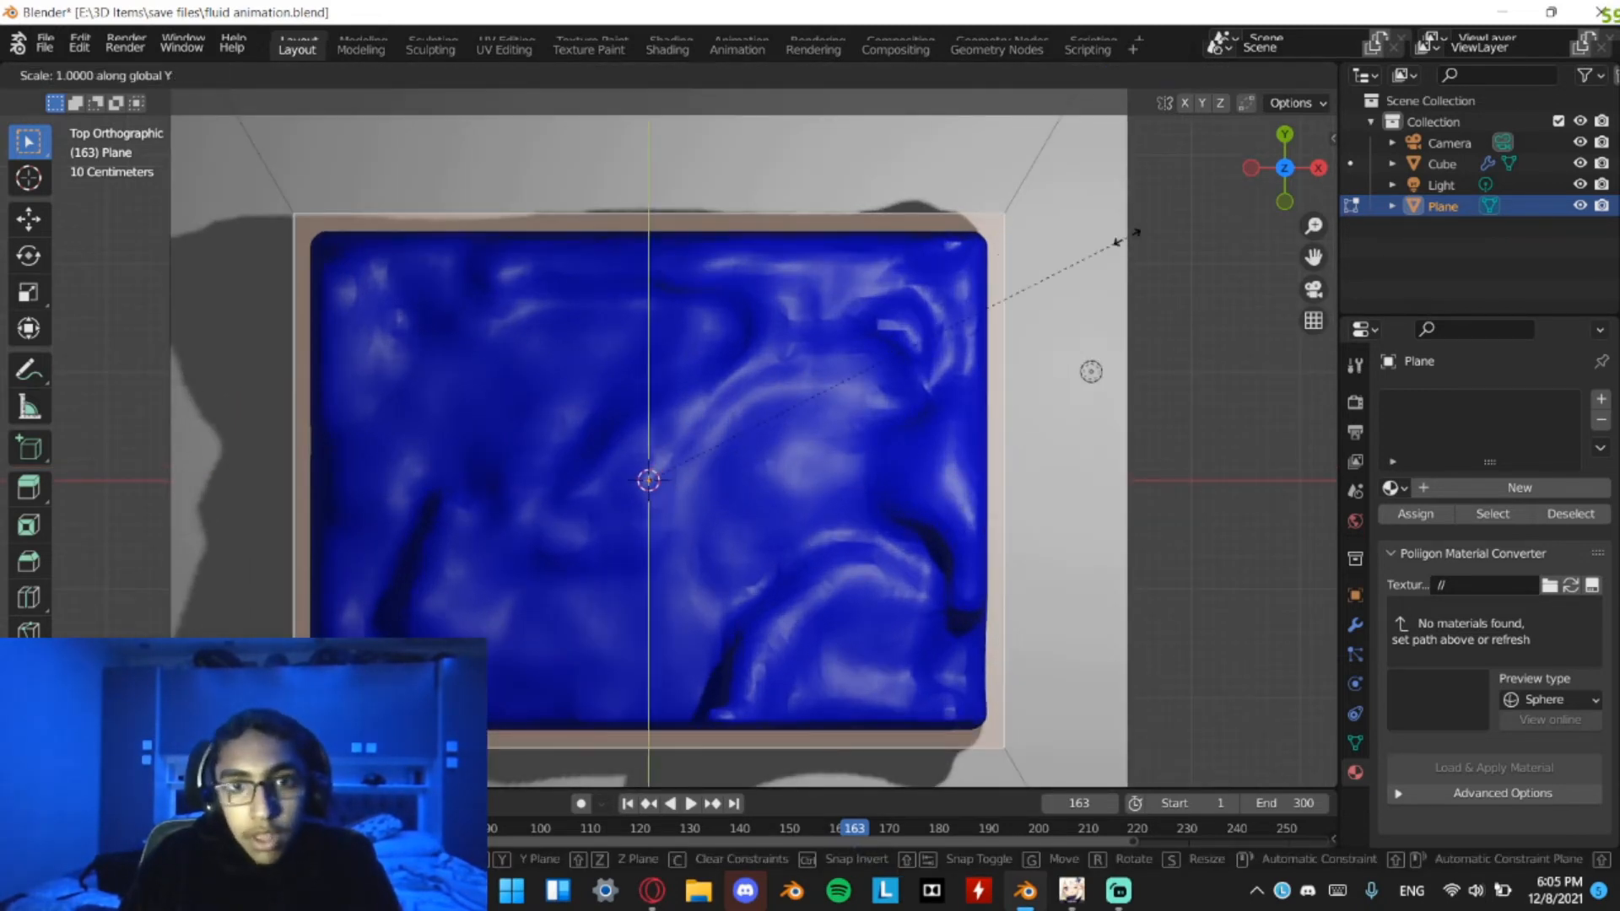
left_click(1128, 242)
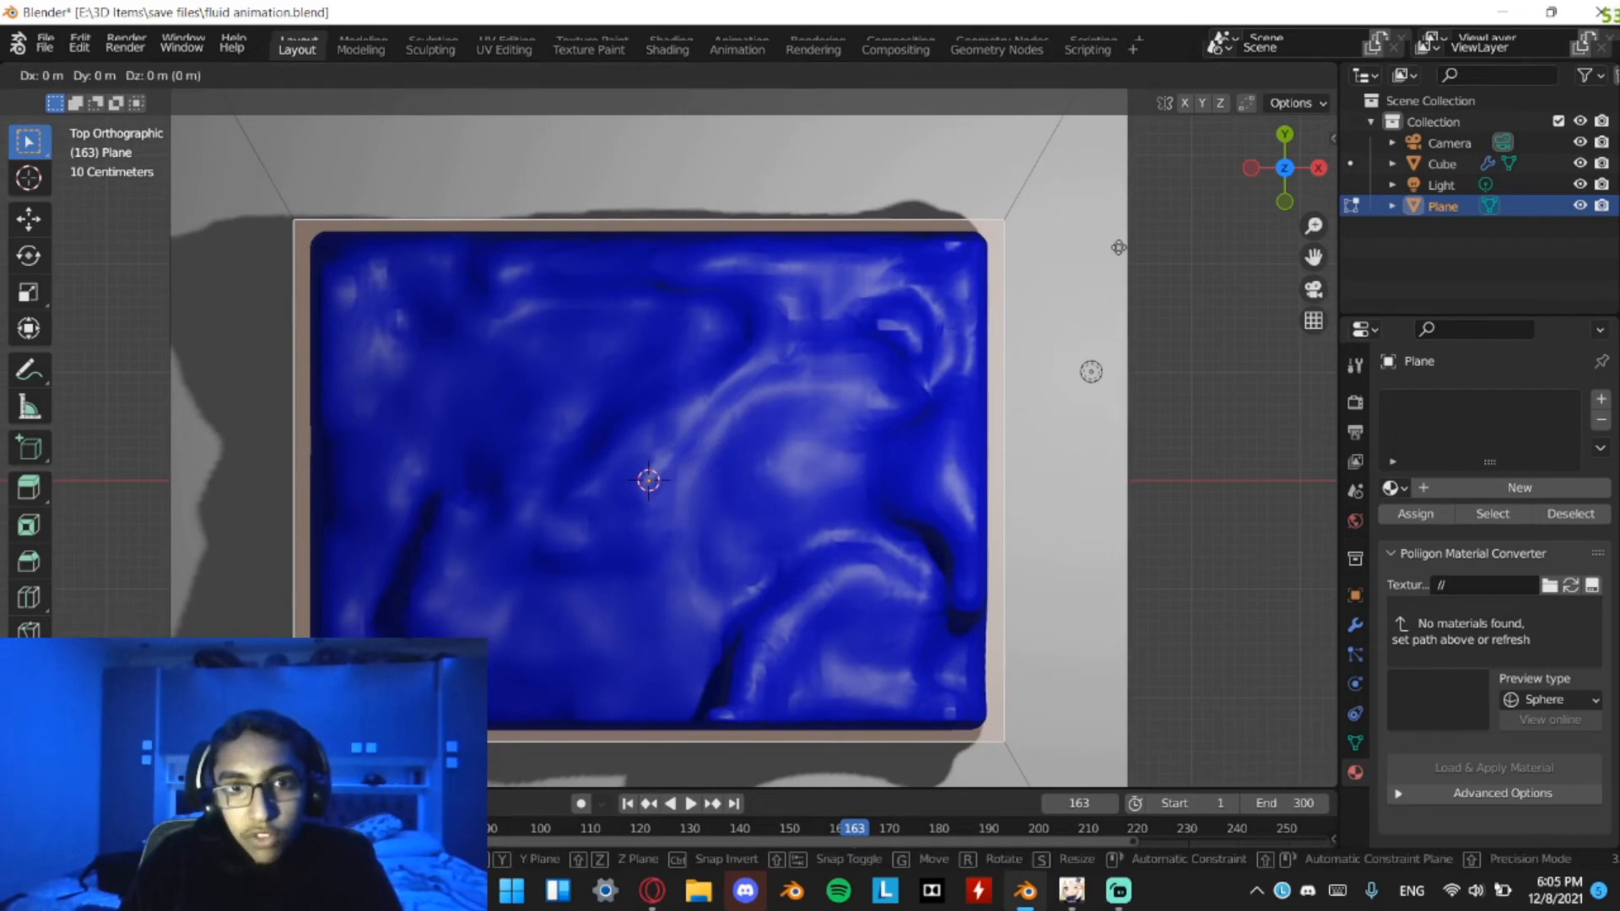
Nudge the inner face in the top view to even out its margins around the fluid, adjusting its scale slightly
key("g")
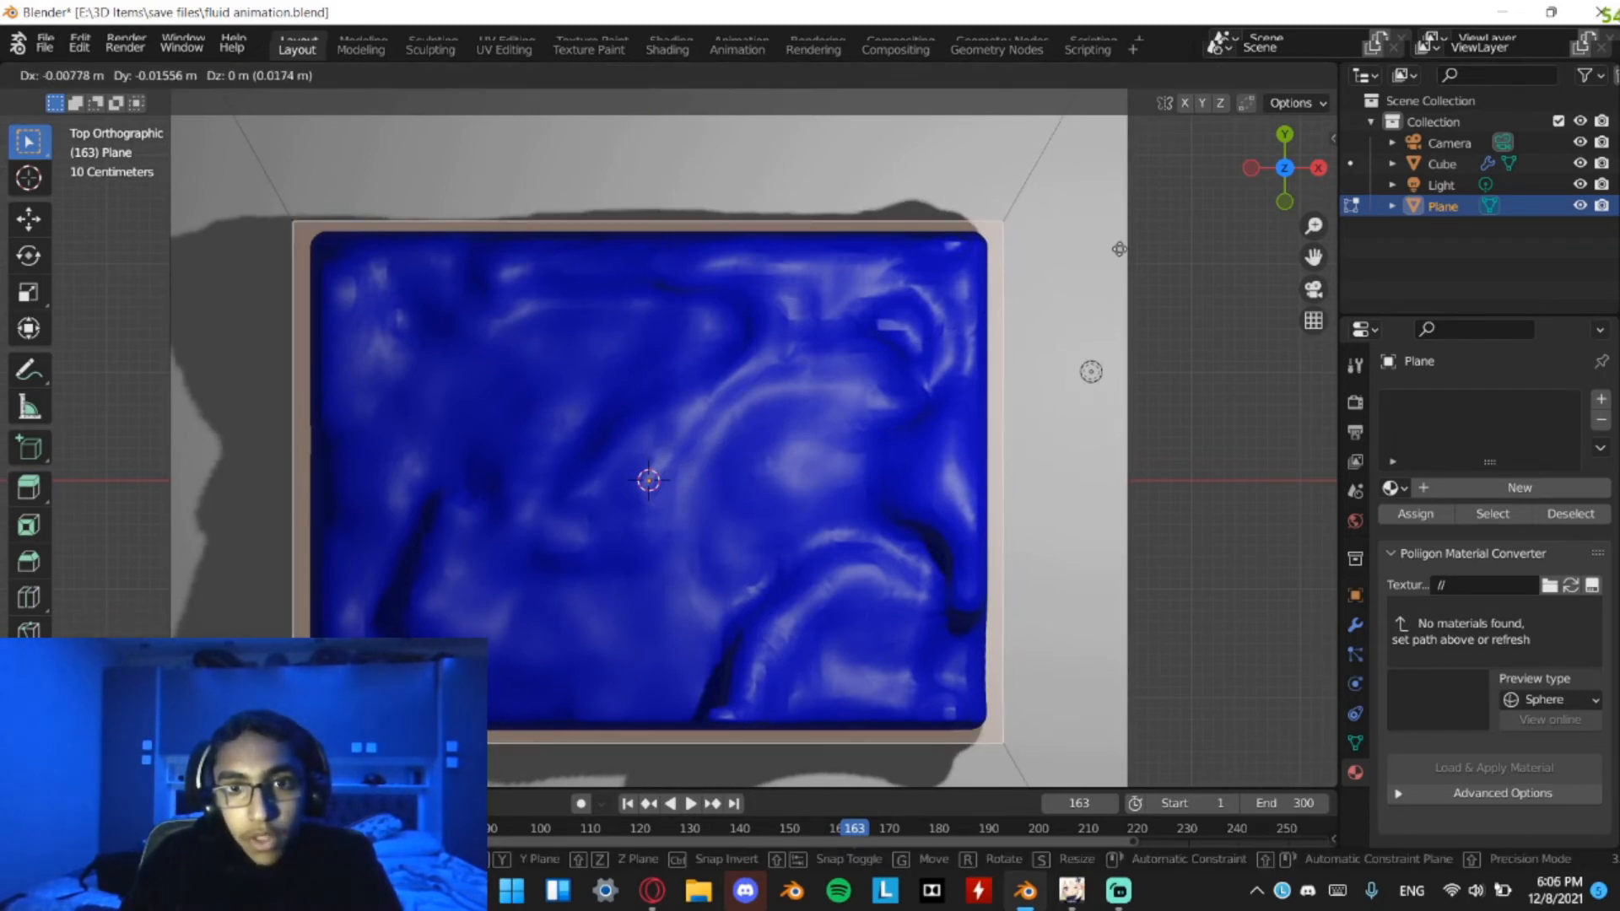
left_click(1120, 250)
key("g")
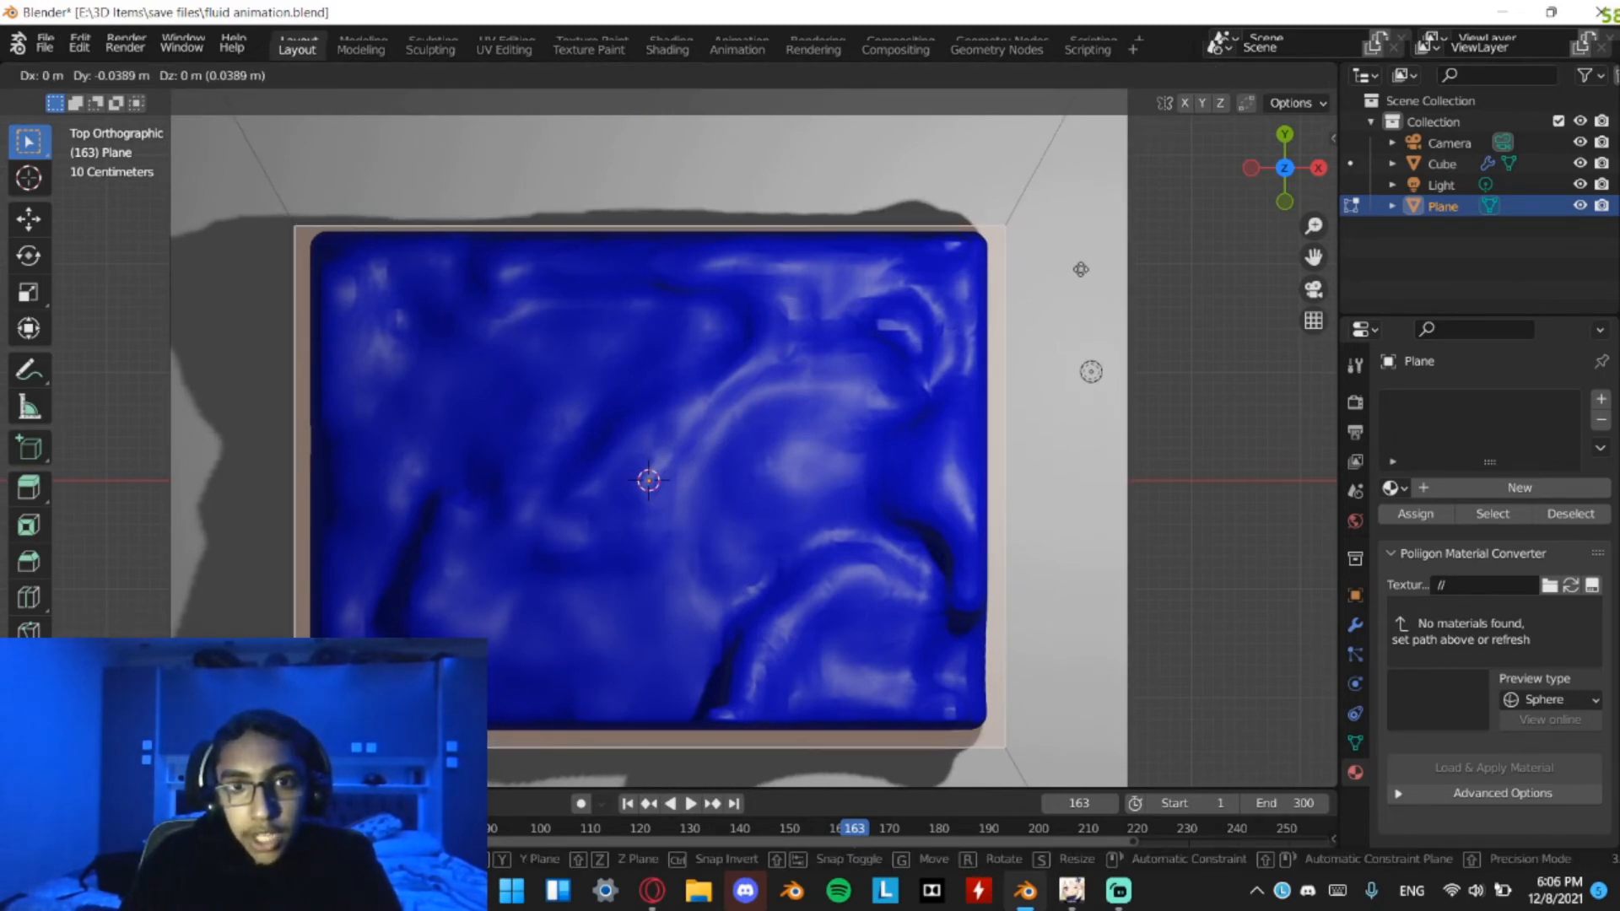
left_click(1083, 265)
key("s")
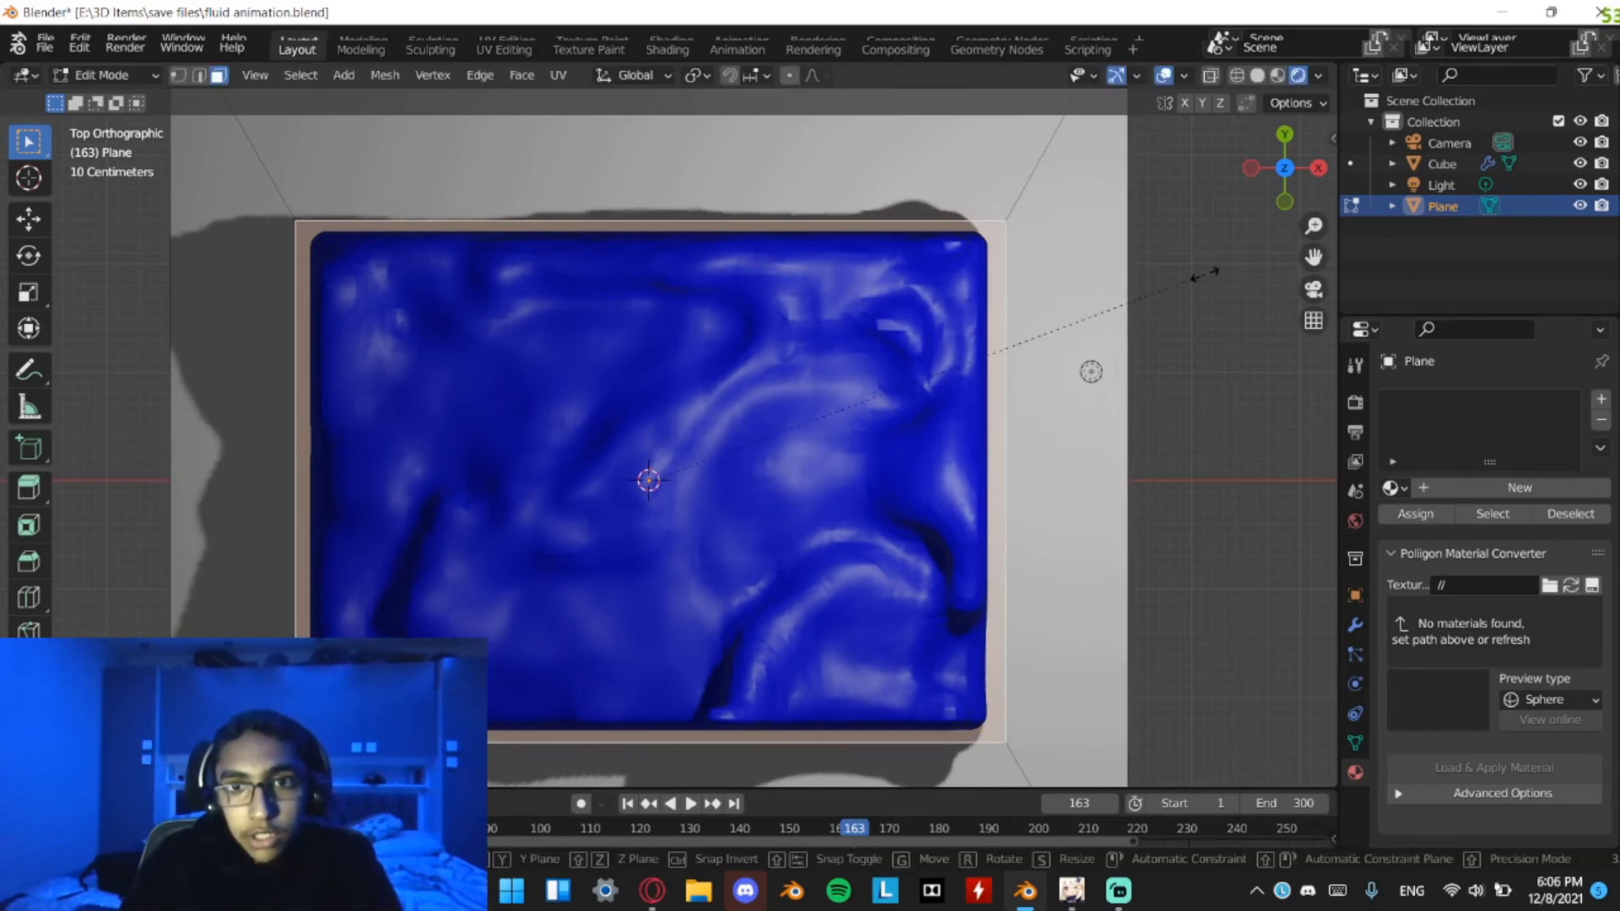
left_click(1198, 276)
Try a very thin inset of the inner face around the fluid's base
scroll(1198, 275, "down", 3)
middle_click_drag(1198, 275, 1015, 204)
scroll(1015, 204, "up", 5)
middle_click_drag(995, 295, 1199, 482)
key("i")
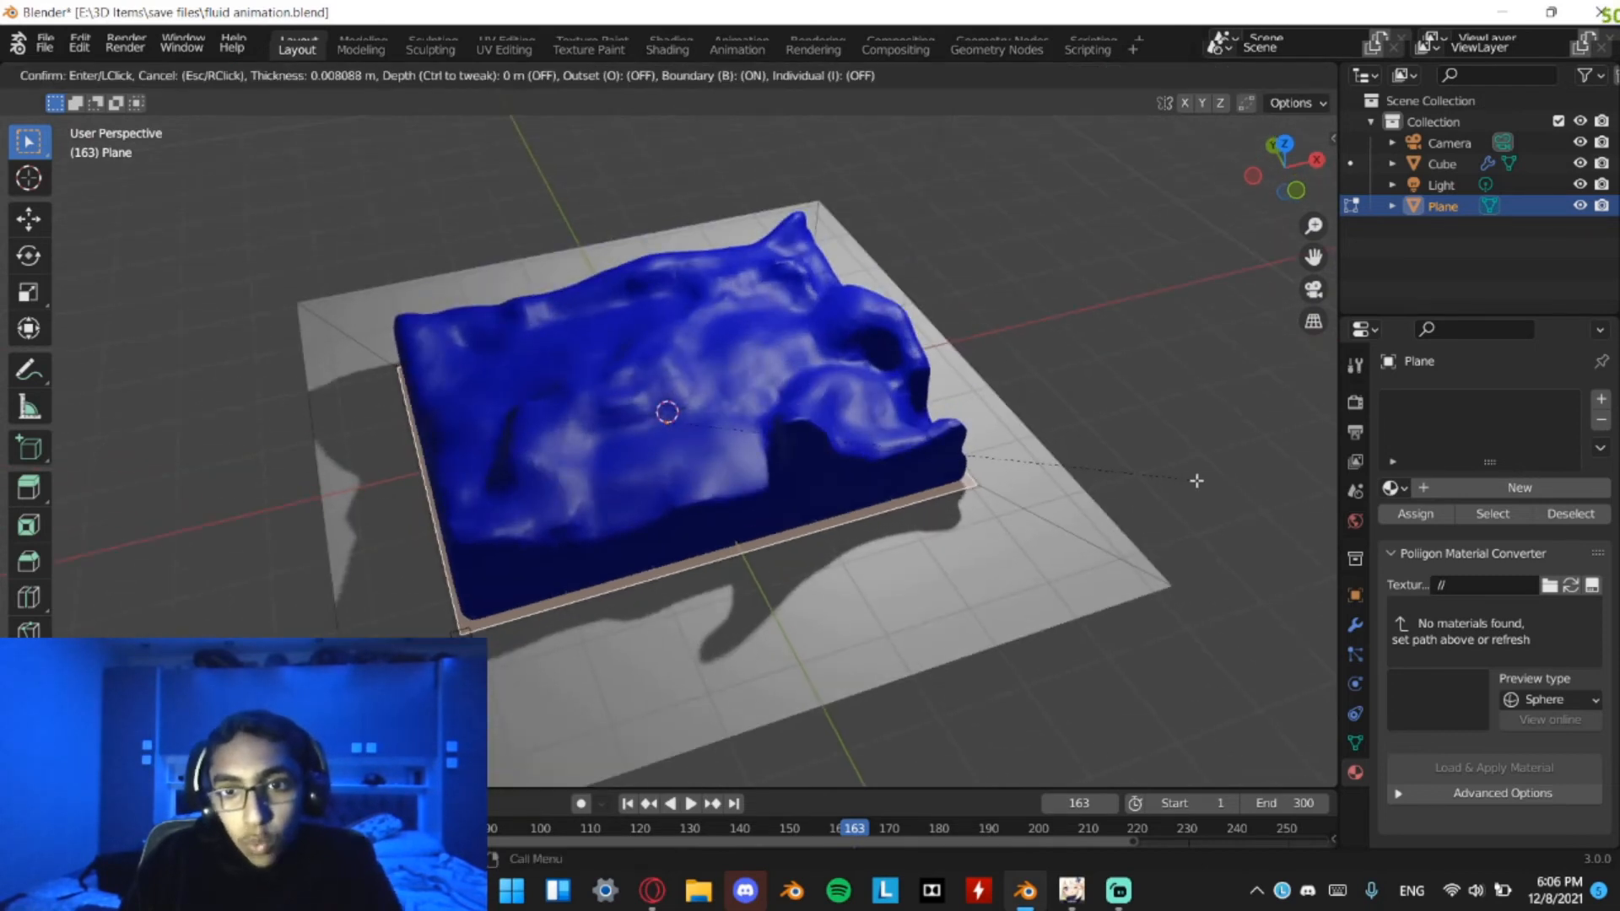
left_click(1198, 479)
key("ctrl+z")
Inset the inner face by a very thin margin while viewing its edge up close
scroll(1181, 497, "up", 2)
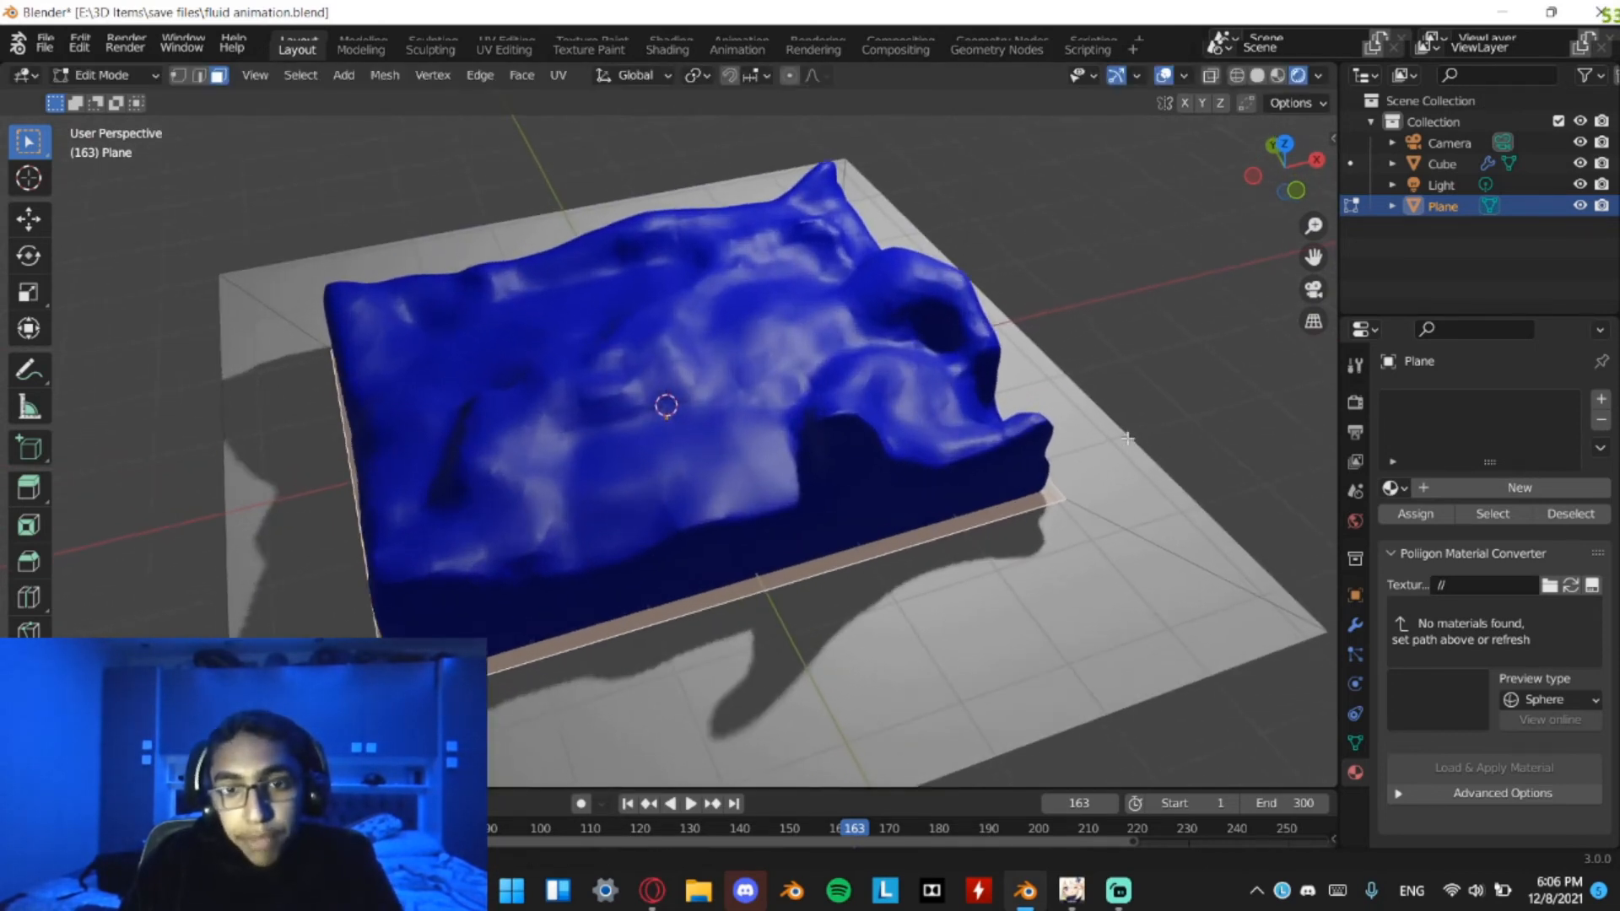
middle_click_drag(1148, 540, 1063, 370, "shift")
scroll(1063, 369, "up", 5)
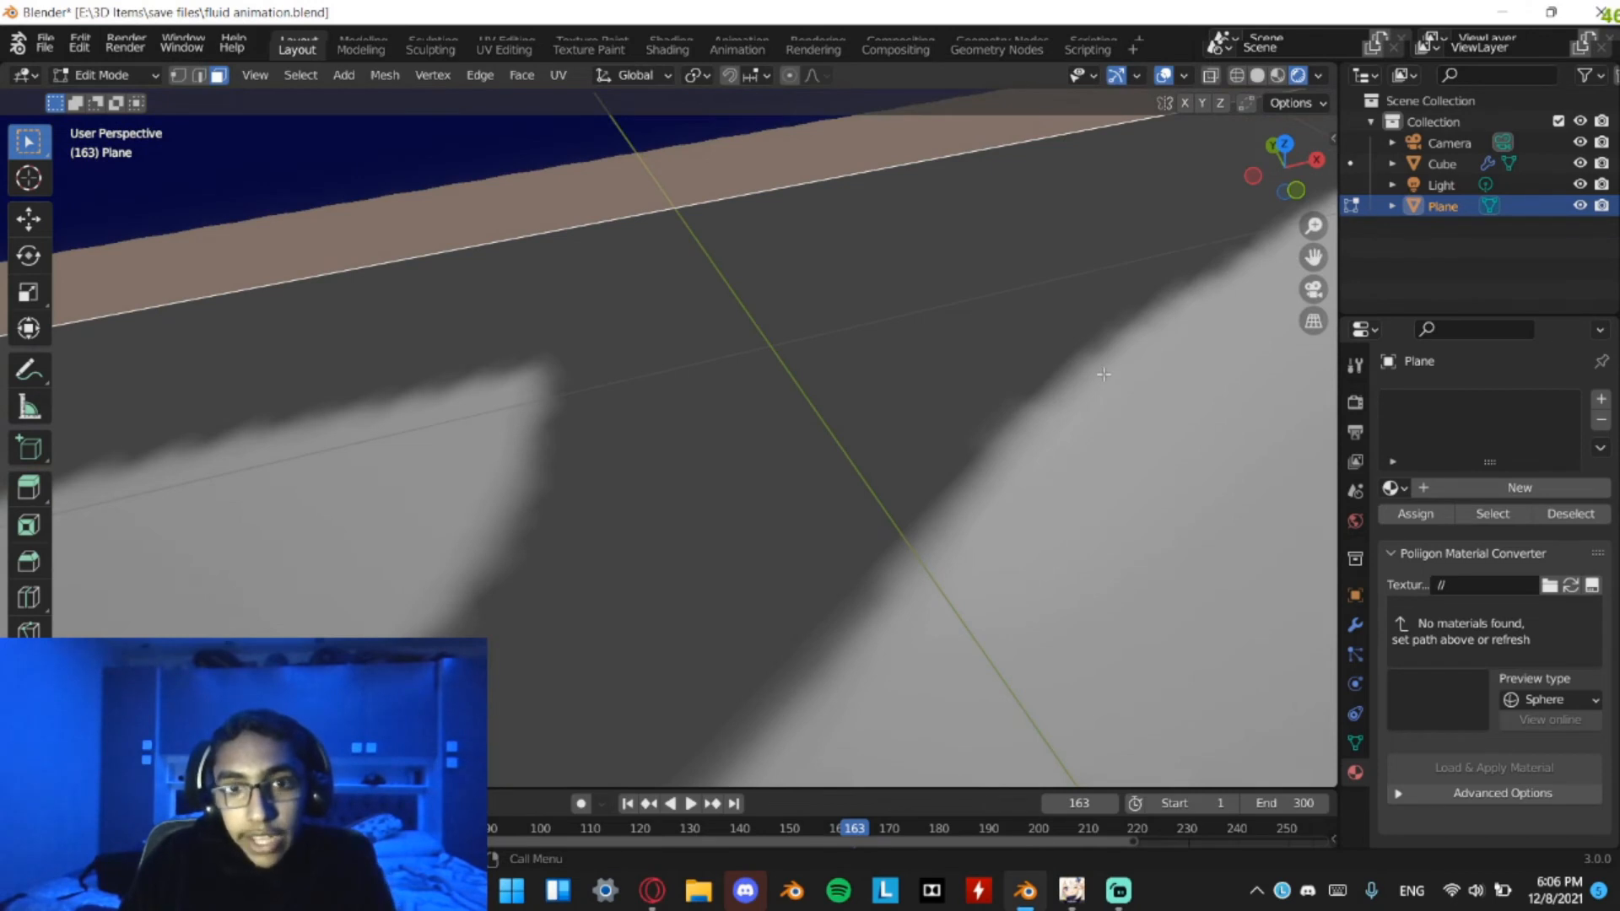
key("i")
left_click(1099, 366)
middle_click_drag(746, 181, 811, 420, "shift")
scroll(720, 231, "up", 4)
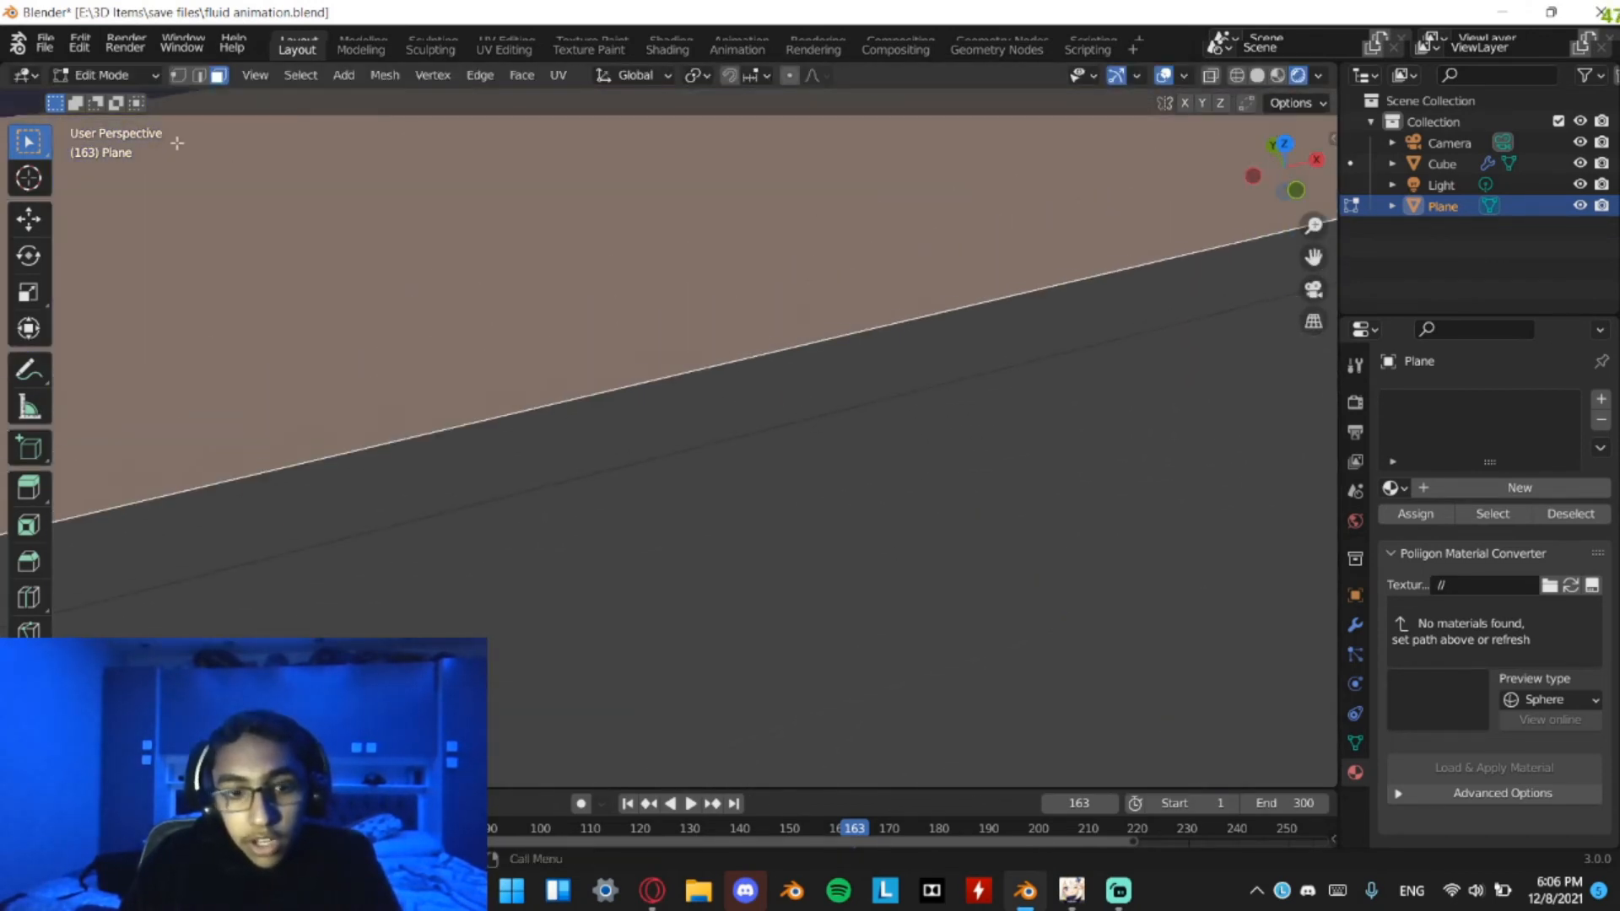
Switch to edge selection and select the whole edge loop bordering the fluid's base
left_click(202, 76)
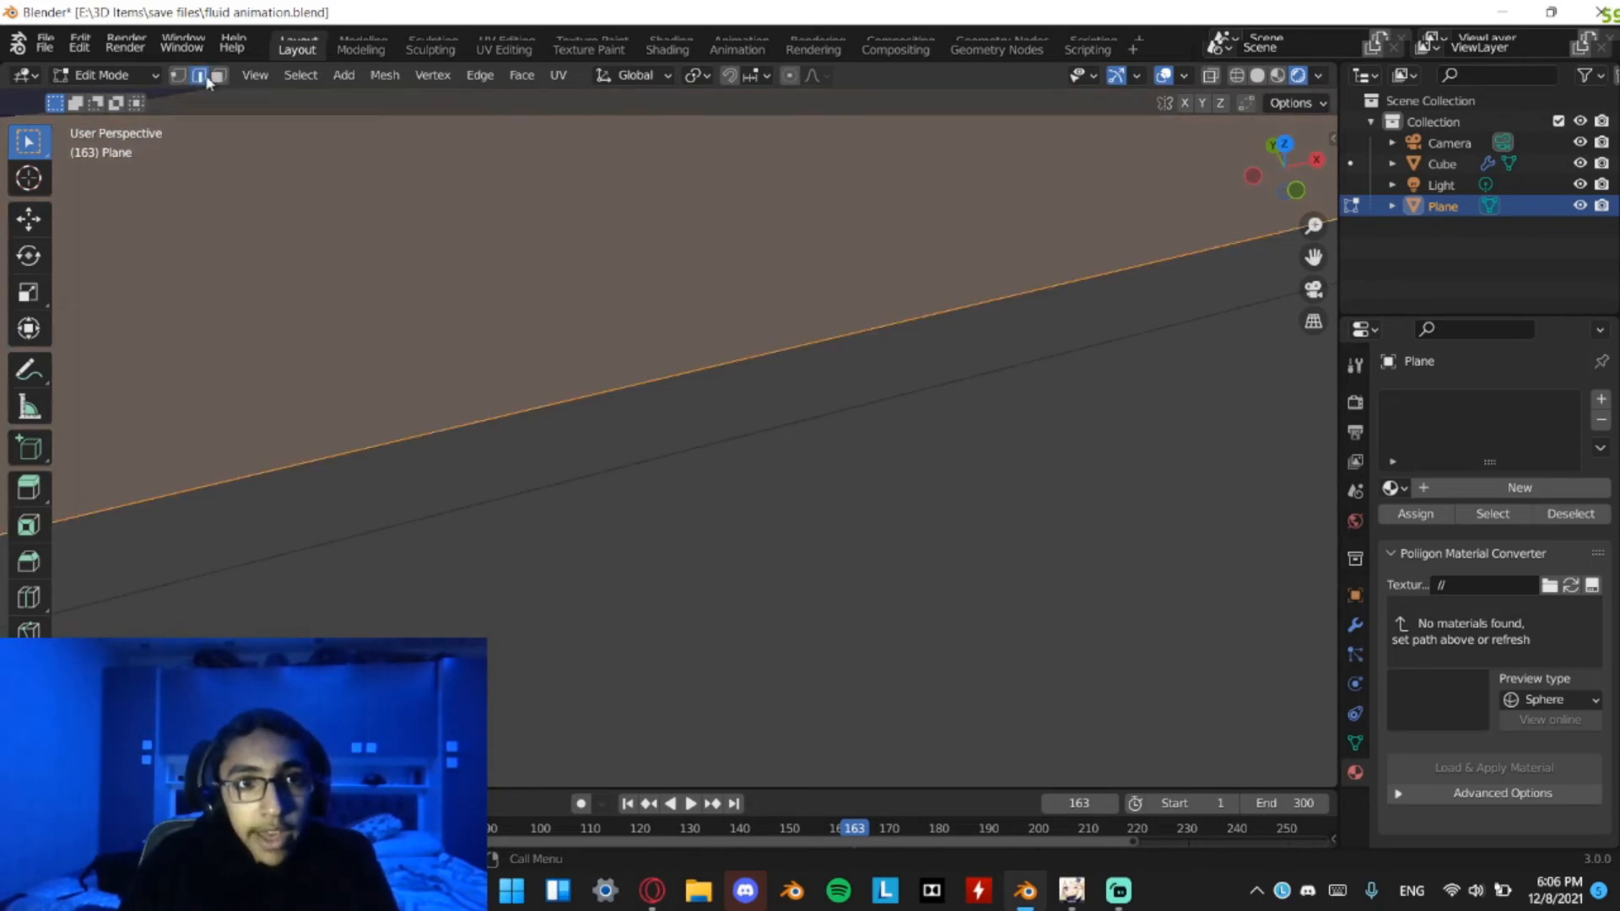
scroll(488, 470, "down", 6)
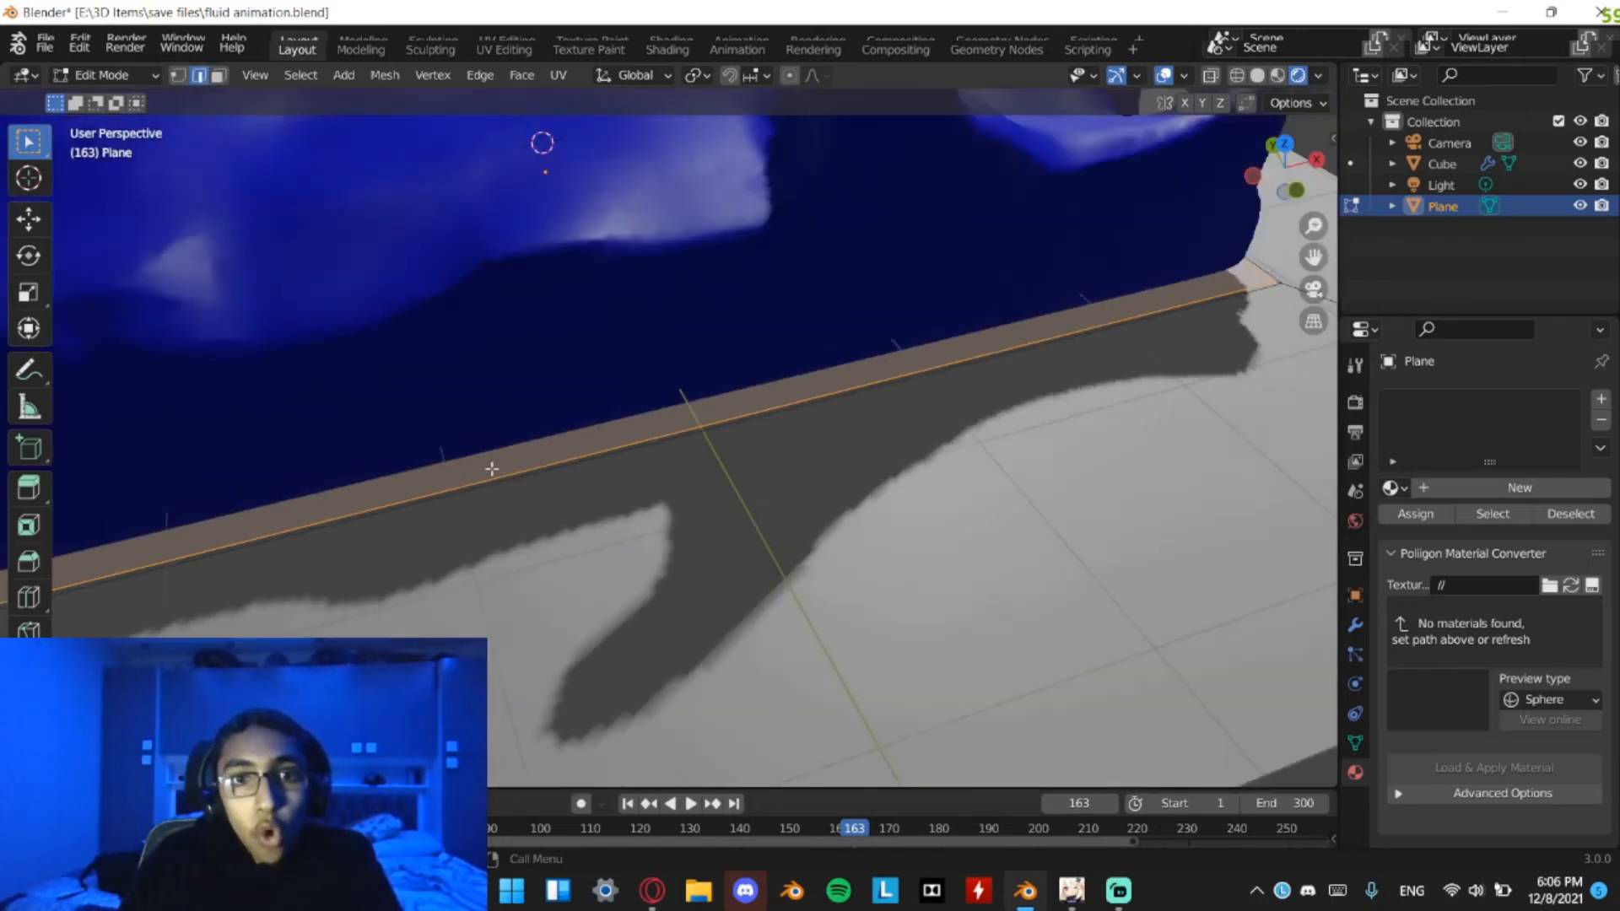
left_click(398, 570, "alt")
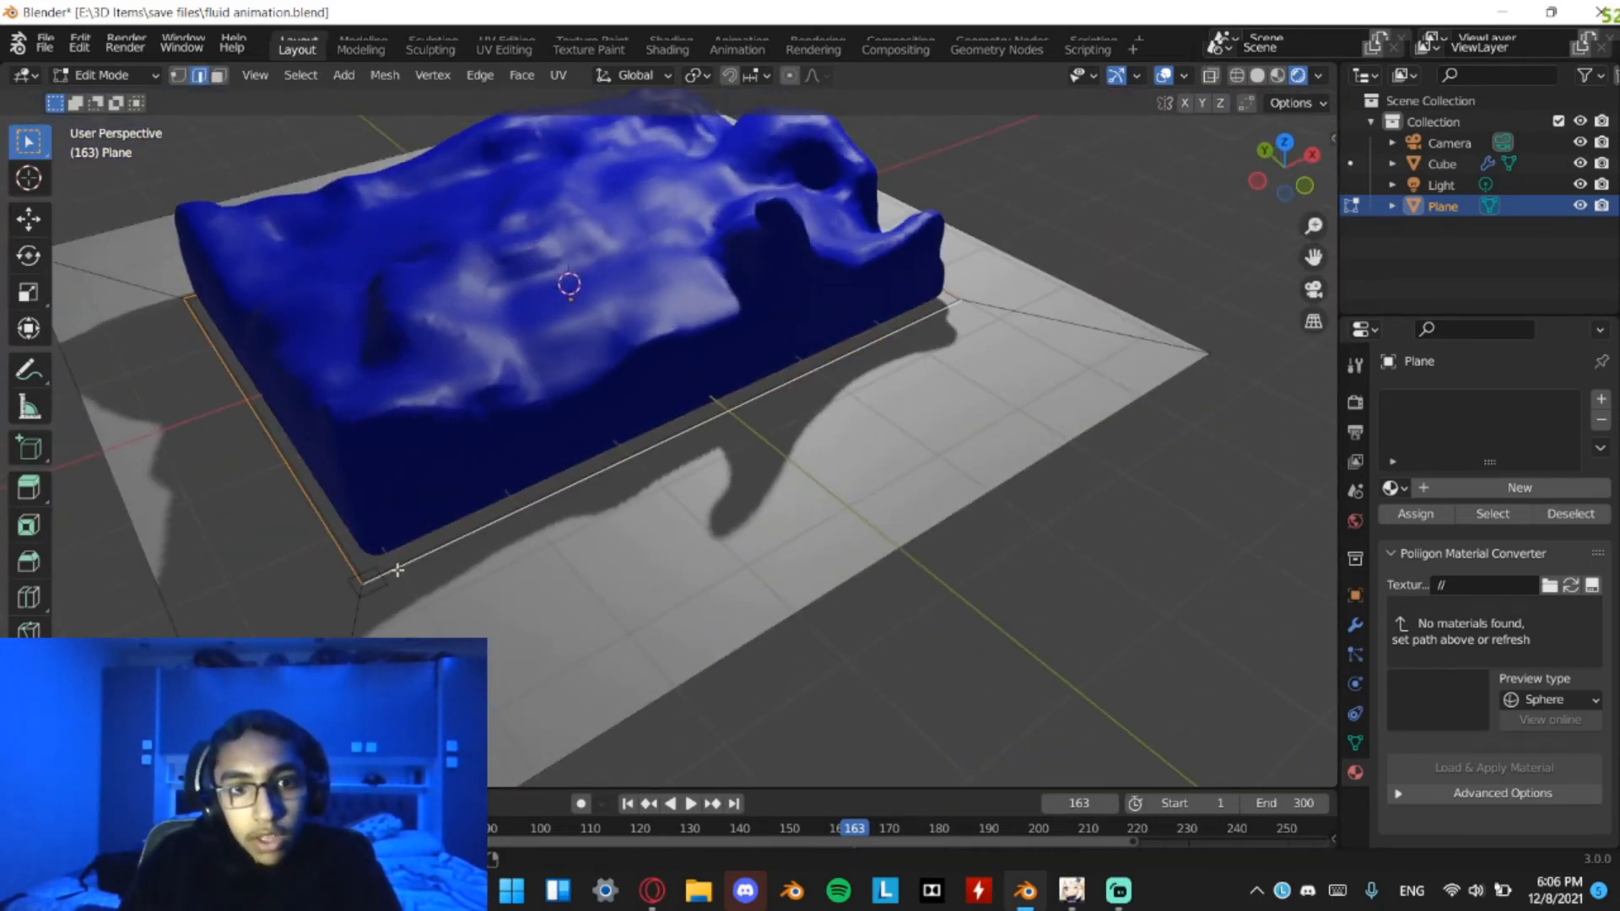
middle_click_drag(398, 571, 697, 532)
scroll(678, 542, "up", 3)
left_click(540, 630)
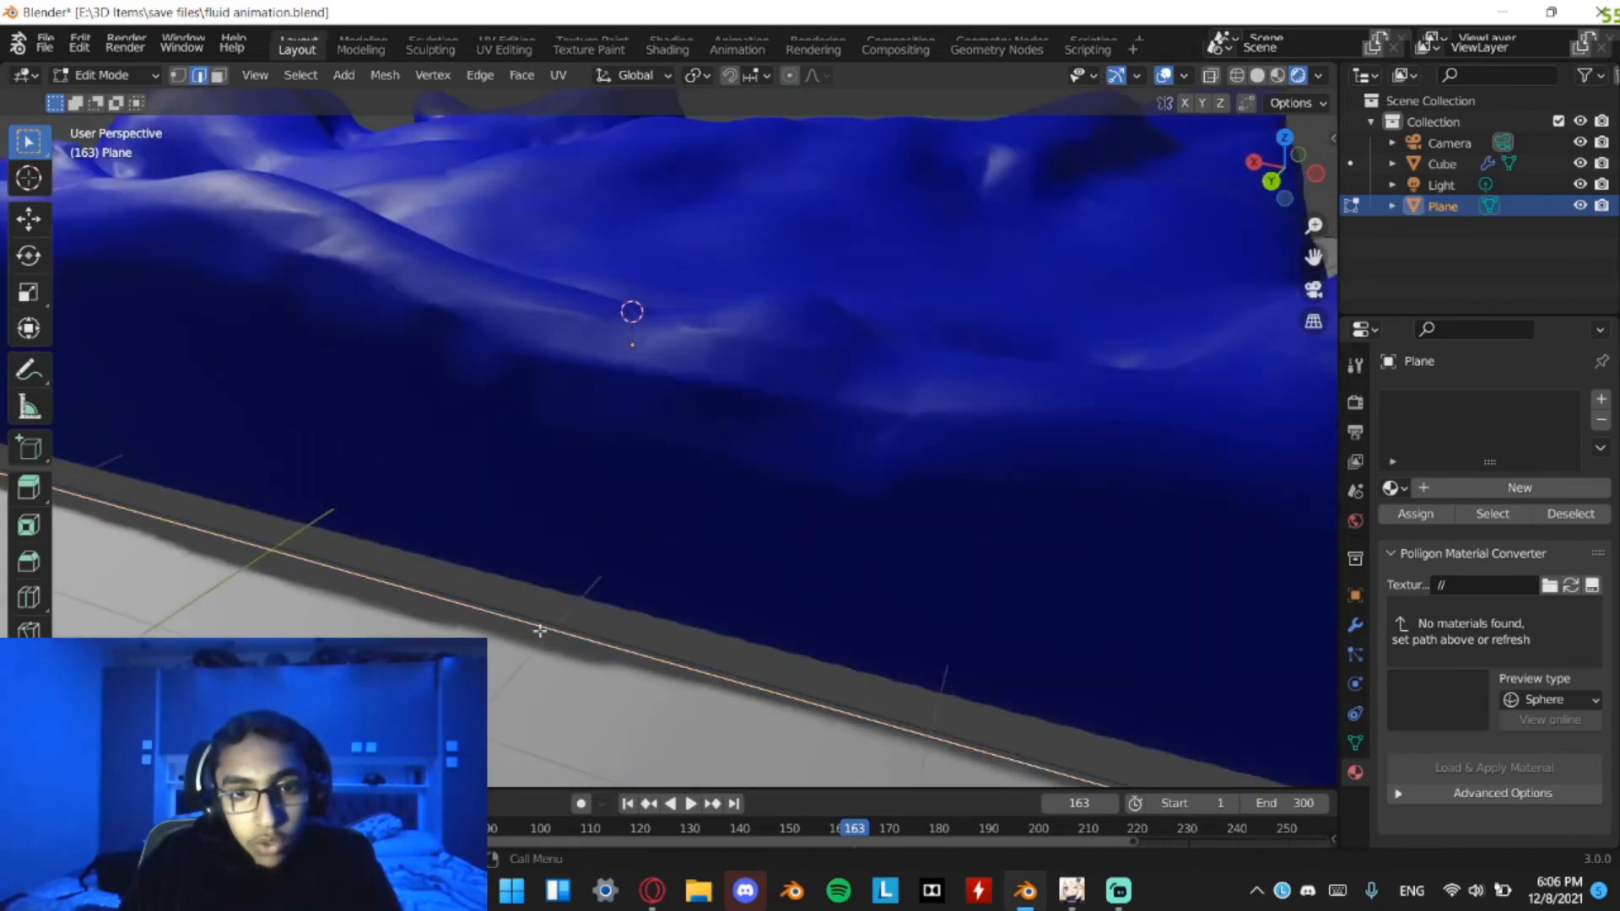
middle_click_drag(536, 637, 554, 484, "shift")
scroll(583, 422, "up", 3)
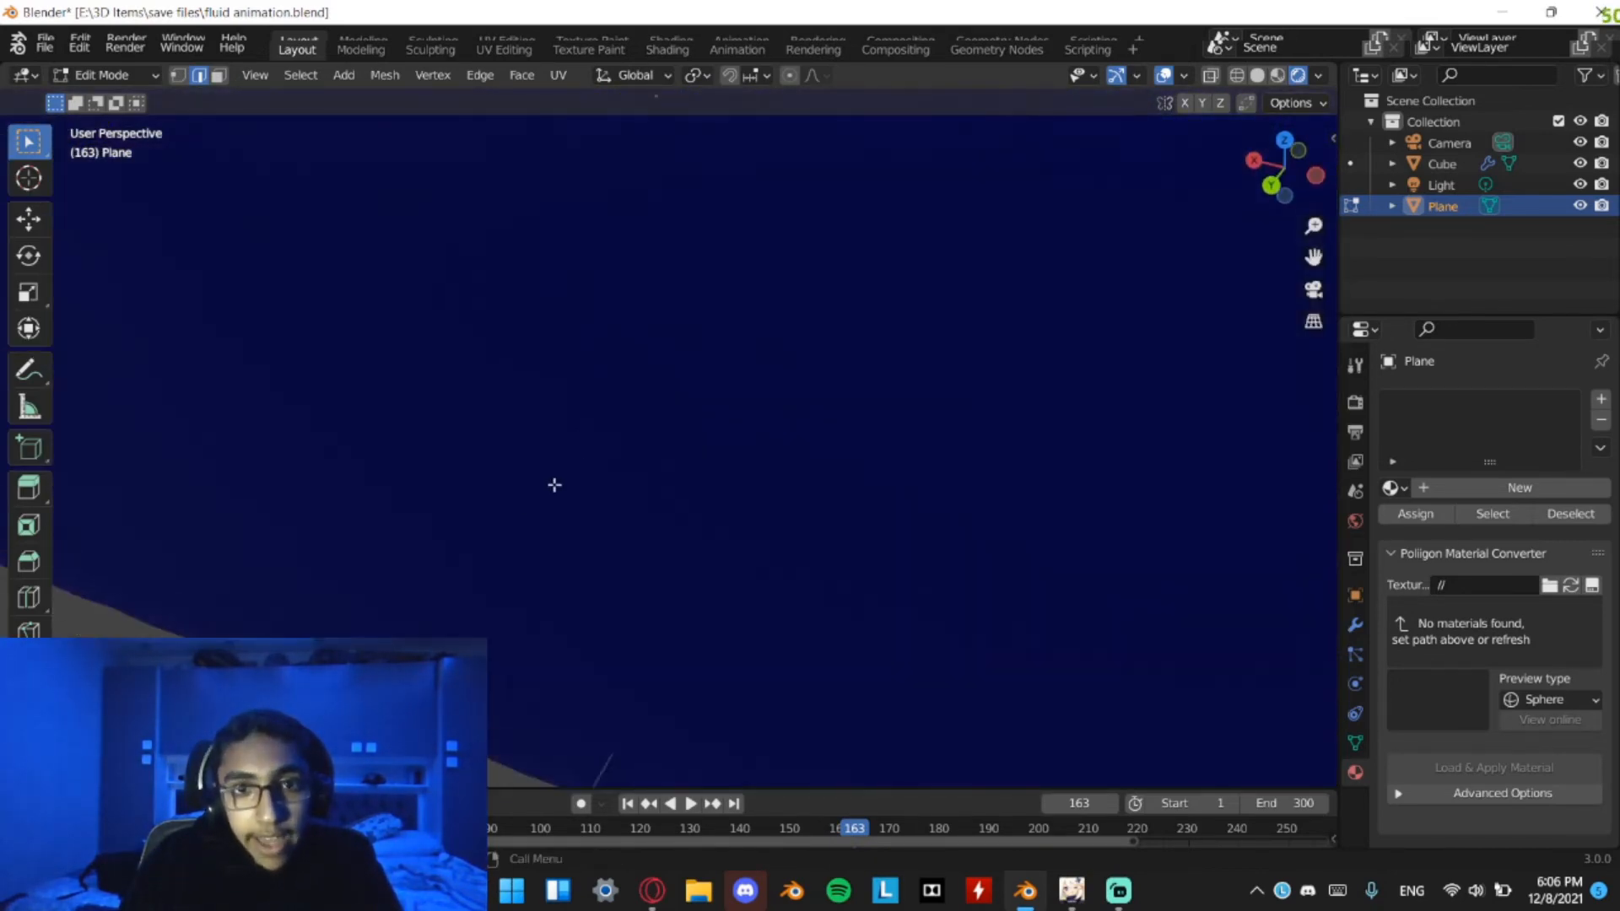
scroll(527, 489, "down", 8)
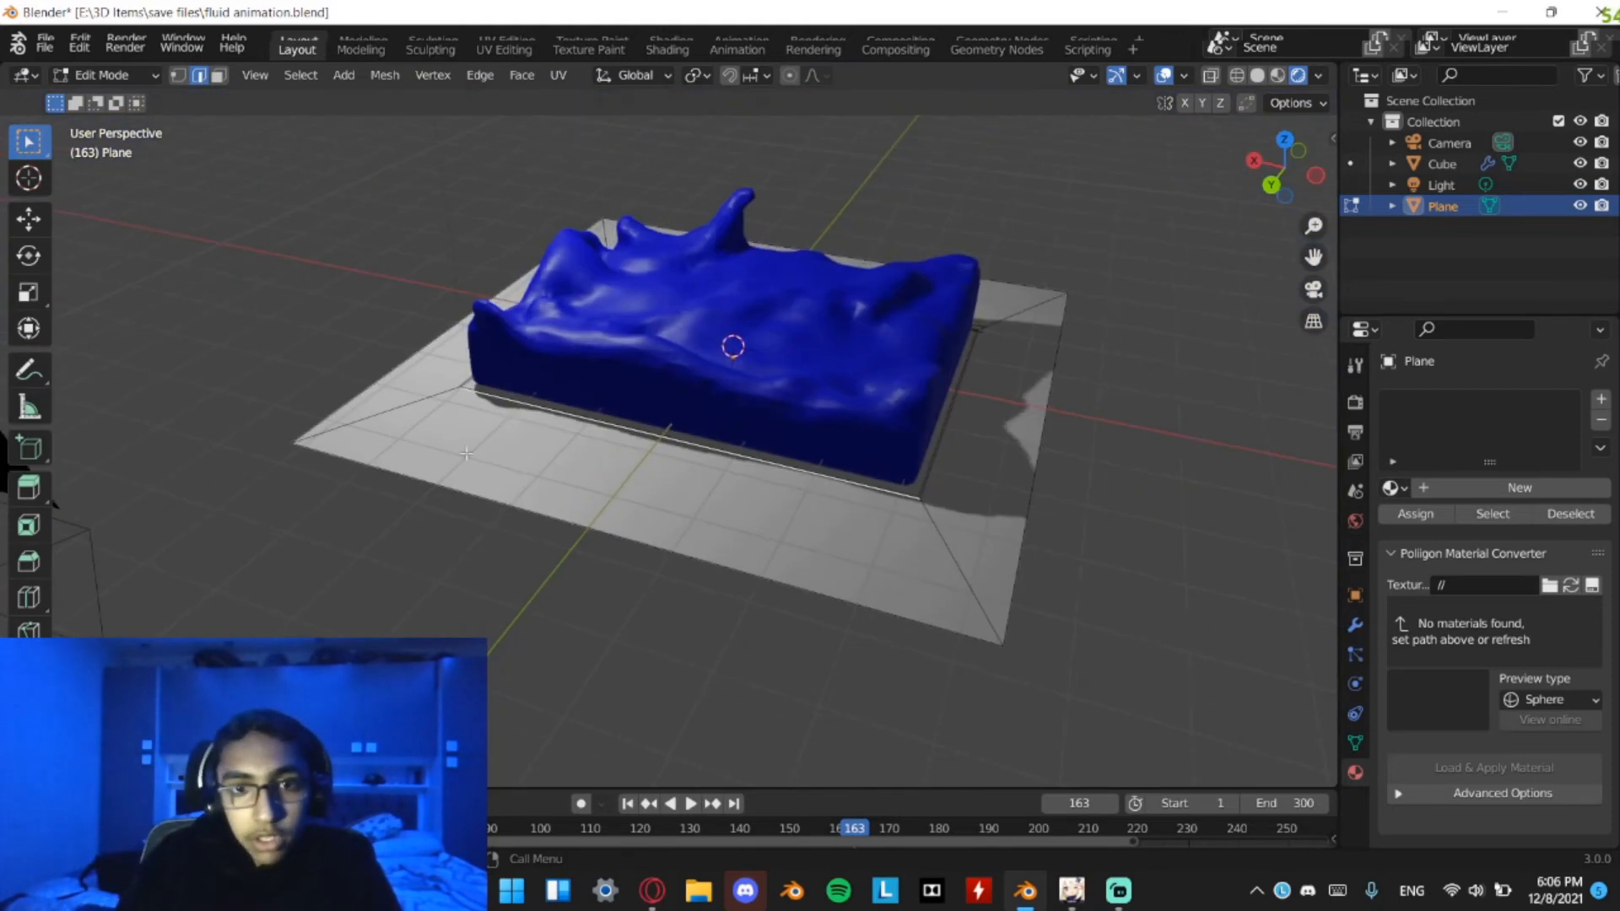
scroll(524, 456, "up", 5)
scroll(574, 440, "up", 2)
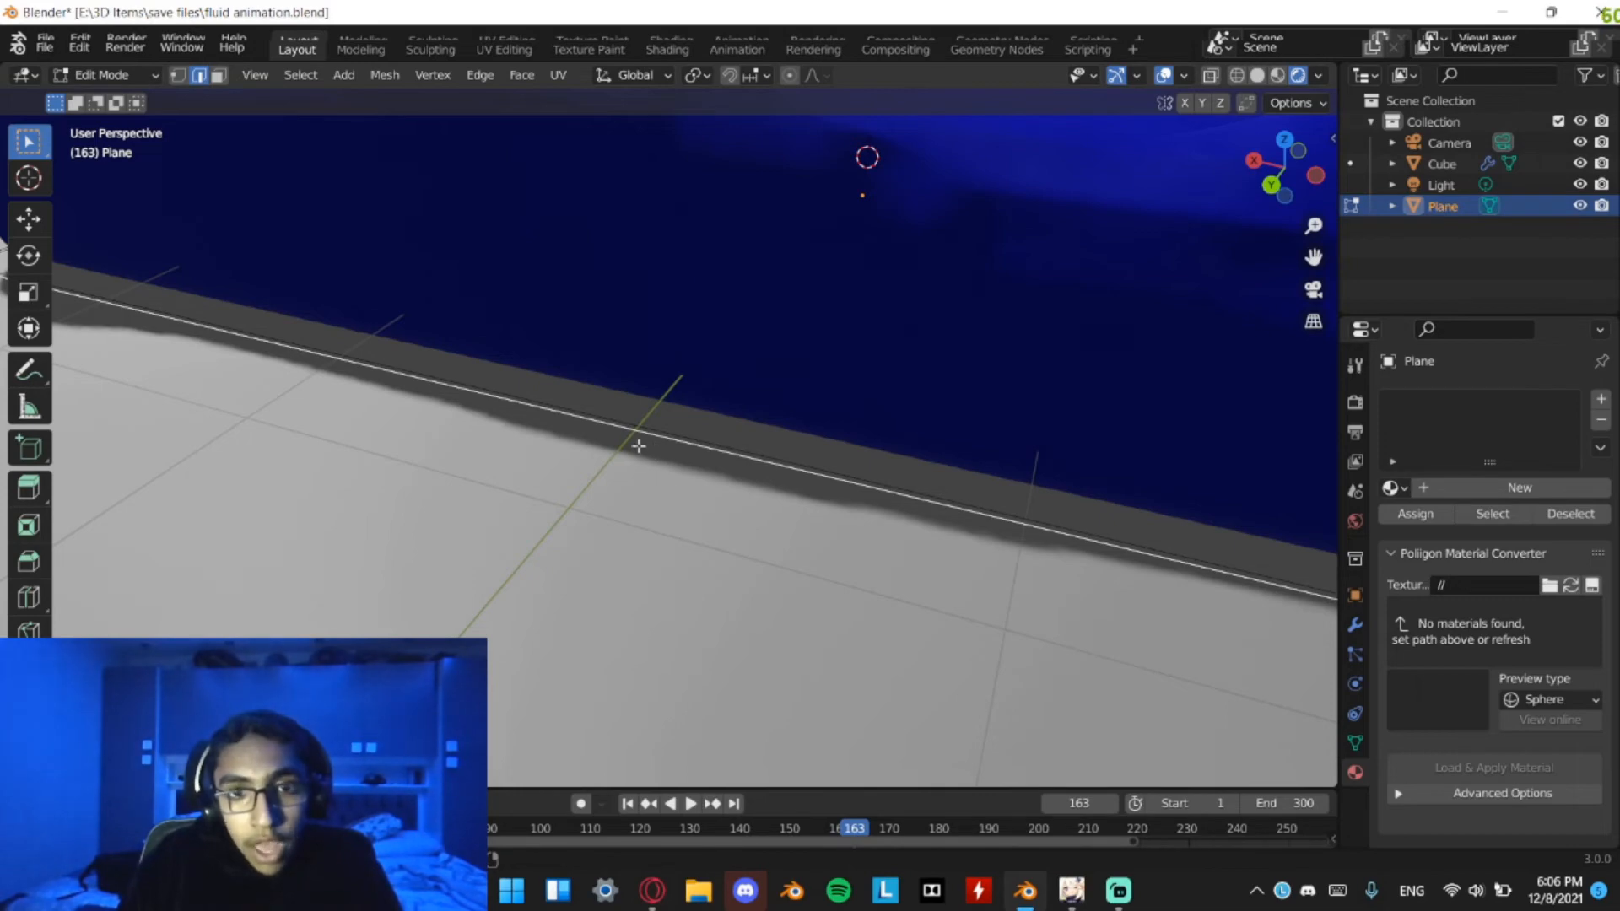
Extrude the selected edge loop straight up along Z by more than 2.6 m to form walls taller than the fluid
scroll(638, 435, "down", 5)
middle_click_drag(827, 463, 682, 500)
scroll(639, 545, "down", 3)
scroll(901, 471, "down", 2)
middle_click_drag(901, 471, 870, 461)
scroll(940, 503, "up", 5)
scroll(940, 502, "down", 1)
middle_click_drag(940, 503, 989, 523)
scroll(923, 478, "down", 2)
key("e")
key("z")
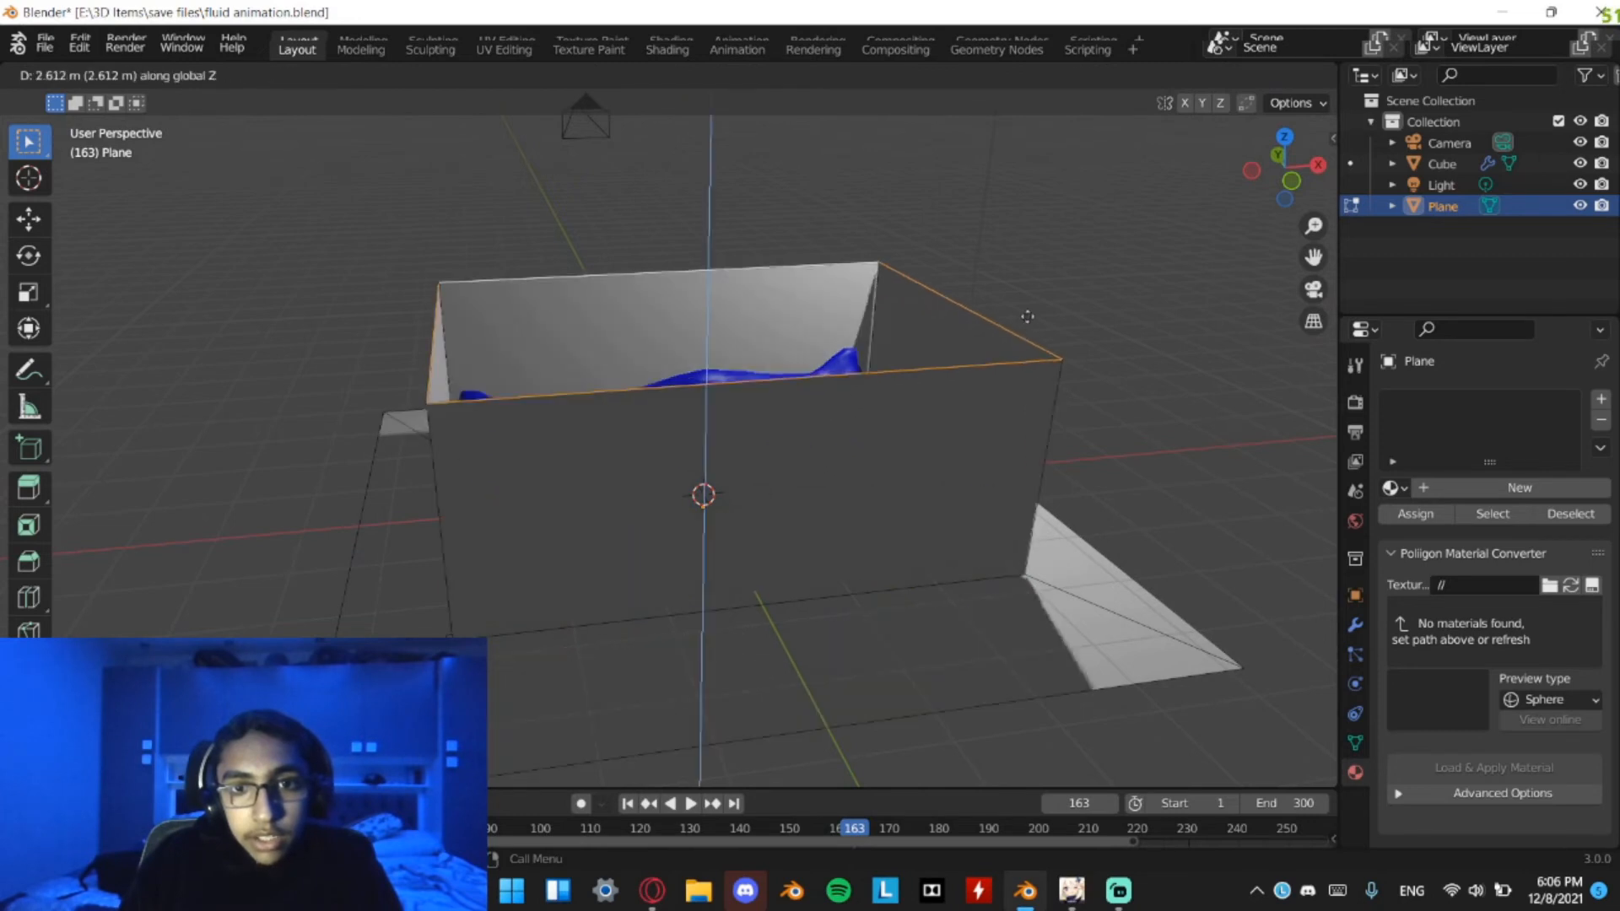
left_click(1031, 278)
middle_click_drag(1030, 278, 938, 502)
Return to Object Mode and add a Solidify modifier to the walled plane
key("Tab")
middle_click_drag(915, 354, 883, 308)
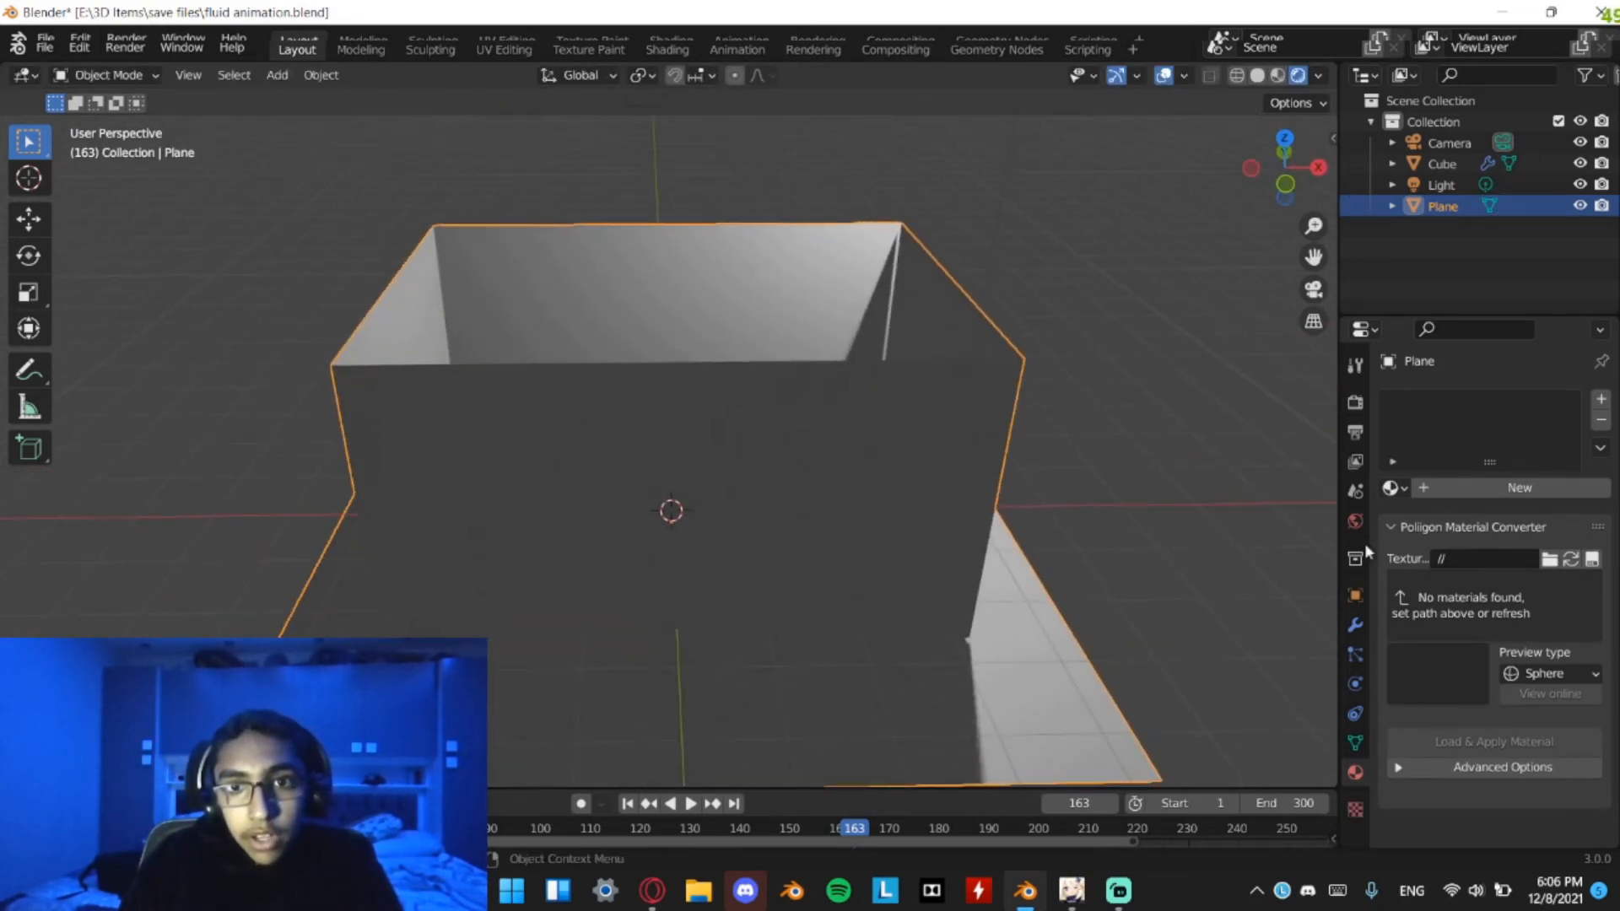
left_click(1355, 623)
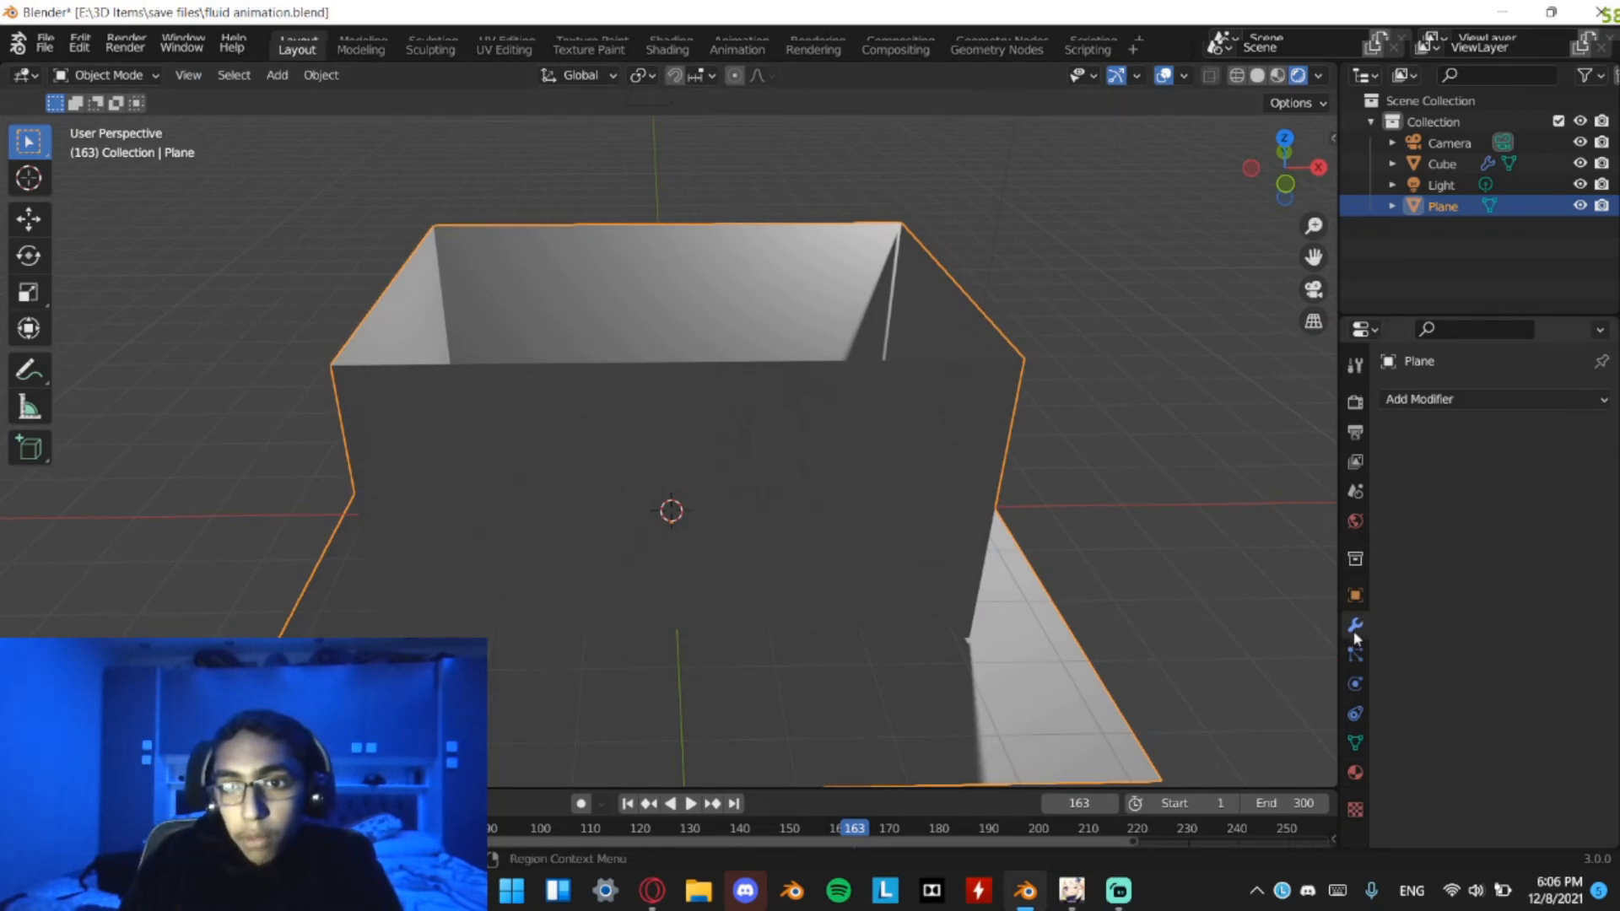
middle_click_drag(1064, 501, 1021, 464)
key("Tab")
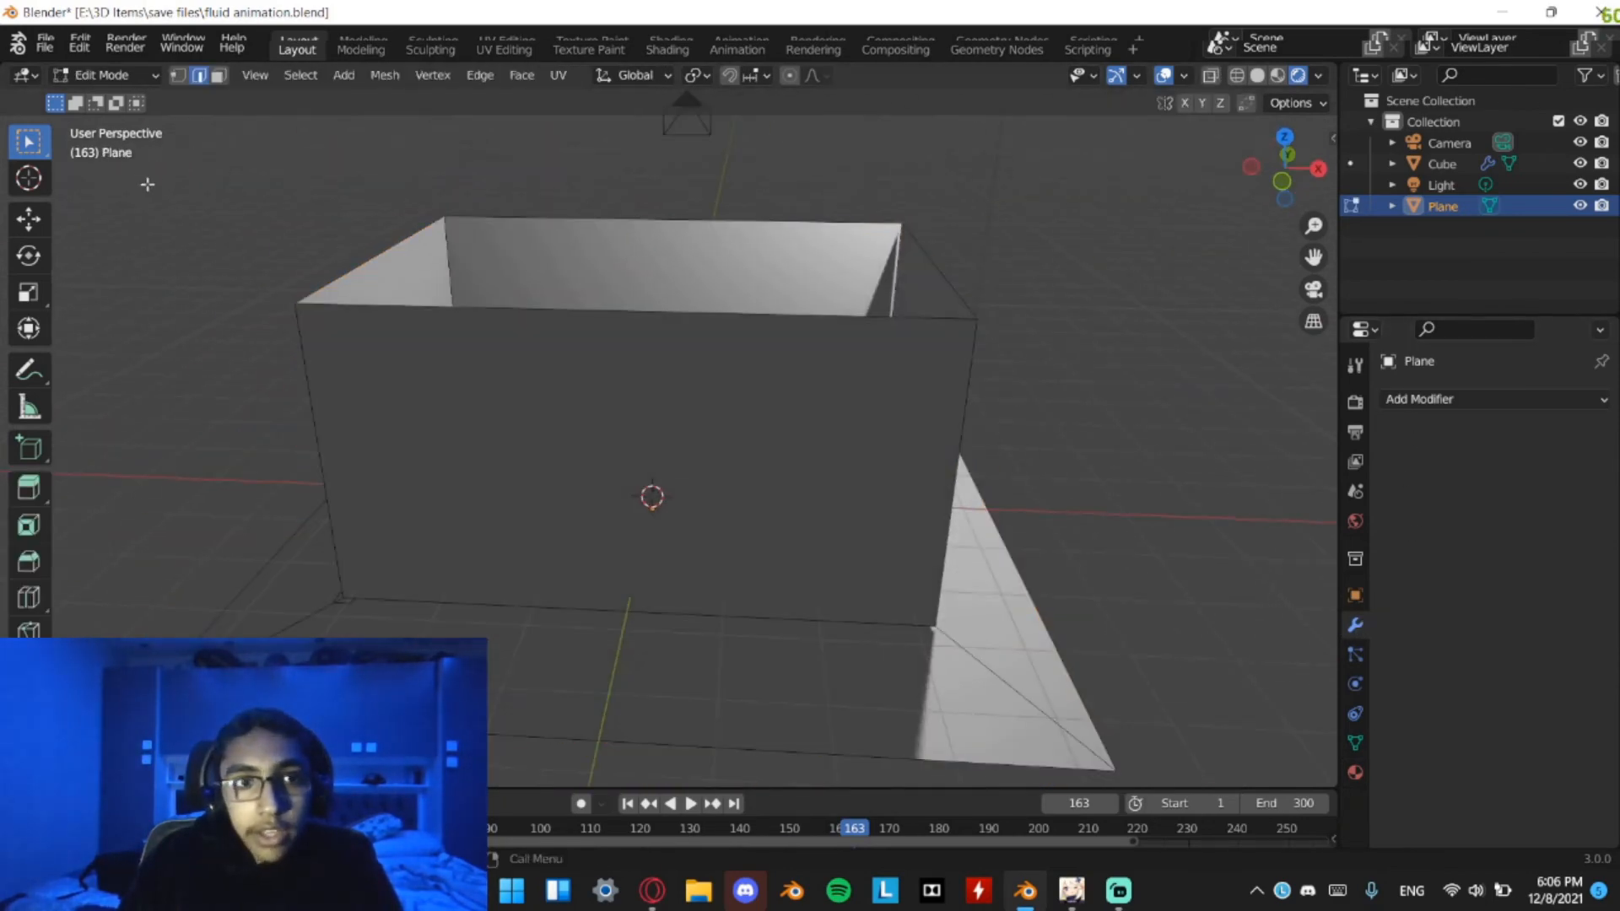
middle_click_drag(253, 228, 200, 195)
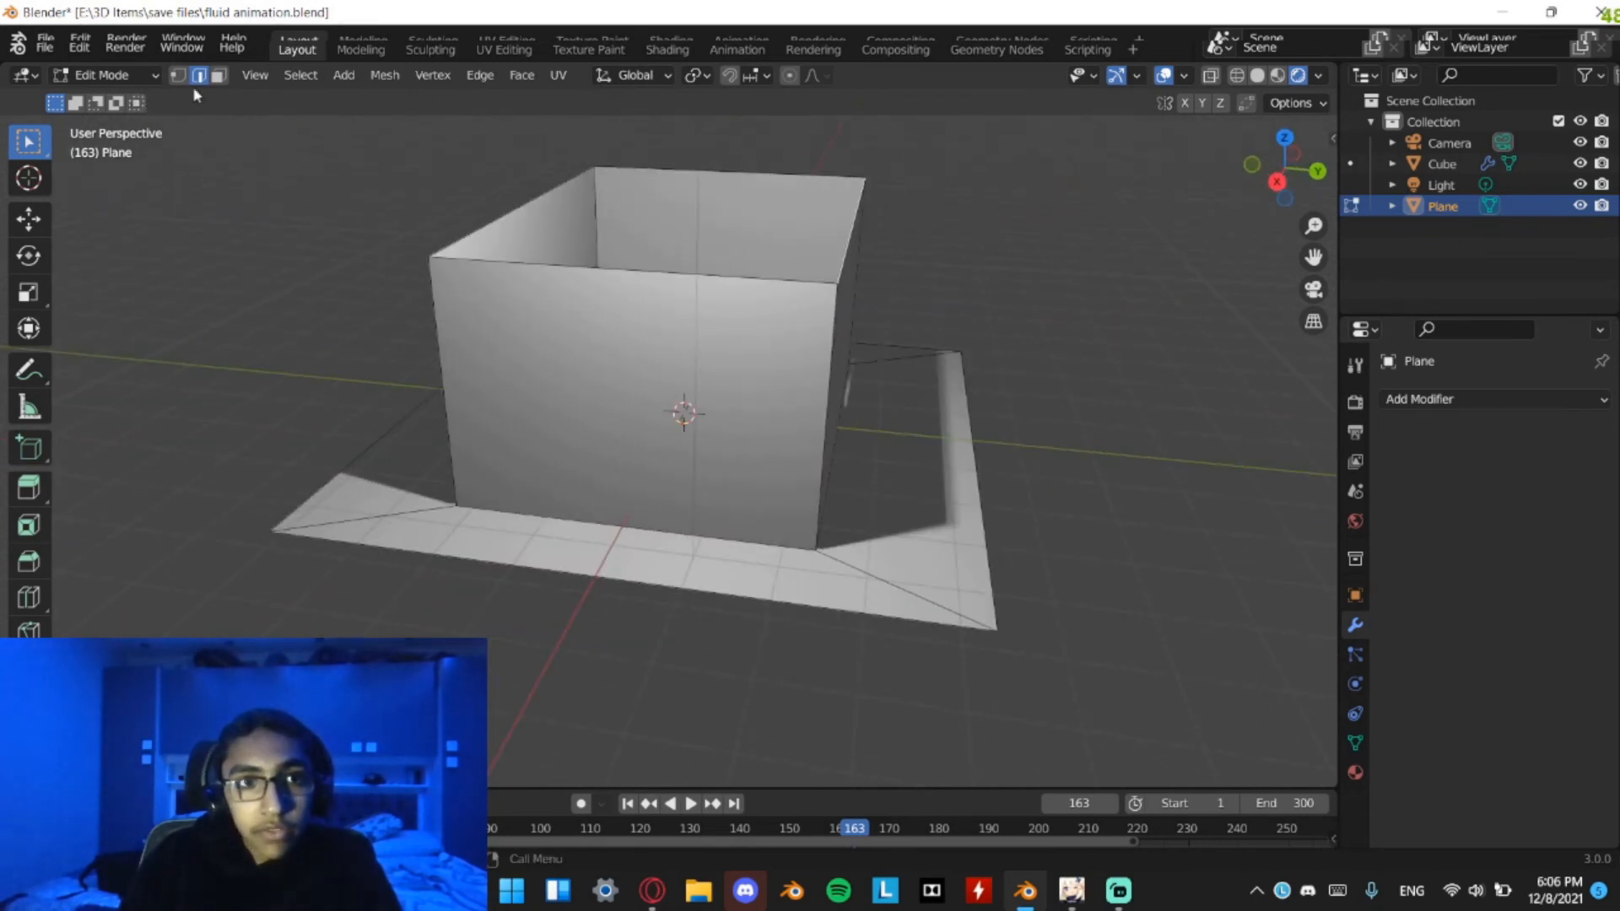
key("Tab")
middle_click_drag(559, 391, 864, 423)
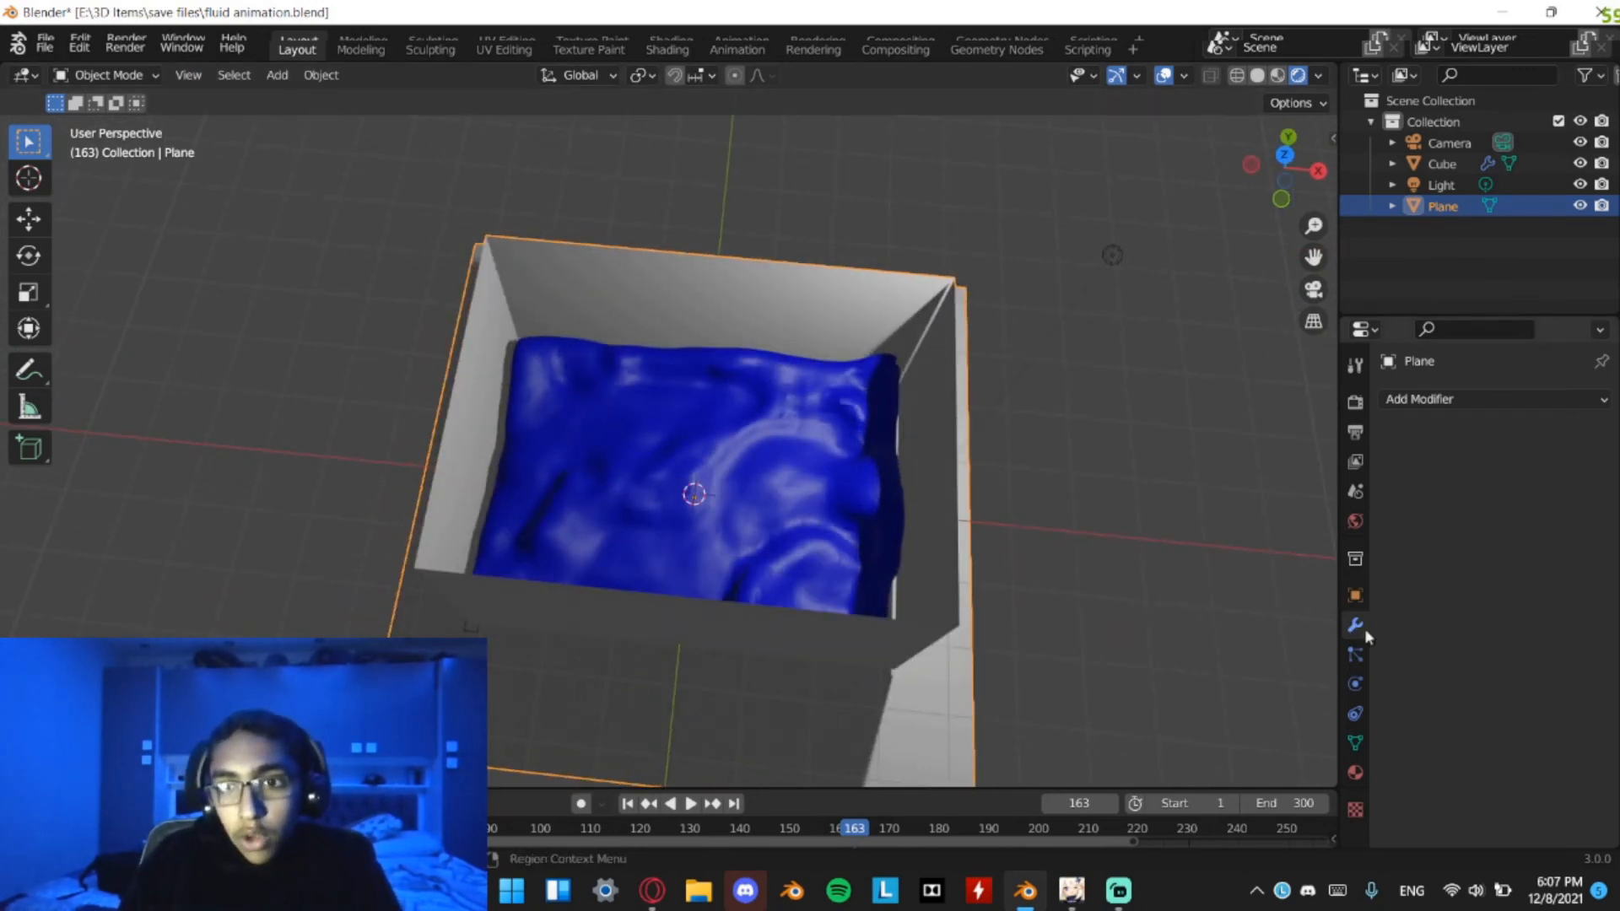
middle_click_drag(974, 553, 969, 639)
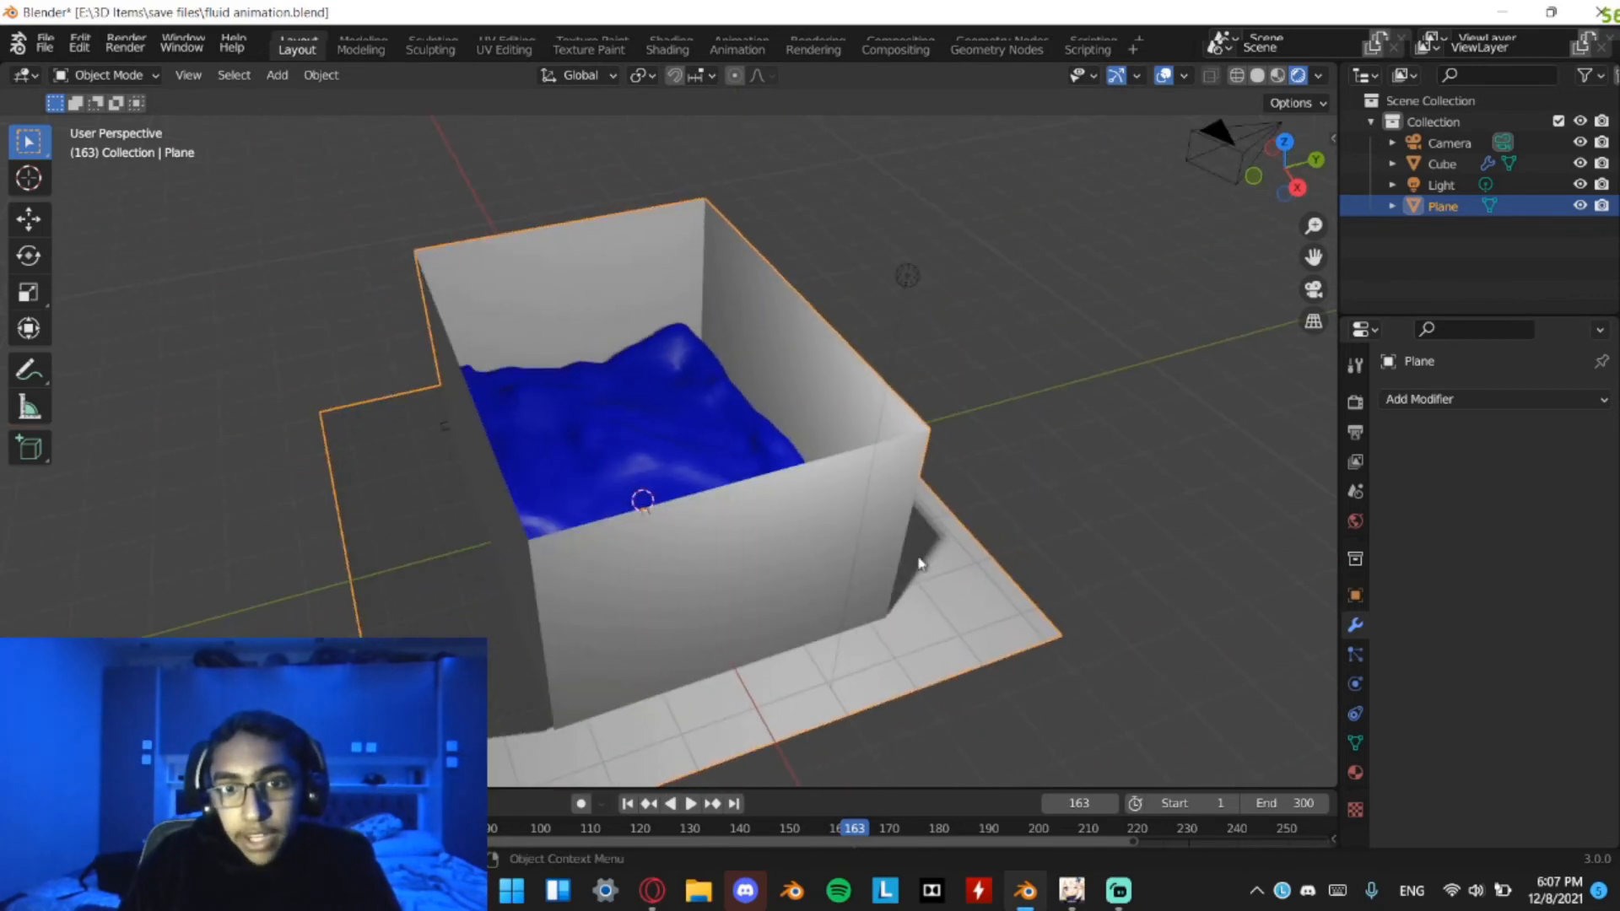
left_click(1440, 403)
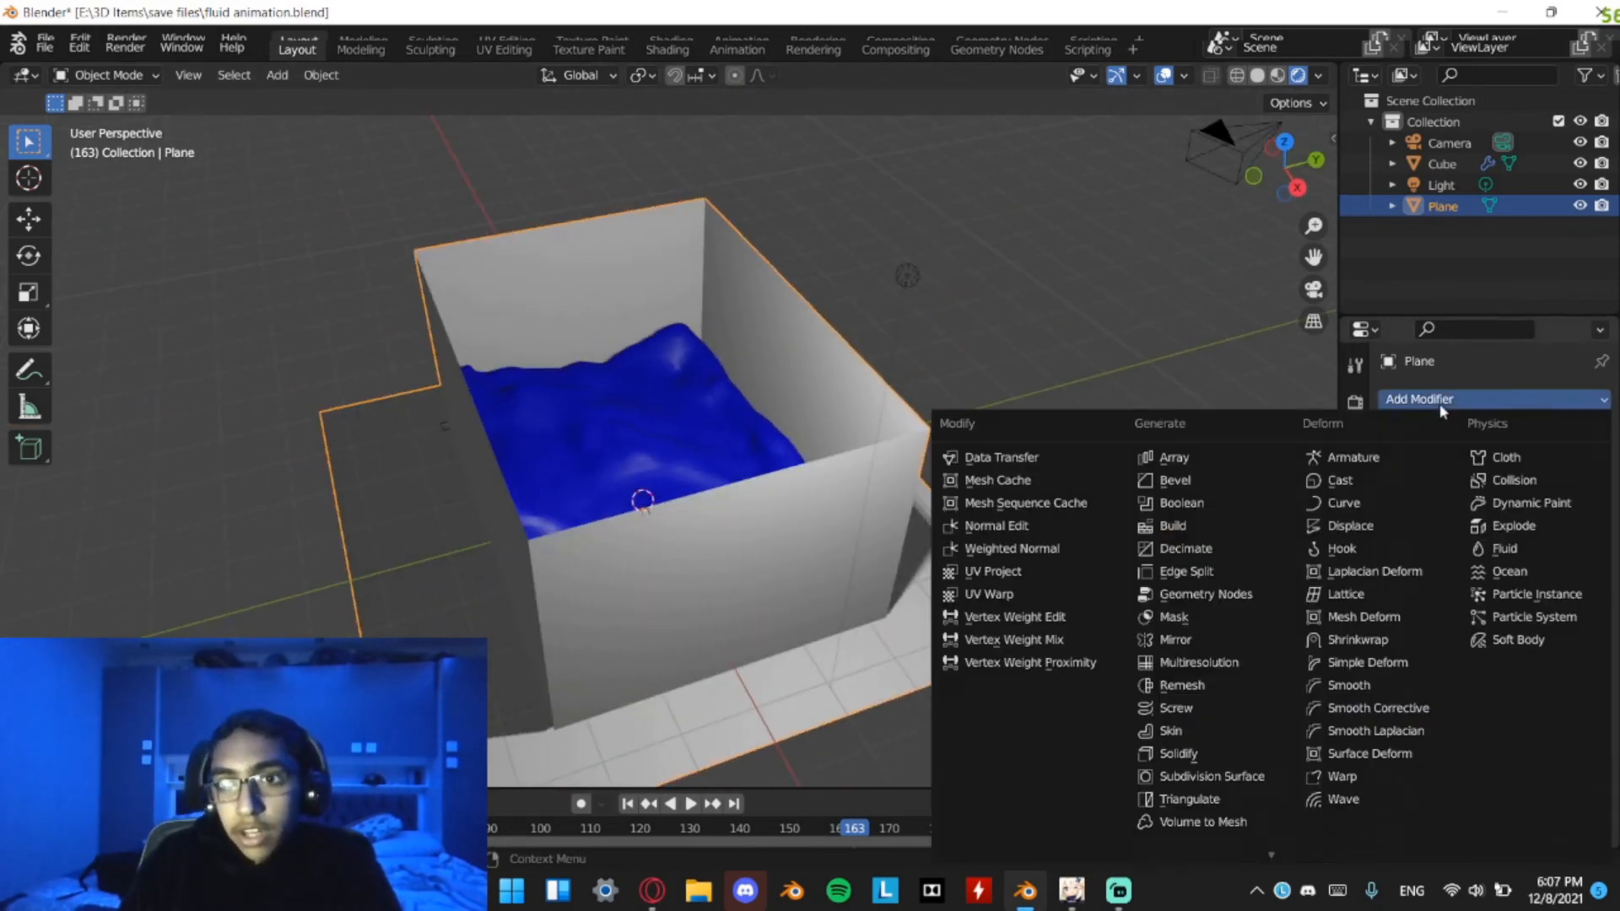
left_click(1178, 753)
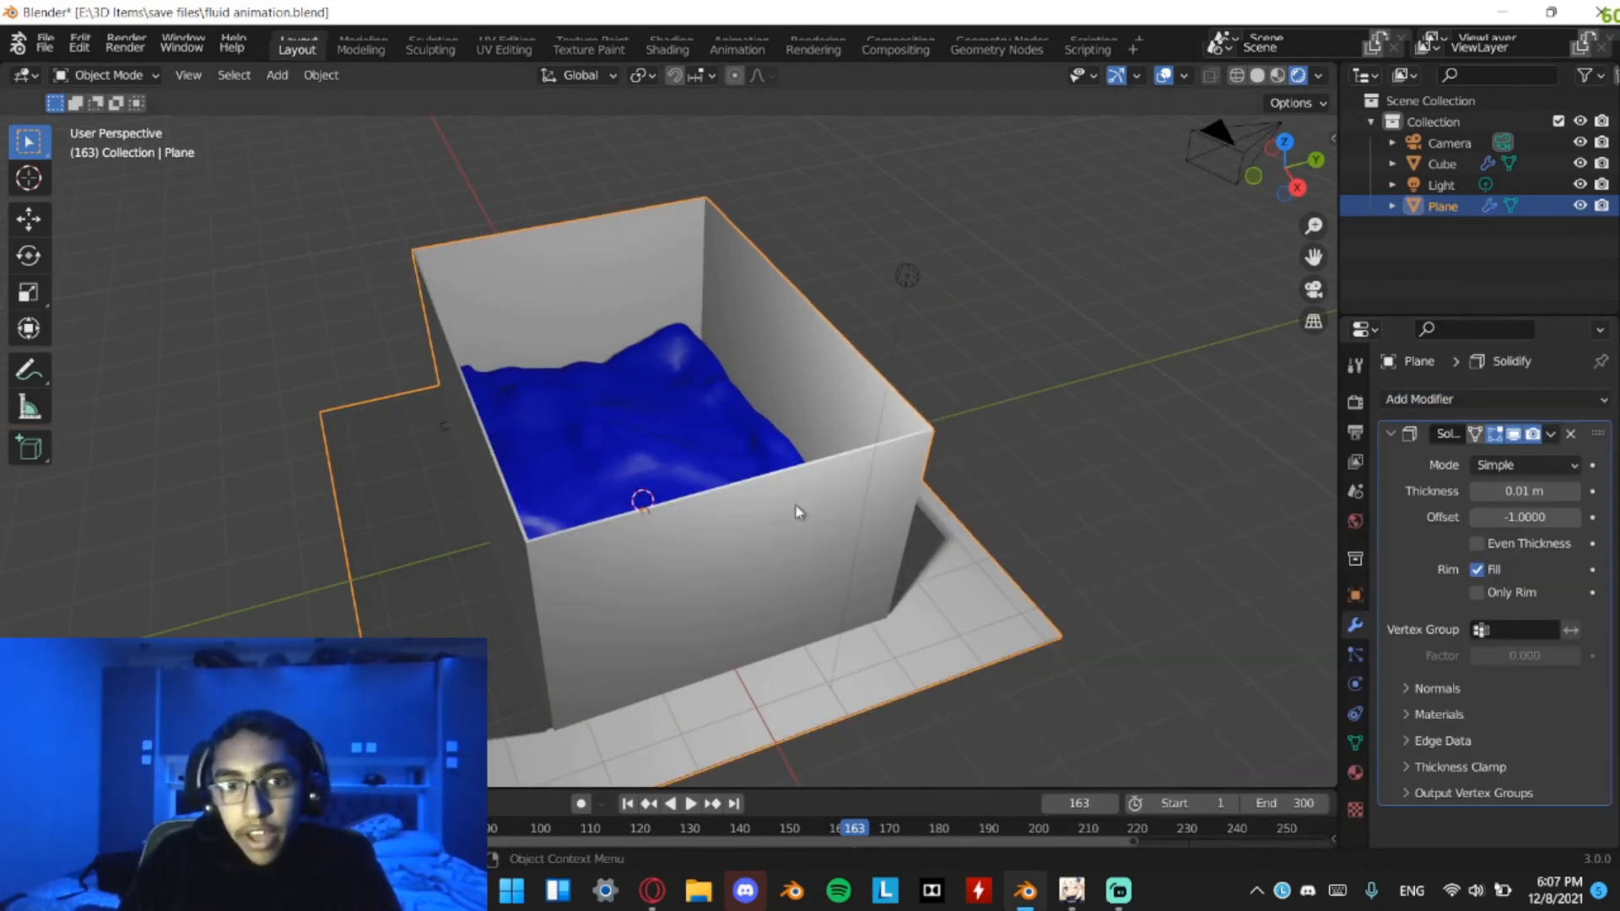
Set the Solidify thickness to 0.02 m, checking the walls' top edge up close
middle_click_drag(796, 506, 689, 535)
scroll(688, 535, "up", 8)
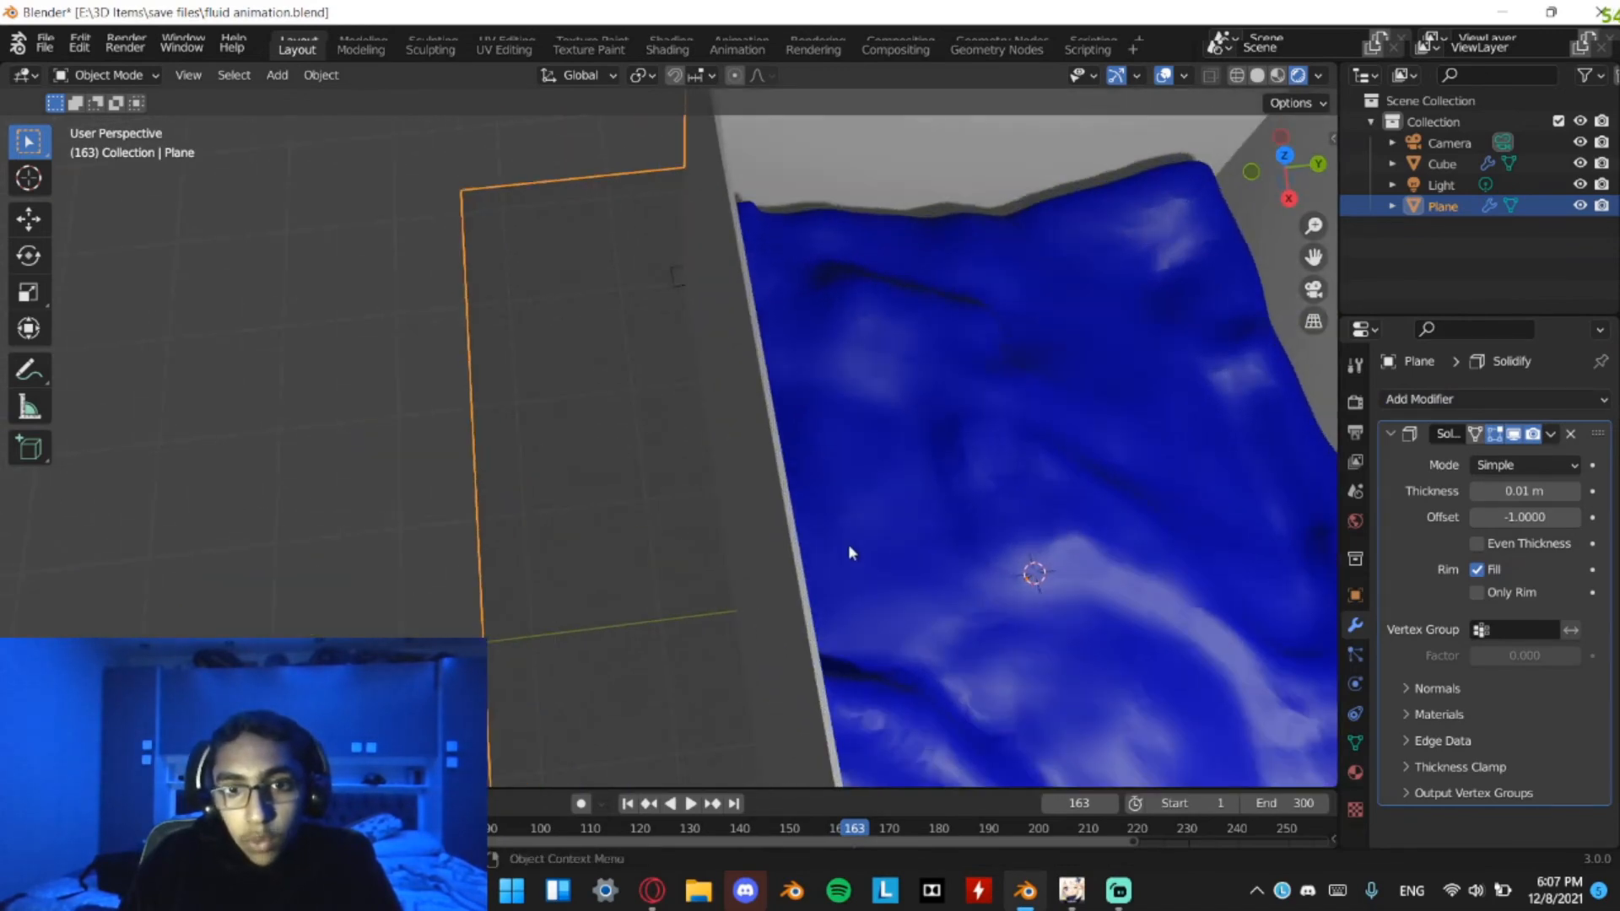
scroll(544, 479, "up", 2)
scroll(543, 479, "down", 1)
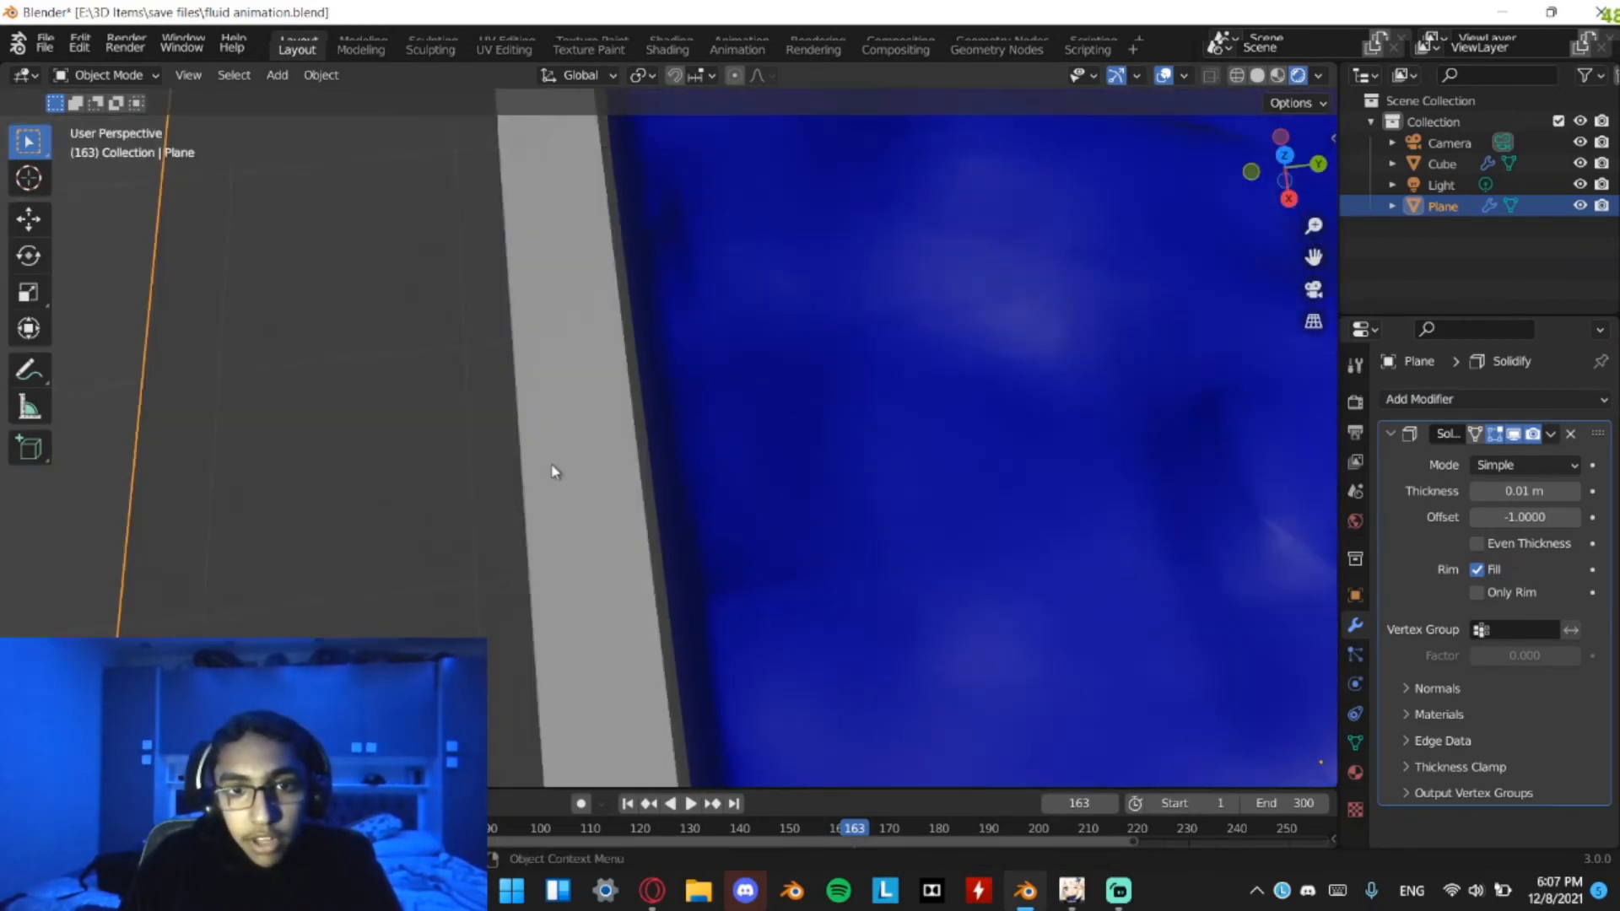
middle_click_drag(553, 465, 911, 439)
scroll(591, 422, "down", 3)
left_click(1478, 491)
left_click(1478, 491)
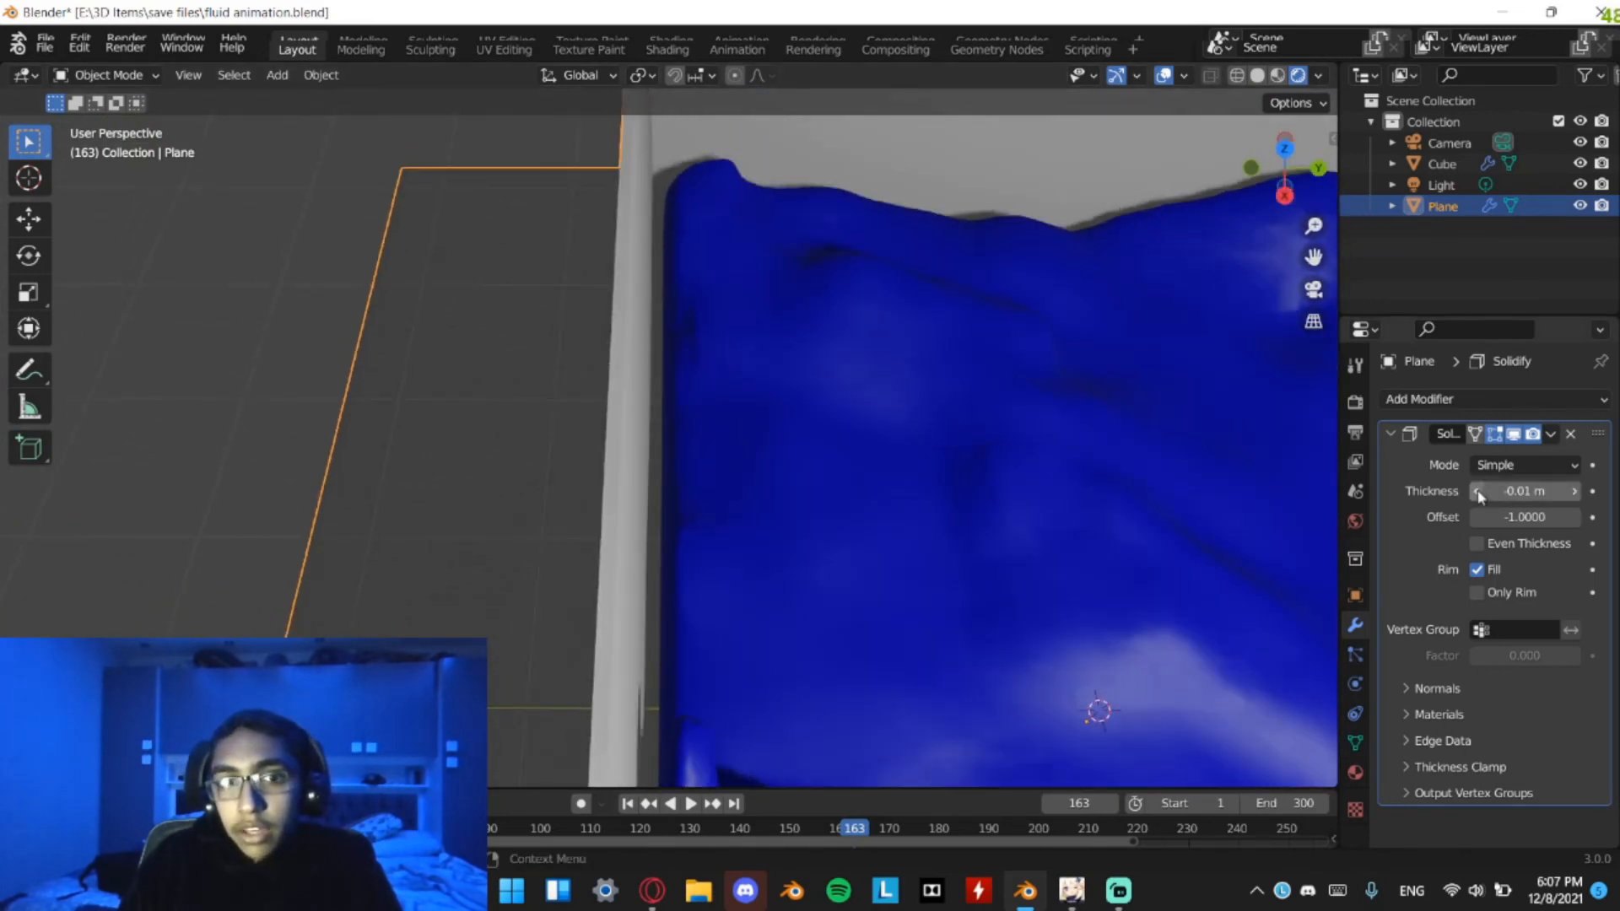
left_click(1576, 498)
left_click(1576, 493)
left_click(1576, 494)
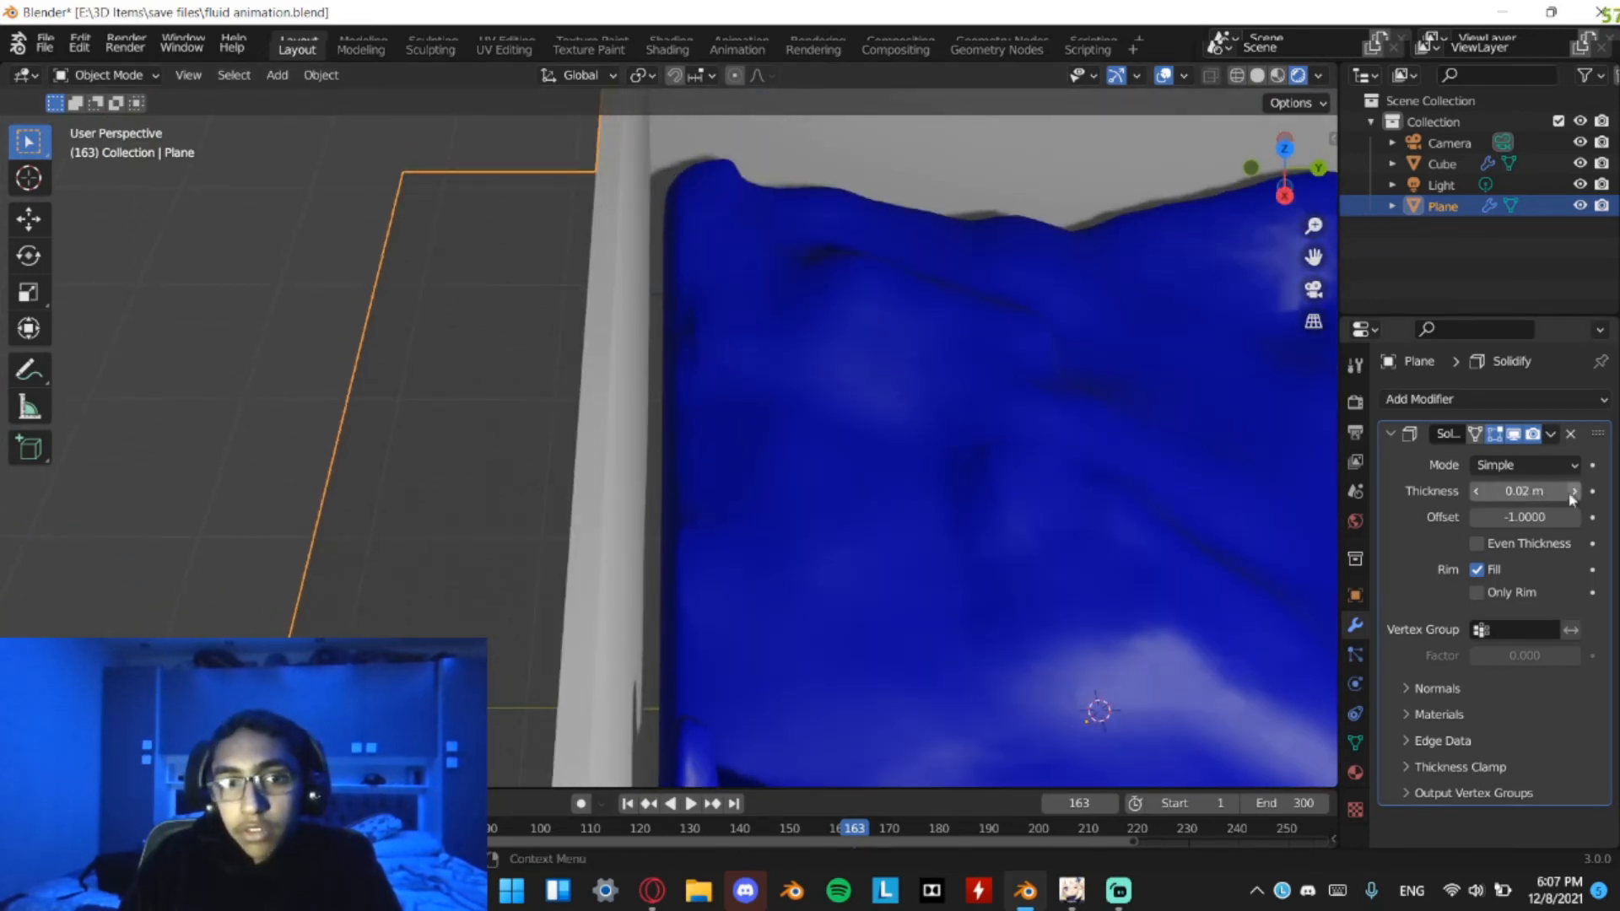
Apply the Solidify modifier to the plane and inspect the thickened walls in Edit Mode before returning to Object Mode
middle_click_drag(1249, 472, 1019, 429)
scroll(1080, 422, "down", 2)
left_click(1551, 433)
left_click(1444, 460)
key("Tab")
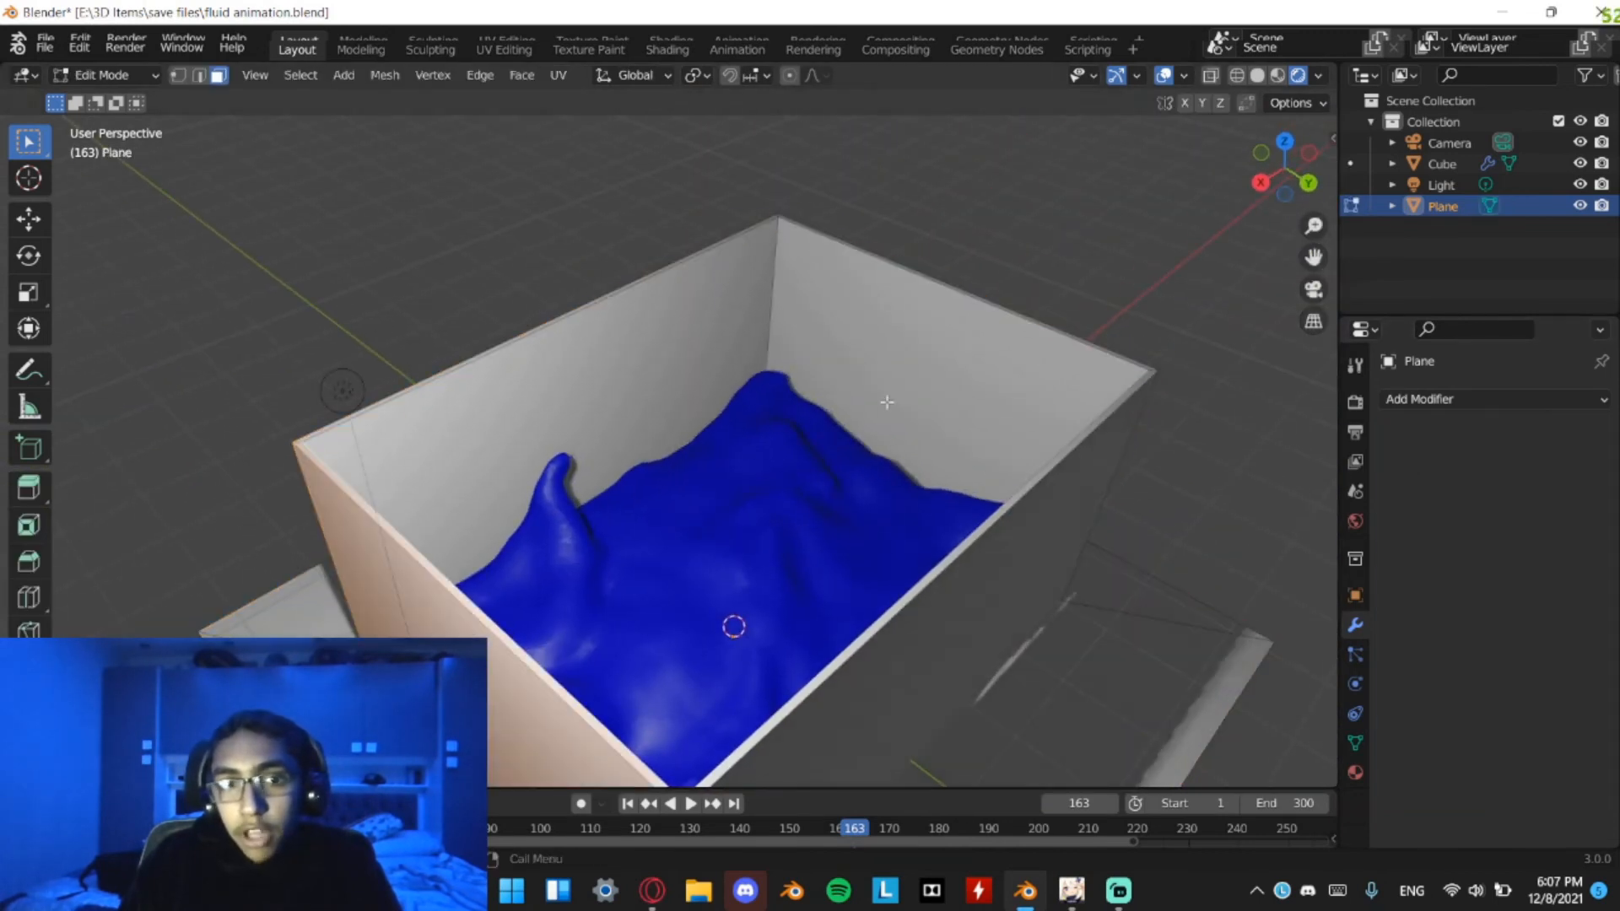
middle_click_drag(886, 397, 676, 473)
key("Tab")
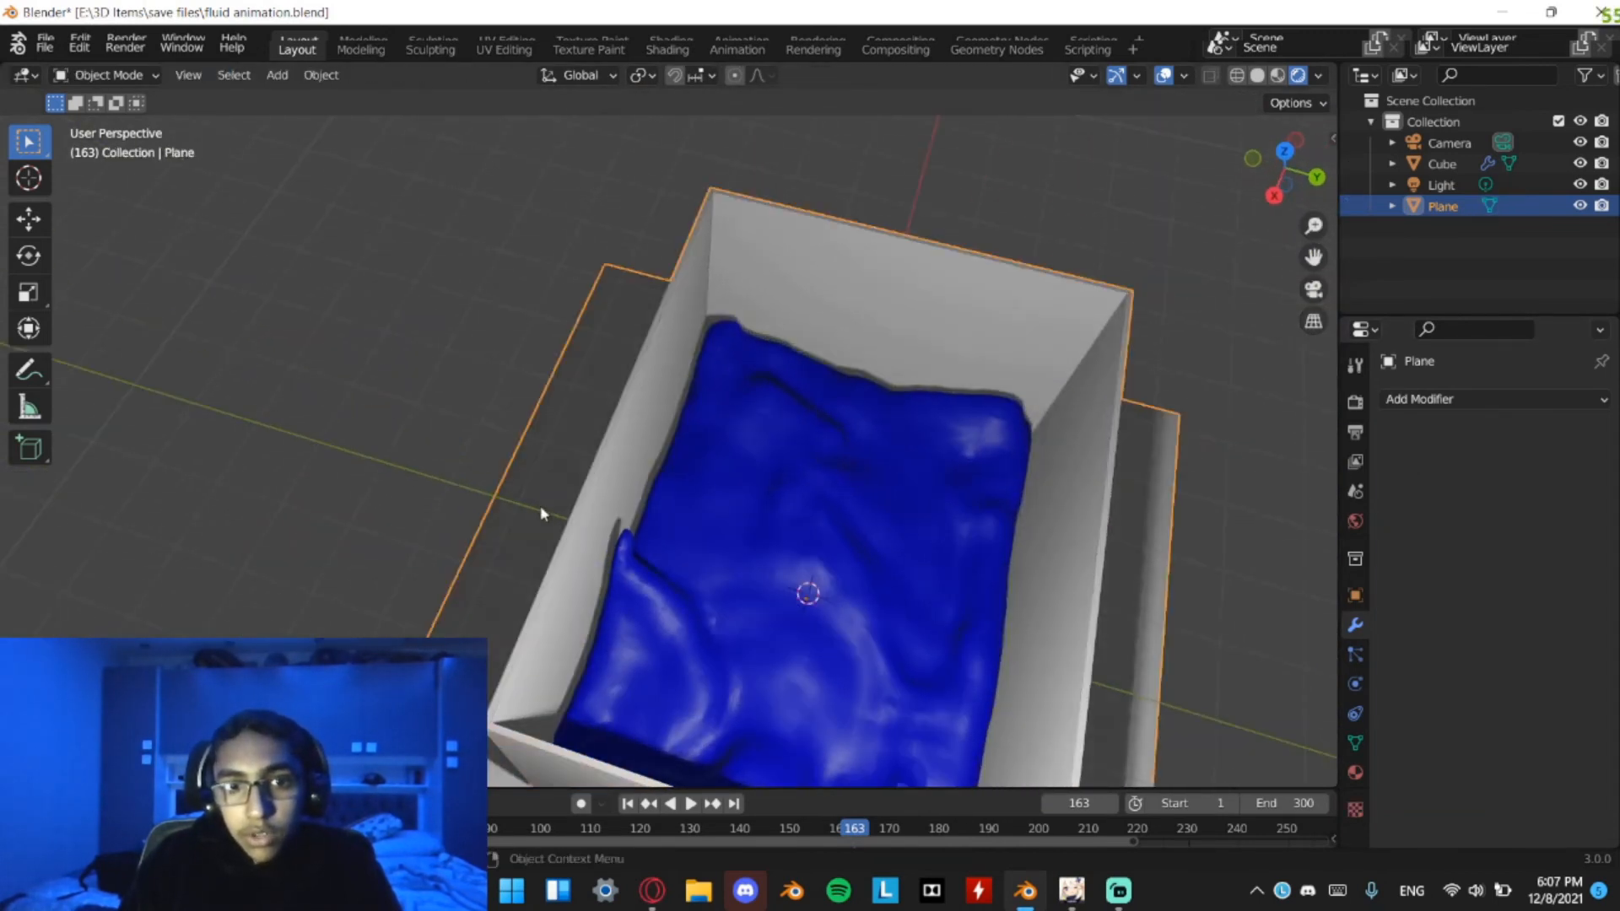
middle_click_drag(542, 510, 765, 380)
Reframe the camera to look down into the box, rewind to frame 1 and save the file
key("KP_0")
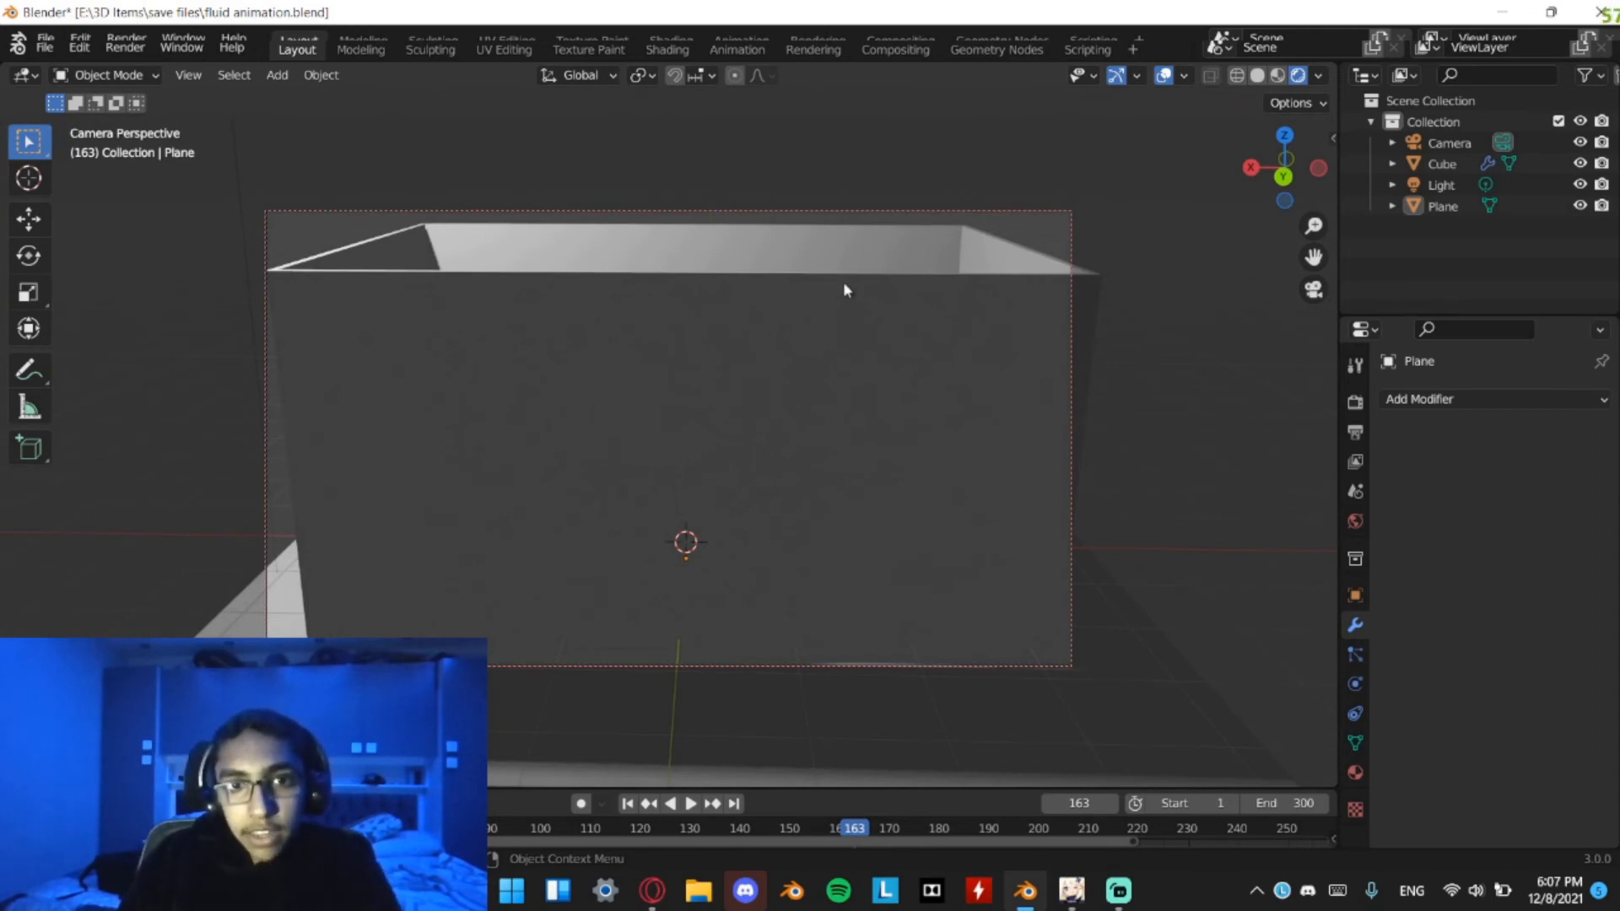
middle_click_drag(843, 281, 874, 354)
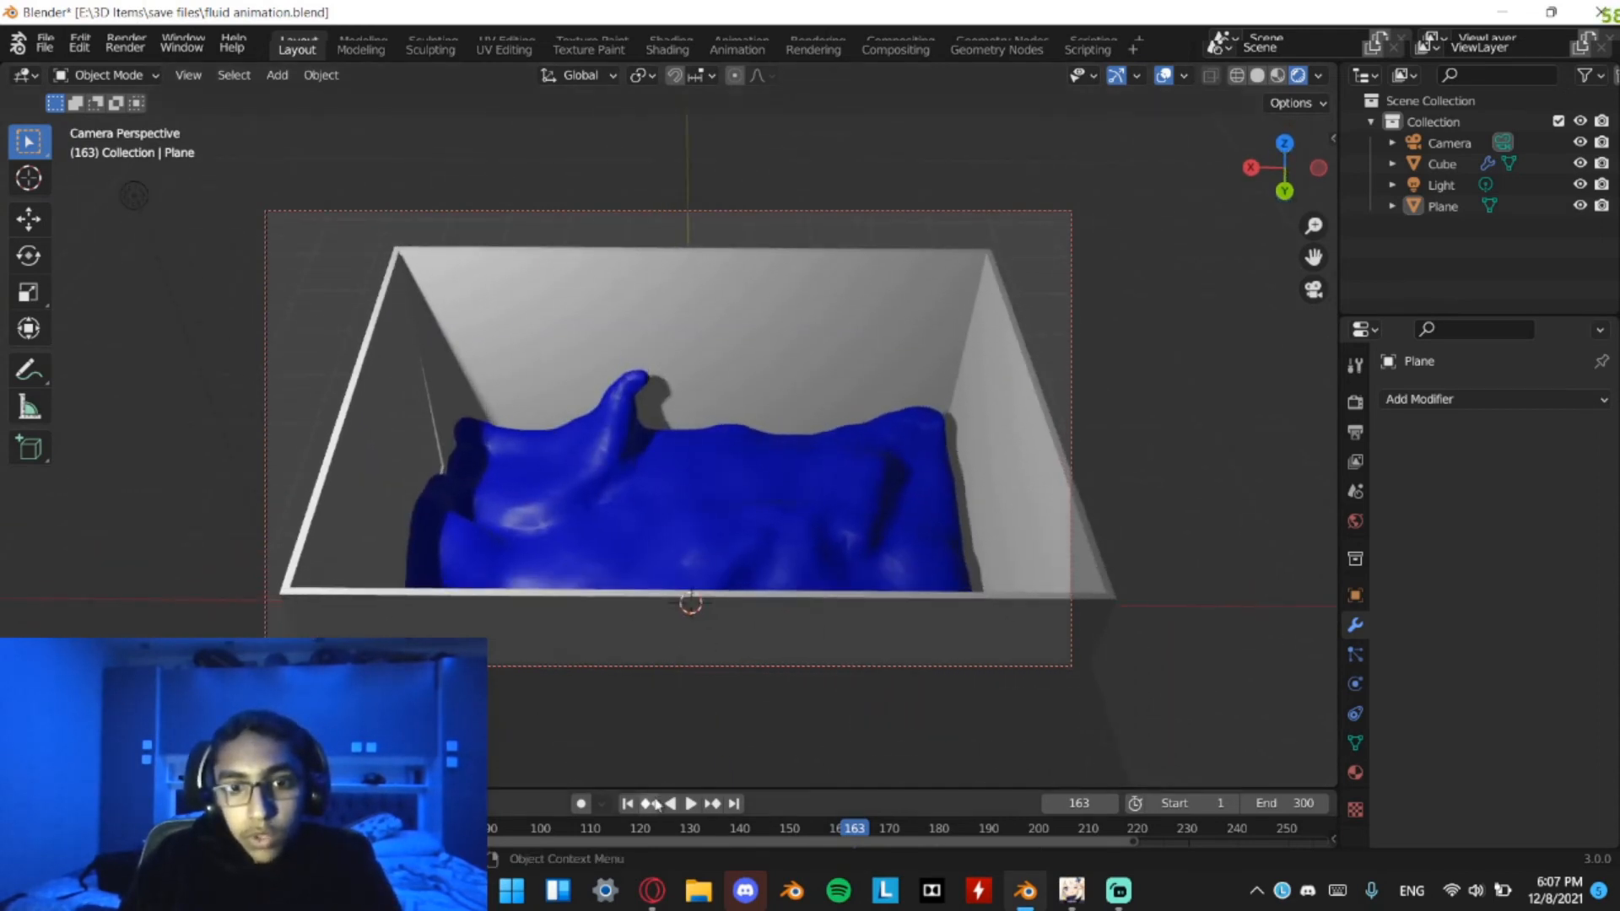
left_click(627, 803)
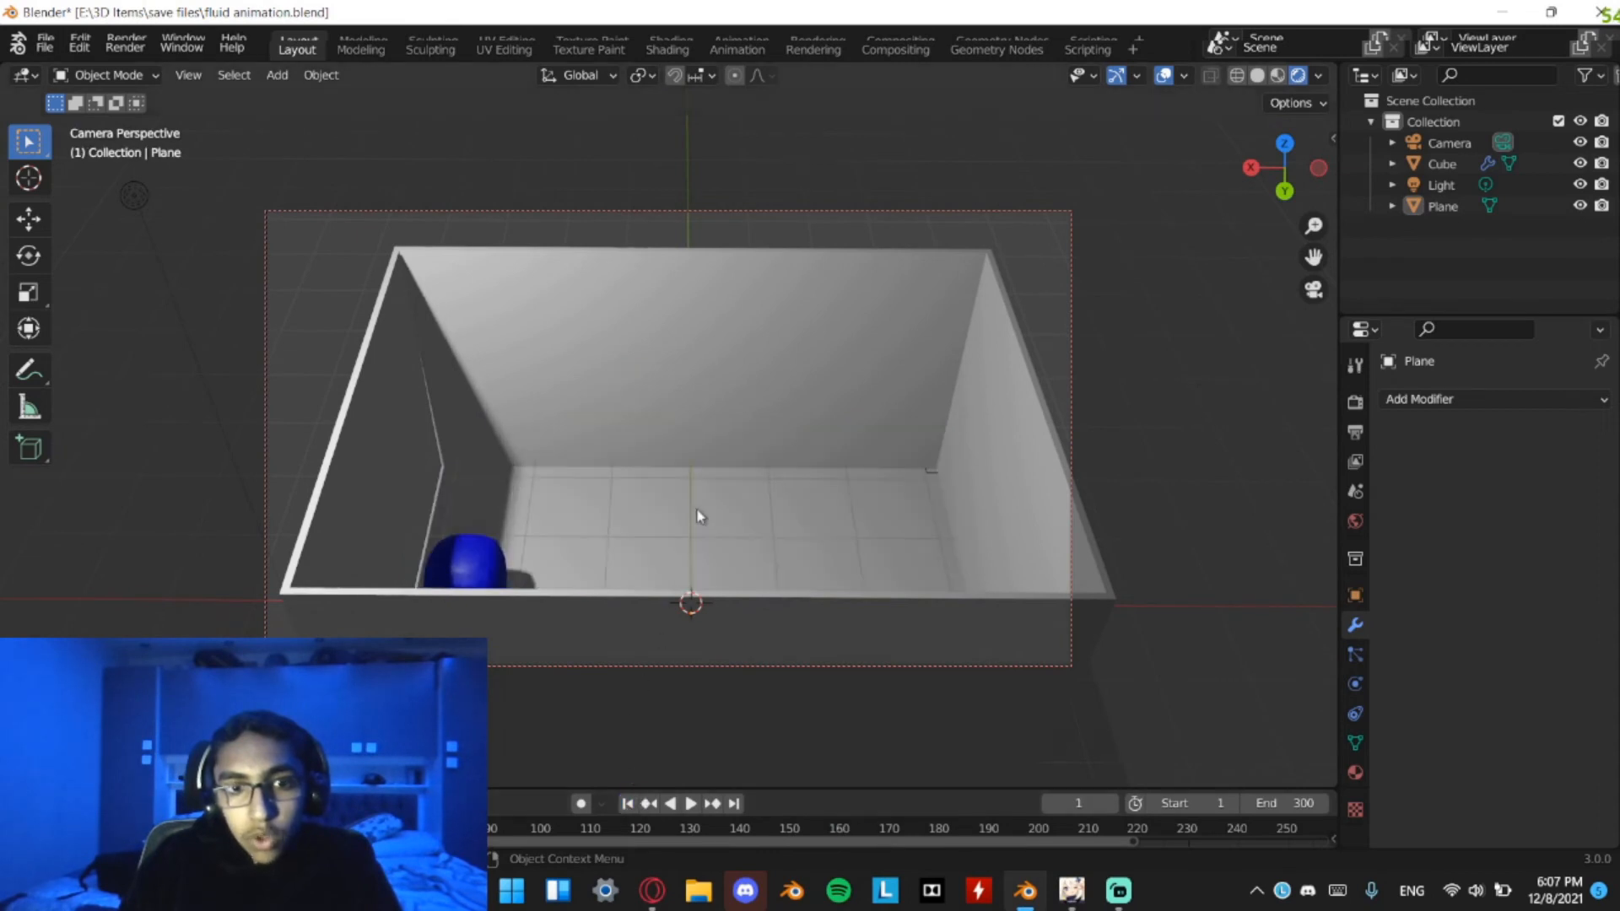
middle_click_drag(700, 516, 775, 512)
key("ctrl+s")
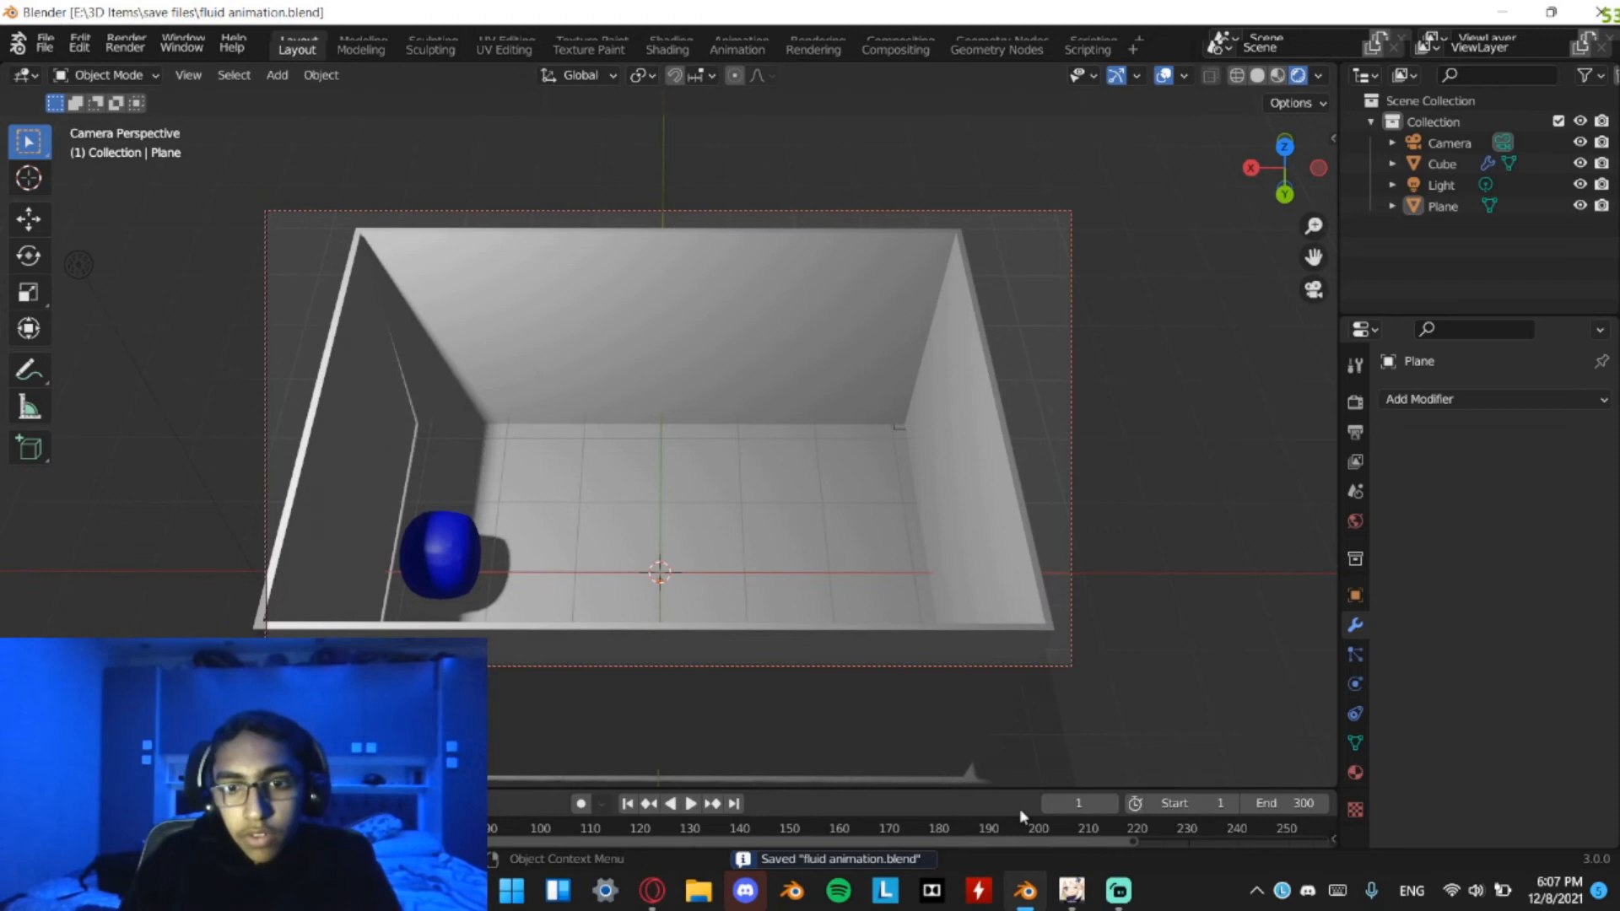
Preview the fluid animation through the camera, start rendering the animation and maximize the render window
left_click(690, 804)
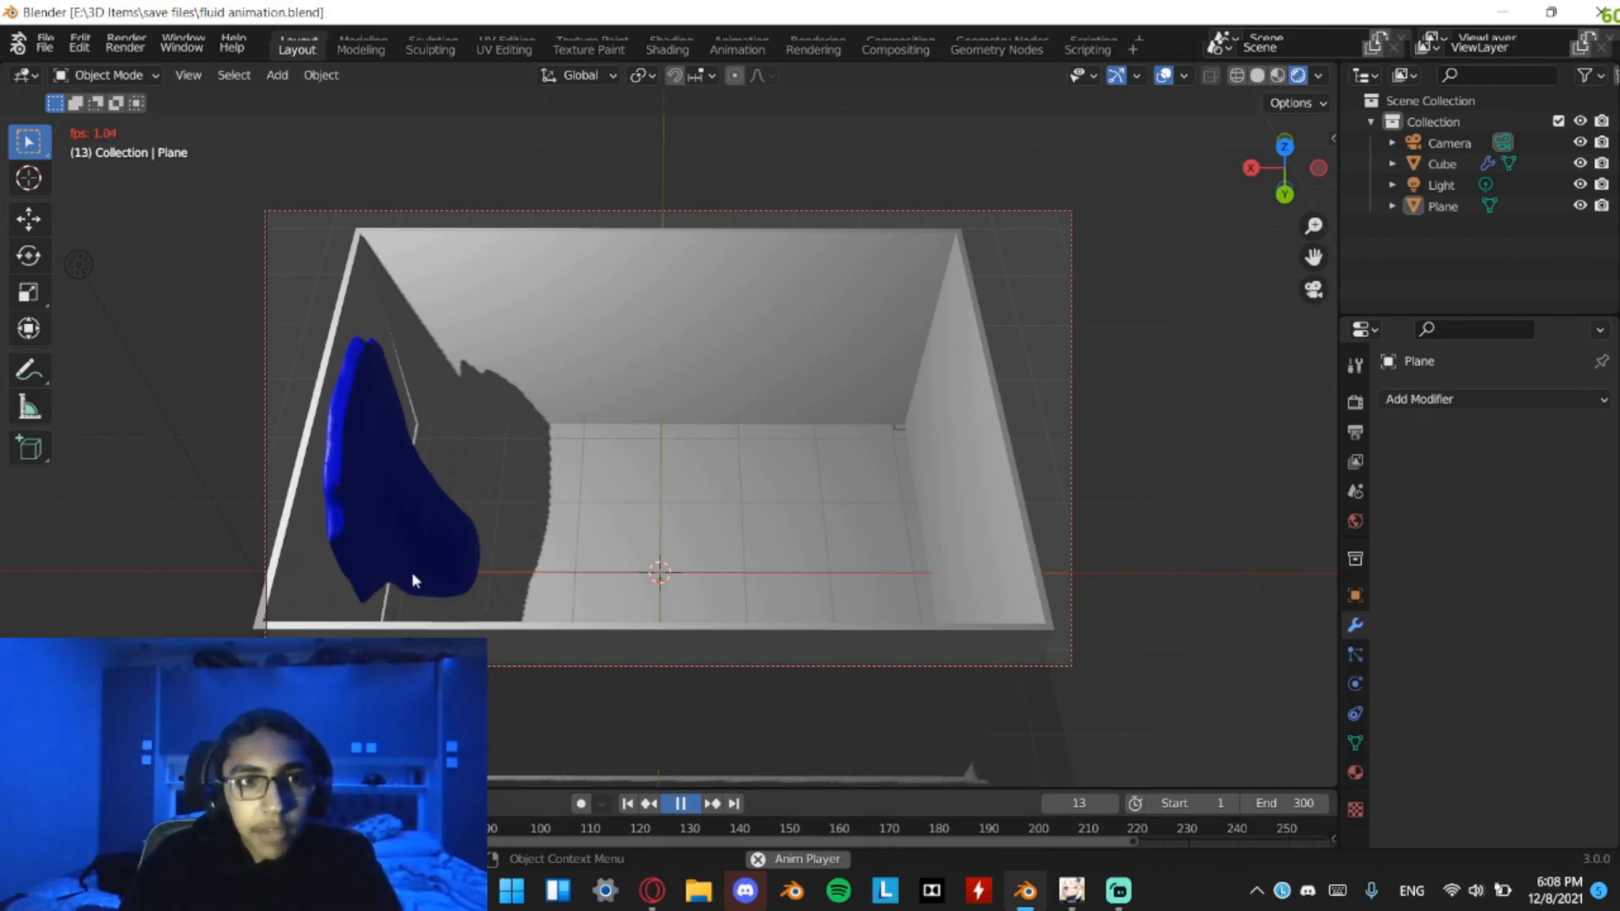
key("space")
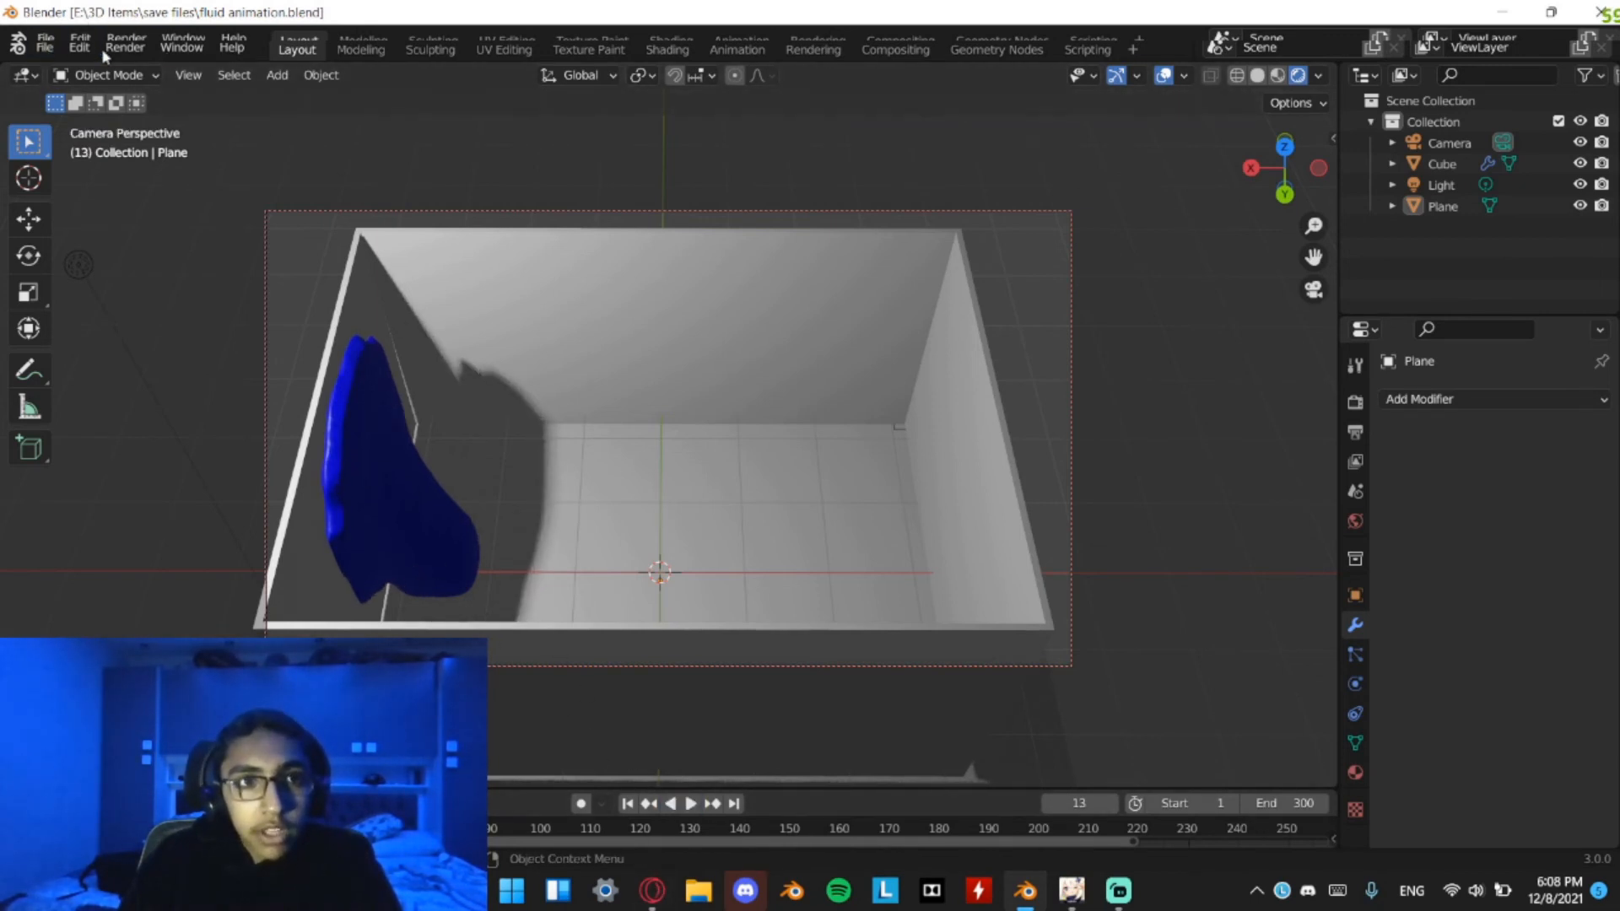
left_click(124, 47)
left_click(177, 93)
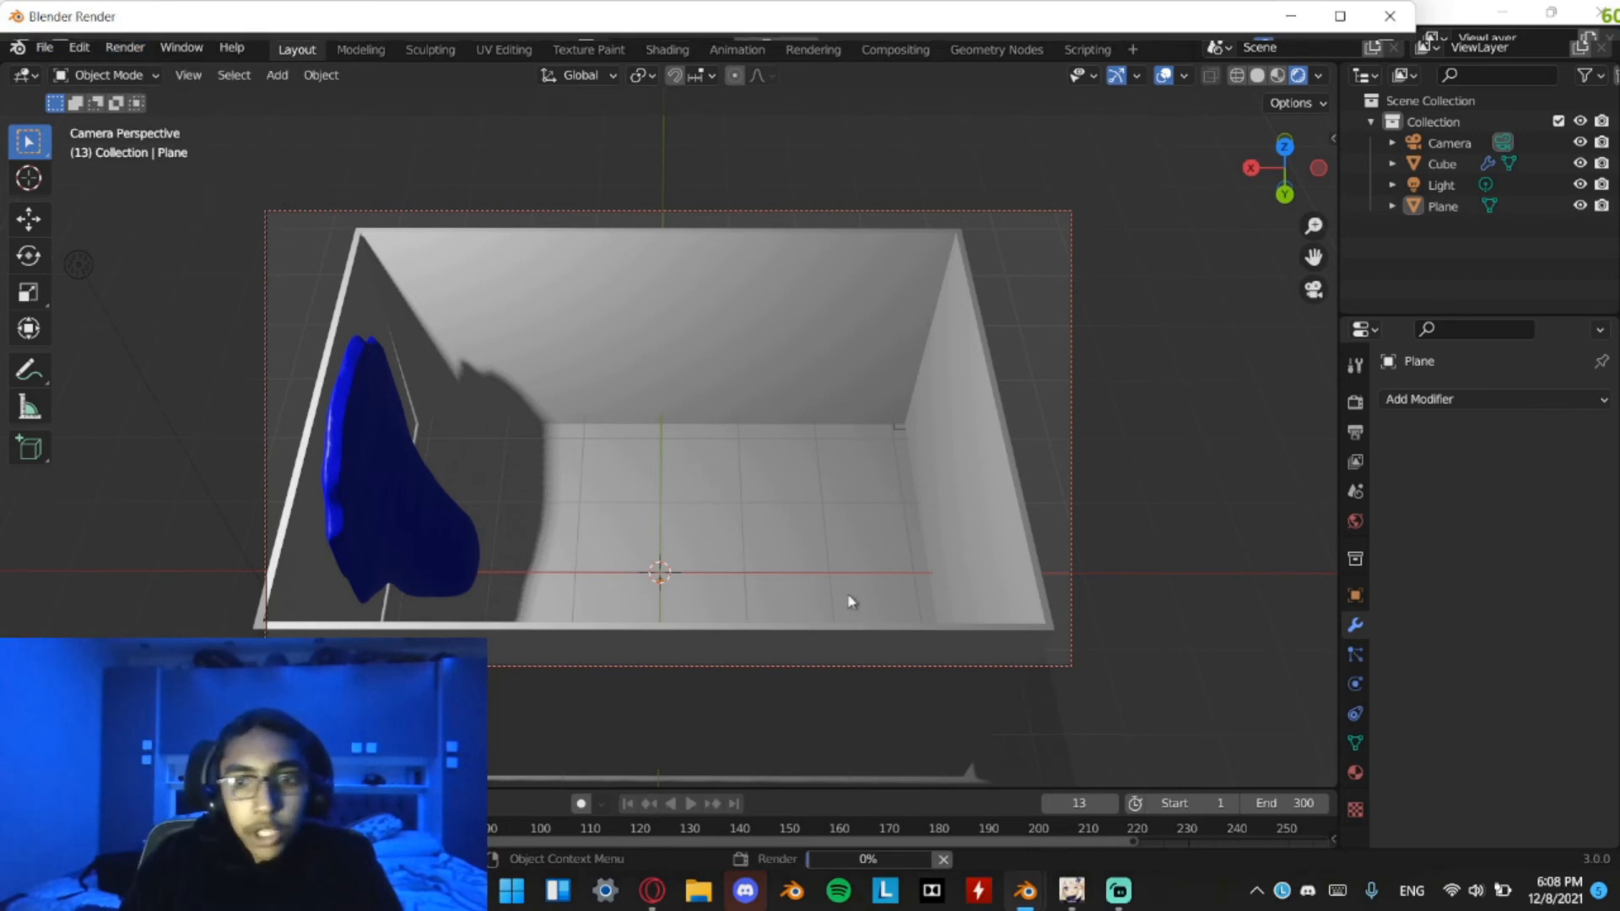
left_click(1346, 21)
Switch to Streamlabs Desktop and choose the Blender Render window as the Screen Capture source
left_click(1112, 894)
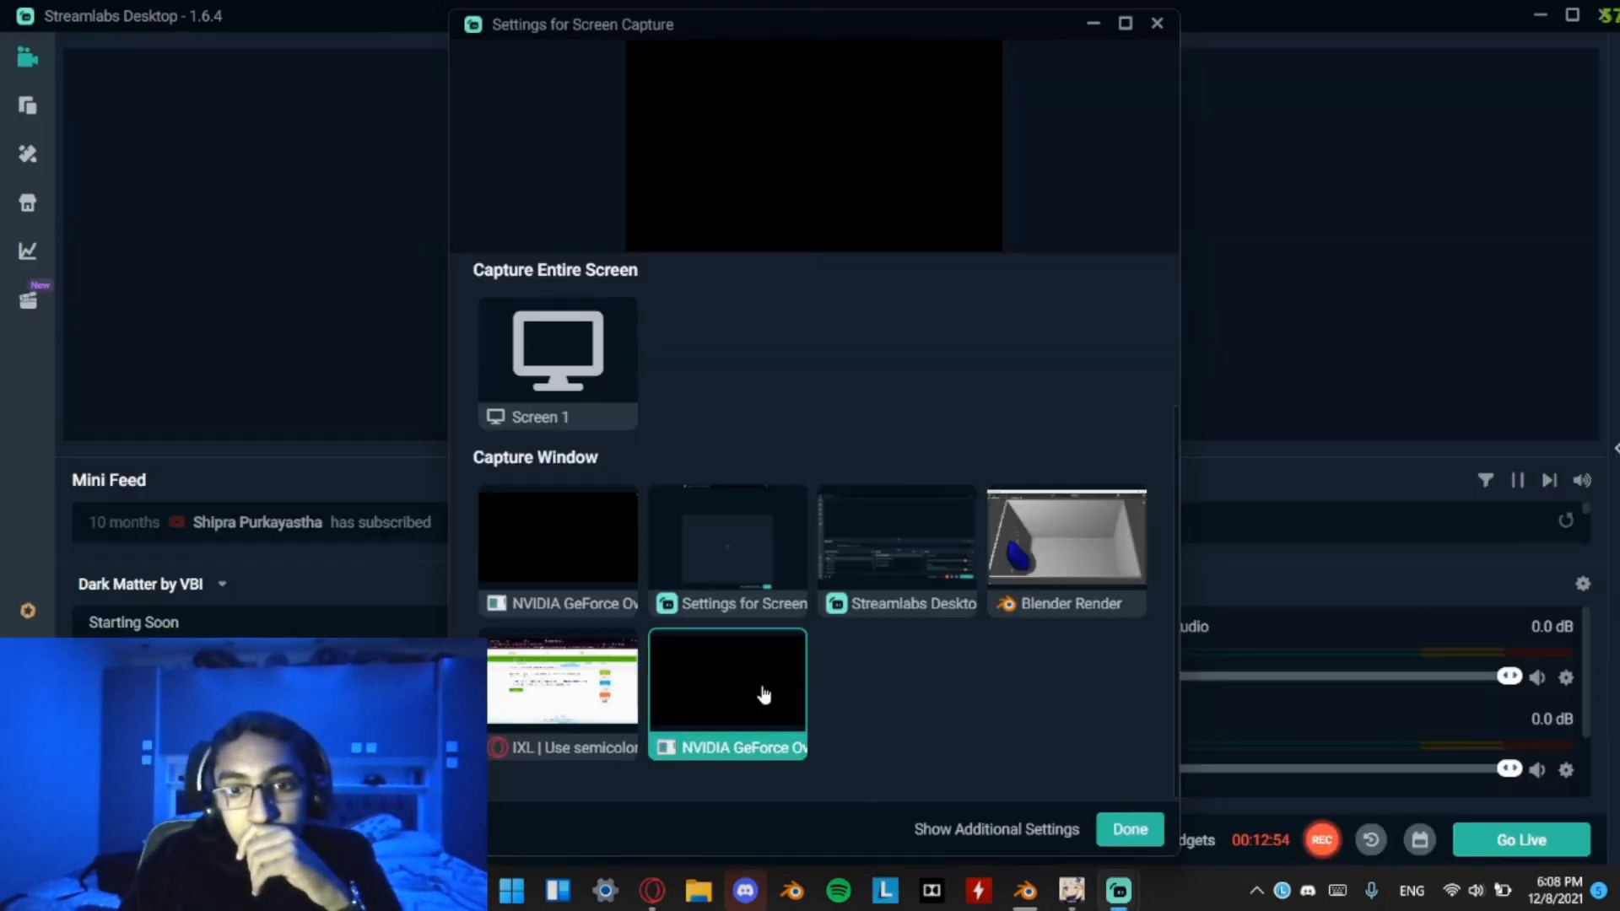
left_click(1036, 611)
left_click(958, 595)
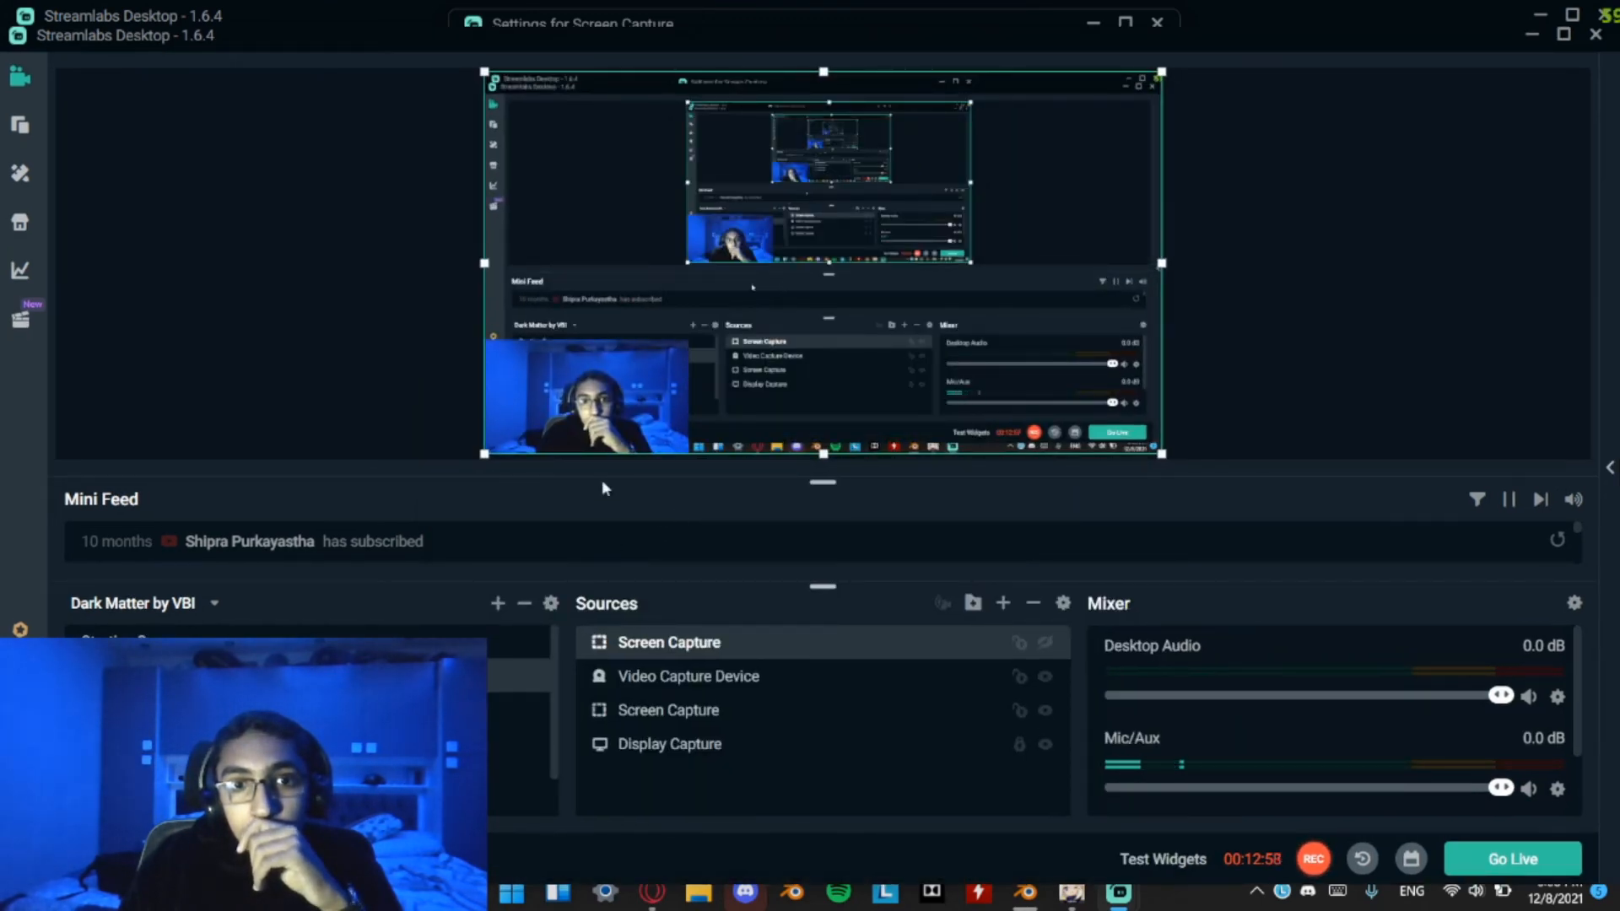
left_click(521, 400)
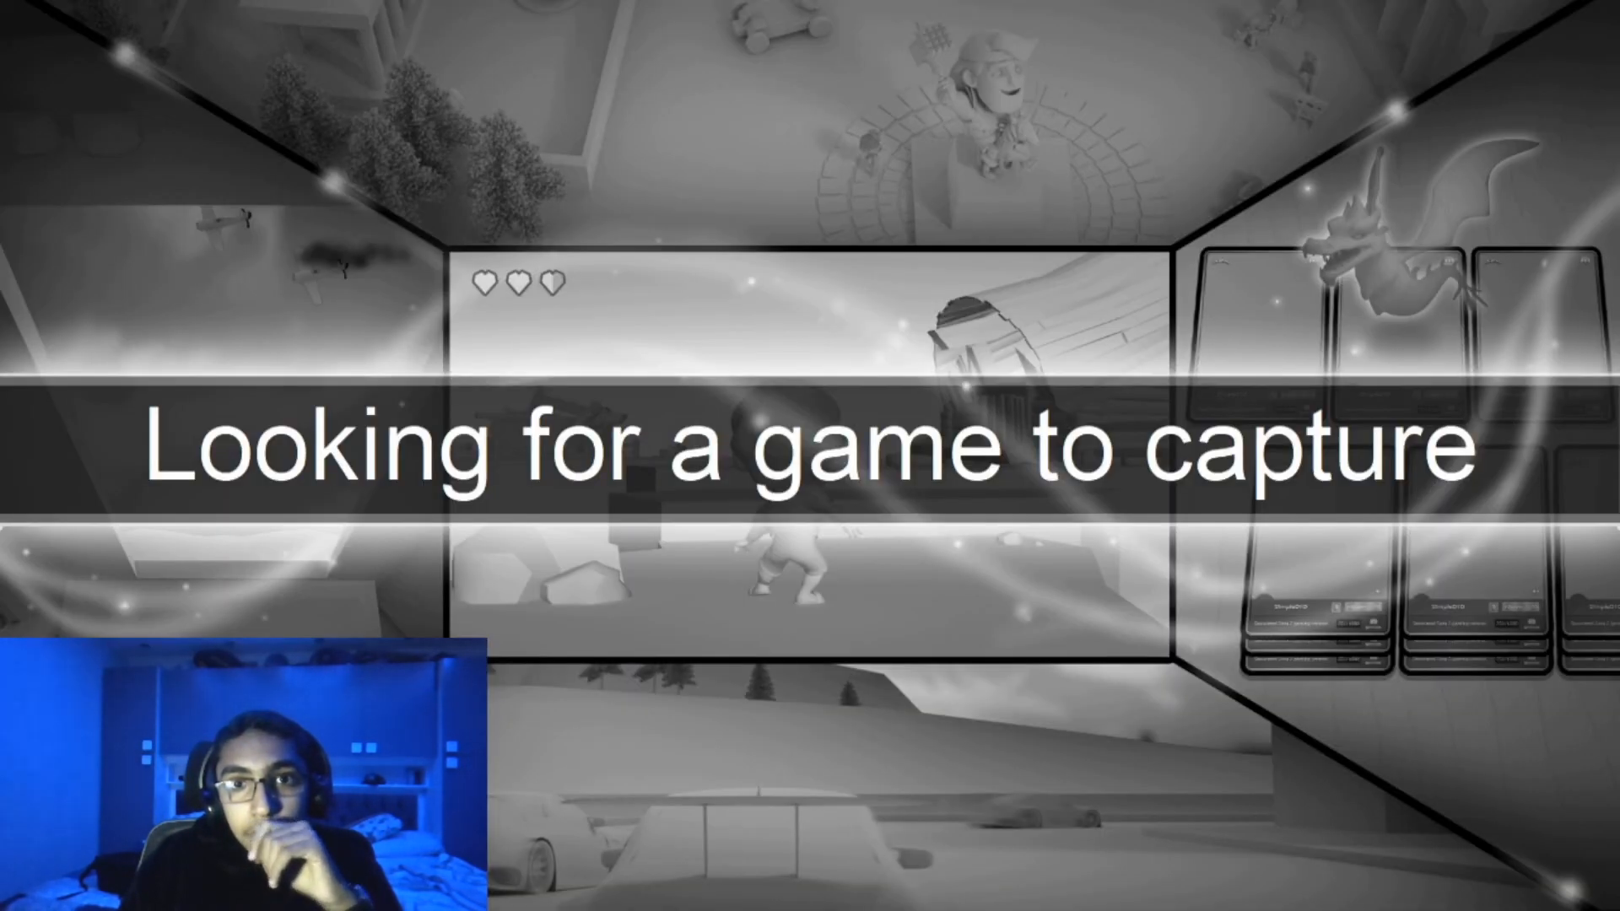
left_click(920, 521)
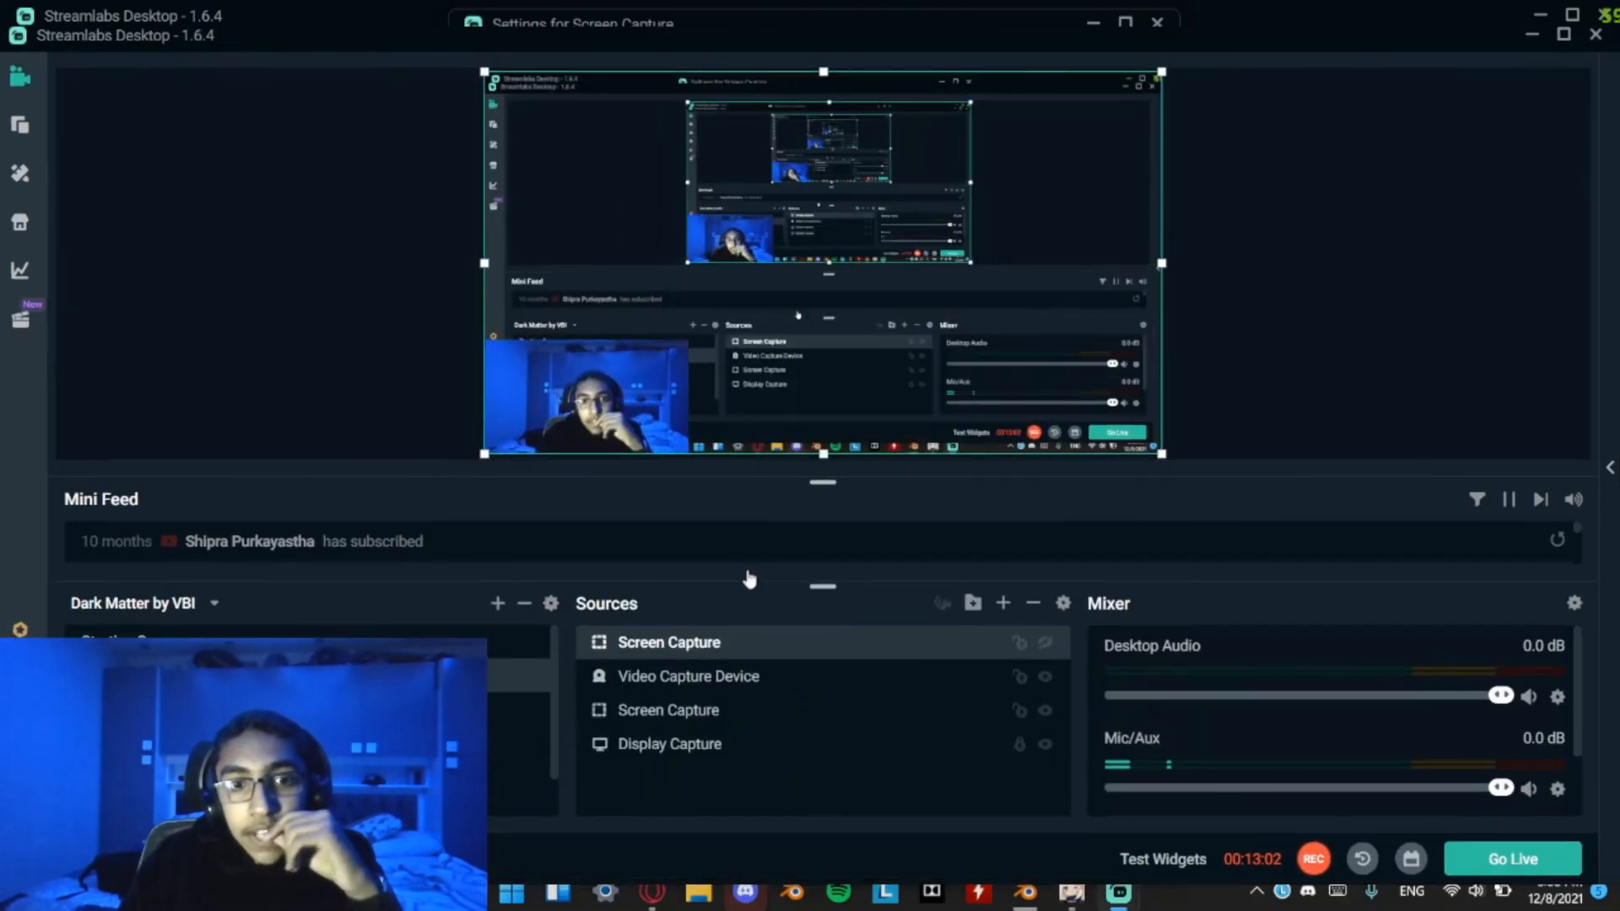
left_click(757, 560)
left_click(1065, 578)
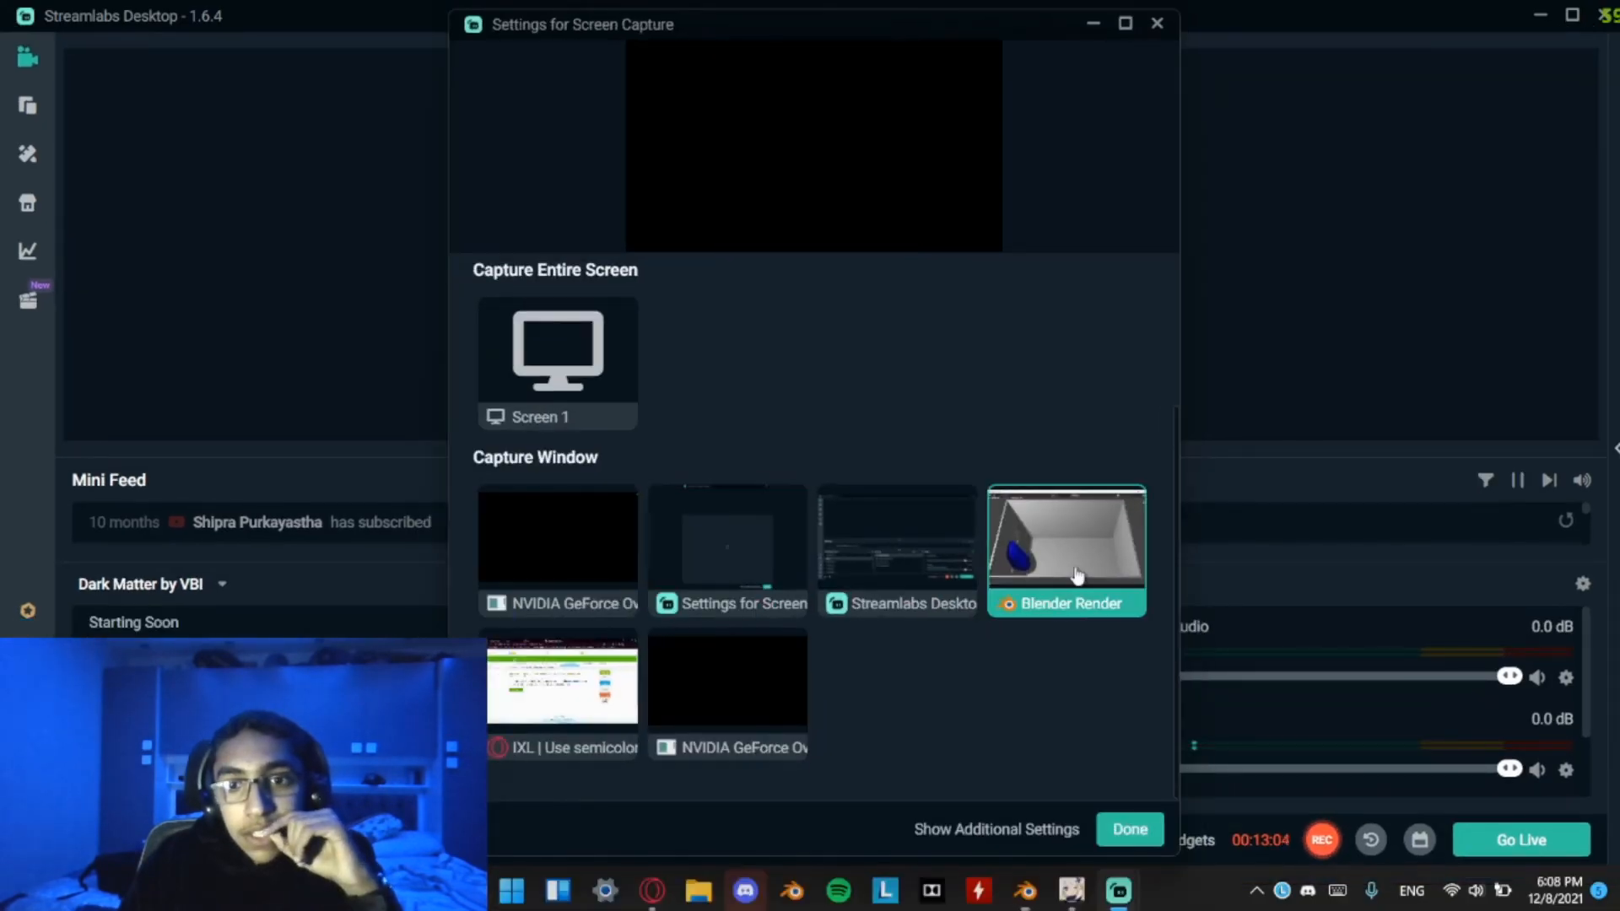